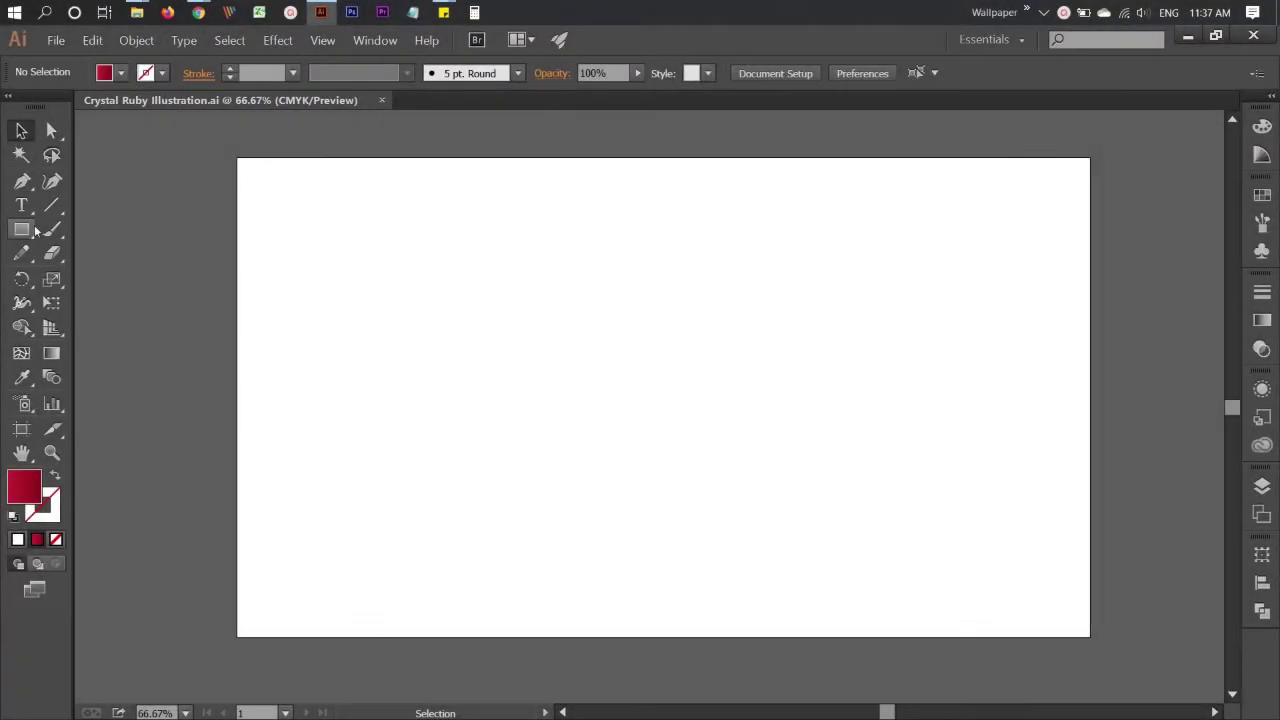
Draw a square on the artboard with the Rectangle tool and copy it into a row of five
key("m")
mouse_move(514, 225)
left_mouse_down()
mouse_move(620, 280)
mouse_move(848, 273)
left_mouse_up()
key("v")
Recolor all five red squares to a mid grey
left_click(823, 334)
left_click_drag(390, 163, 891, 323)
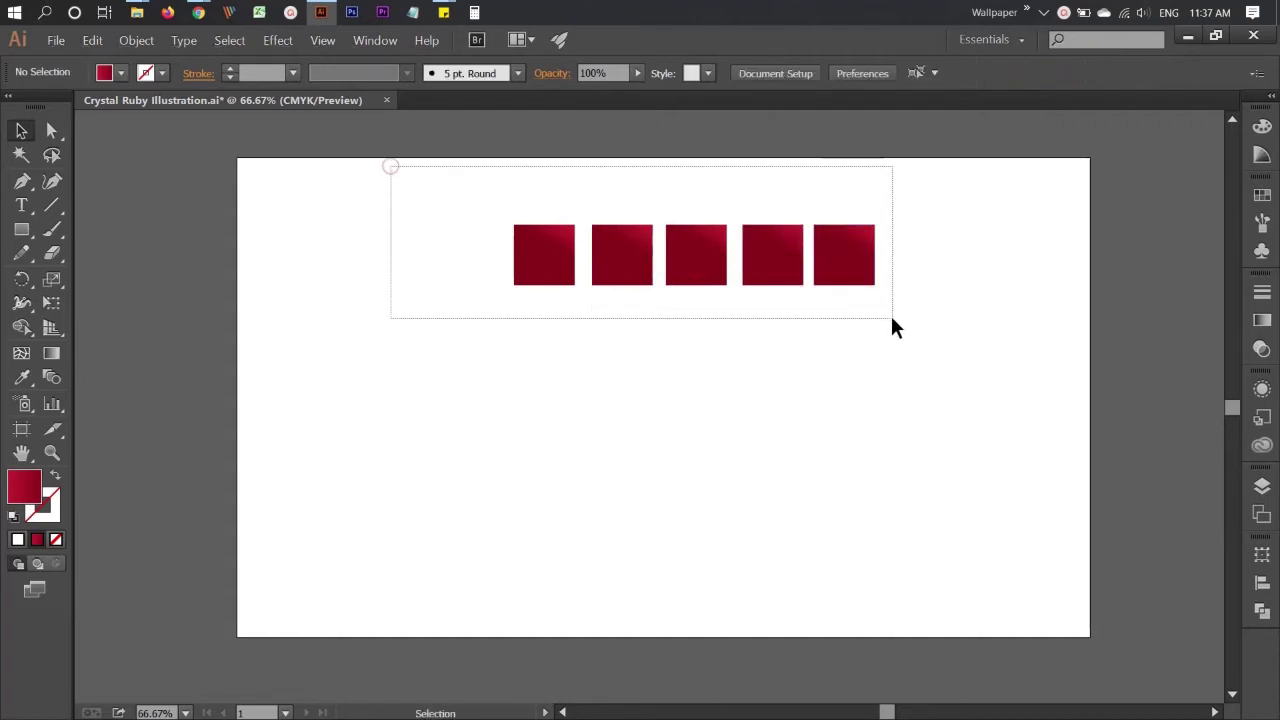
left_click(1262, 126)
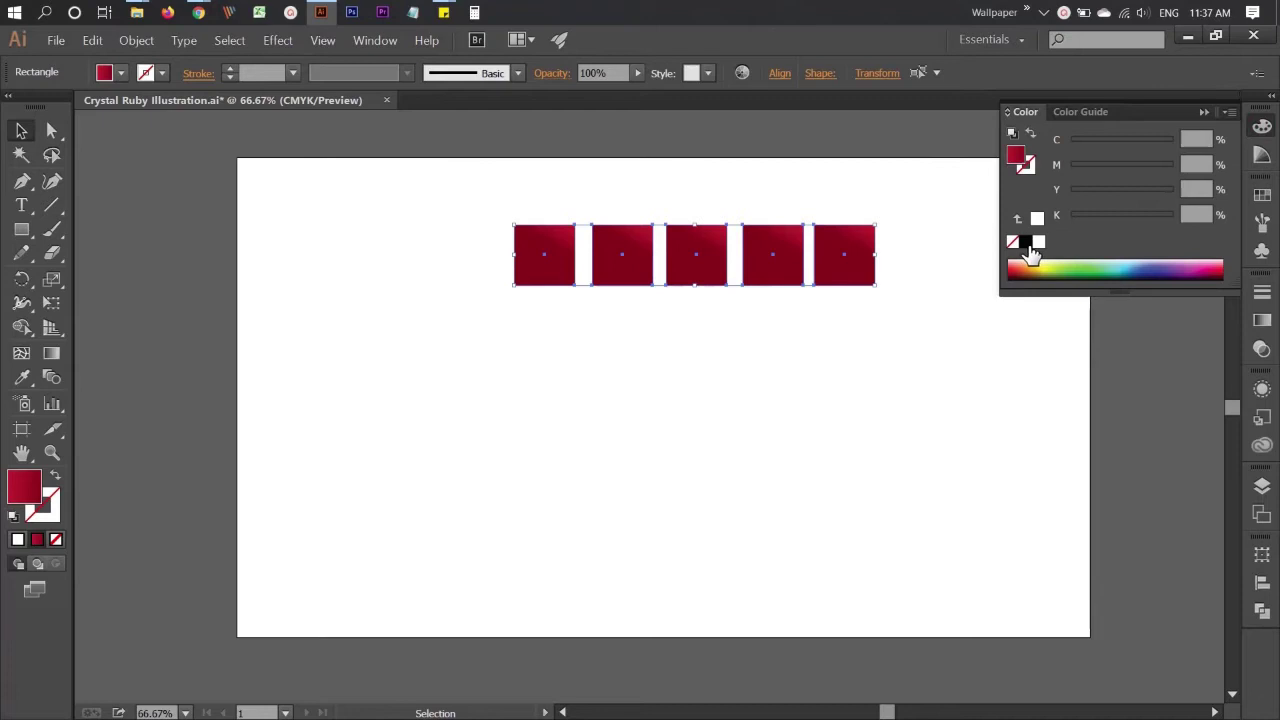
left_click(1126, 217)
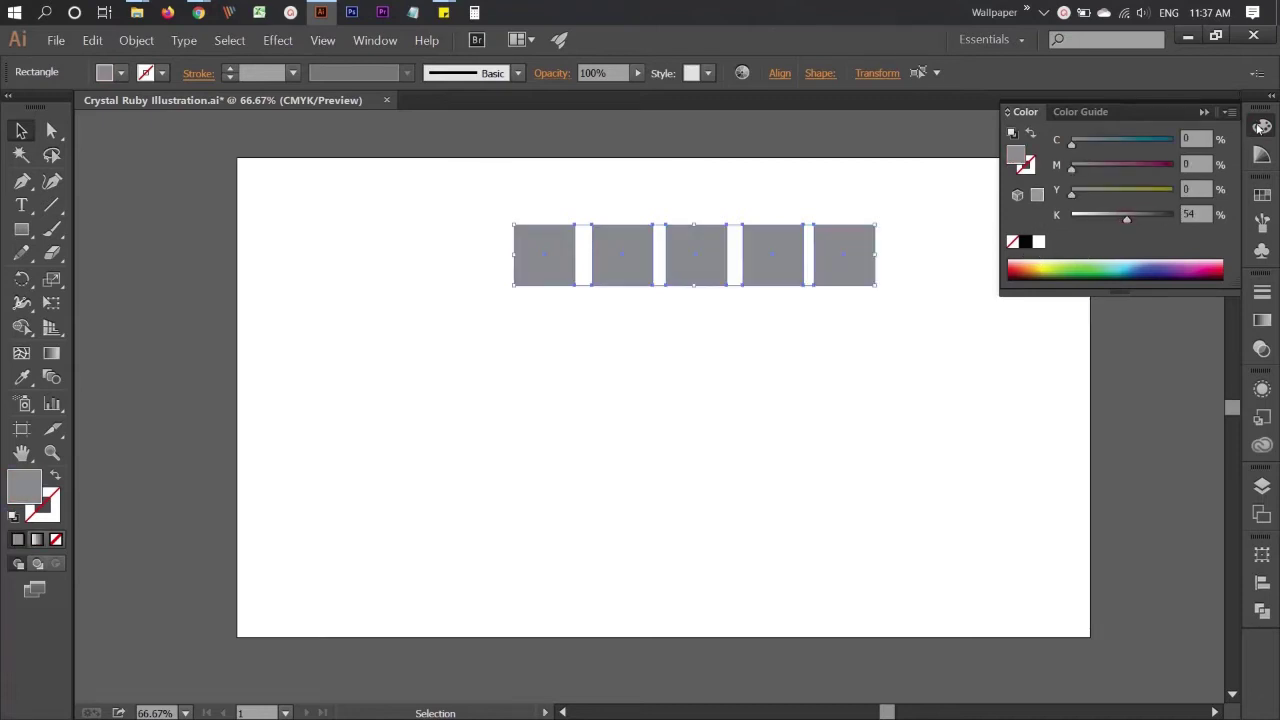
left_click(925, 328)
Scale the row of five squares down to a smaller size
scroll(925, 328, "down", 2, "alt")
left_click_drag(665, 251, 951, 348)
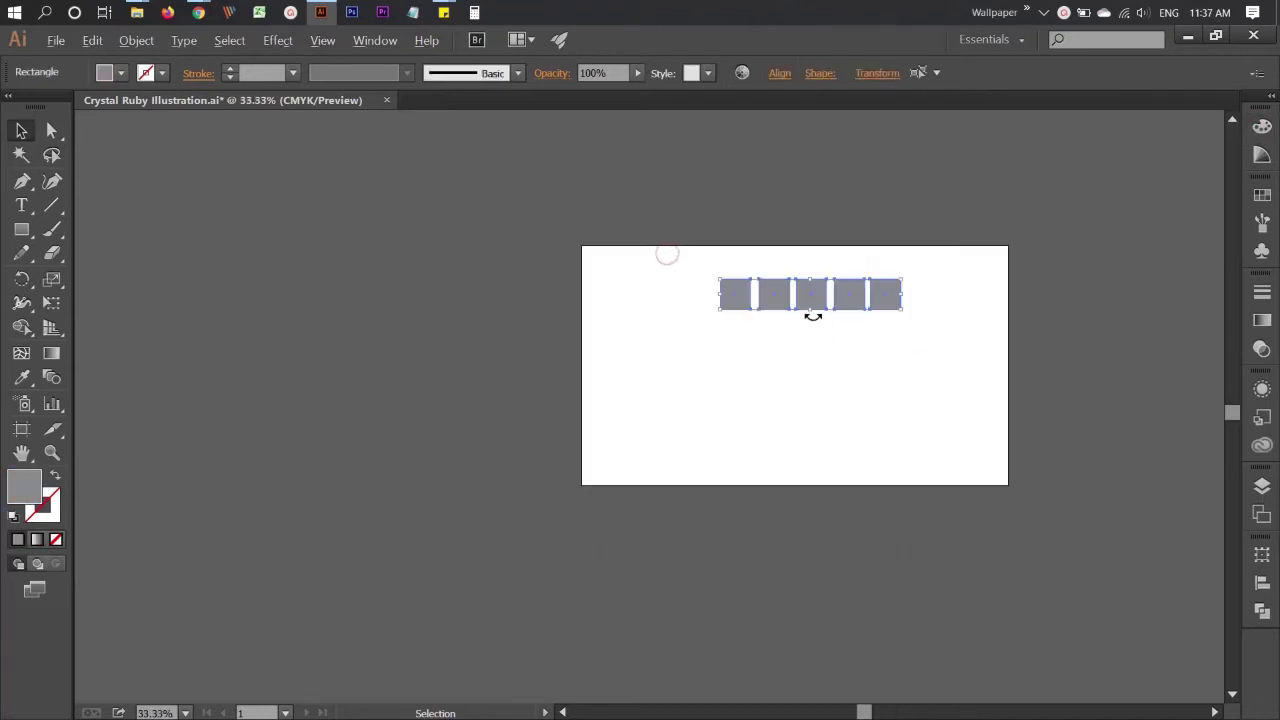
left_click_drag(809, 310, 891, 339)
left_click(891, 339)
Move the grey square row left and slightly up on the artboard
scroll(891, 339, "up", 2, "alt")
scroll(839, 332, "up", 1, "alt")
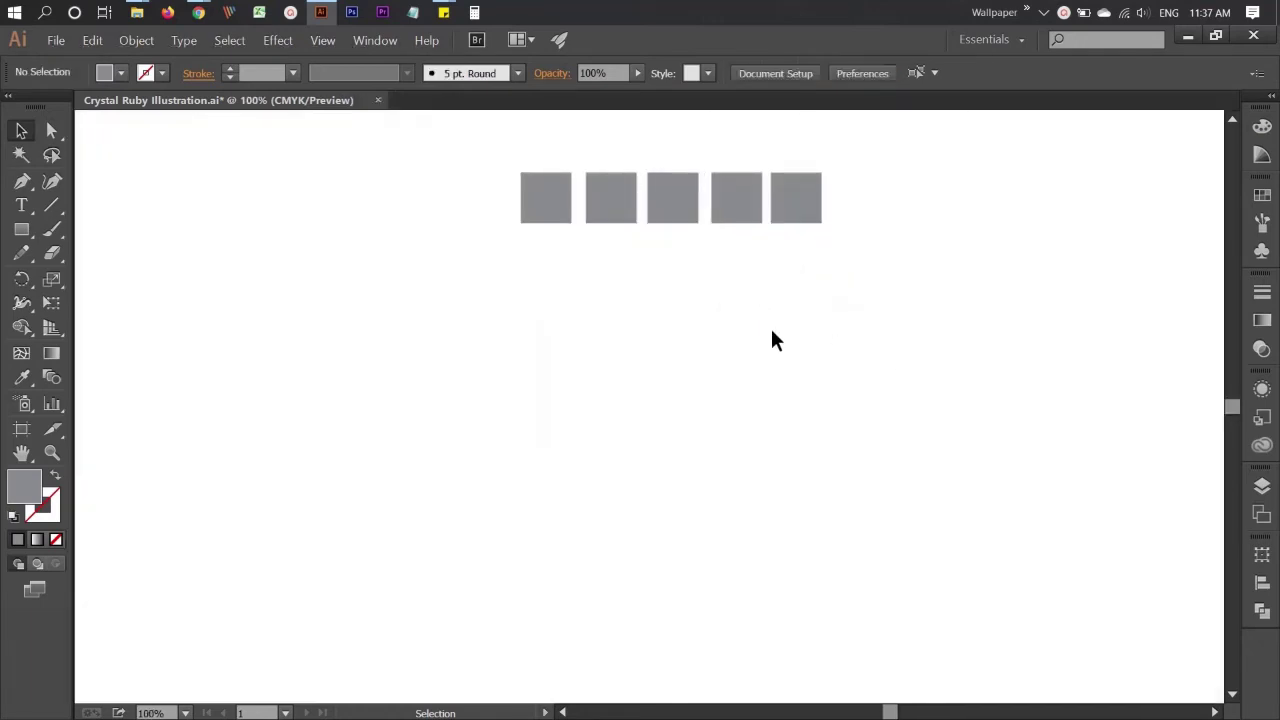
left_click_drag(770, 326, 774, 364)
left_click_drag(551, 200, 826, 317)
left_click_drag(737, 271, 627, 258)
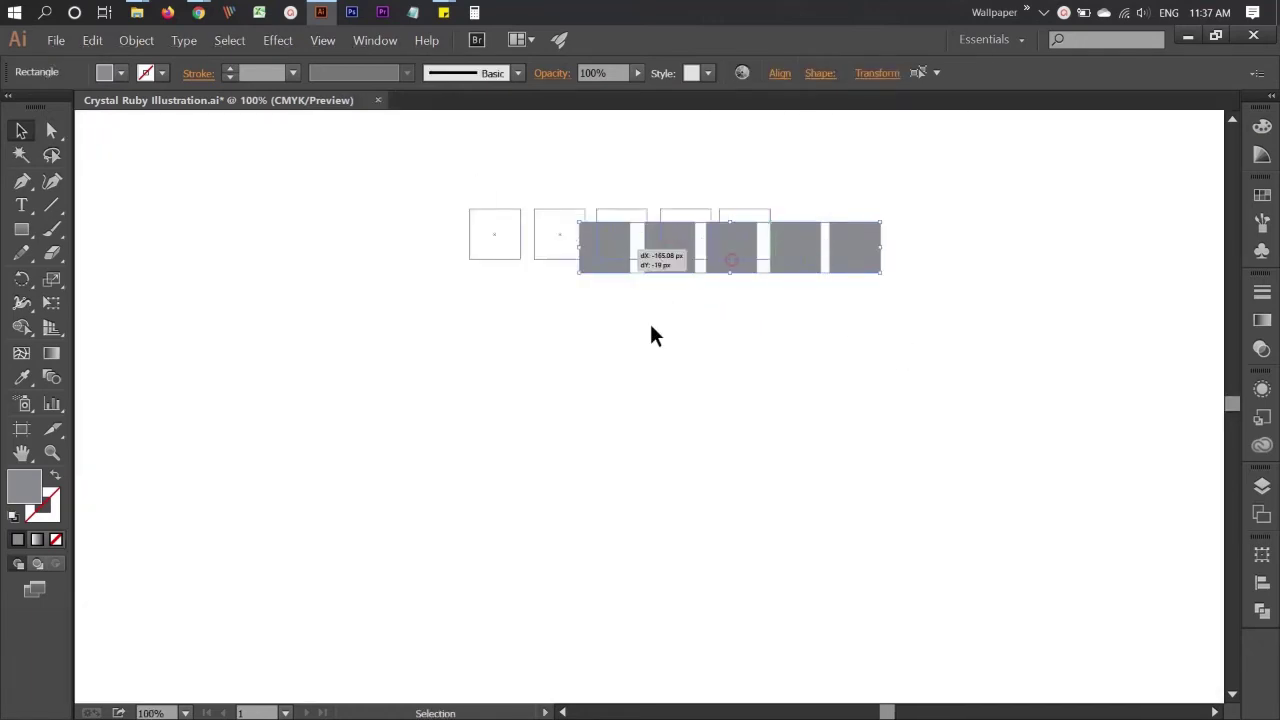
left_click(650, 350)
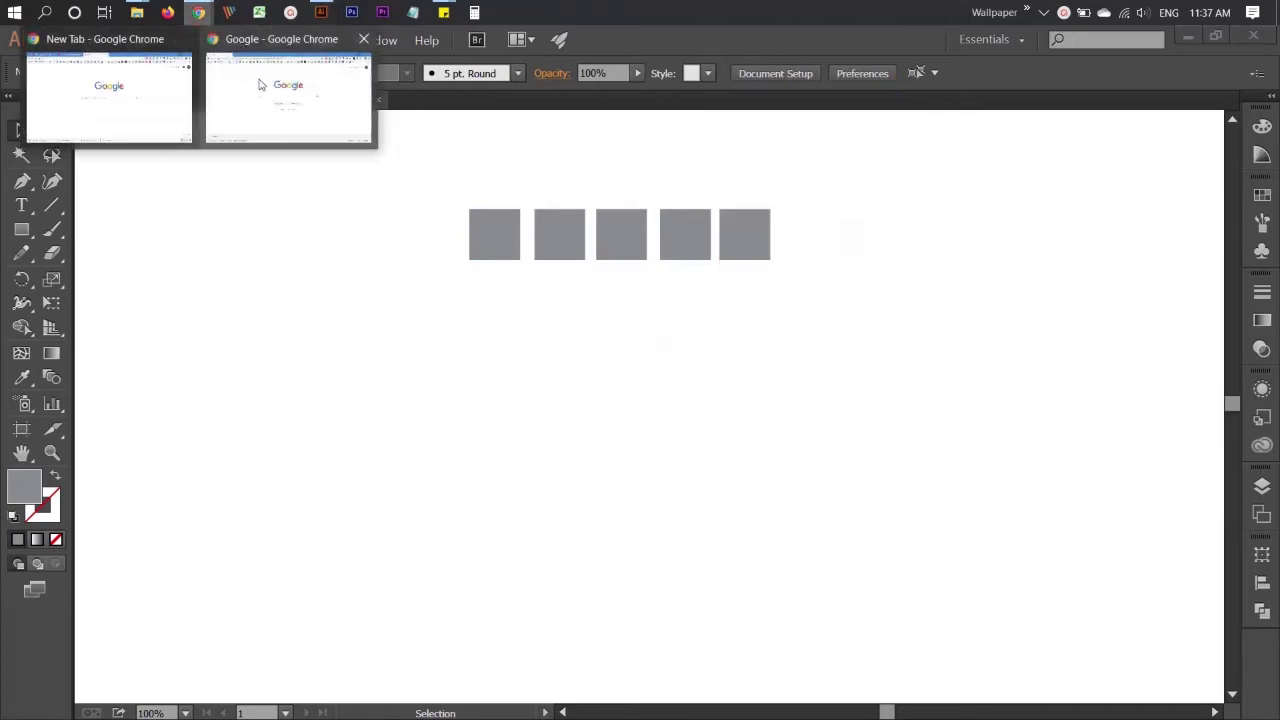
Search Google in Chrome for 'ruby color palette'
mouse_move(198, 12)
left_click(360, 100)
left_click(518, 361)
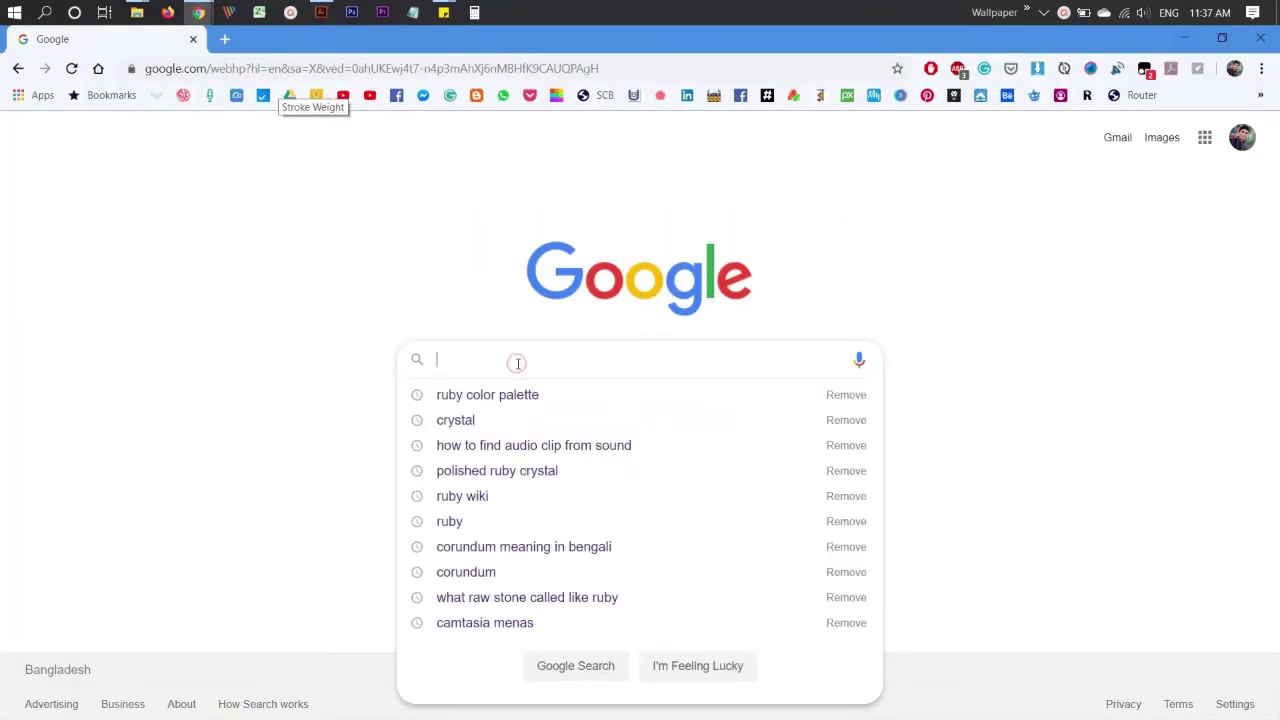
type("ruby color")
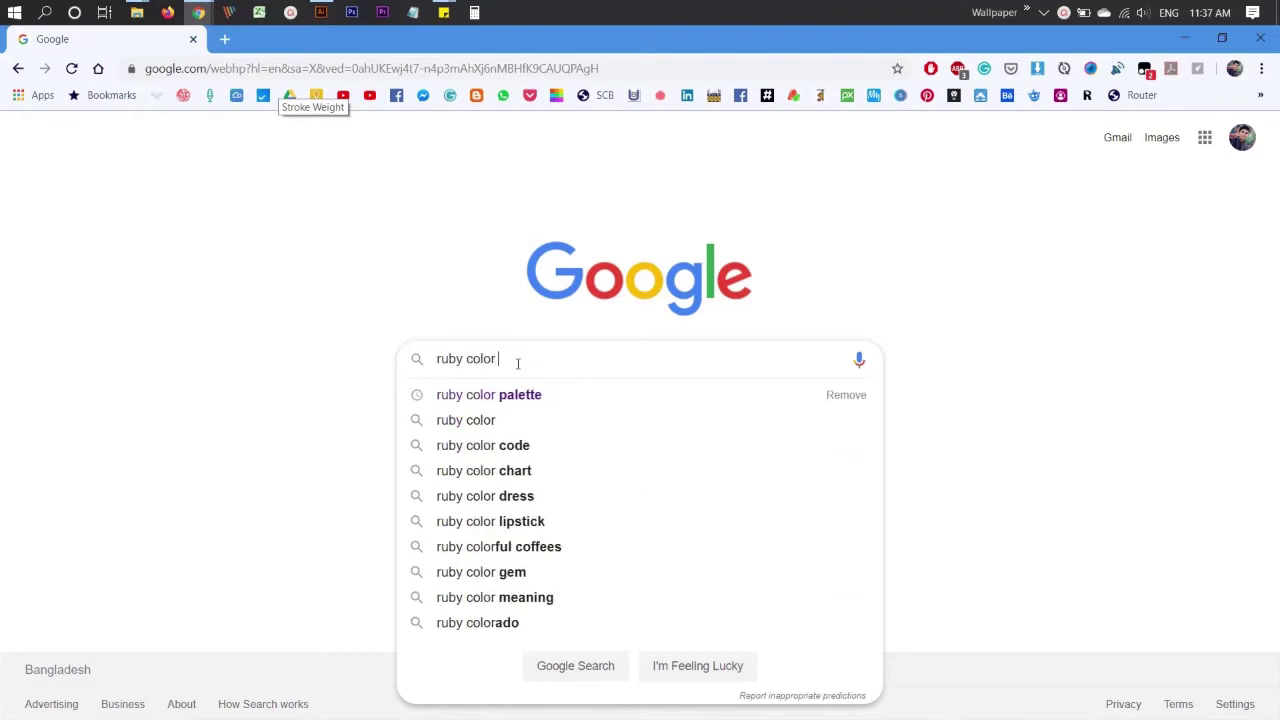
key("Down")
key("Return")
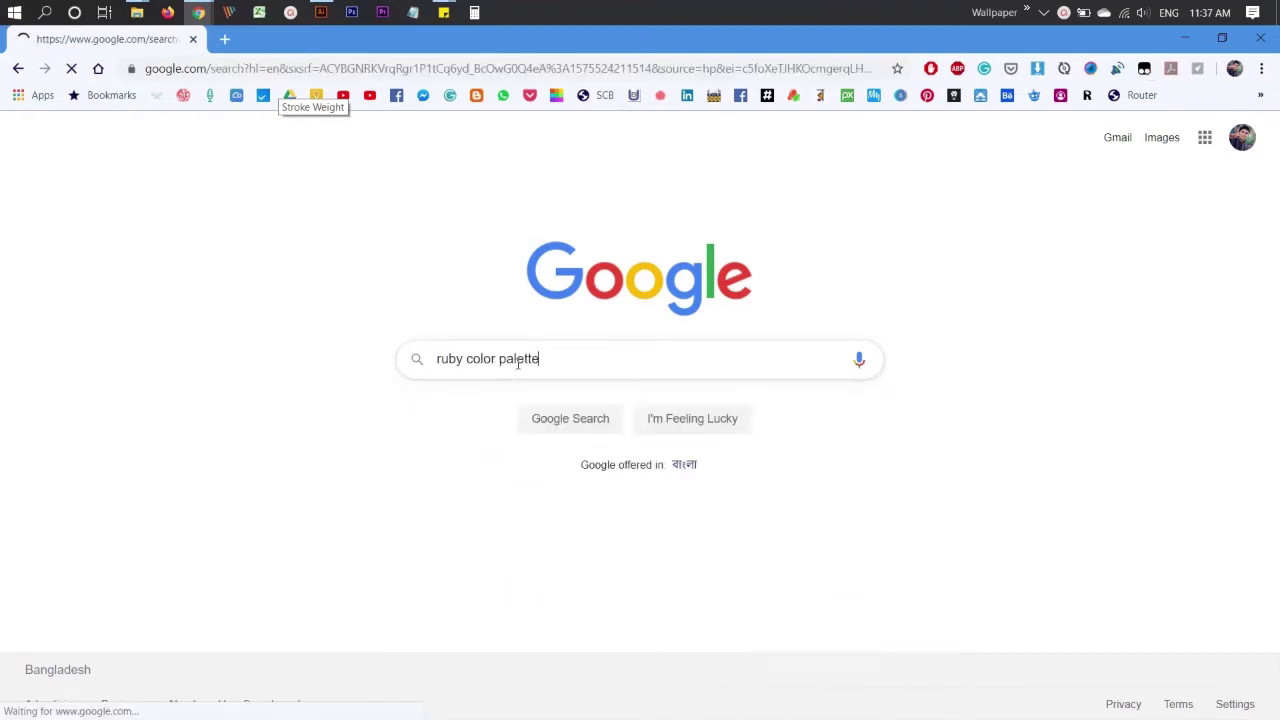
Open SchemeColor's Dark Ruby Red Color Scheme page from the search results
scroll(517, 364, "down", 3)
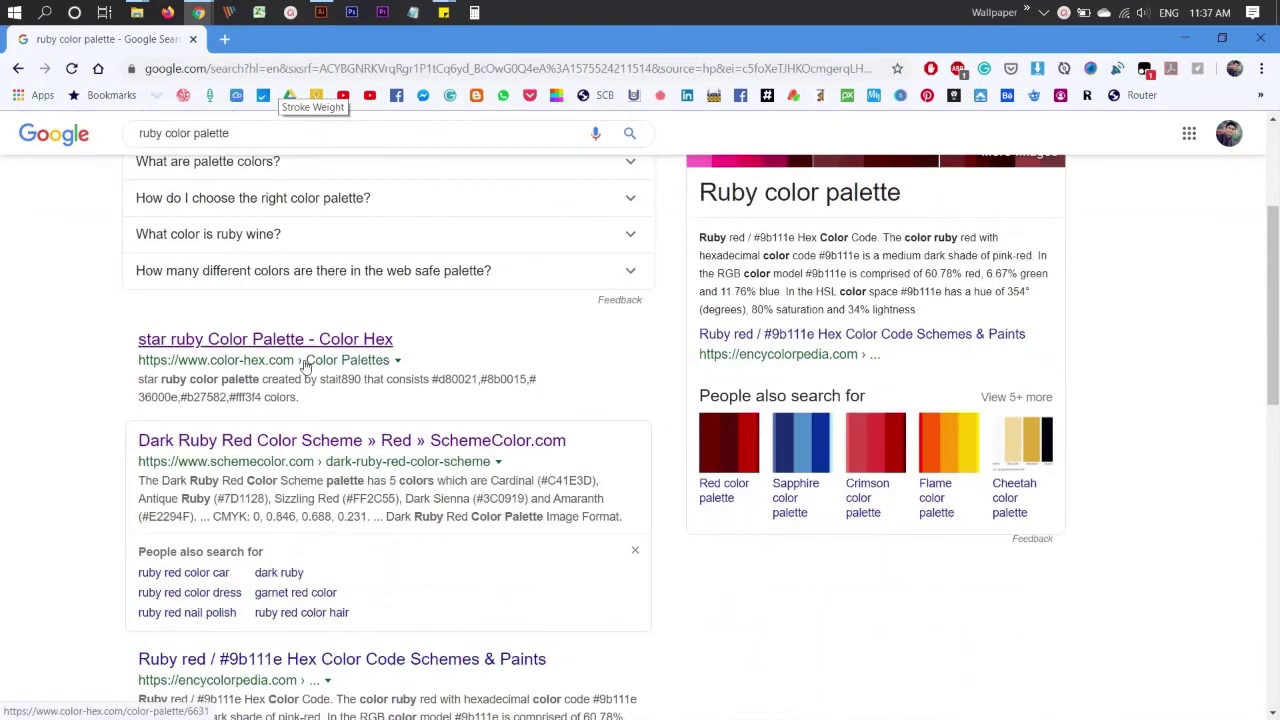
scroll(310, 370, "down", 1)
left_click(310, 372)
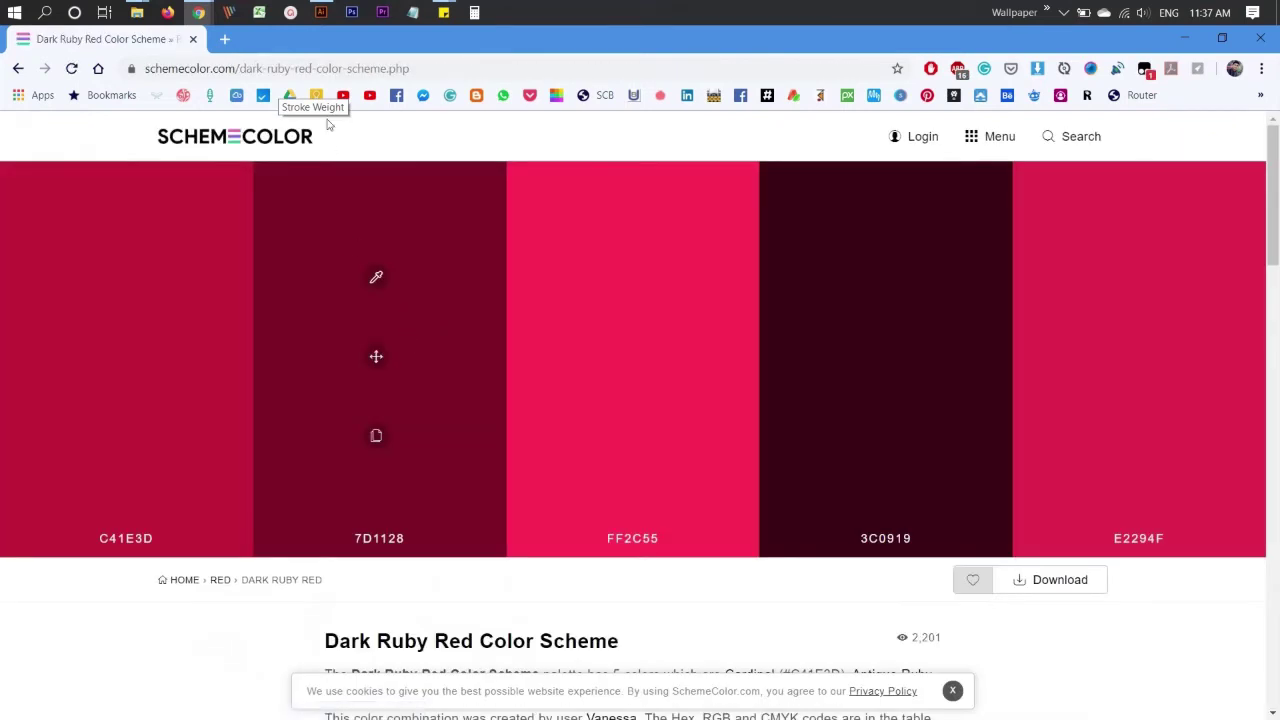
left_click(321, 12)
Fill the first square with C41E3D and the second with 7D1128
double_click(12, 489)
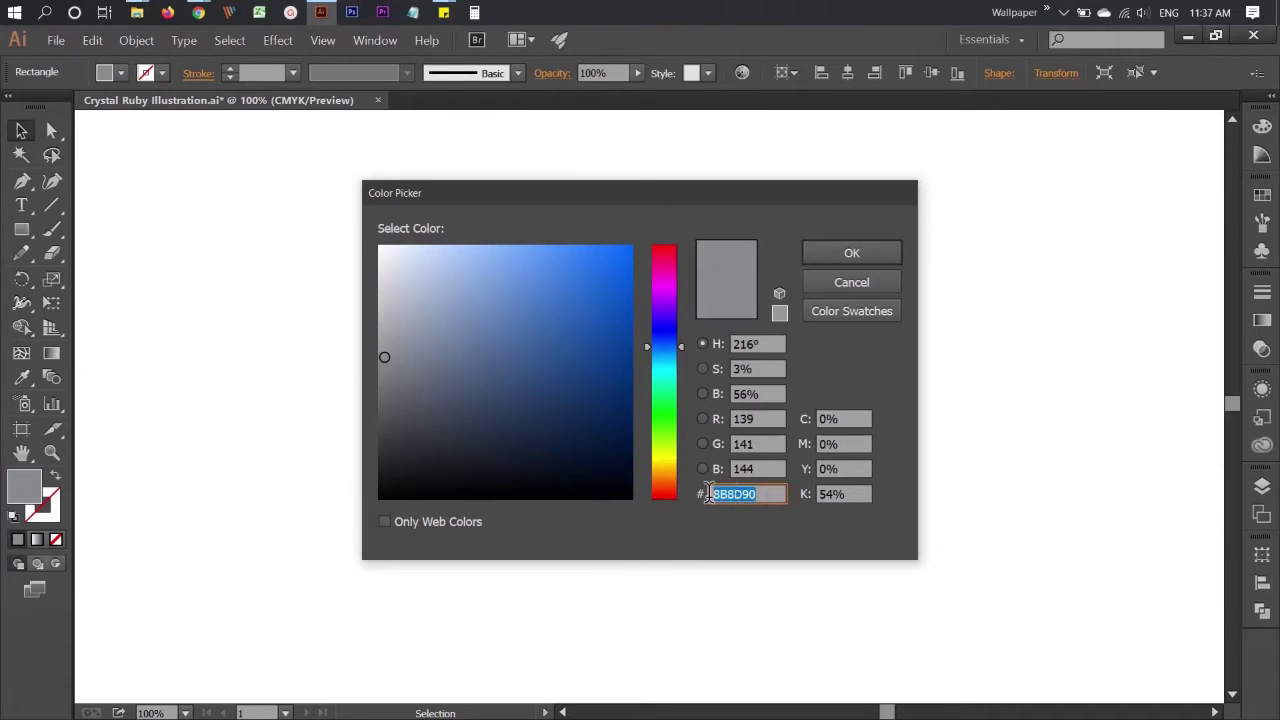
left_click(851, 253)
left_click(524, 323)
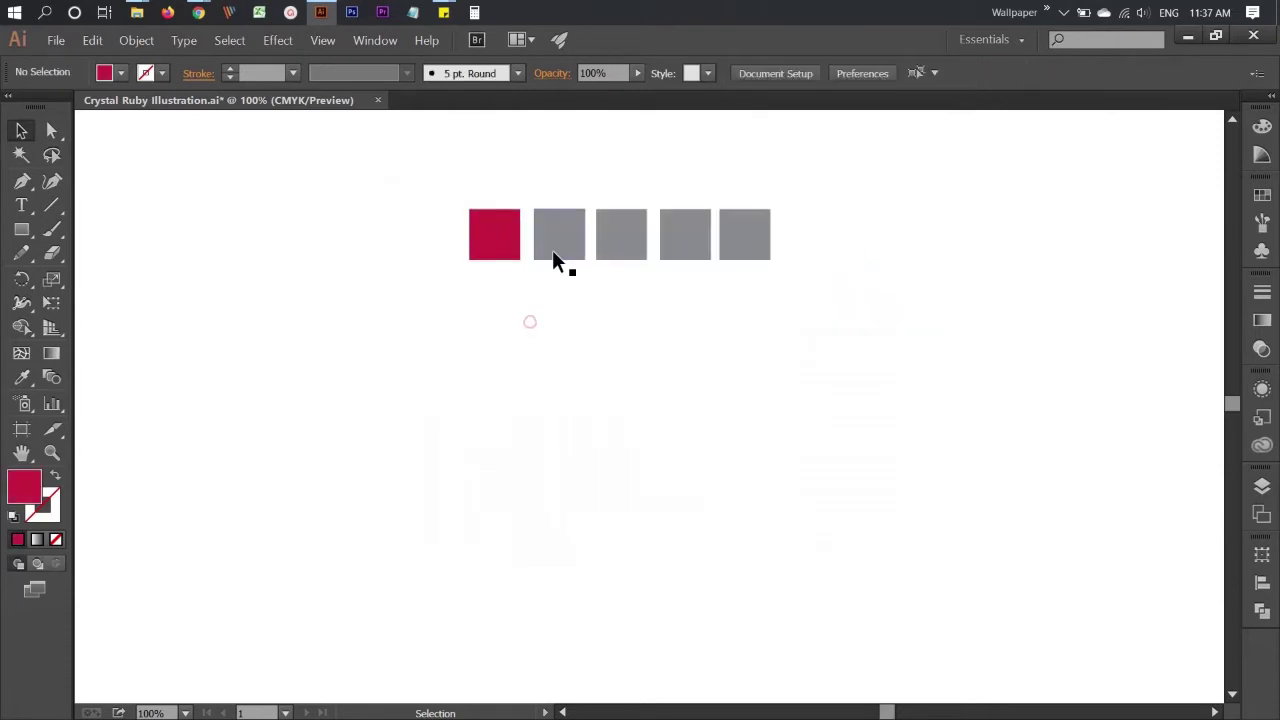
left_click(552, 249)
key("alt+Tab")
left_click(375, 440)
key("alt+Tab")
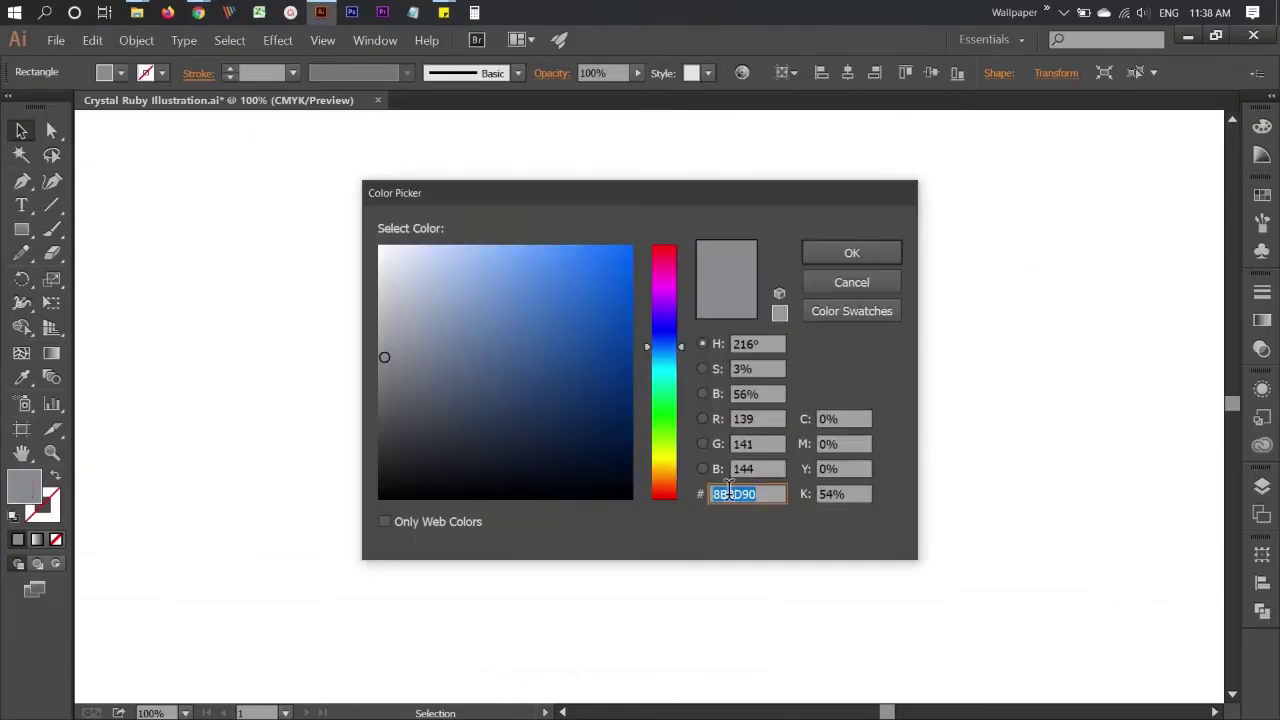
left_click(851, 253)
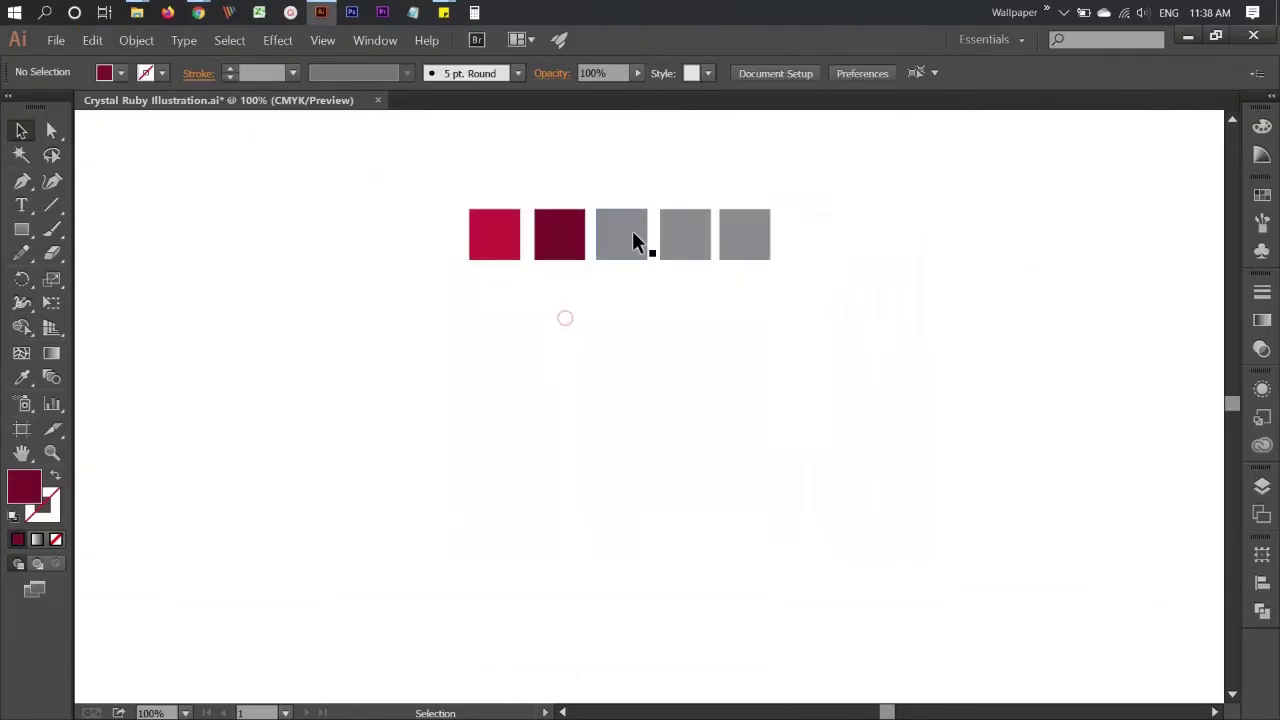
Fill the third square with the palette colour FF2C55
key("alt+Tab")
left_click(631, 443)
key("alt+Tab")
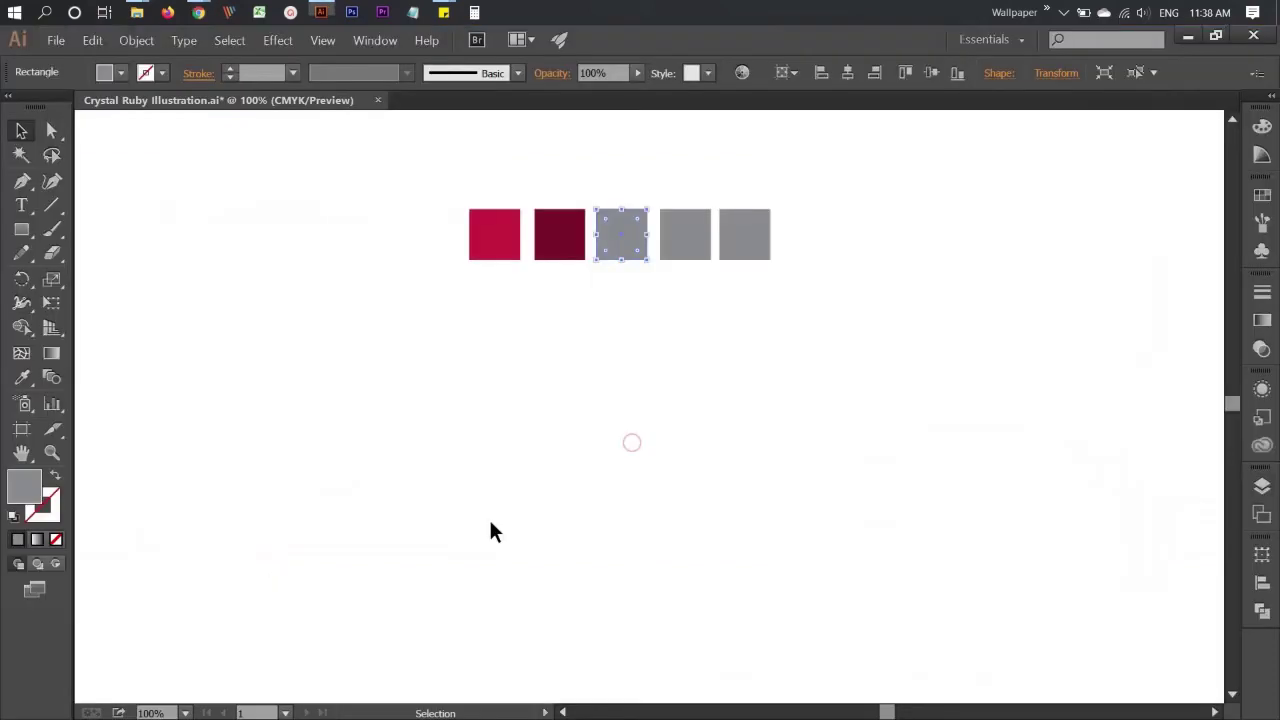
double_click(24, 490)
key("ctrl+v")
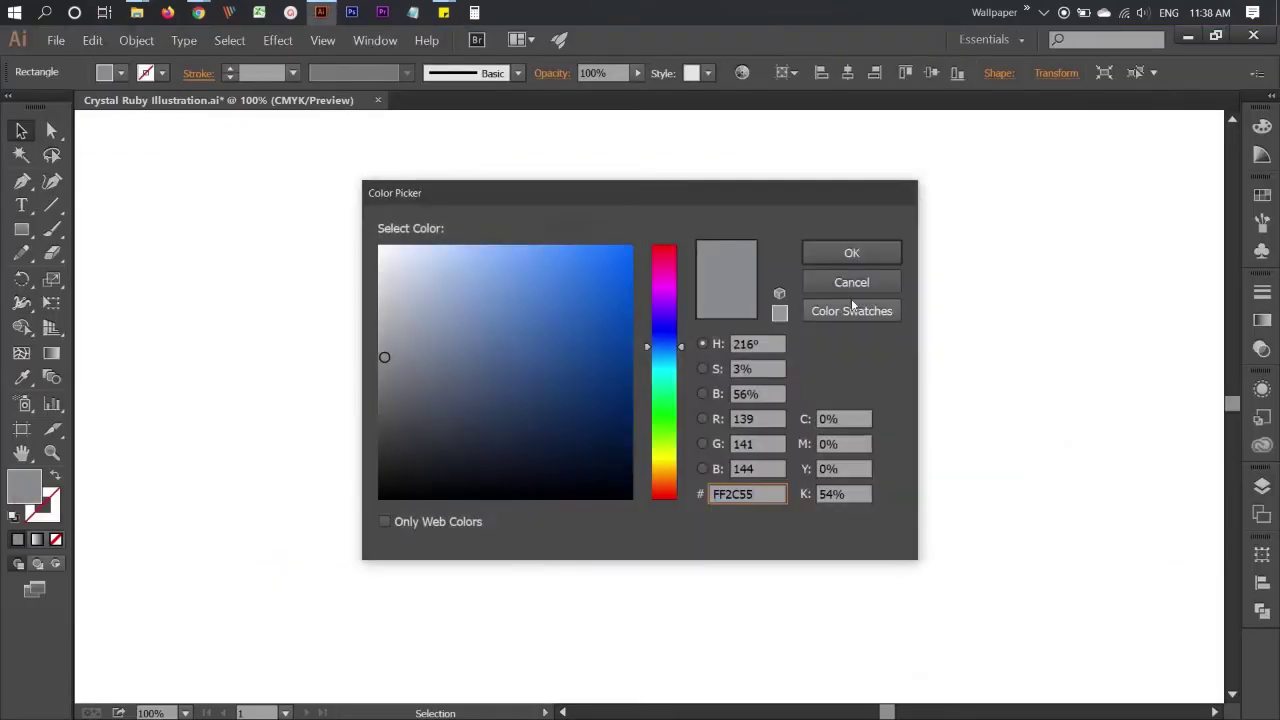
key("Tab")
left_click(851, 253)
left_click(714, 350)
Fill the fourth square with the palette colour 3C0919
key("alt+Tab")
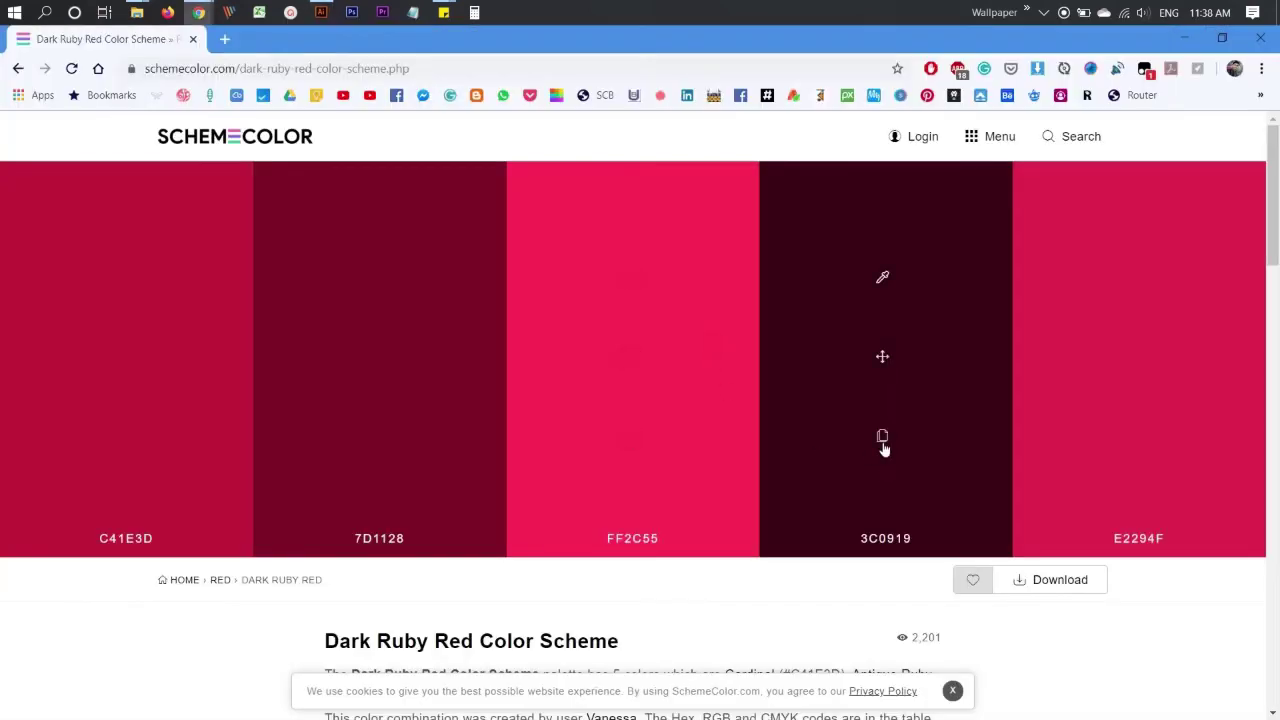
key("alt+Tab")
left_click(668, 245)
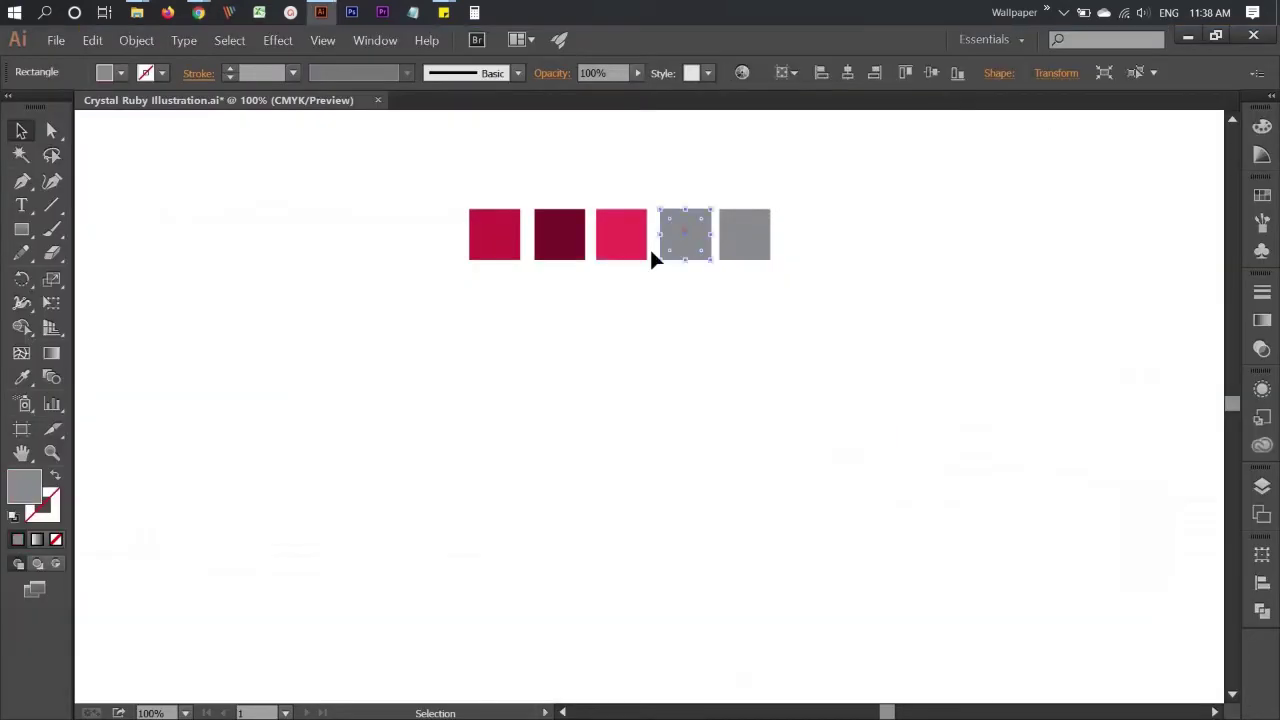
double_click(14, 490)
left_click(828, 257)
left_click(783, 477)
Fill the fifth square with the palette colour E2294F
left_click(745, 255)
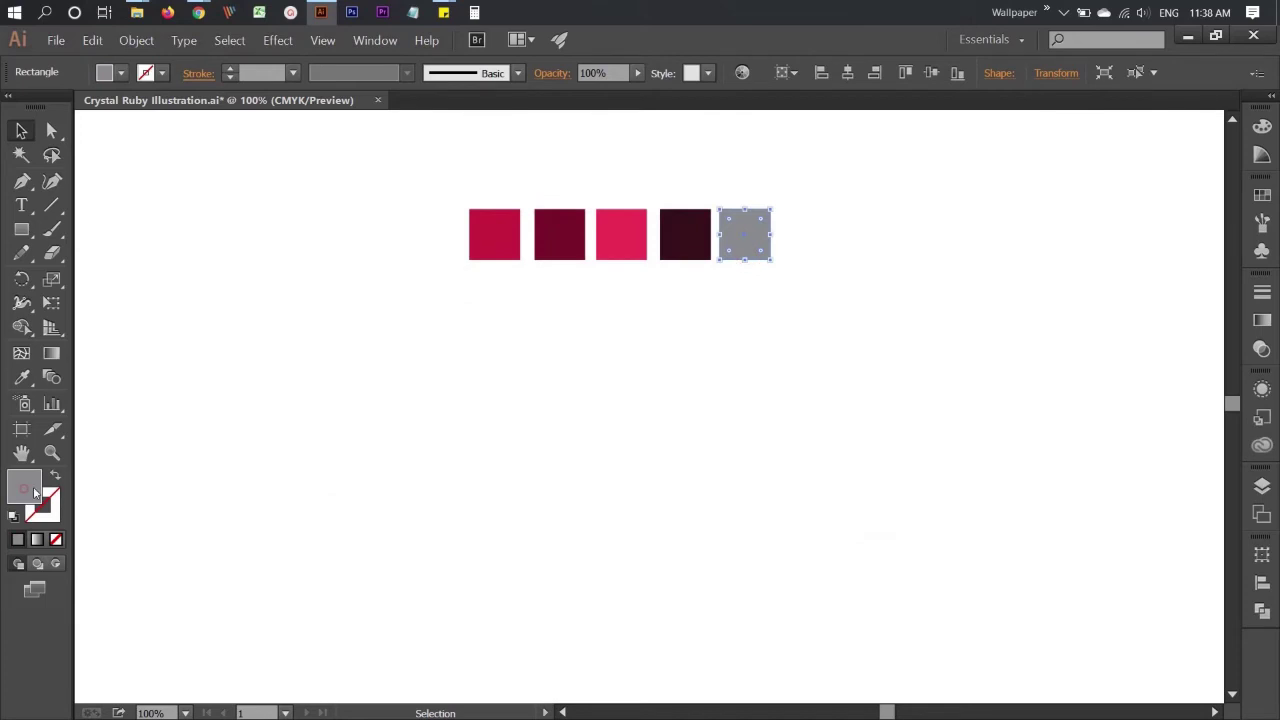
double_click(35, 490)
left_click(835, 283)
key("alt+Tab")
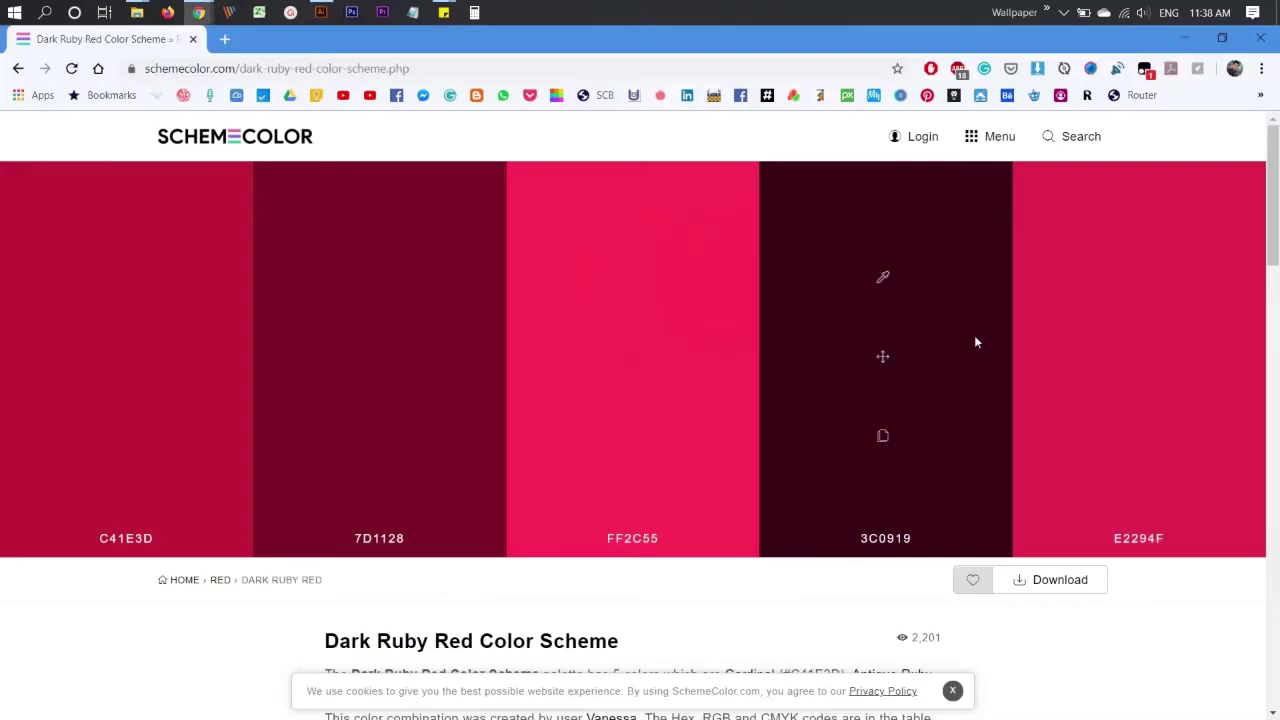
left_click(1135, 437)
key("alt+Tab")
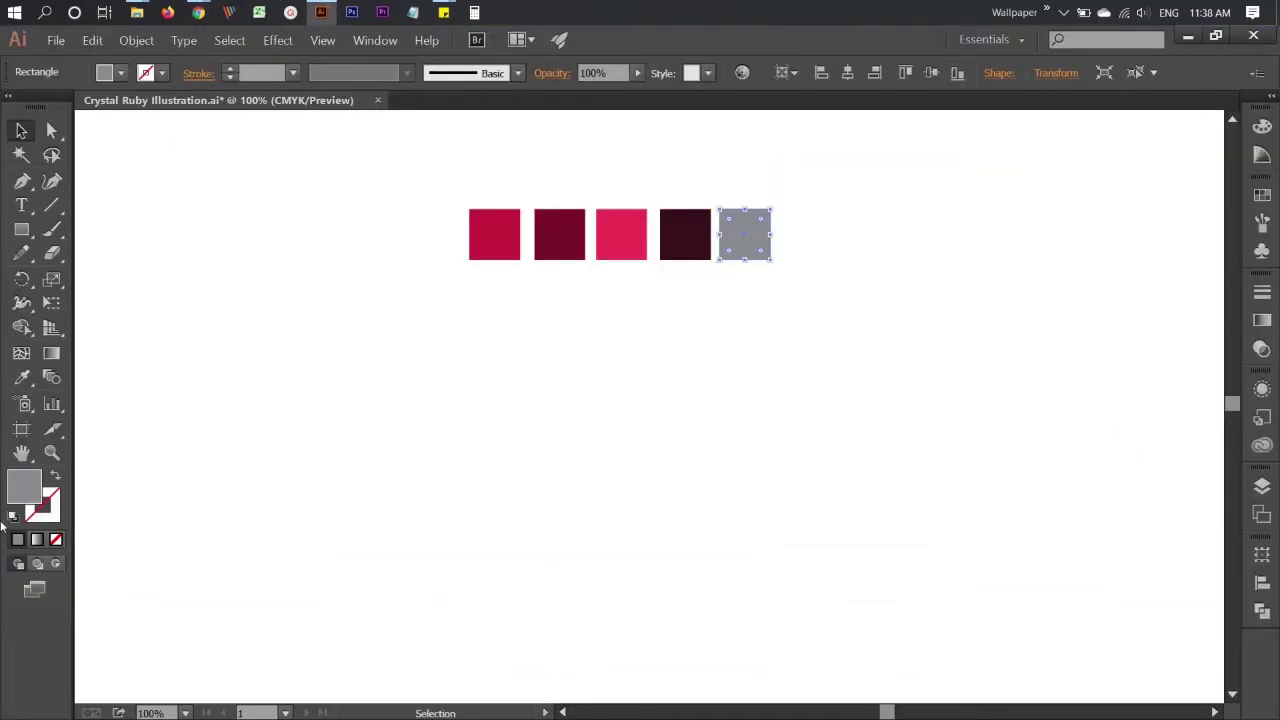
double_click(27, 490)
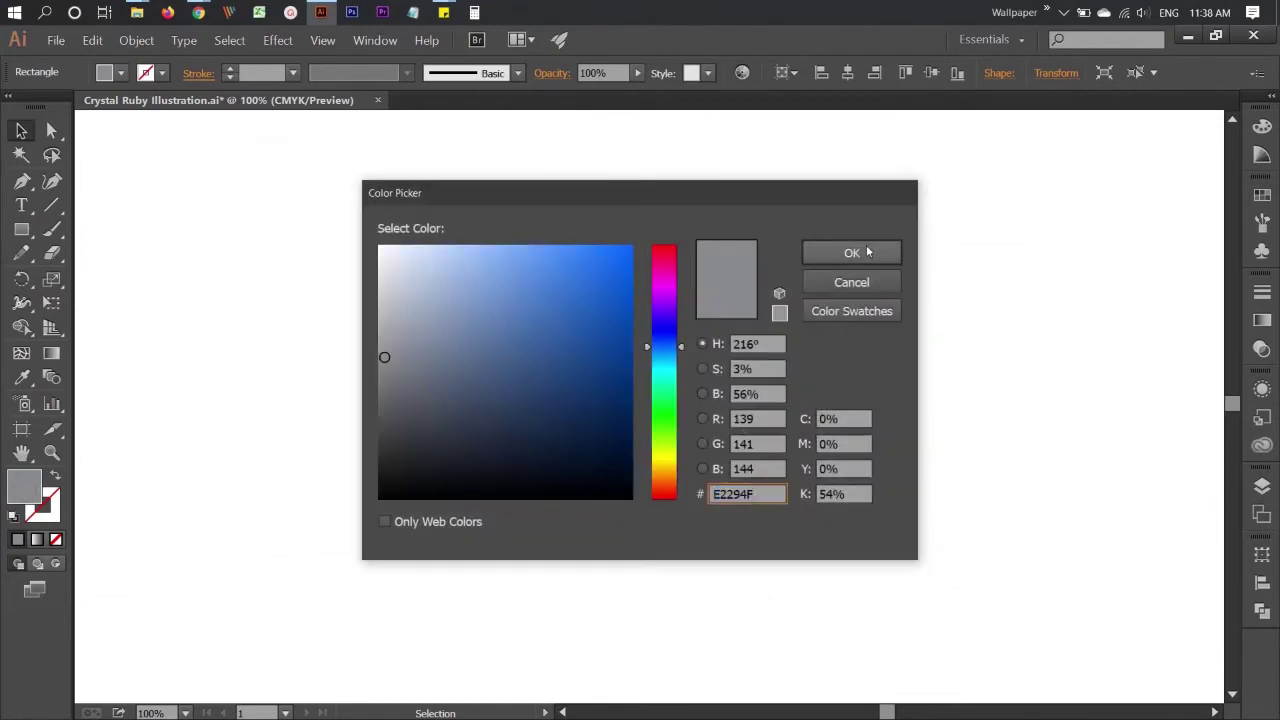
left_click(851, 253)
left_click(864, 359)
Move the row of five coloured squares up to the top of the artboard
left_click_drag(402, 185, 785, 292)
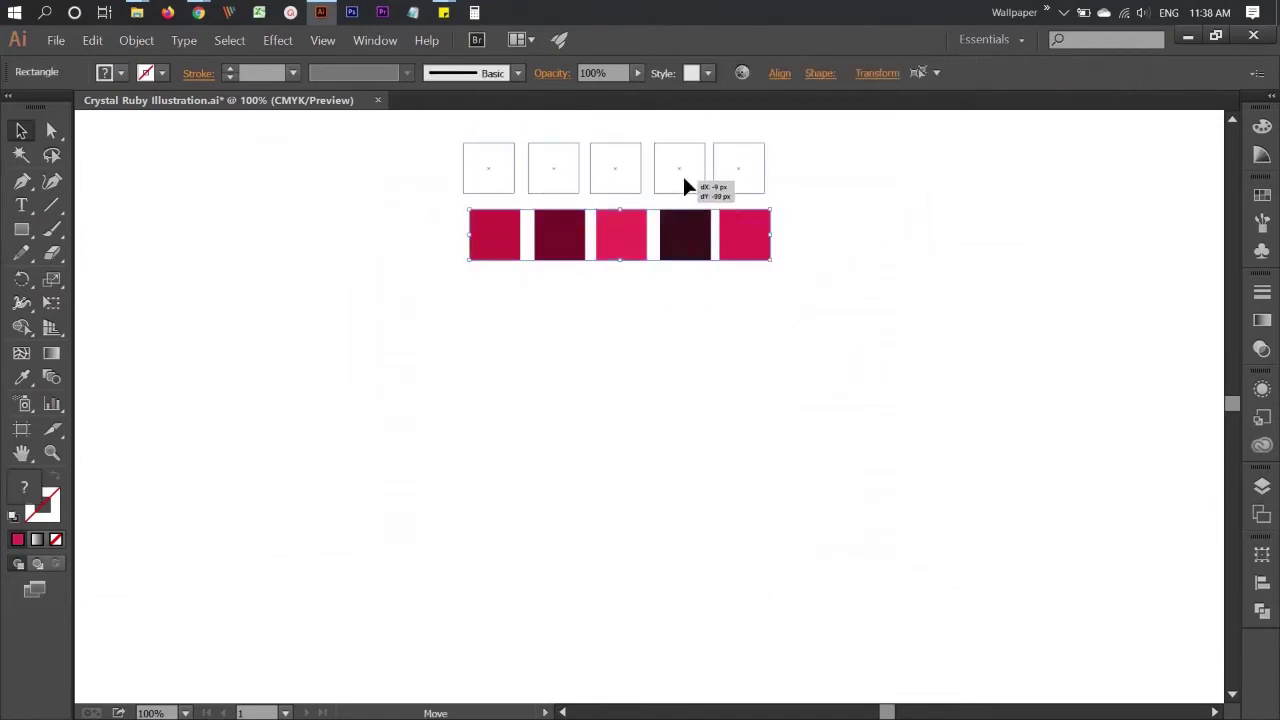
left_click_drag(697, 257, 692, 168)
left_click(722, 271)
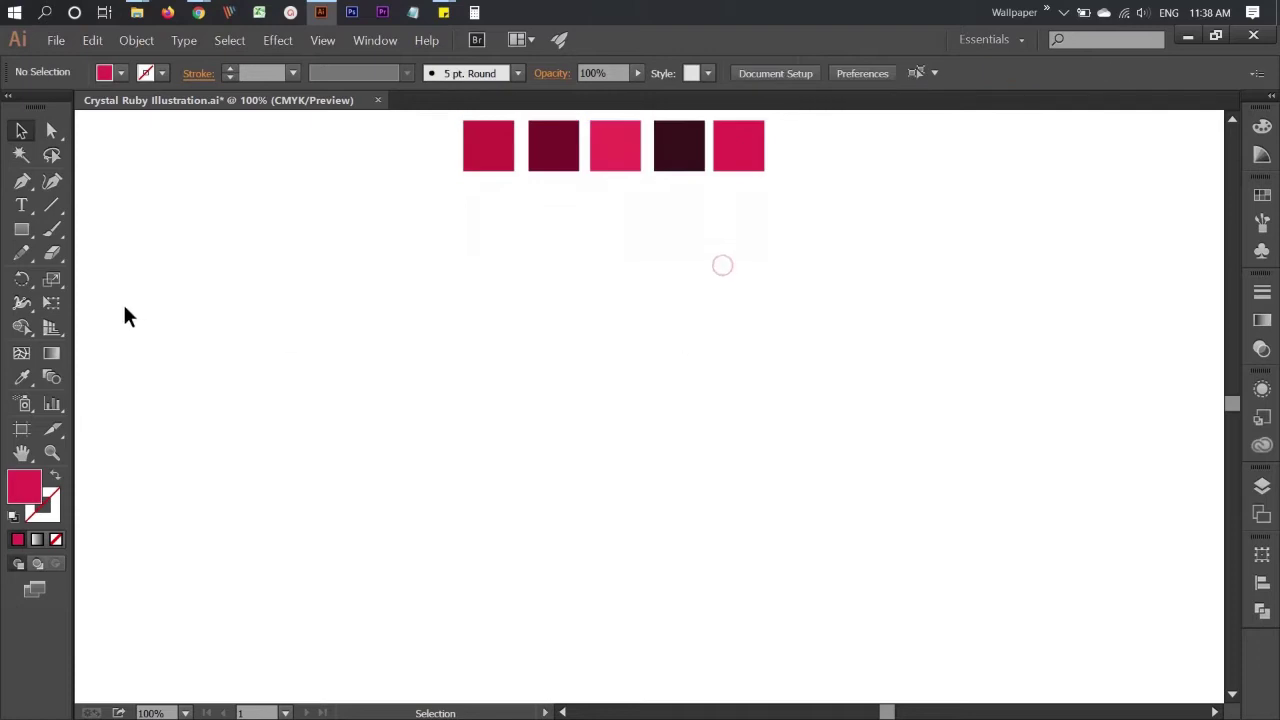
left_click(22, 181)
Draw the gem's lower triangular facet between its left, right and bottom points
scroll(425, 350, "down", 2)
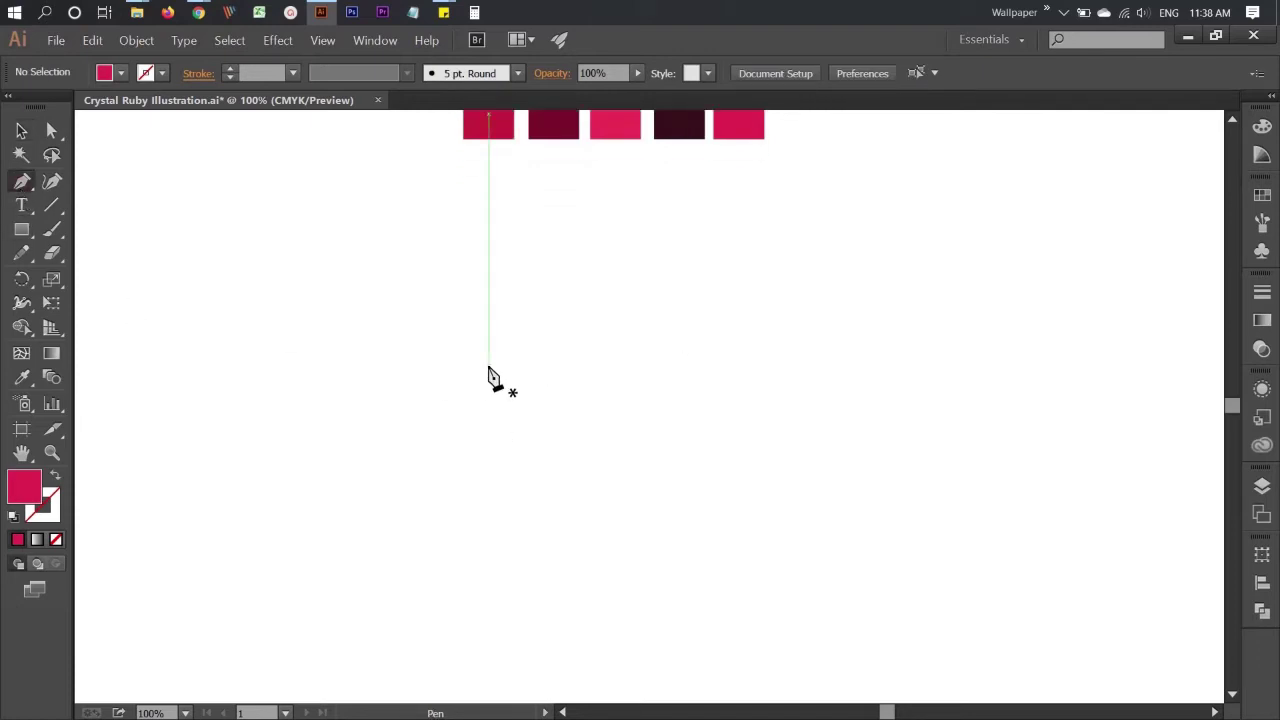
left_click(468, 364)
left_click(773, 342)
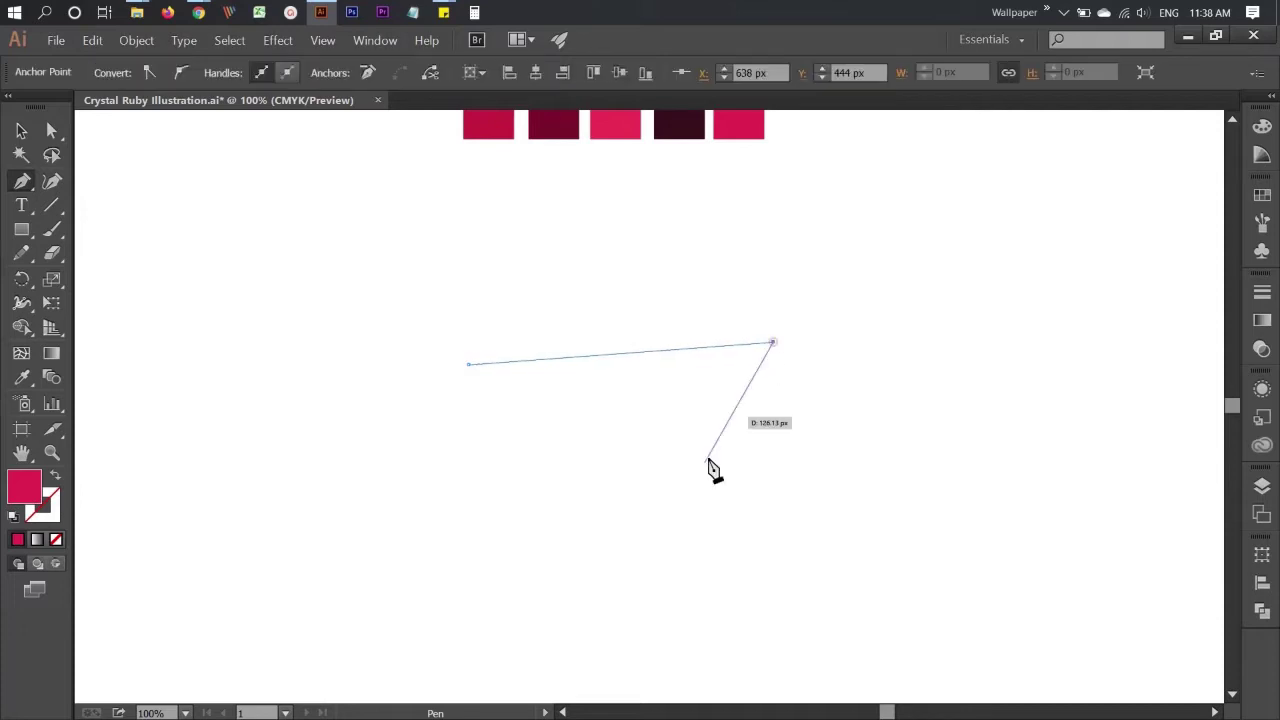
left_click(640, 504)
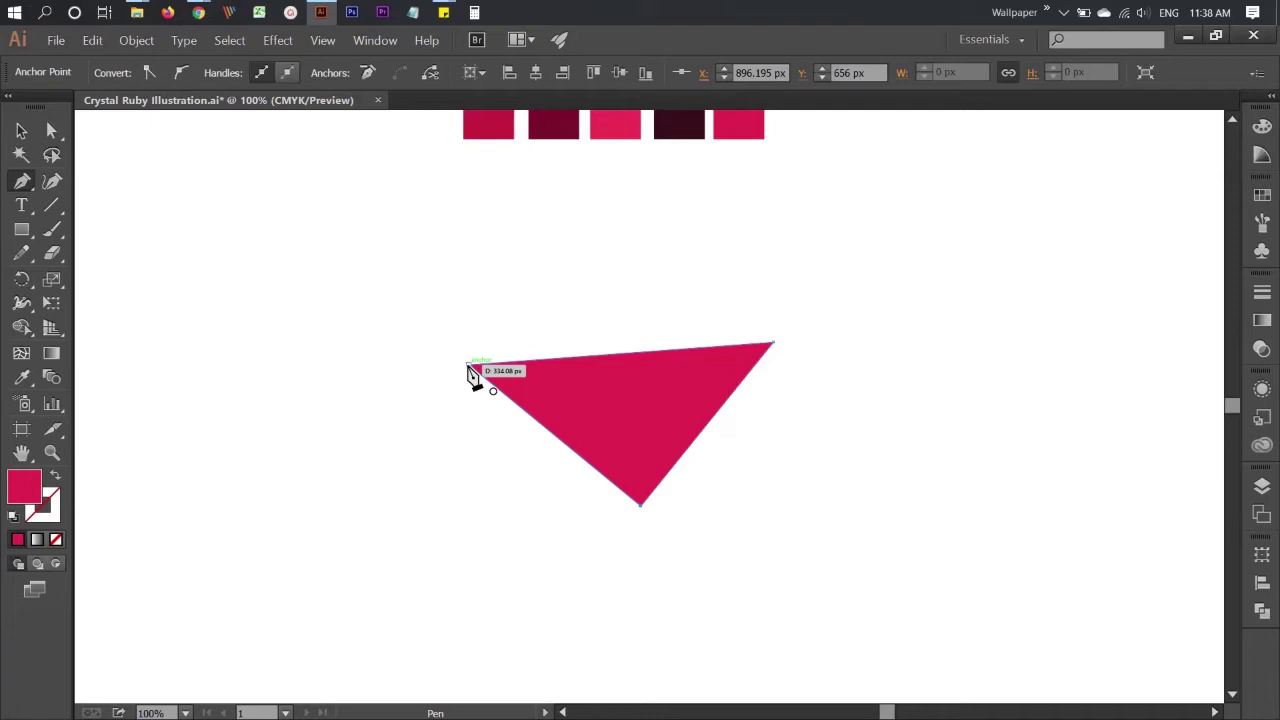
left_click(468, 365)
Add the top and top-left triangular facets along the gem's upper edge
left_click(468, 366)
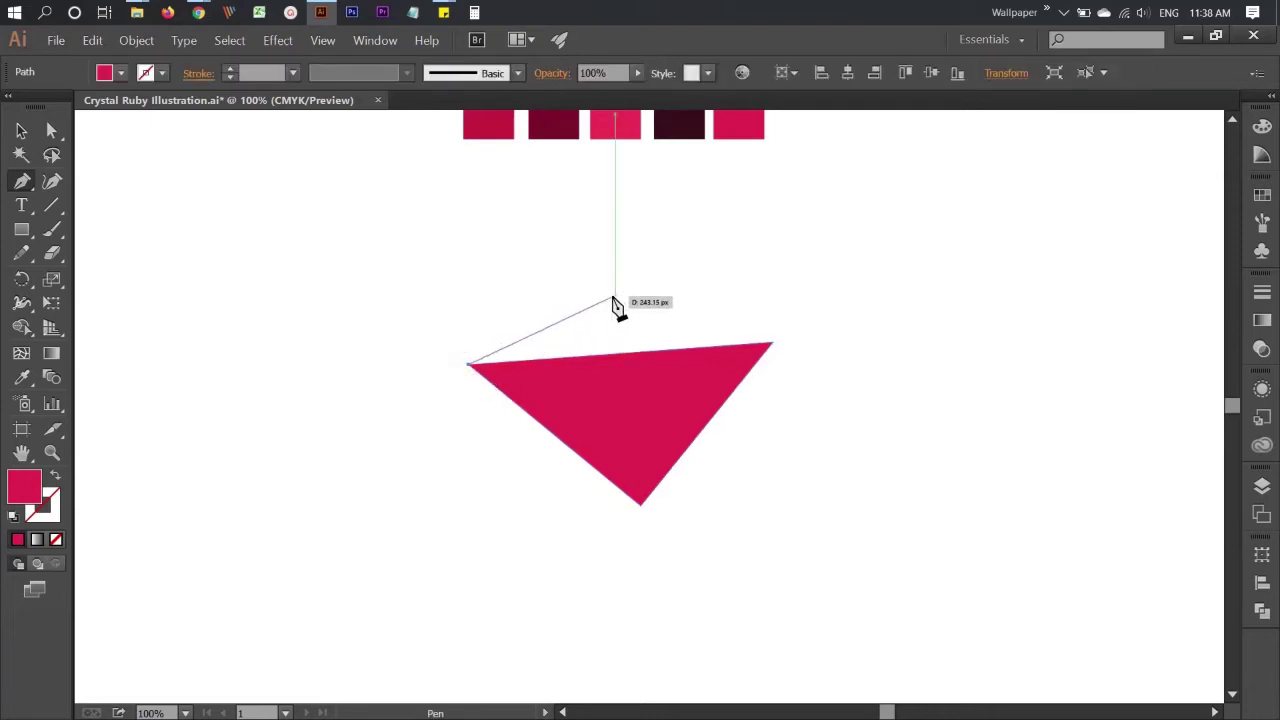
left_click(597, 296)
left_click(772, 344)
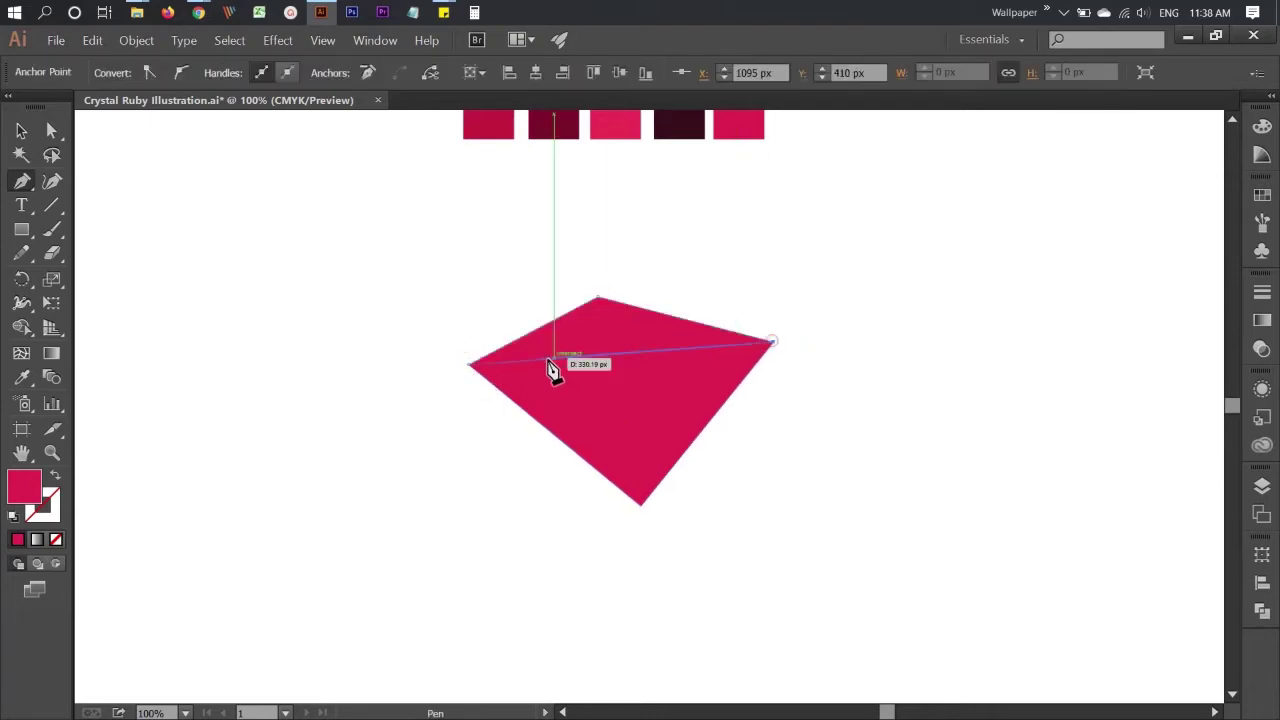
left_click(469, 365)
left_click(469, 365)
left_click(514, 283)
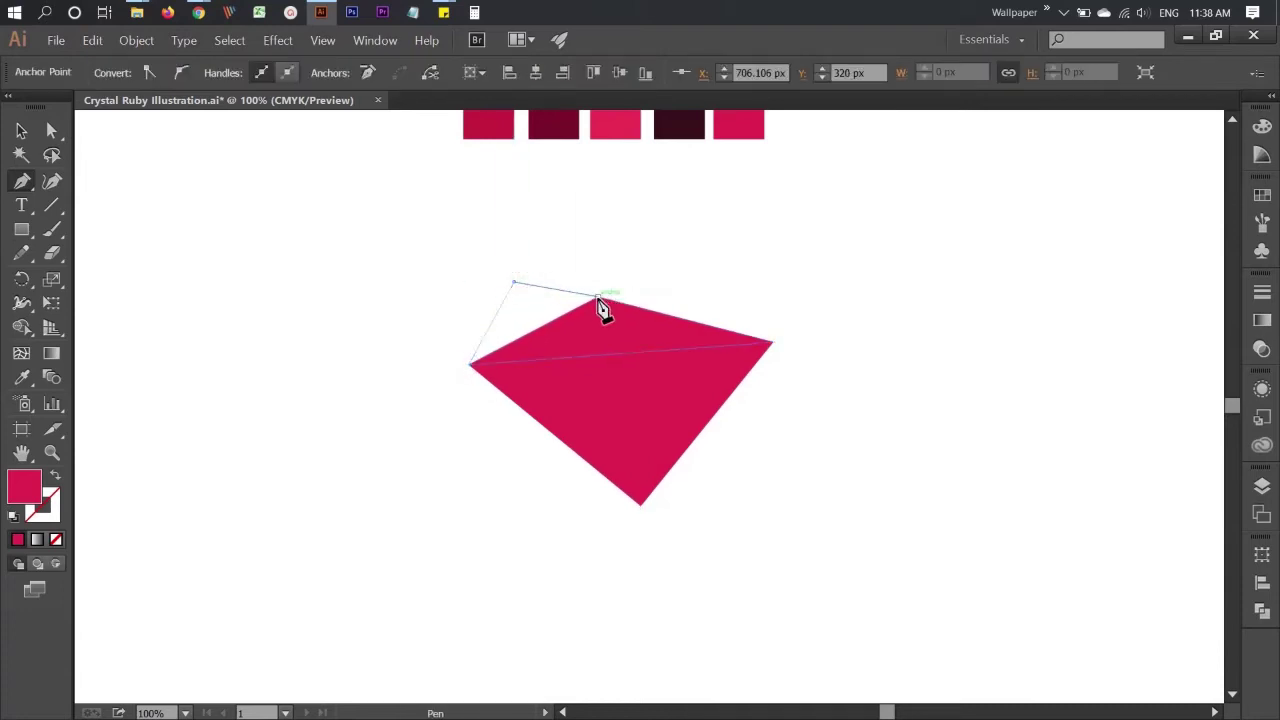
left_click(598, 298)
left_click(469, 365)
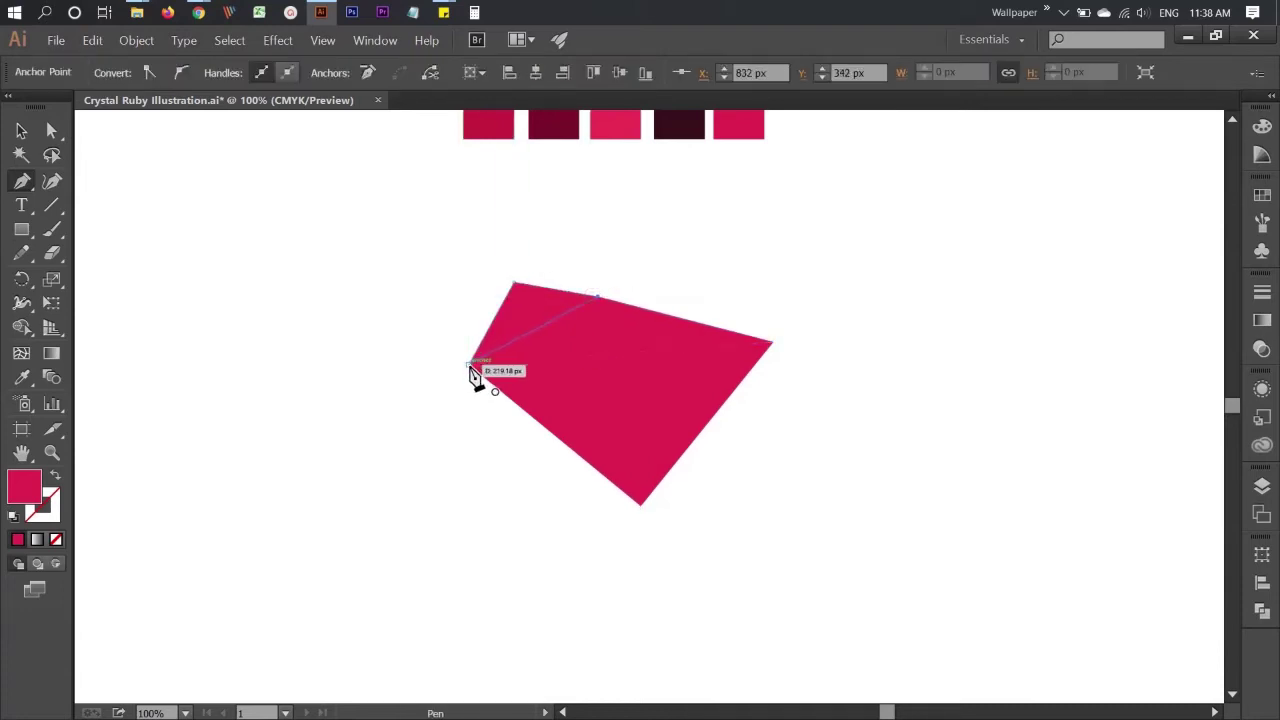
Raise a right peak with facets joining it to the top notch and top-left corner
left_click(773, 341)
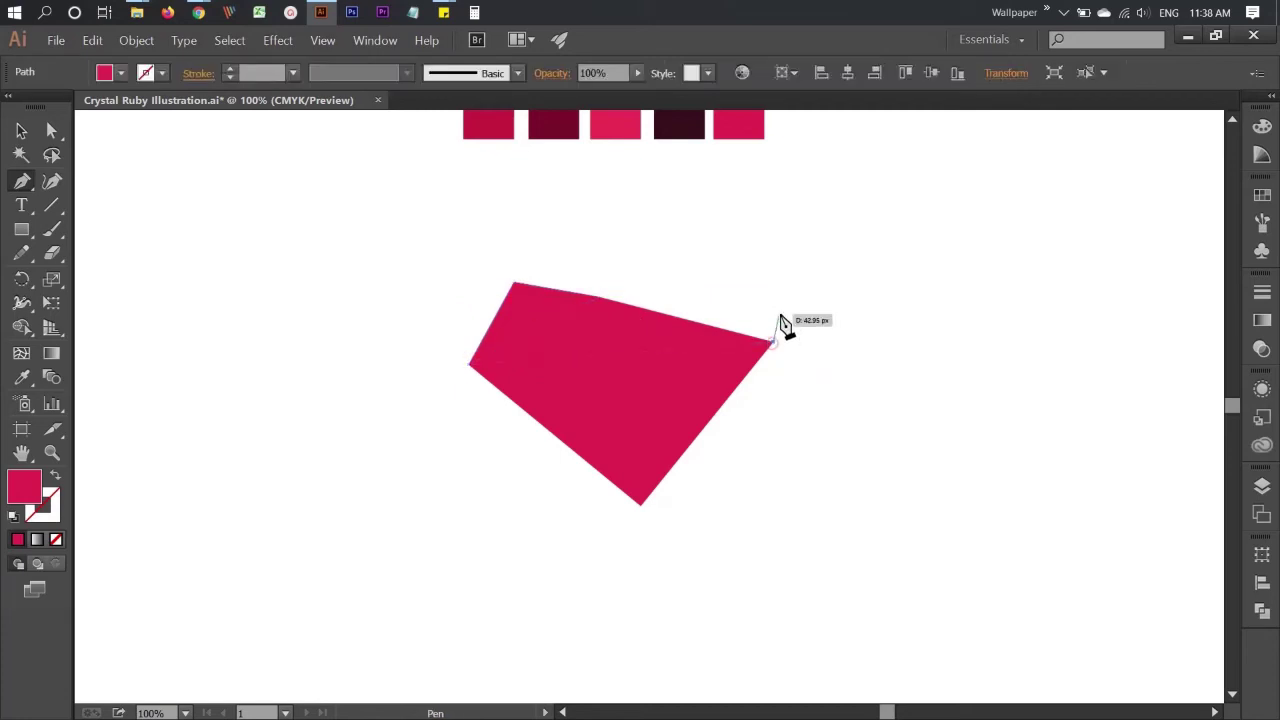
left_click(754, 249)
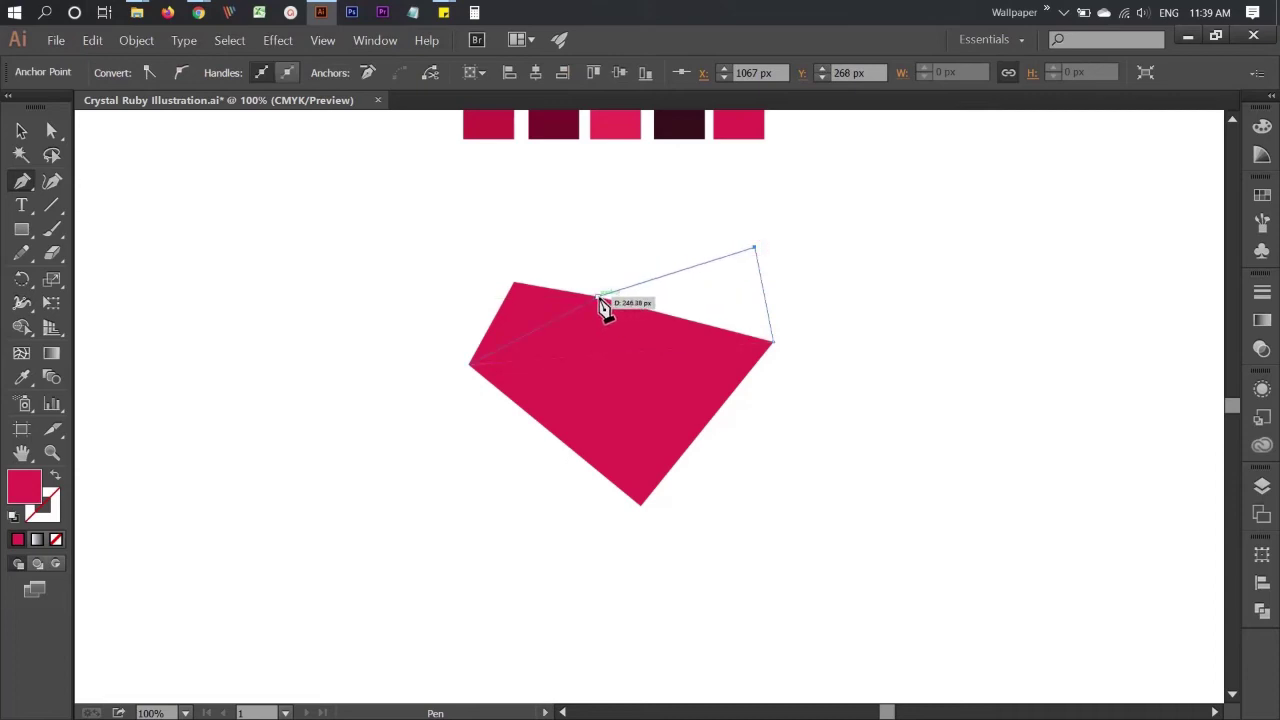
left_click(599, 298)
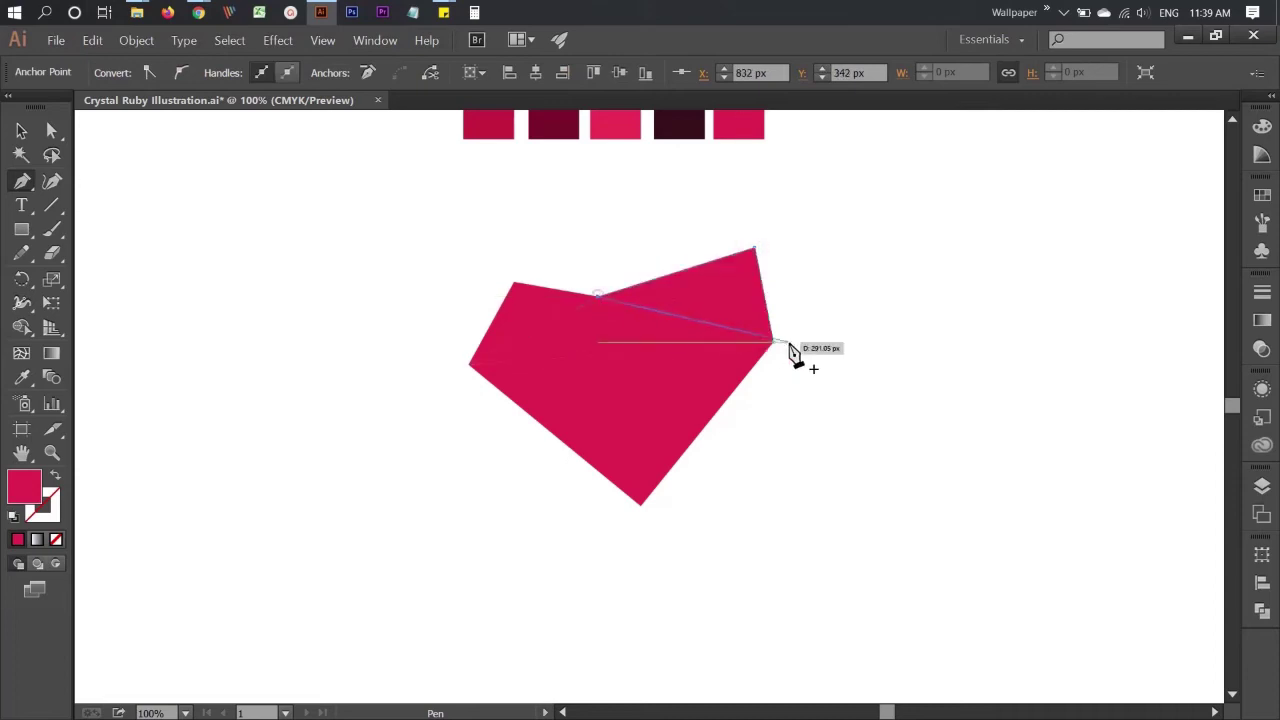
left_click(755, 252)
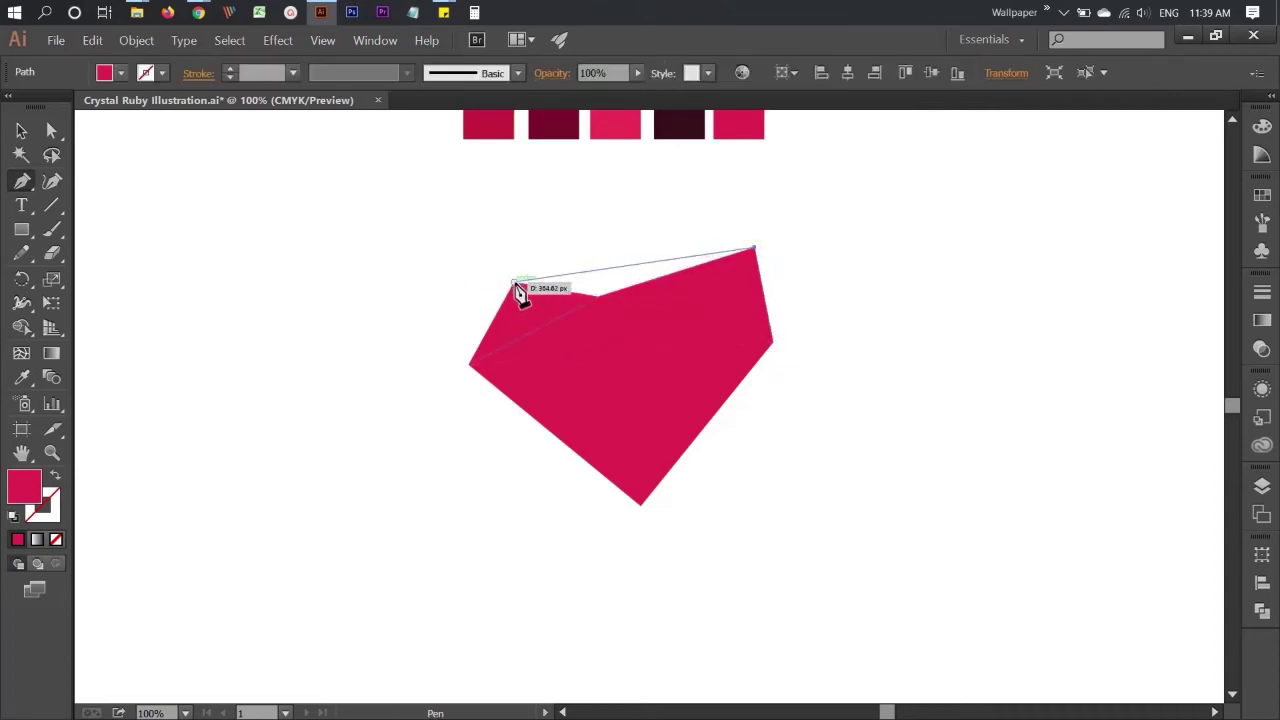
left_click(515, 284)
left_click(754, 250)
scroll(741, 485, "down", 1)
Draw a right-side triangle facet from the bottom point out to a new right corner
scroll(740, 470, "down", 3)
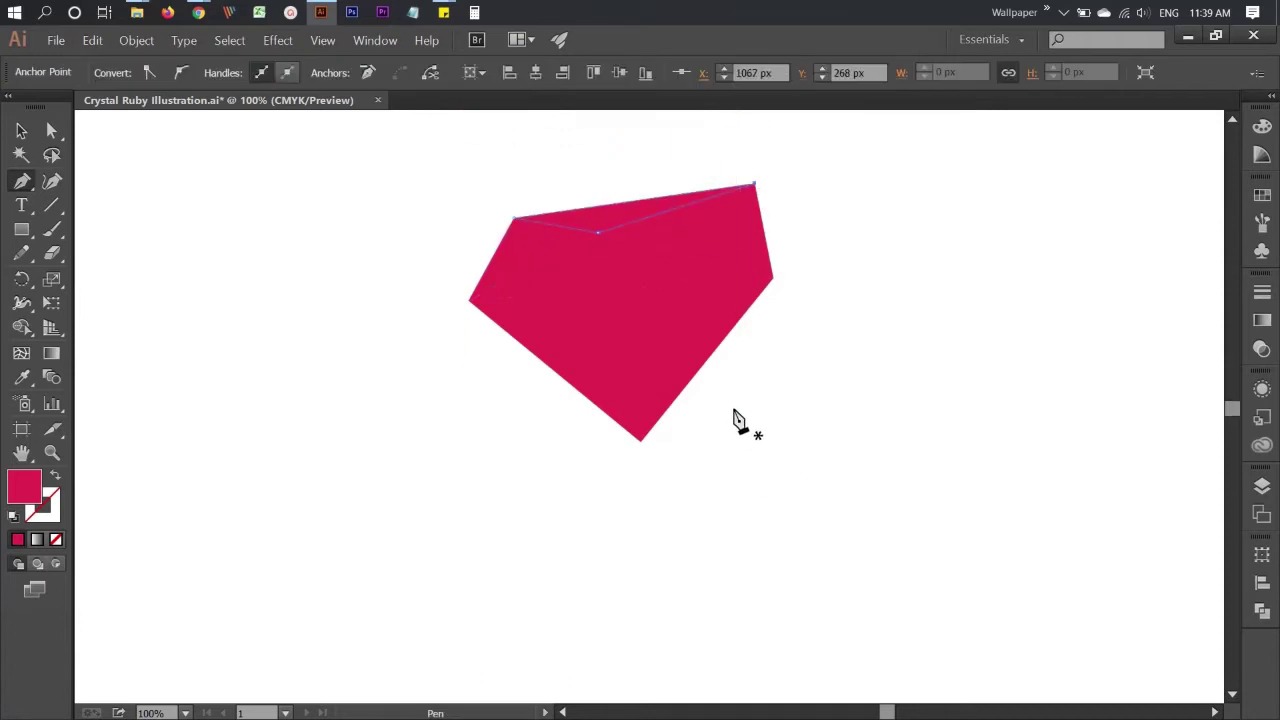
left_click(641, 442)
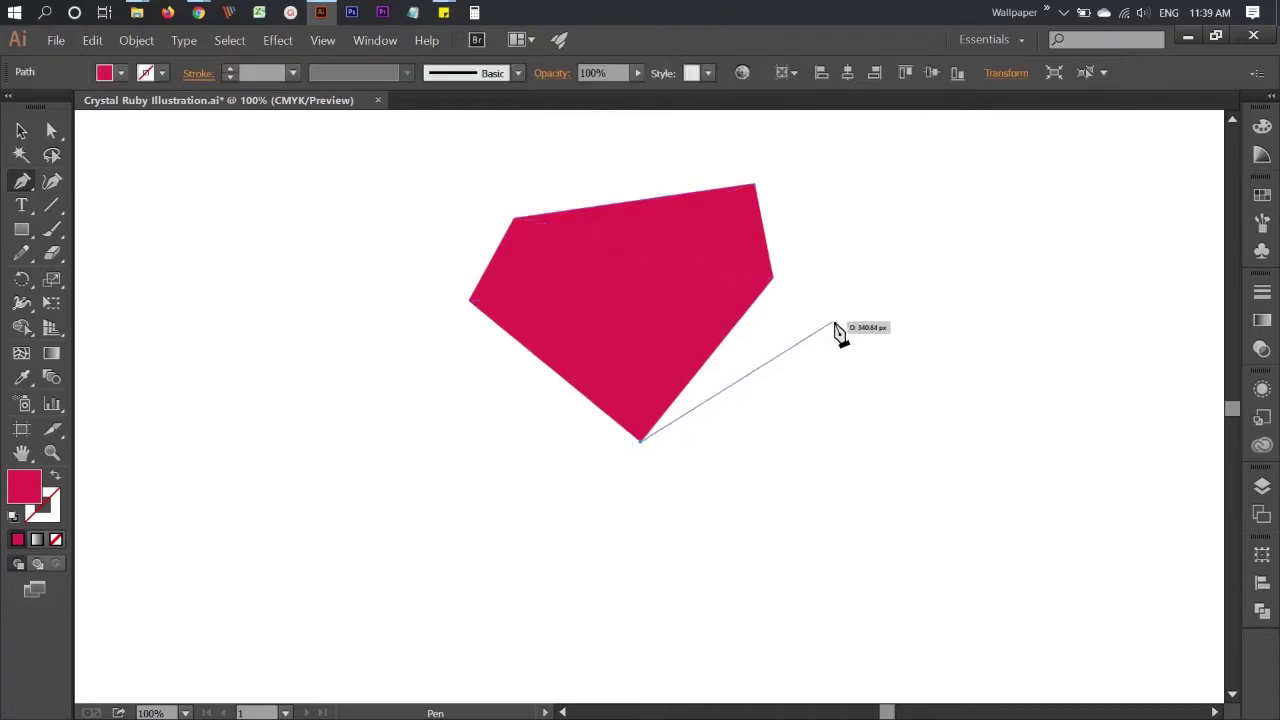
left_click(834, 322)
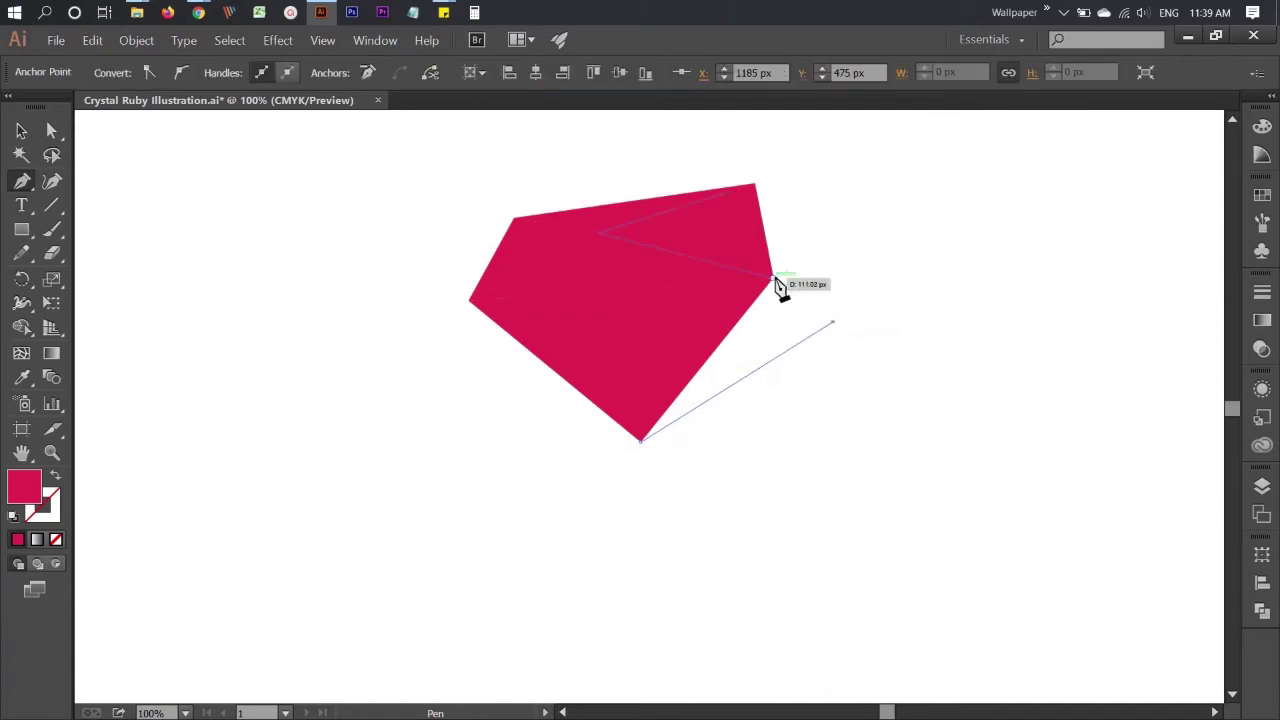
left_click(772, 278)
left_click(641, 442)
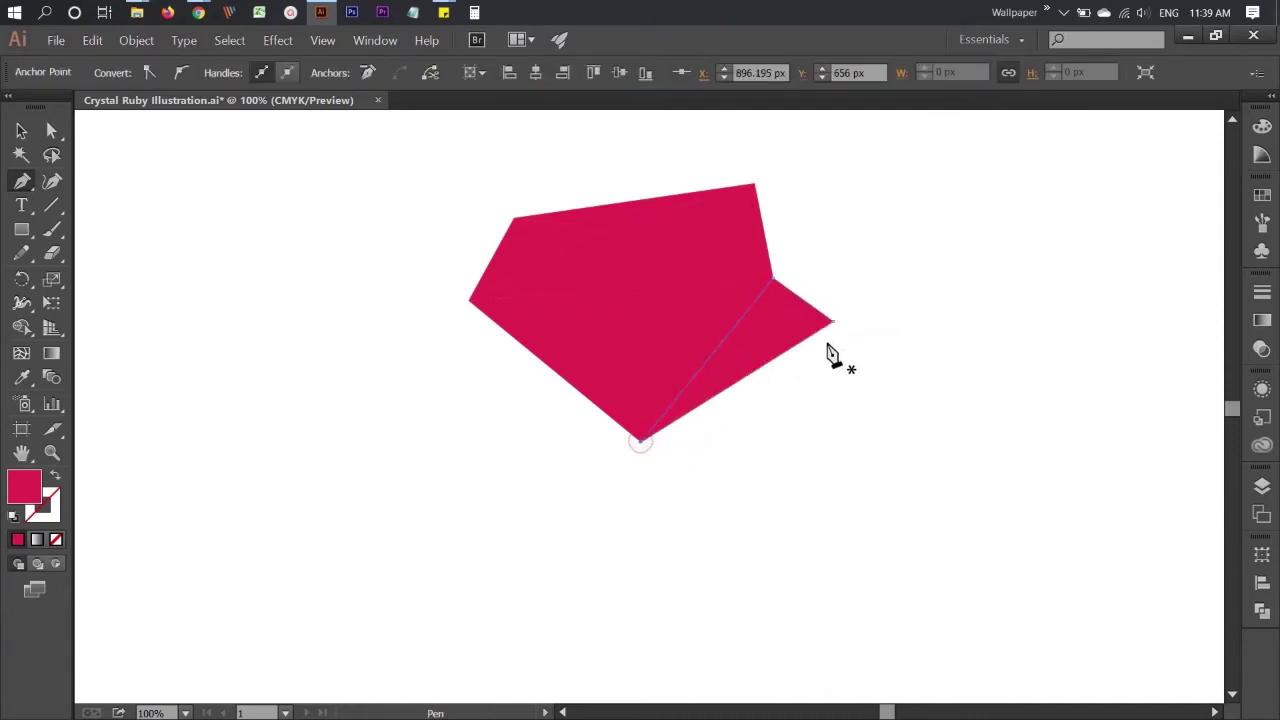
Close the right notch with a facet from the top-right peak, then check the pieces
left_click(756, 186)
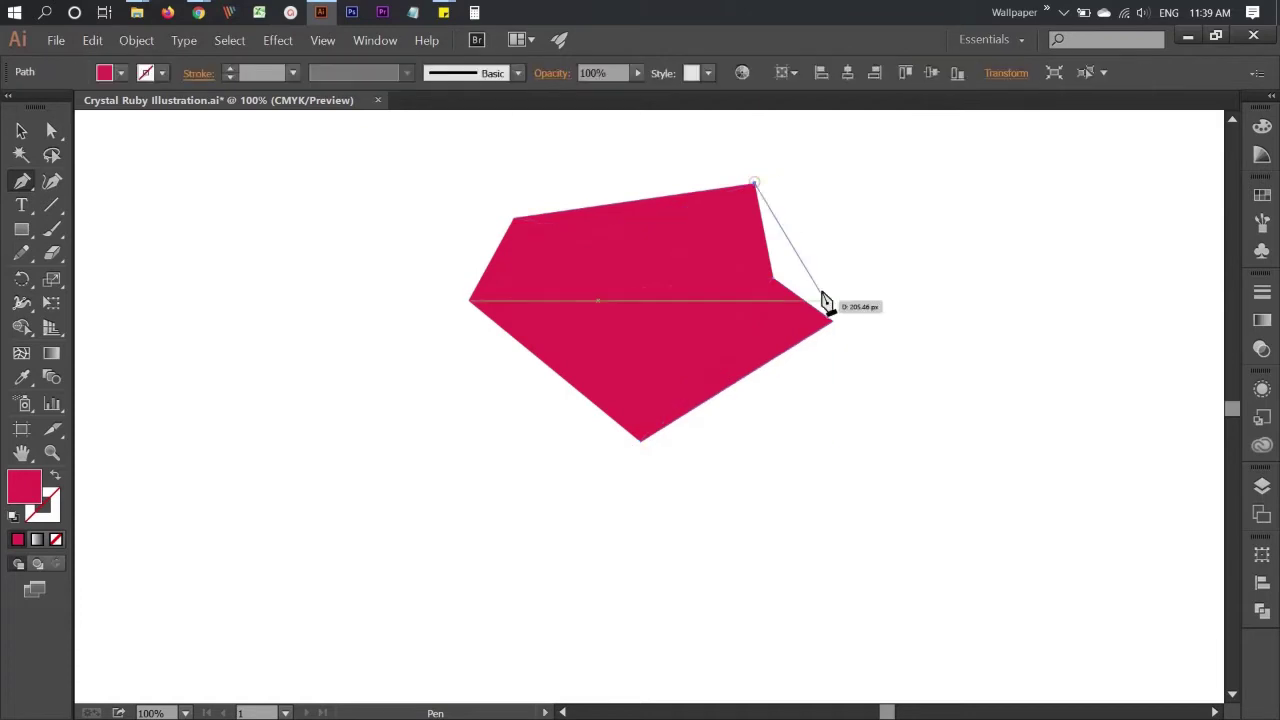
left_click(832, 321)
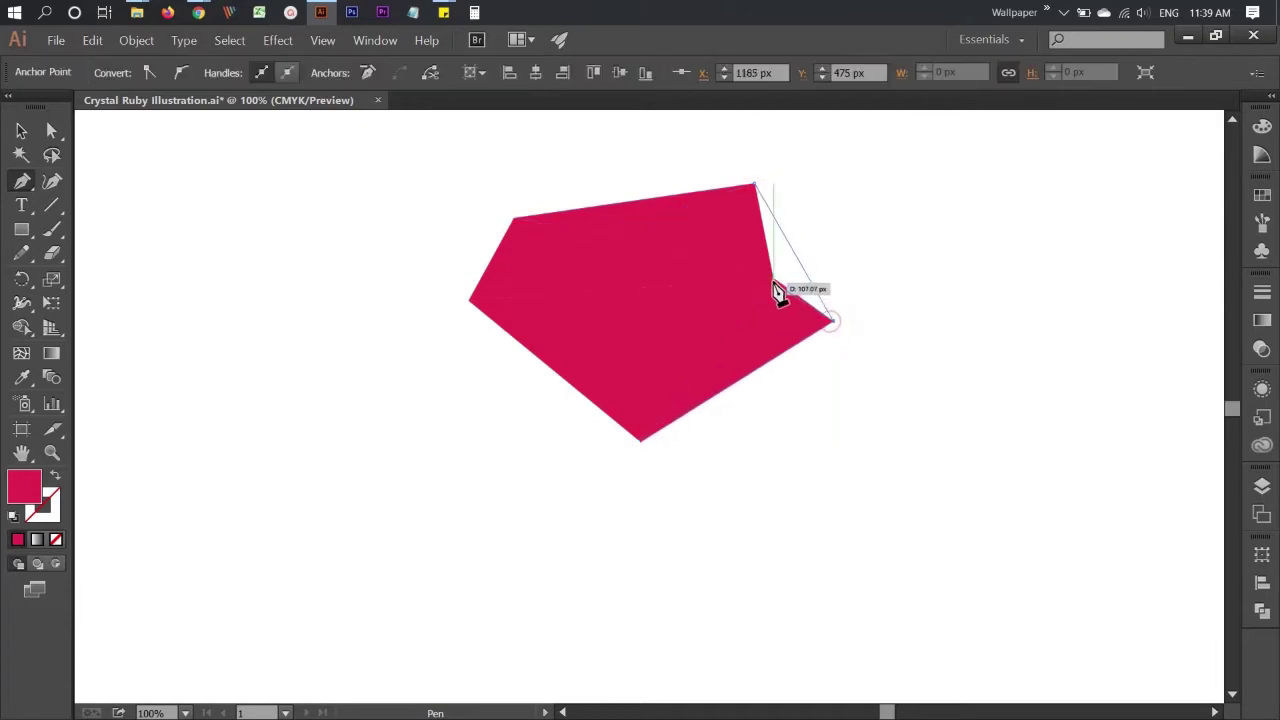
left_click(772, 278)
left_click(757, 190)
key("v")
left_click(754, 414)
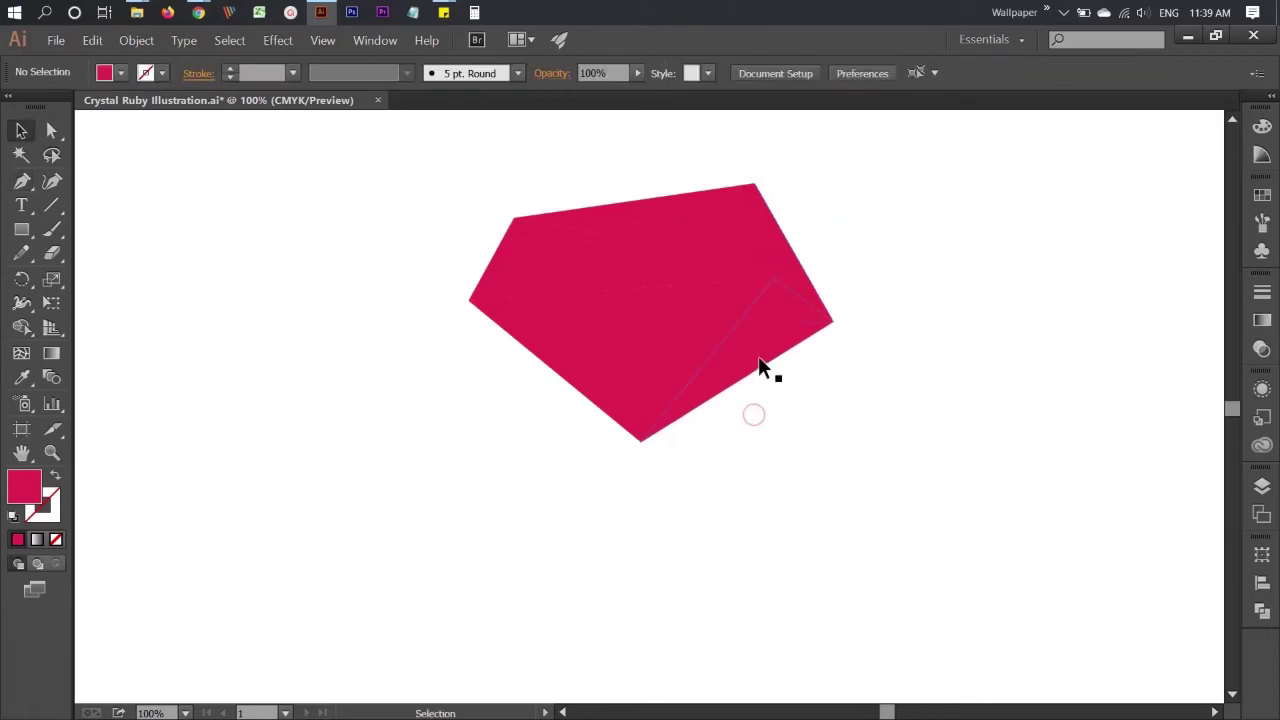
left_click(758, 368)
left_click(743, 480)
Add lower-right and lower-left facets meeting at a new pointed tip below the gem
left_click(22, 181)
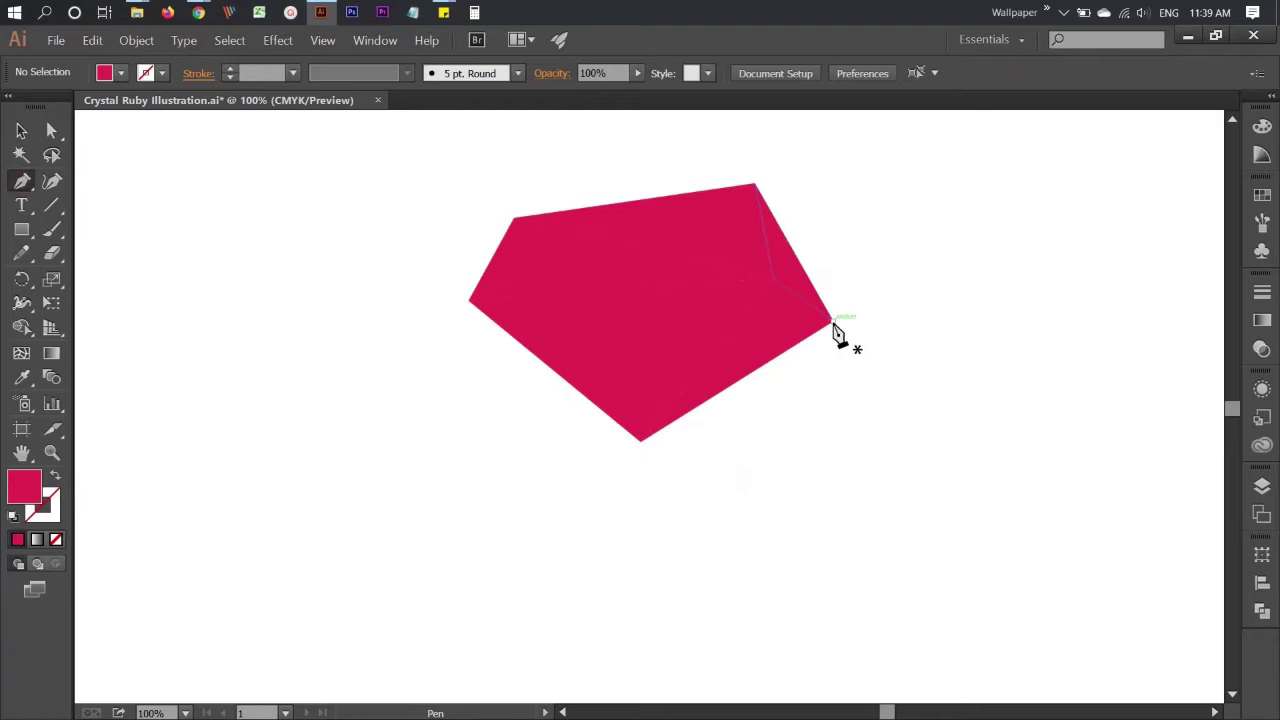
left_click(832, 322)
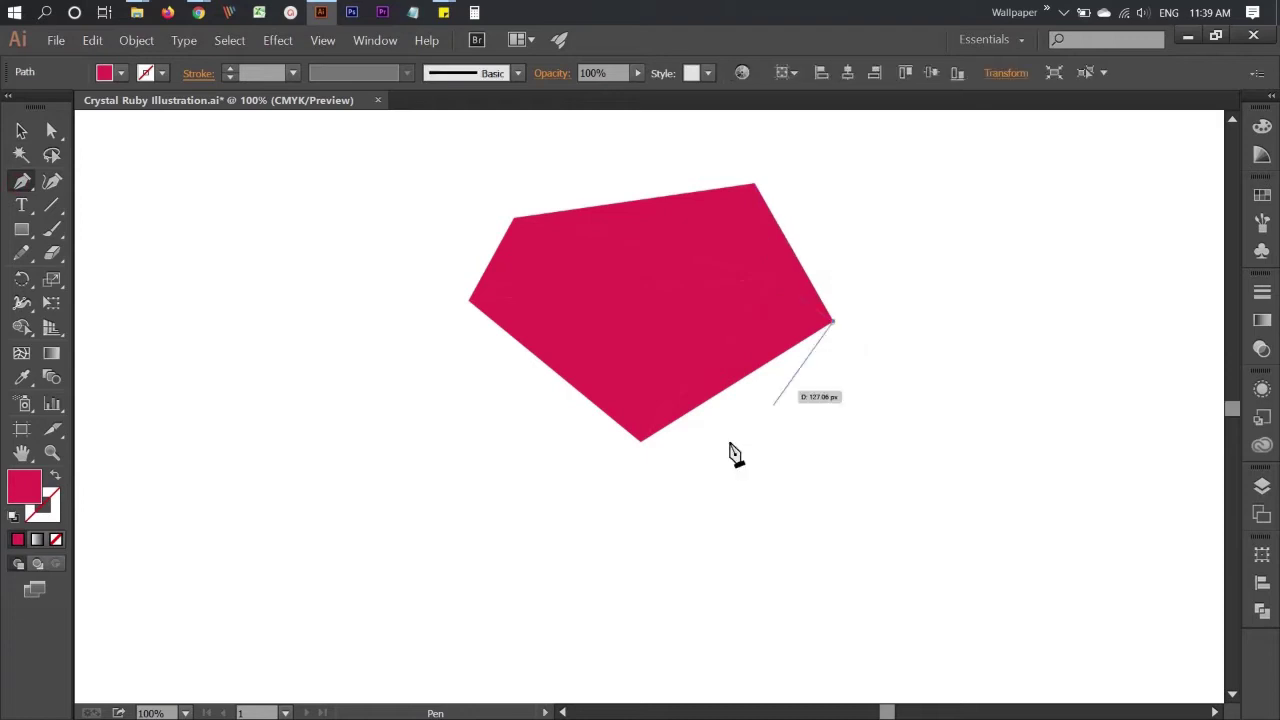
left_click(641, 523)
left_click(641, 441)
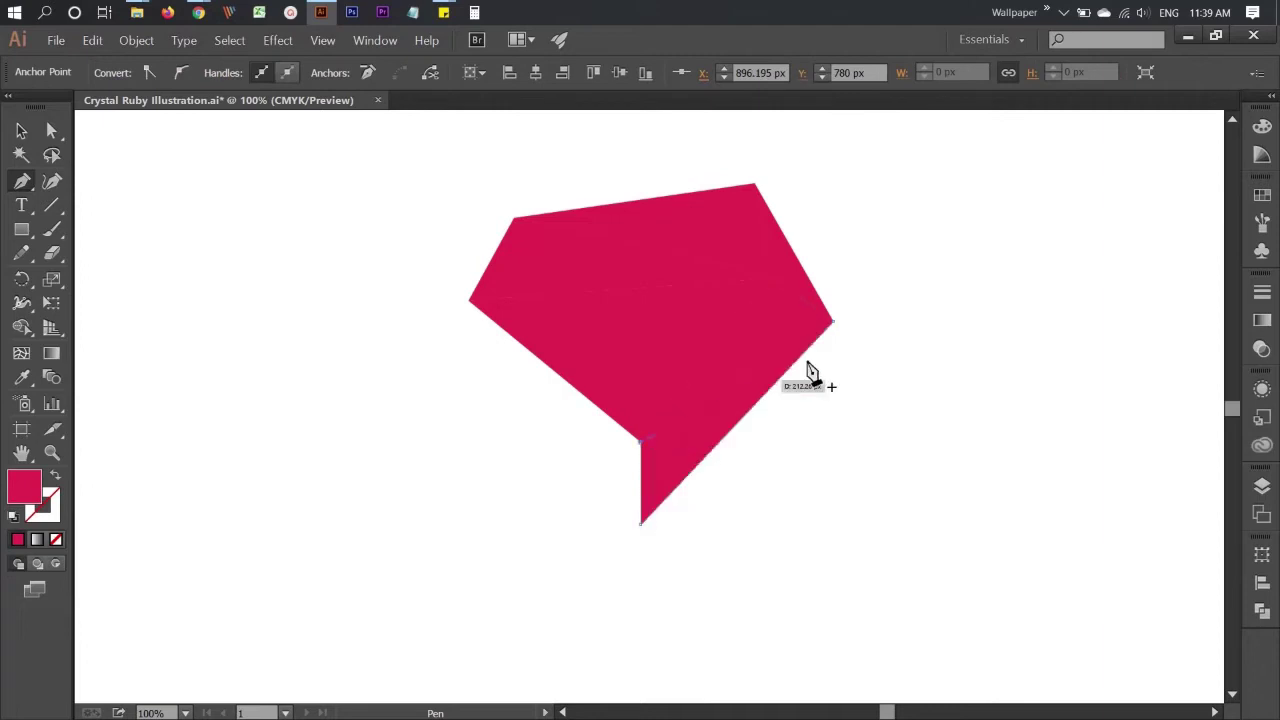
left_click(832, 322)
left_click(468, 300)
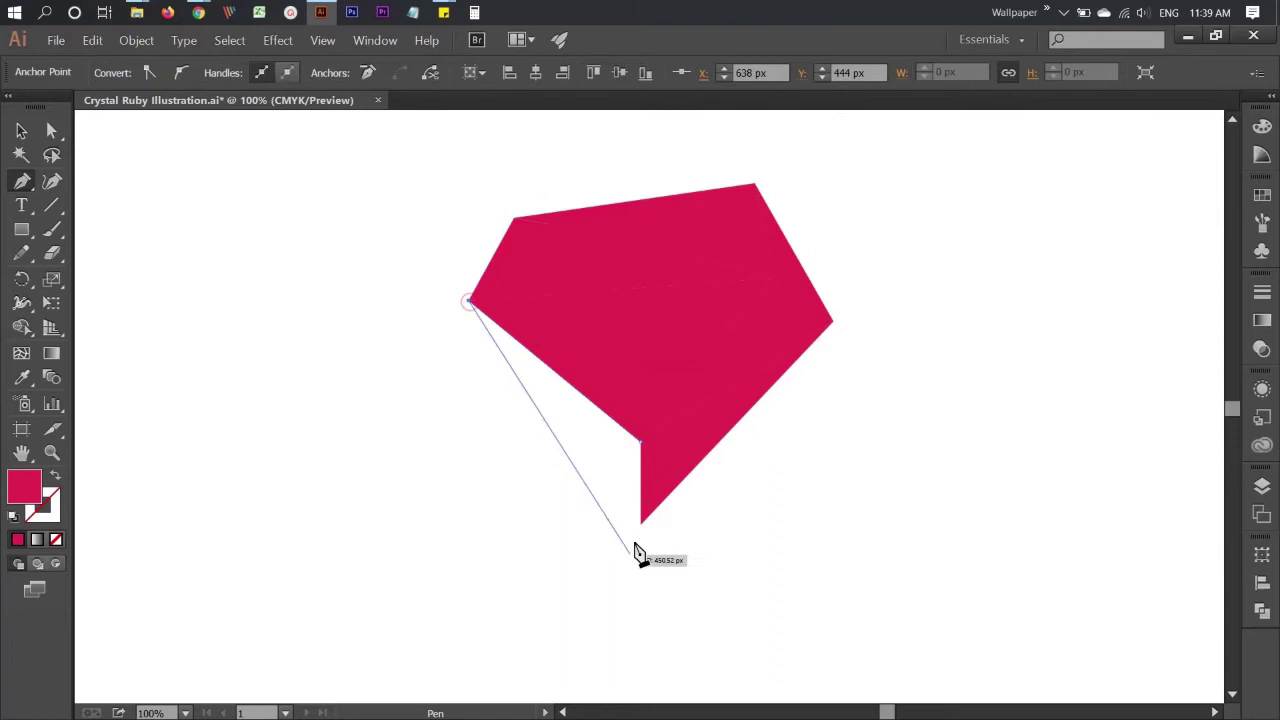
left_click(641, 523)
left_click(641, 441)
Select all gem pieces and move the whole gem lower on the artboard
key("v")
left_click_drag(443, 217, 800, 434)
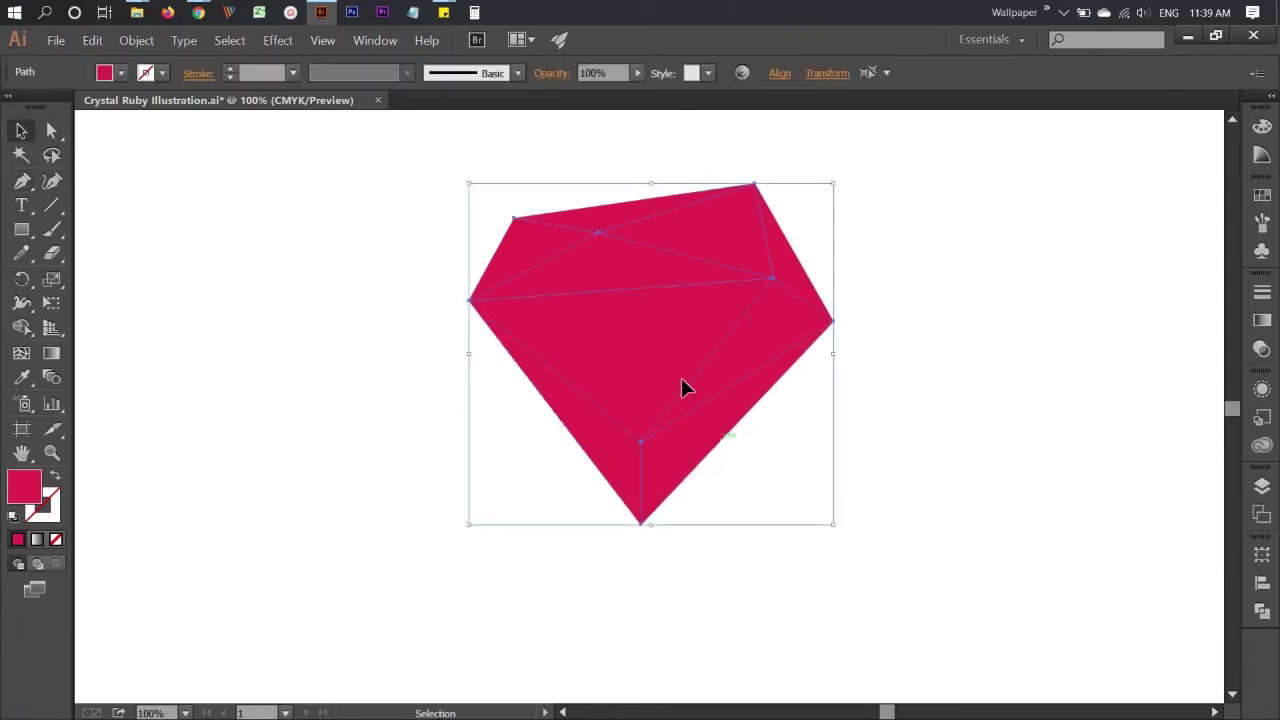
left_click_drag(645, 269, 625, 381)
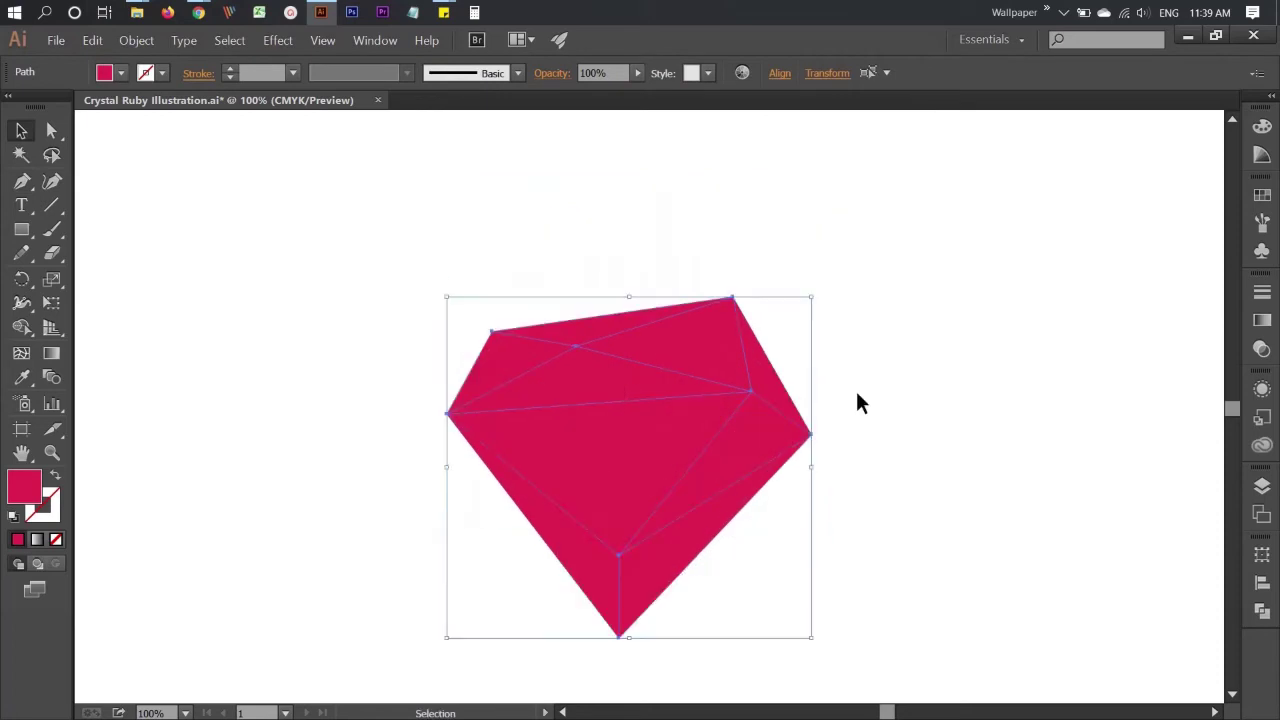
left_click(857, 394)
scroll(340, 370, "up", 1)
Draw a crimson square above the gem and duplicate it to the right
left_click(30, 230)
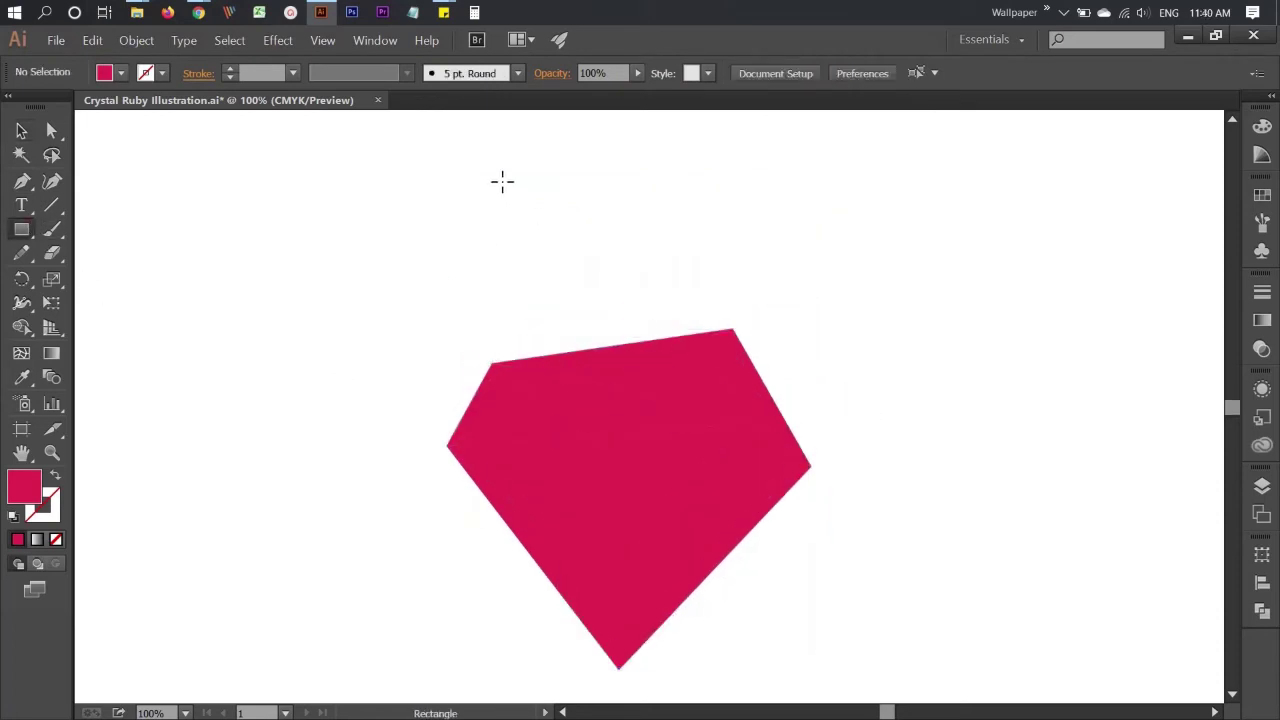
scroll(505, 200, "up", 2)
scroll(514, 251, "up", 1)
mouse_move(430, 255)
left_mouse_down()
mouse_move(594, 386)
mouse_move(590, 405)
left_mouse_up()
key("v")
left_click_drag(515, 355, 718, 360)
Apply a linear gradient to the left square, keeping red at the left end
left_click(563, 357)
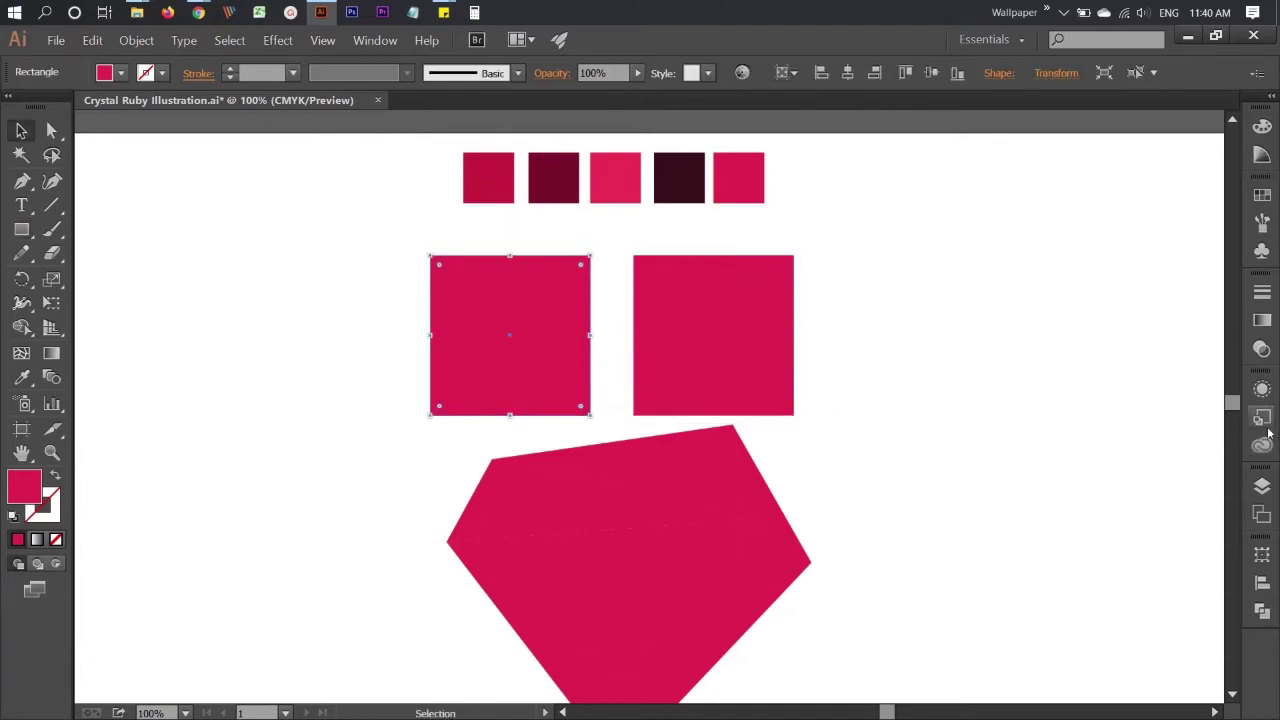
left_click(1262, 320)
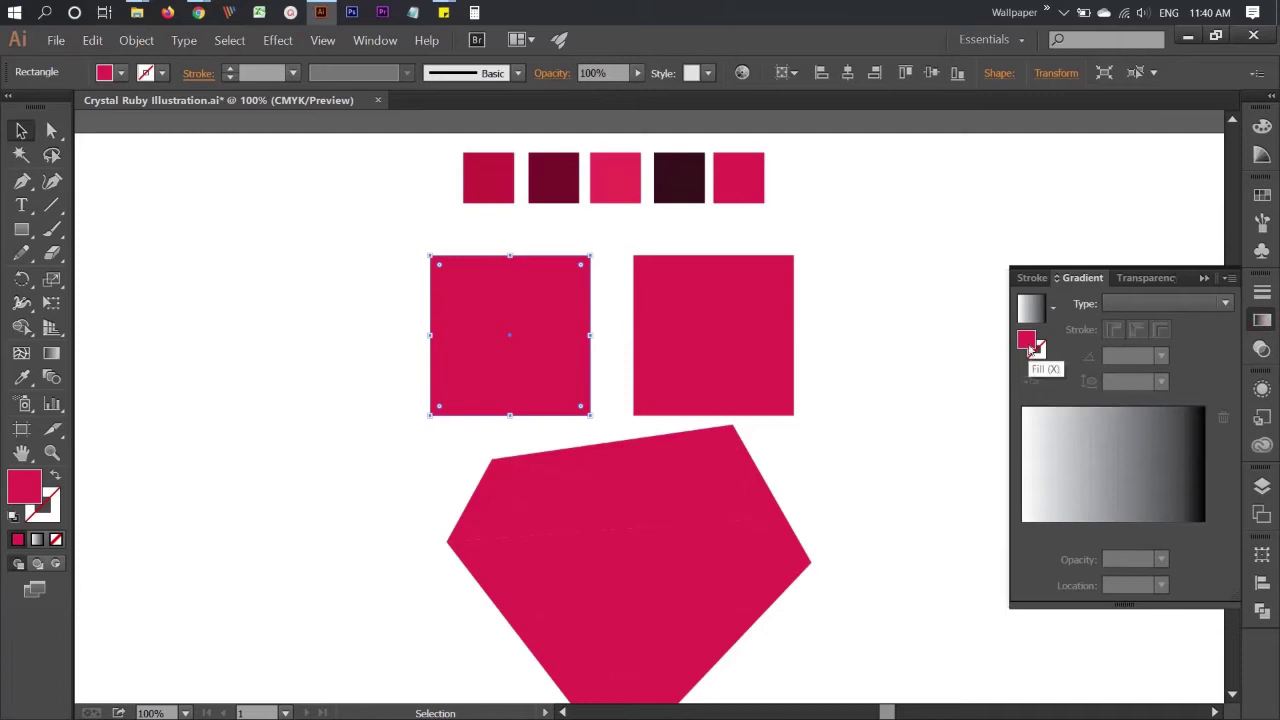
left_click(1062, 445)
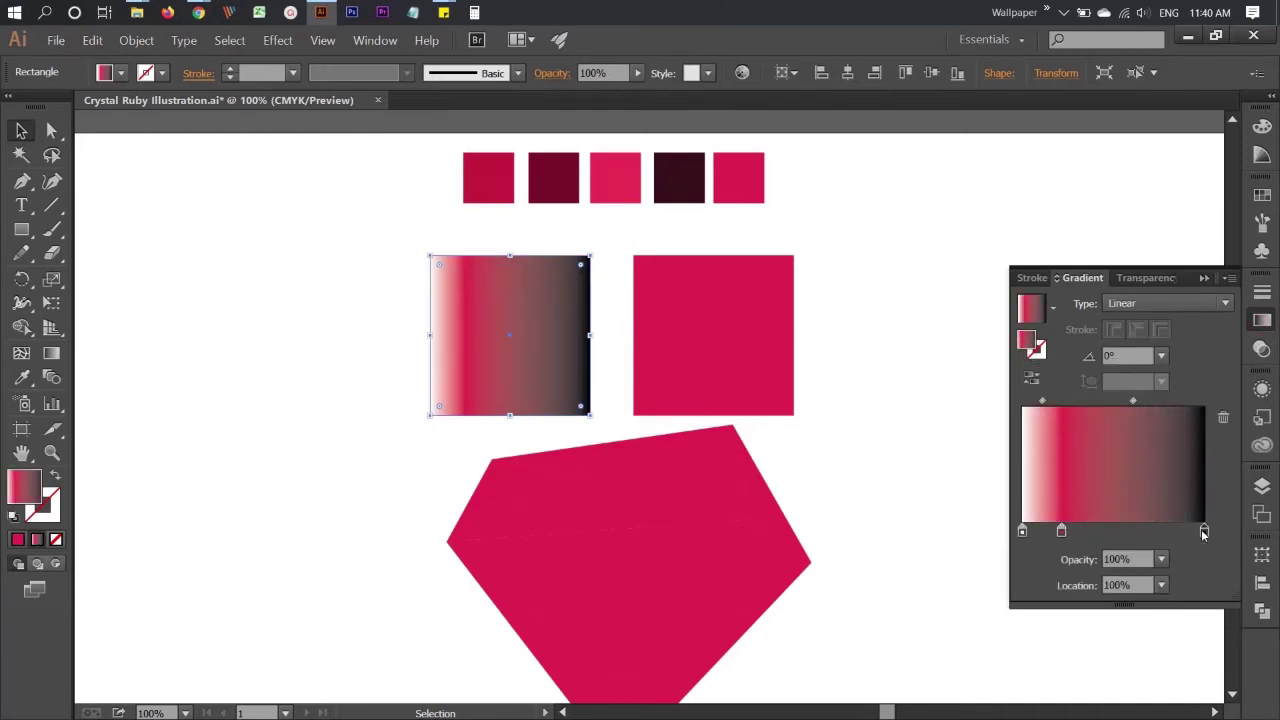
left_click(1220, 417)
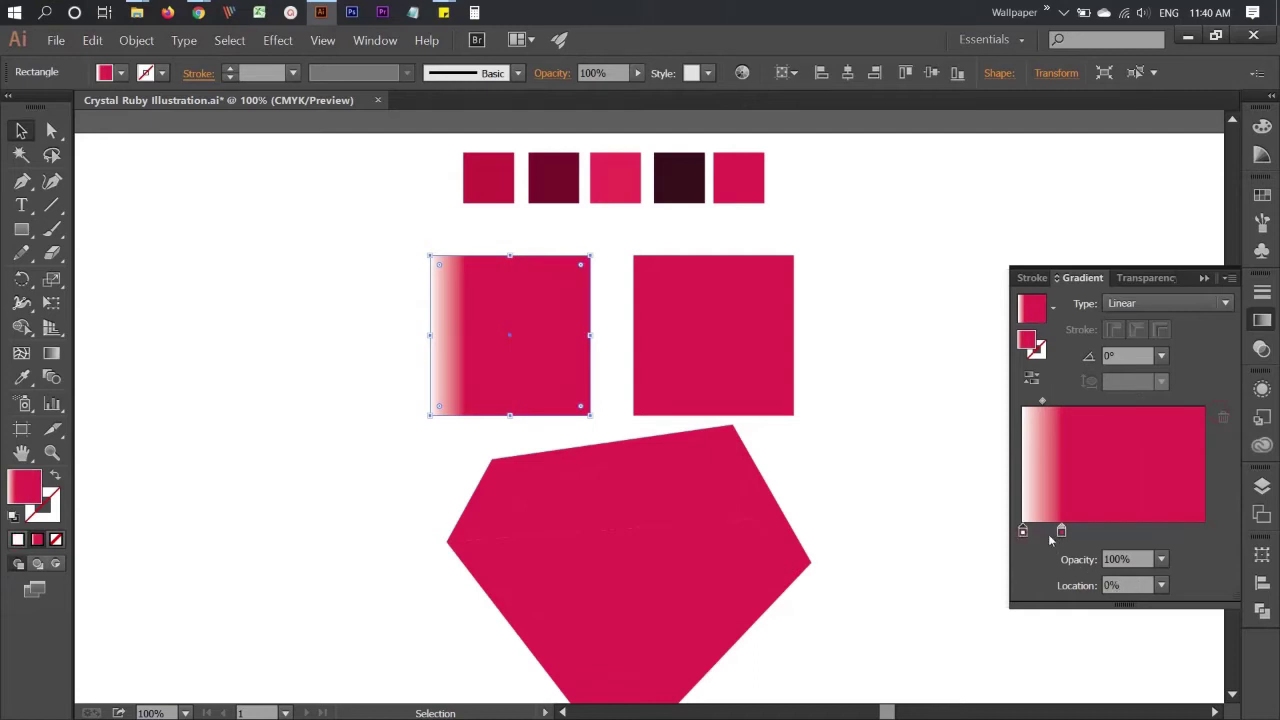
left_click_drag(1021, 531, 1204, 531)
left_click_drag(1053, 535, 1022, 533)
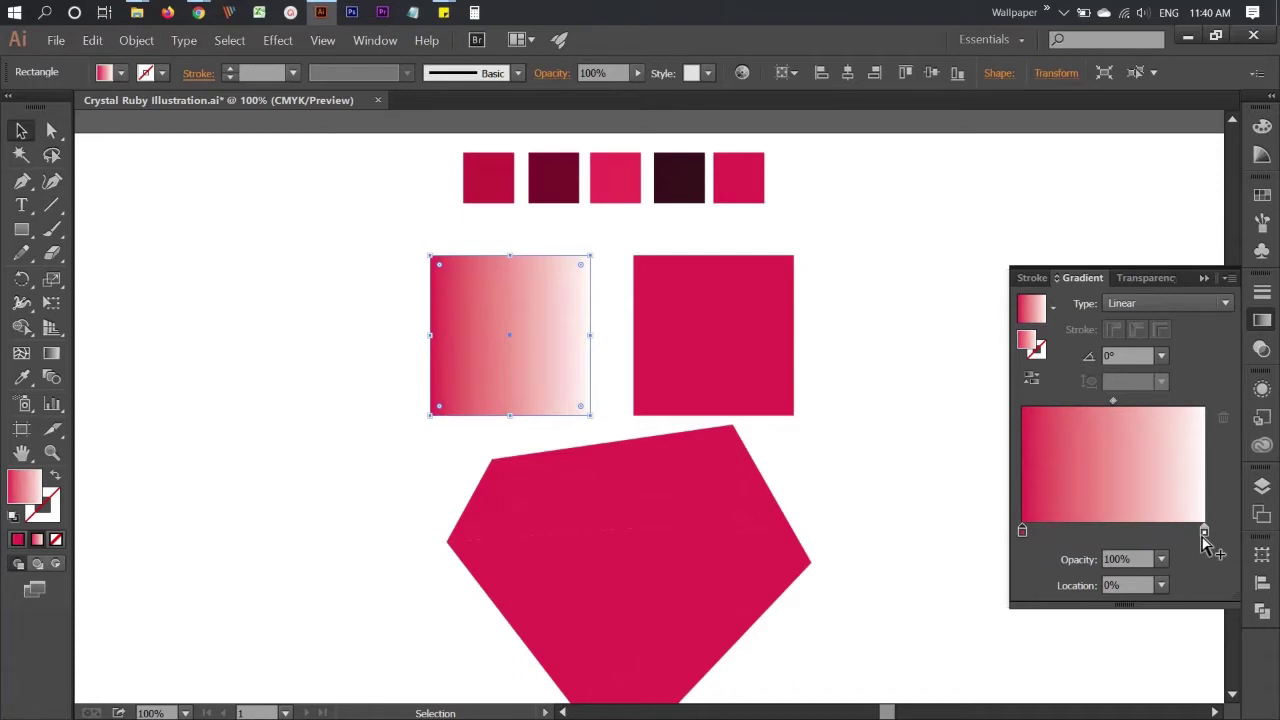
Set the gradient's right stop to the sampled dark maroon swatch colour
left_click(1204, 532)
left_click(27, 381)
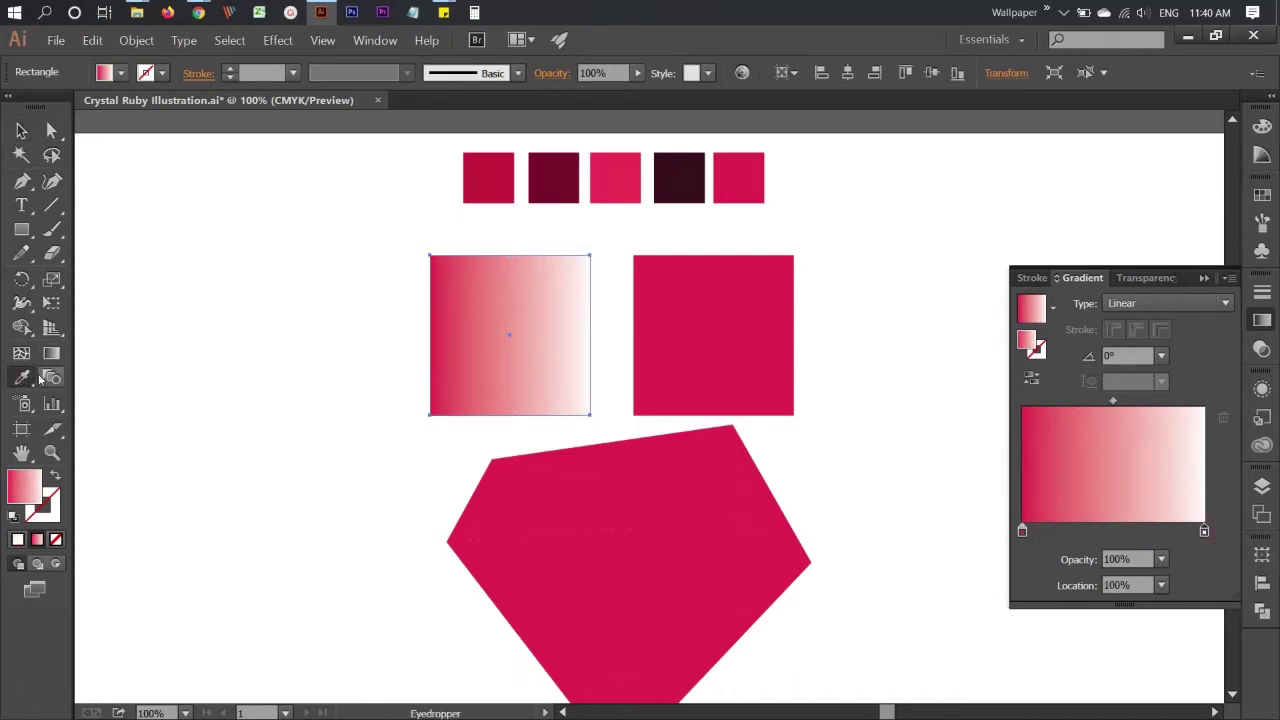
left_click(557, 176)
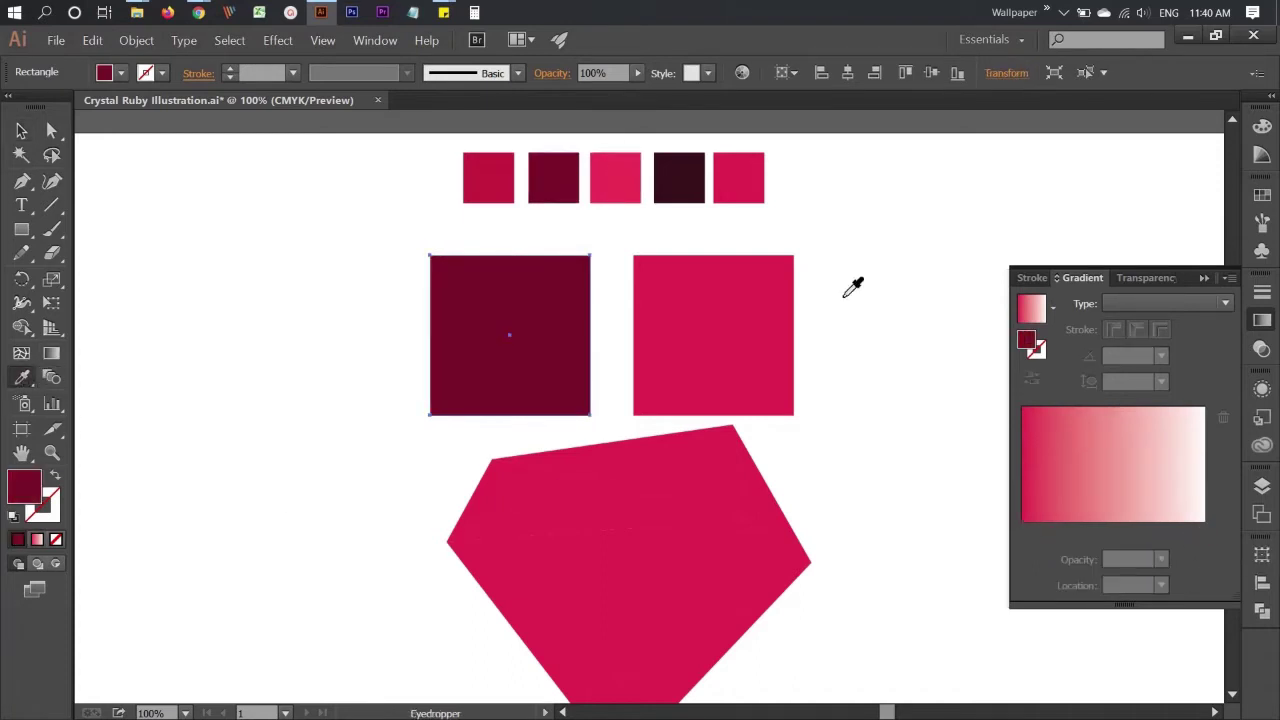
left_click(1140, 475)
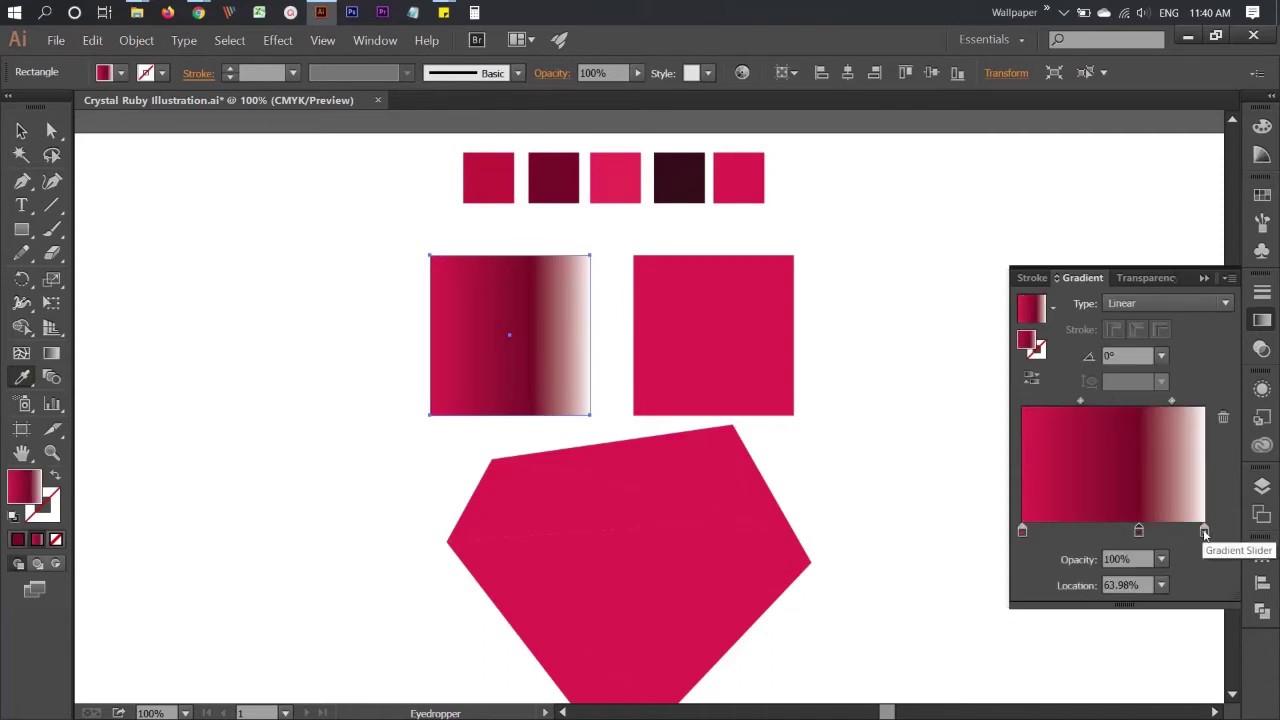
left_click_drag(1204, 532, 1206, 568)
mouse_move(1138, 533)
left_mouse_down()
mouse_move(1192, 538)
mouse_move(1172, 548)
left_mouse_up()
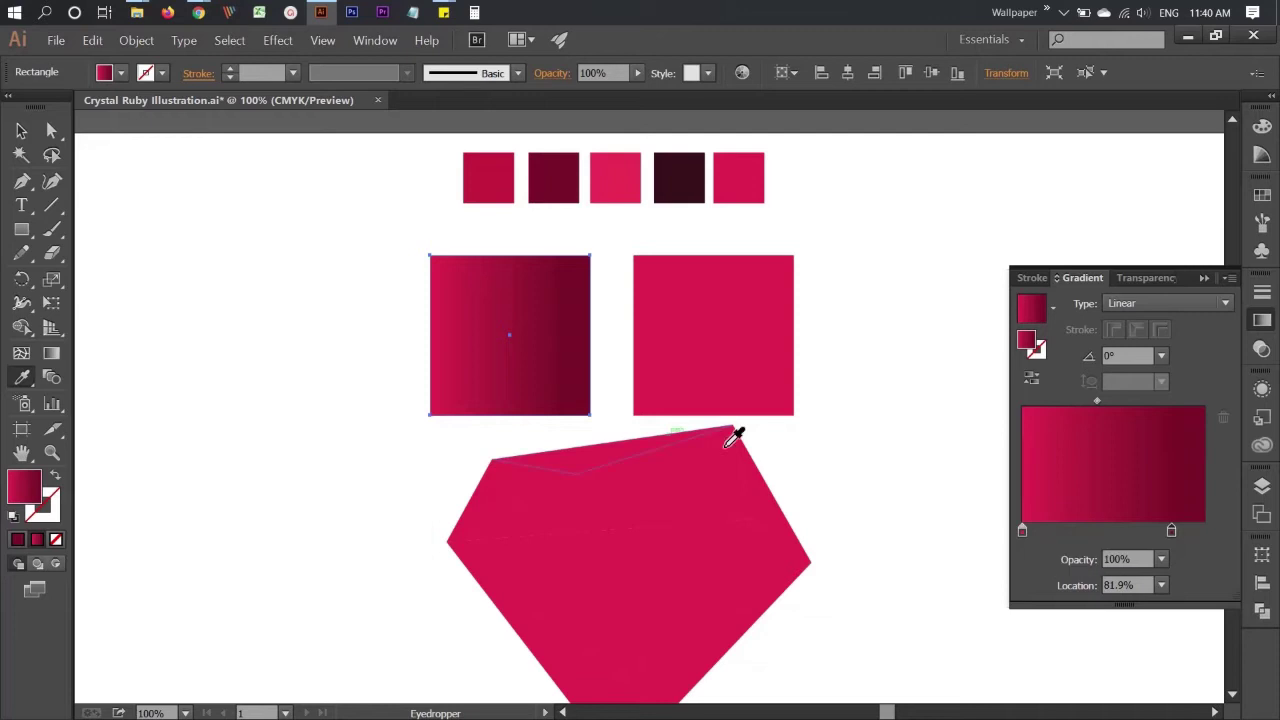
left_click(21, 131)
left_click(220, 295)
left_click(694, 366)
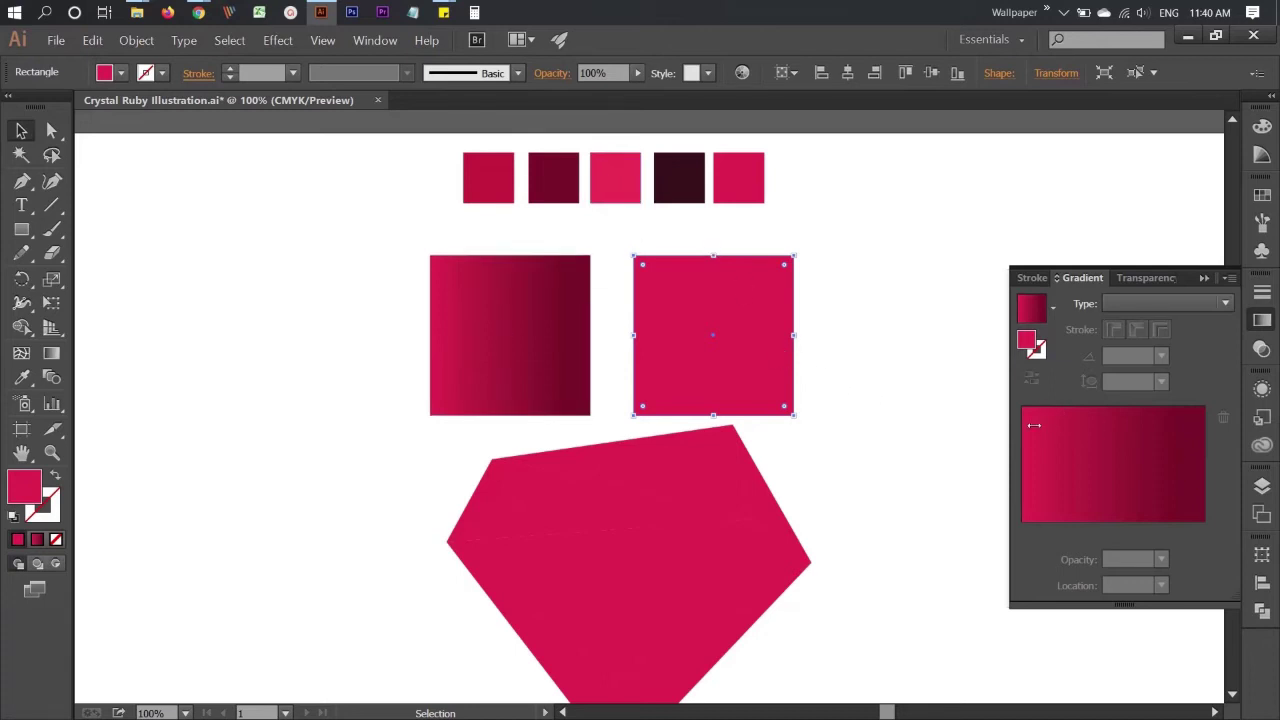
Apply a linear gradient to the right square, starting from the bright pink swatch
left_click(1033, 318)
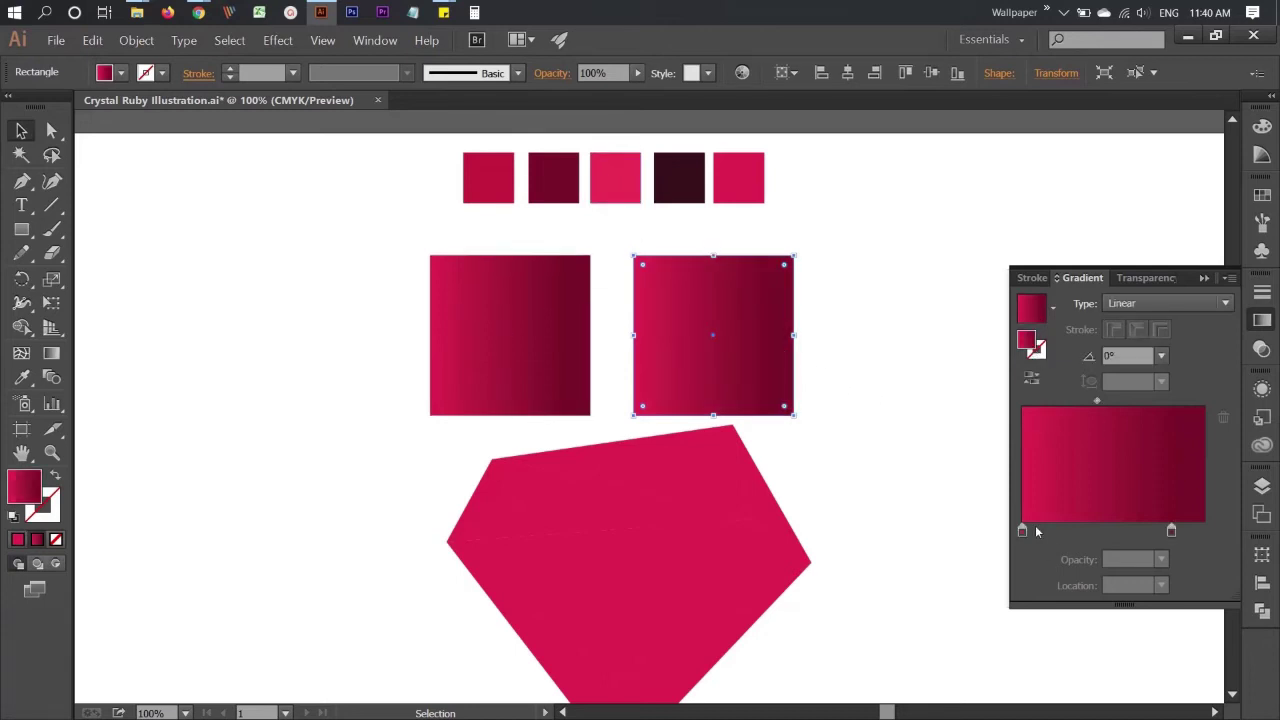
left_click(21, 377)
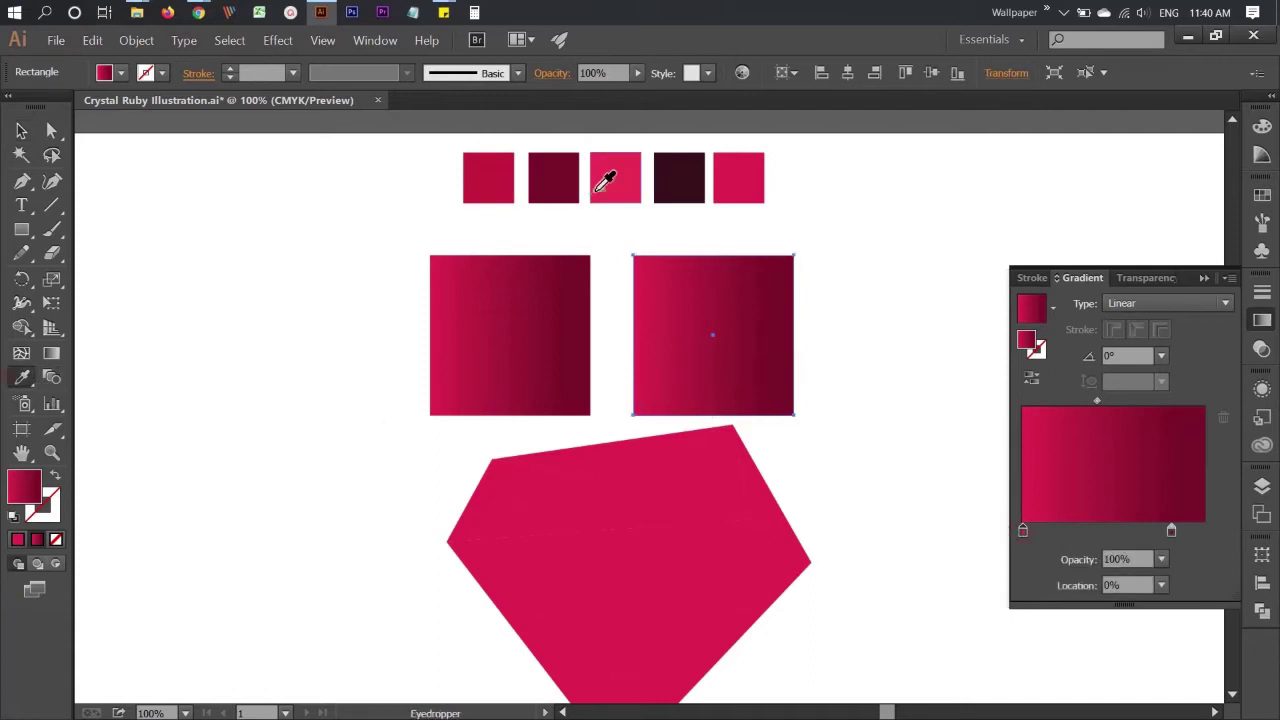
left_click(619, 176)
left_click(1037, 441)
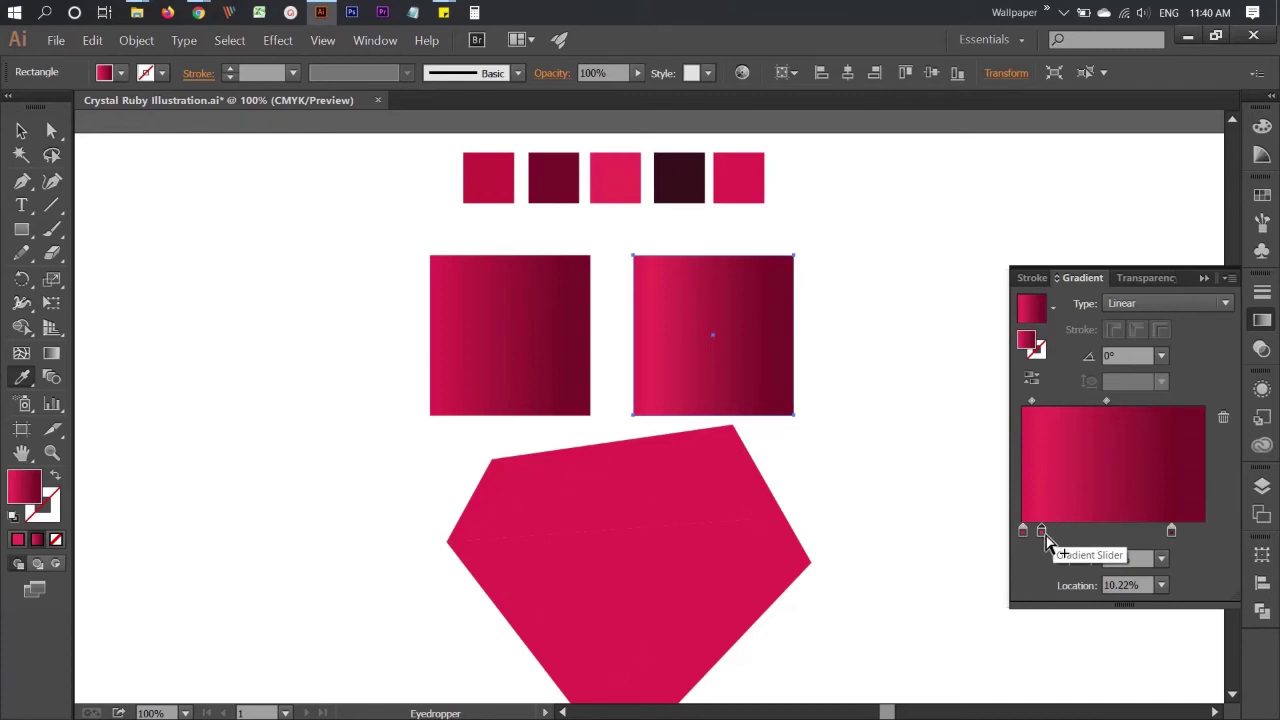
left_click_drag(1042, 531, 1105, 531)
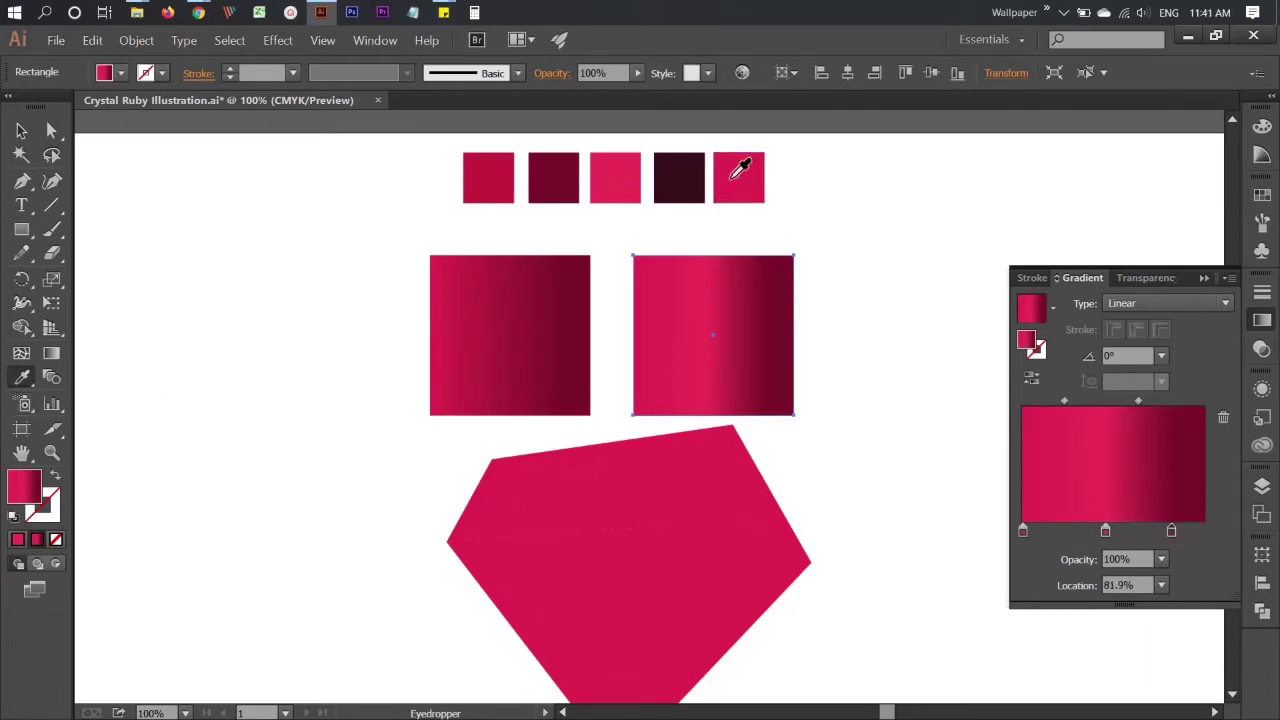
Rebuild the right square's gradient from the fifth swatch's pink, removing the extra colour stops
left_click(732, 178)
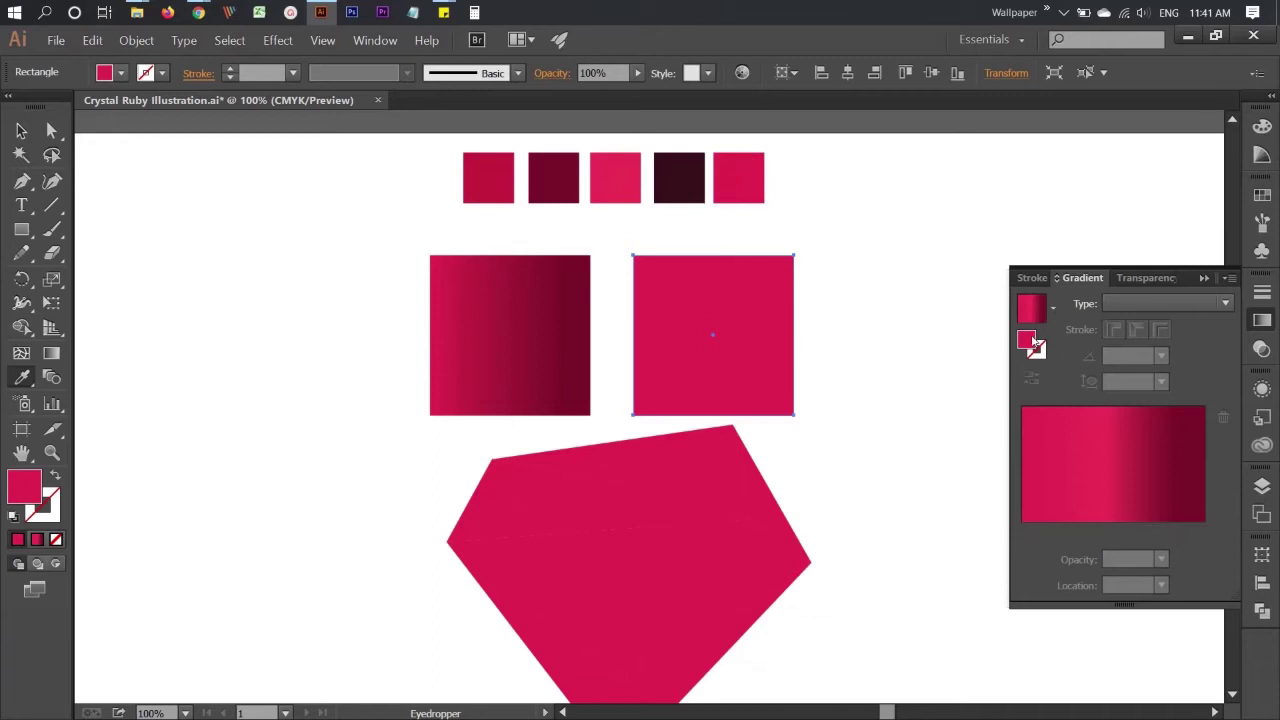
left_click(1148, 468)
mouse_move(1176, 531)
left_mouse_down()
mouse_move(1176, 560)
mouse_move(1201, 542)
left_mouse_up()
mouse_move(1106, 540)
left_mouse_down()
mouse_move(1062, 542)
mouse_move(1087, 543)
left_mouse_up()
left_click_drag(1205, 533, 1118, 540)
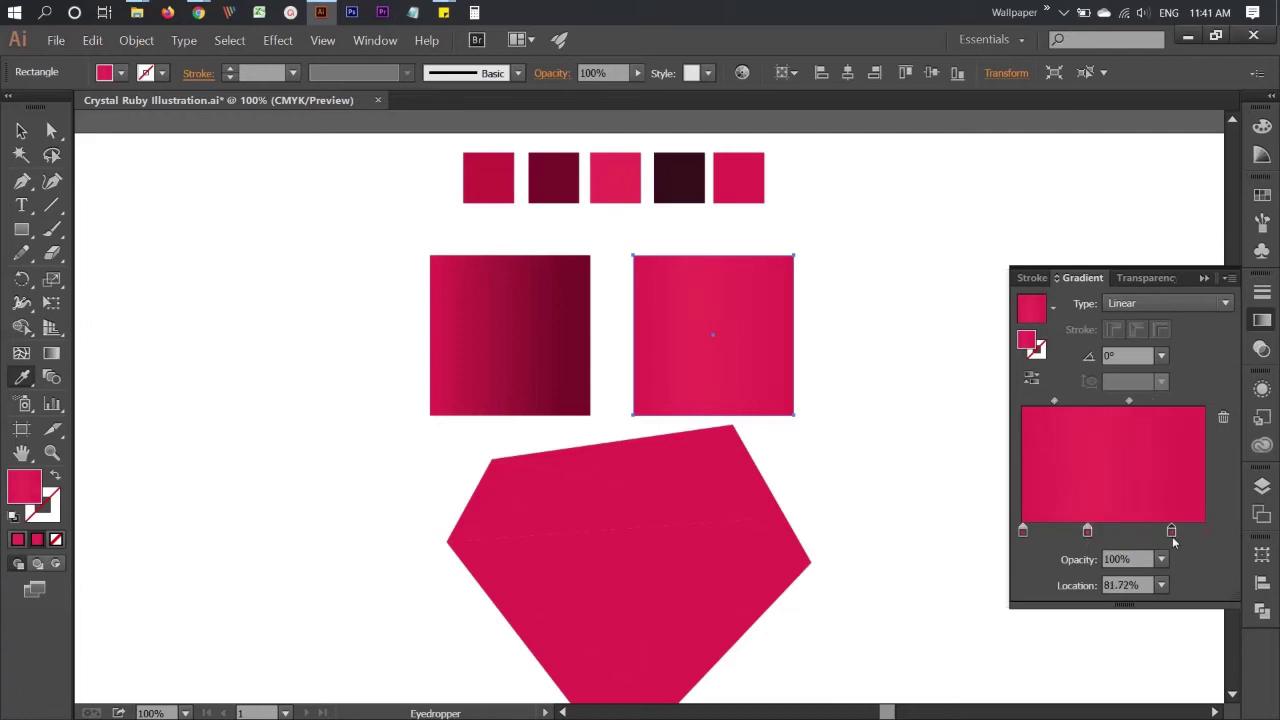
mouse_move(1022, 532)
left_mouse_down()
mouse_move(1164, 532)
mouse_move(1022, 534)
left_mouse_up()
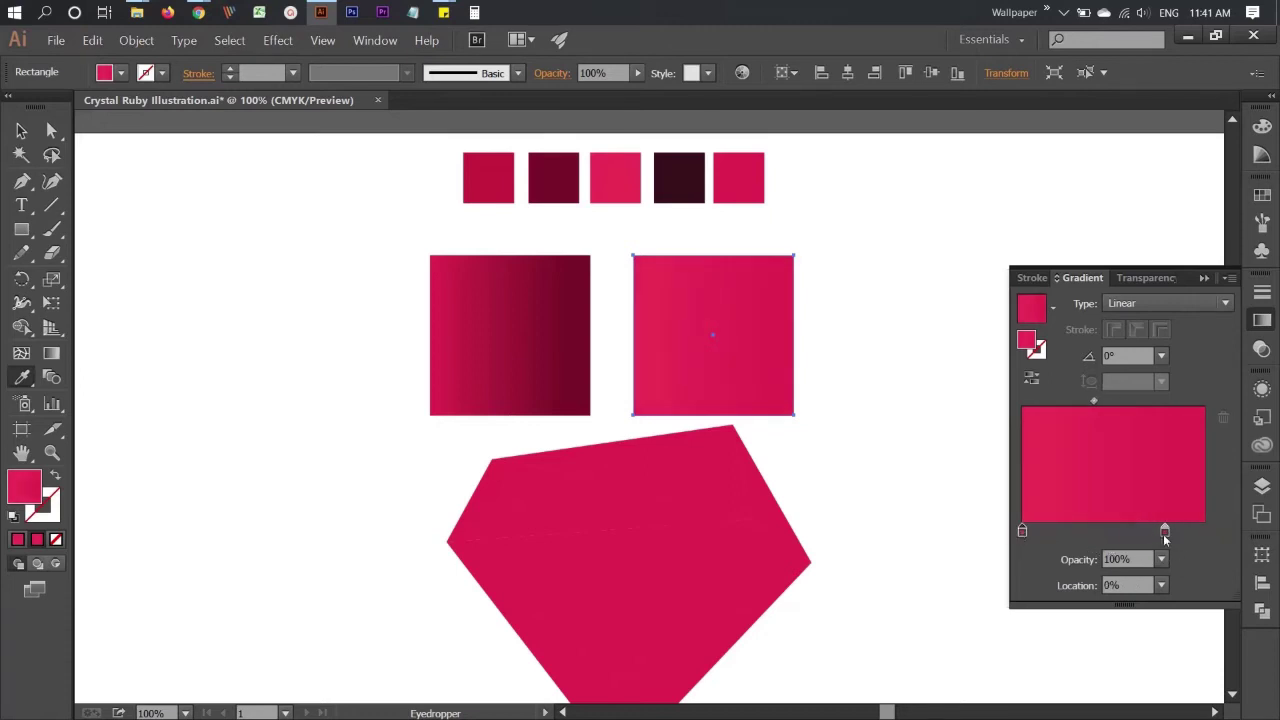
End the gradient in dark maroon, pushing the dark stop and midpoint to the right
left_click(22, 377)
left_click(679, 180)
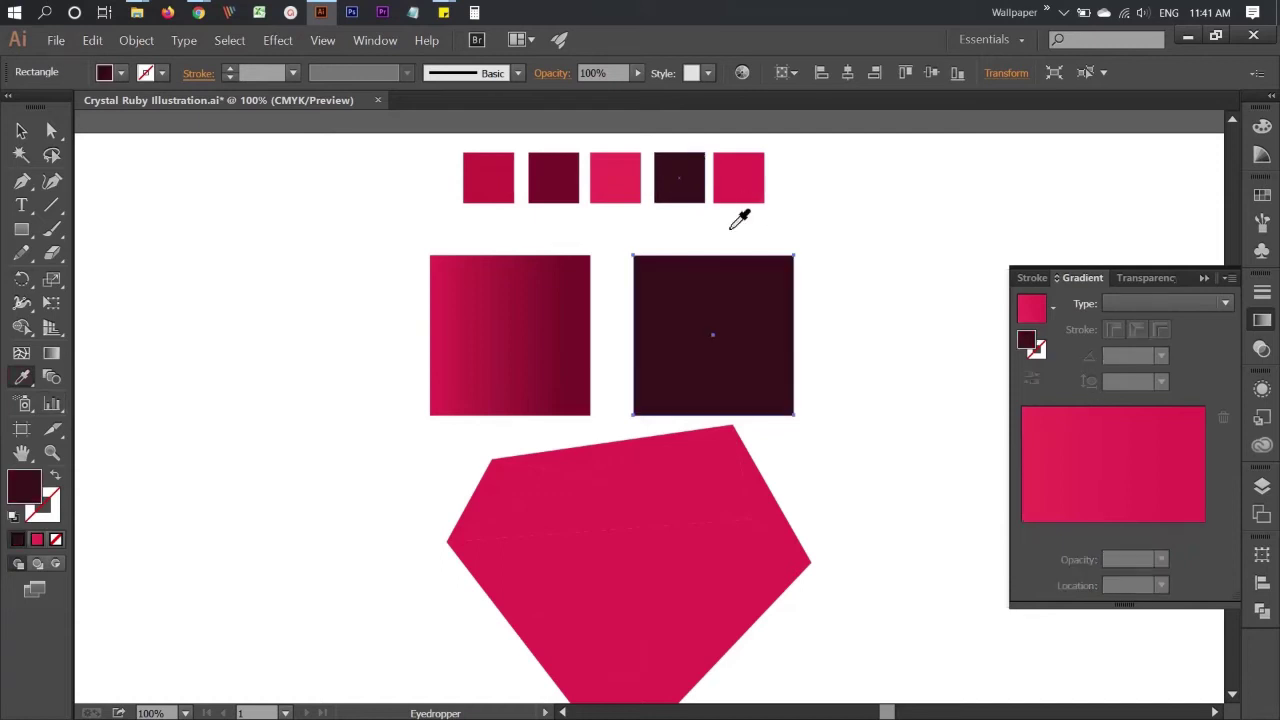
left_click(1120, 455)
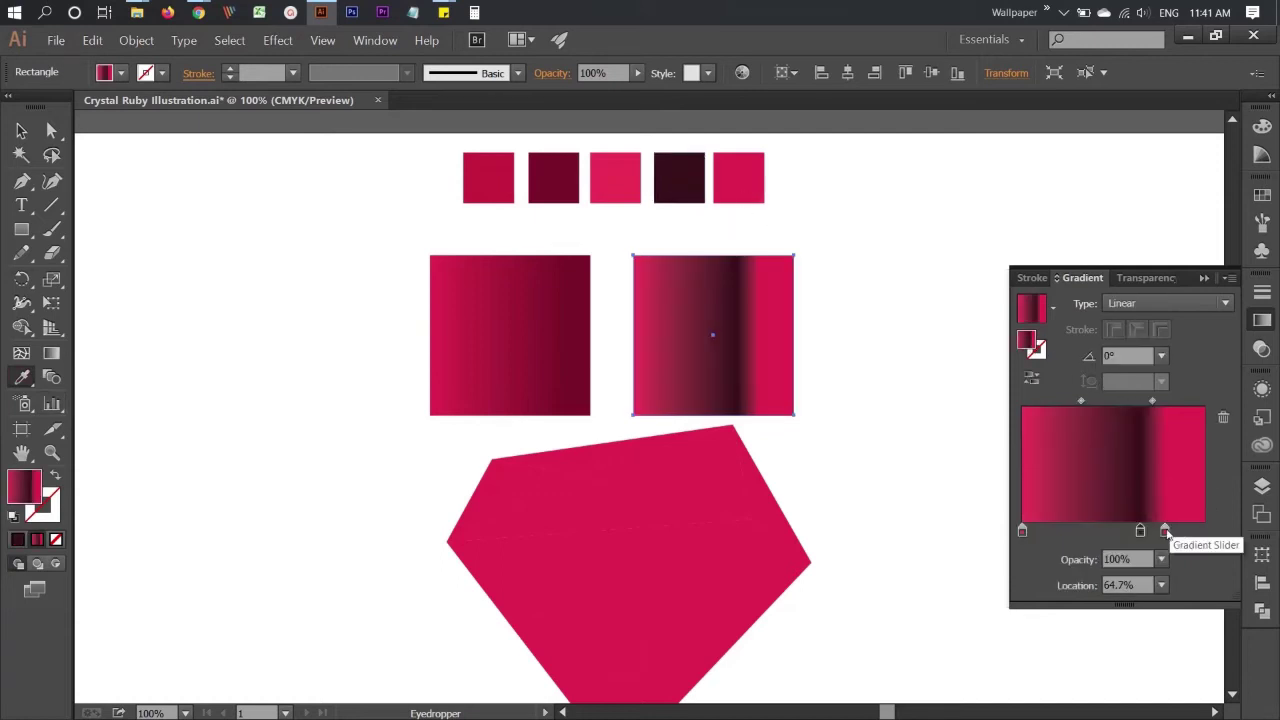
left_click_drag(1140, 533, 1207, 541)
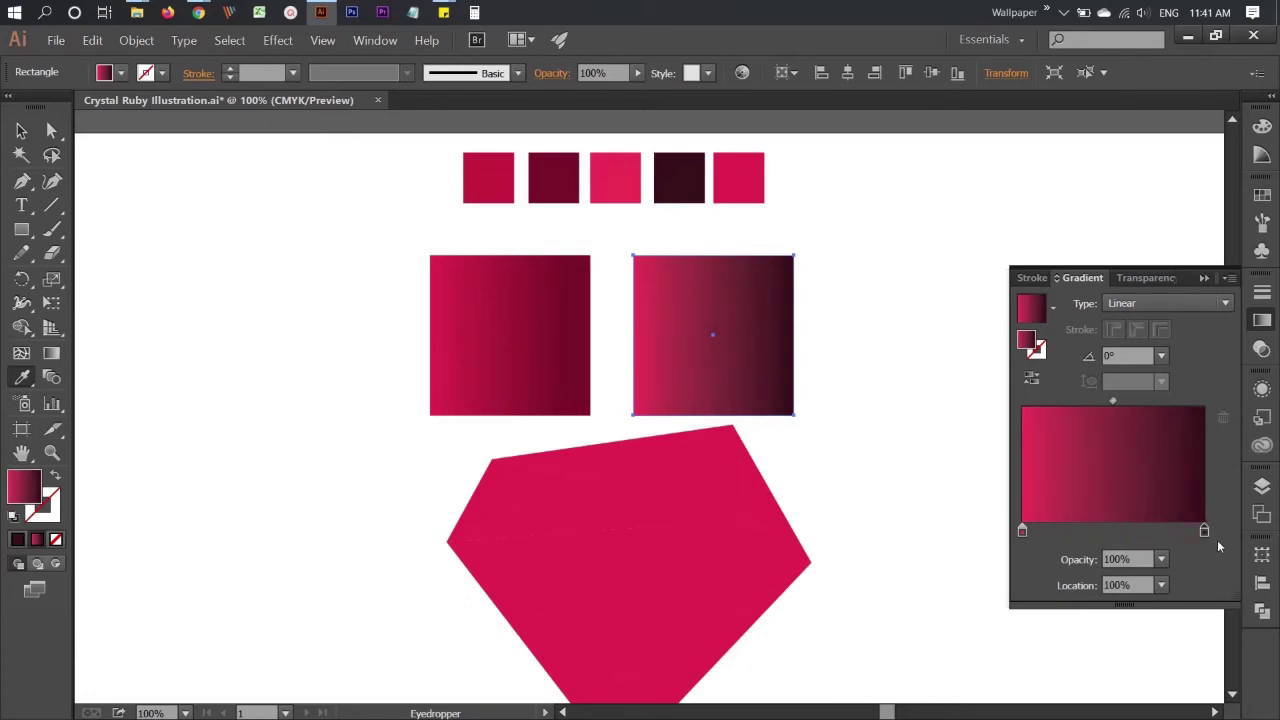
left_click_drag(1114, 400, 1132, 401)
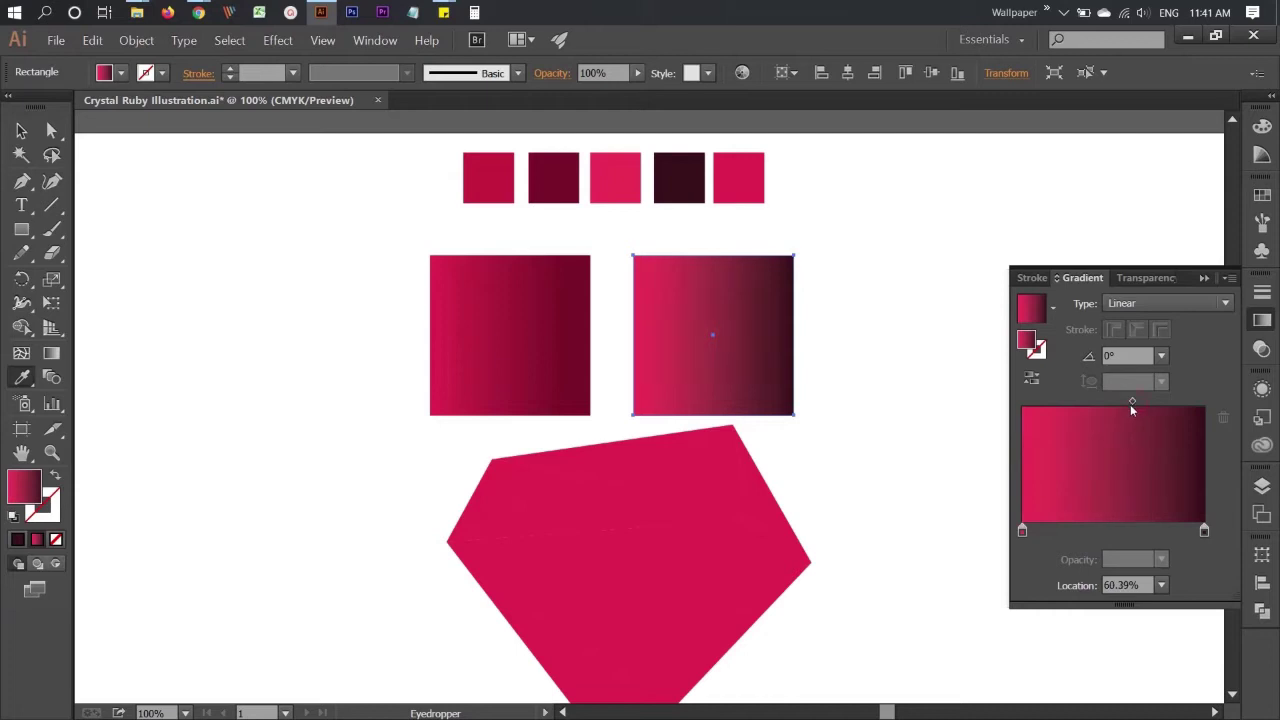
Copy the left square's gradient onto one triangular facet of the gem
left_click(20, 131)
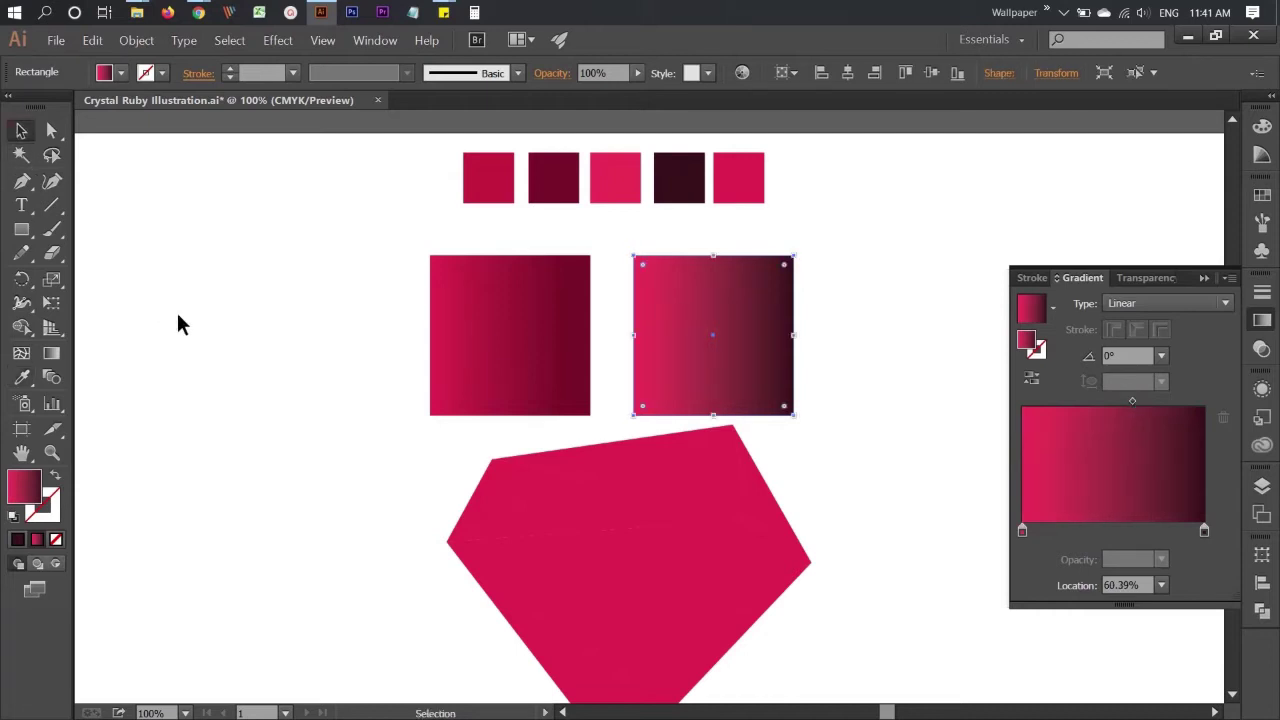
left_click(176, 310)
scroll(316, 344, "down", 1)
scroll(316, 344, "down", 1)
left_click(592, 481)
left_click(21, 377)
left_click(504, 272)
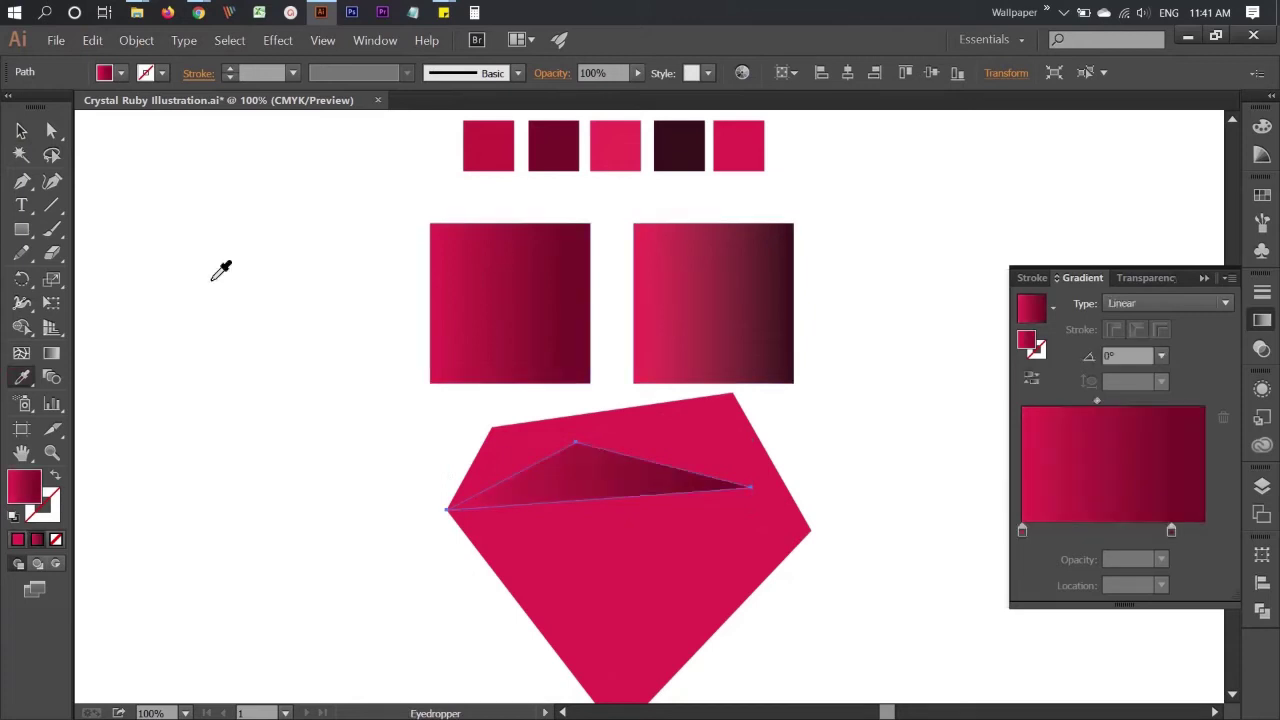
Apply the left square's gradient to all of the gem's upper facets at once
left_click(21, 131)
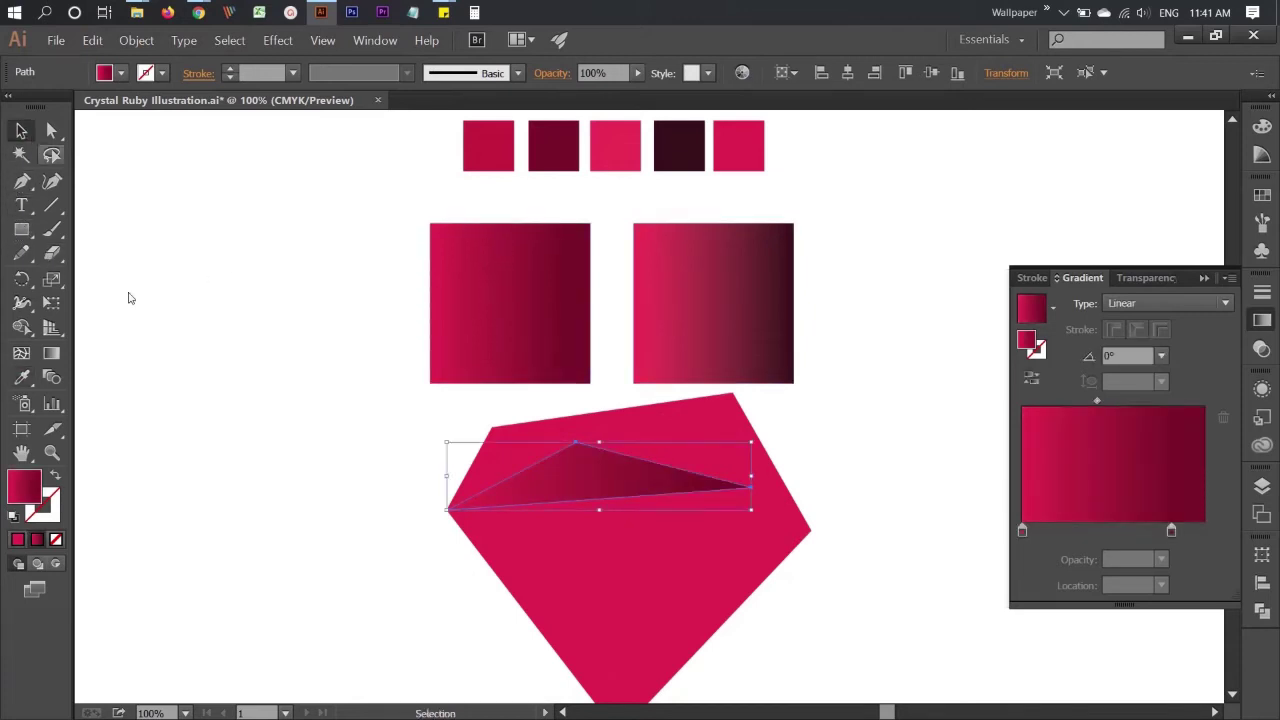
left_click(214, 420)
left_click_drag(420, 424, 780, 475)
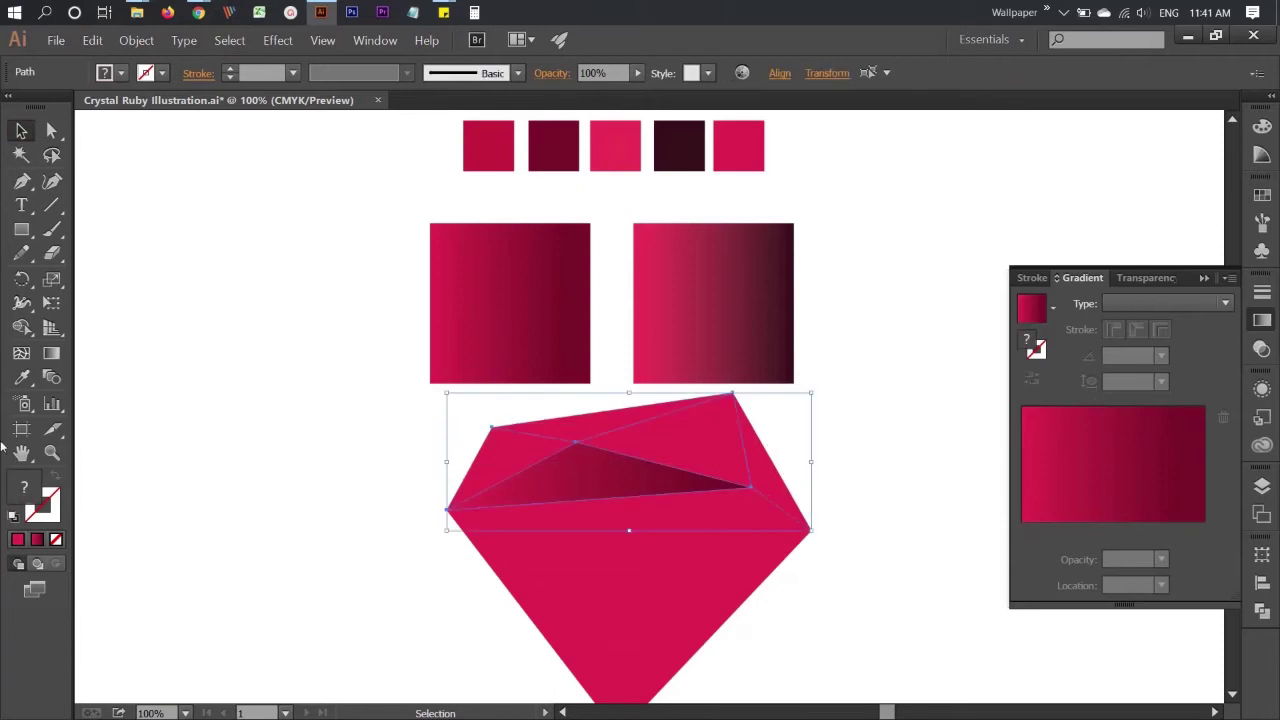
left_click(21, 377)
left_click(503, 301)
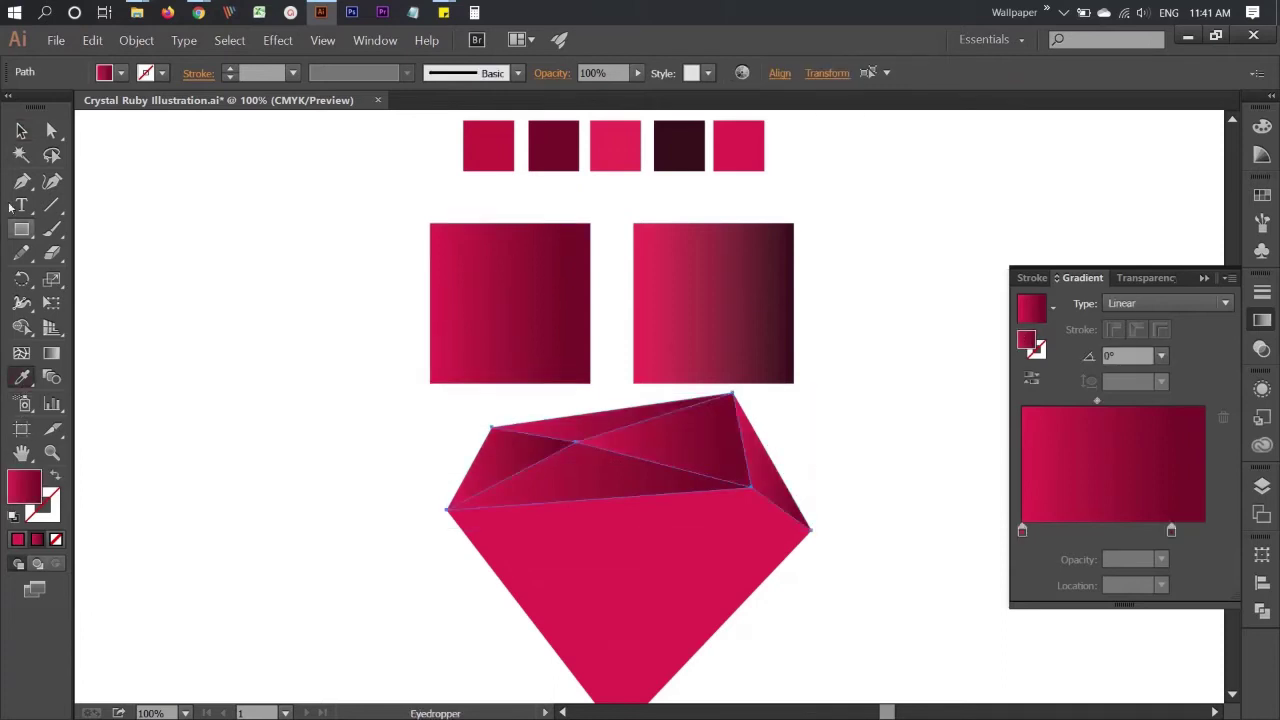
left_click(21, 131)
left_click(253, 436)
Run one upper facet's gradient from top to bottom
left_click(577, 478)
left_click(51, 353)
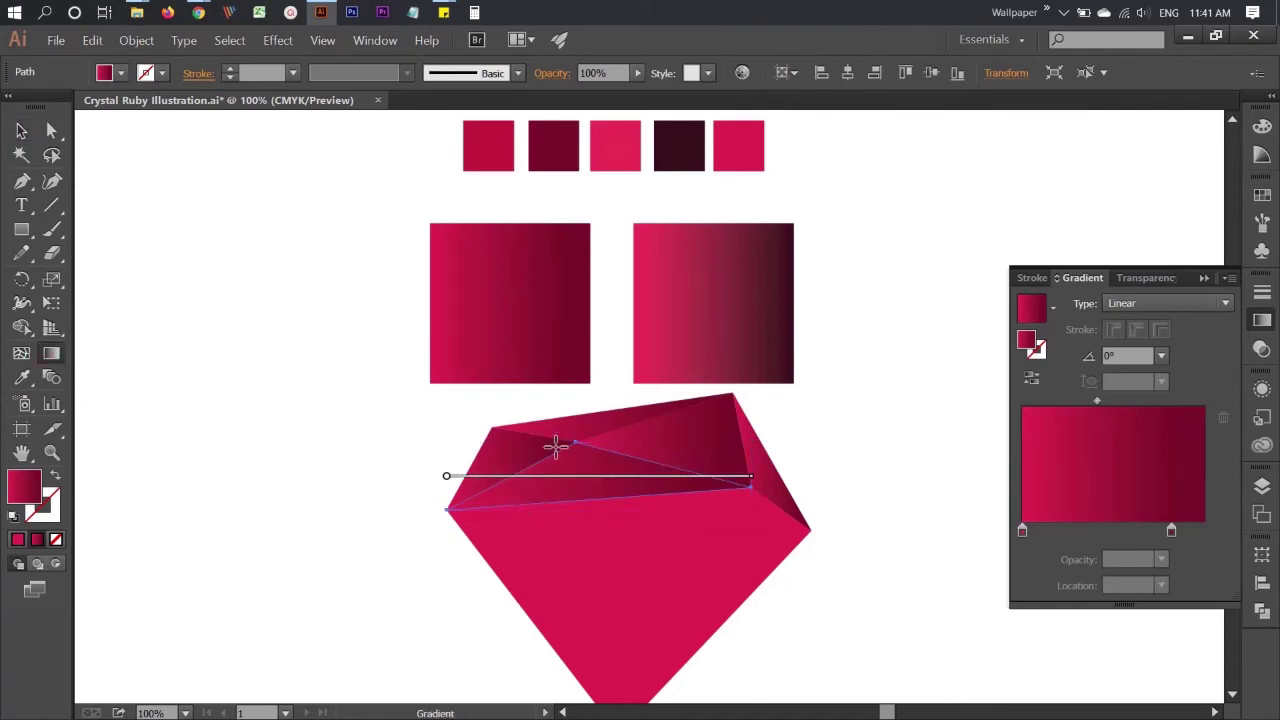
left_click_drag(576, 441, 586, 524)
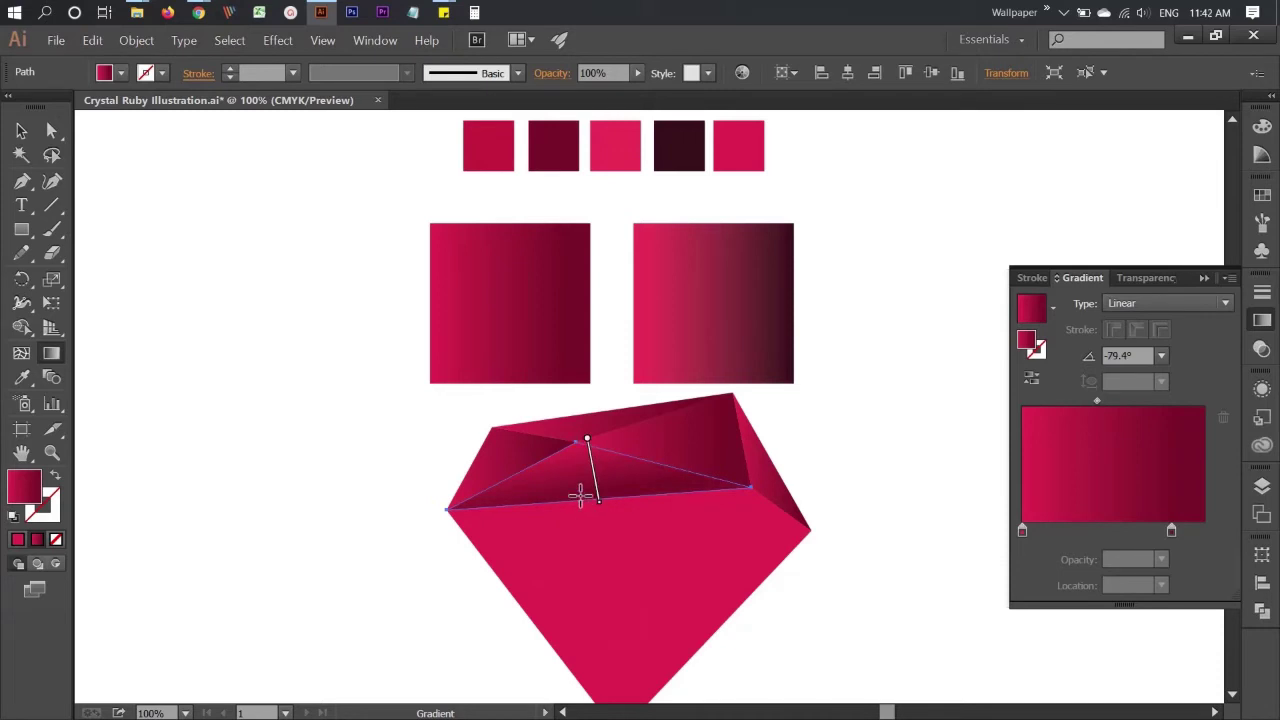
left_click_drag(590, 441, 605, 553)
left_click(21, 130)
Angle the left facet's gradient right to left and the top facet's gradient upward
left_click(464, 490)
left_click(52, 353)
left_click_drag(563, 457, 367, 482)
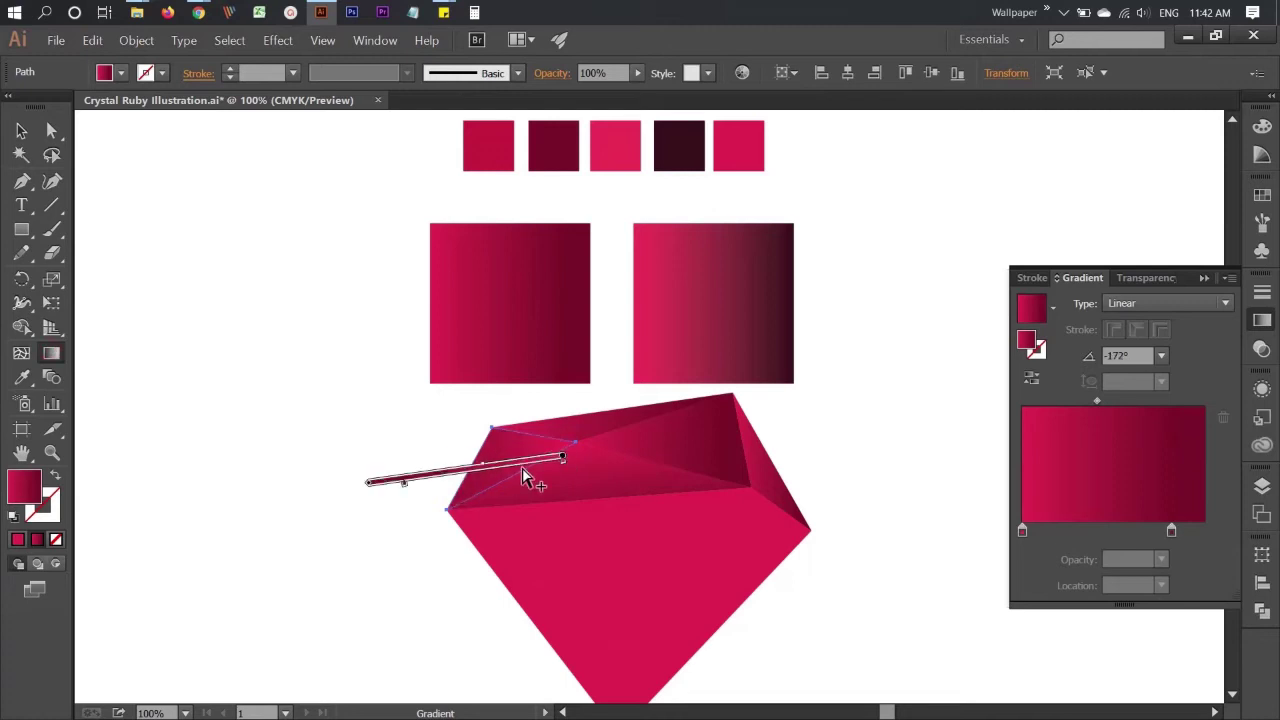
left_click(603, 428, "ctrl")
left_click_drag(606, 434, 631, 335)
Run the inner top facet's gradient from left to right
key("v")
left_click(333, 447)
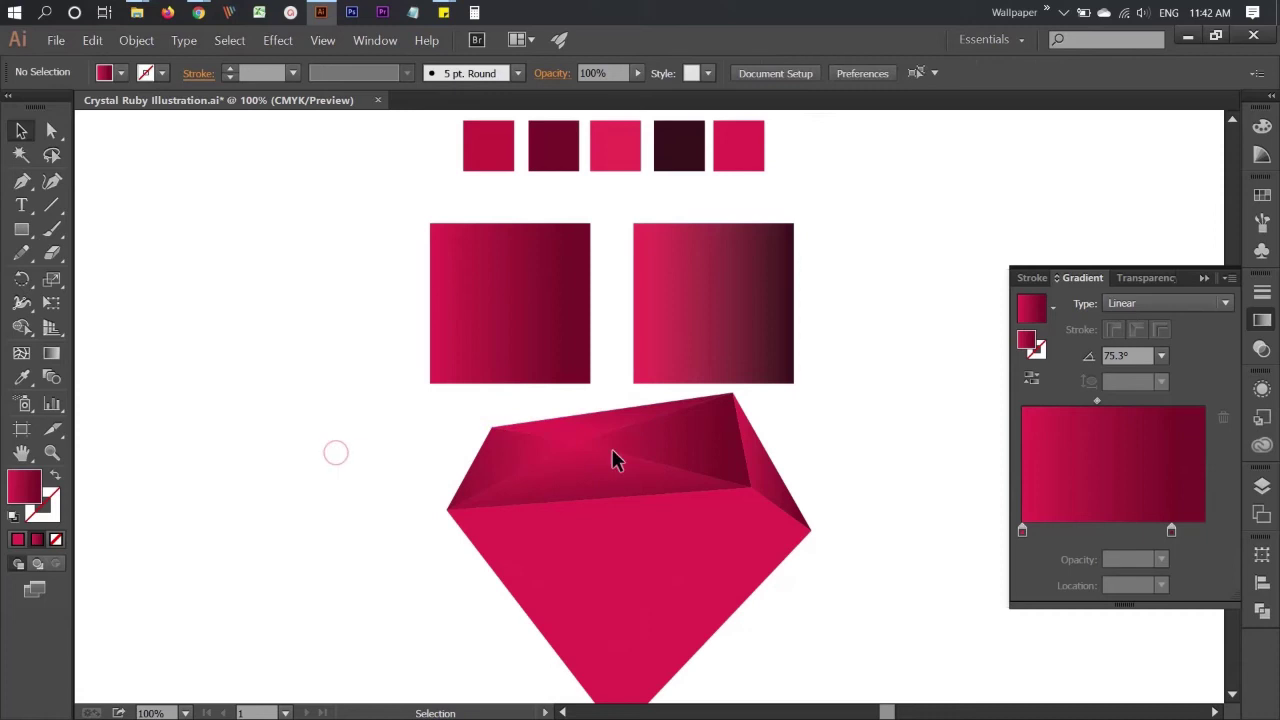
left_click(686, 449)
key("g")
left_click_drag(545, 427, 785, 446)
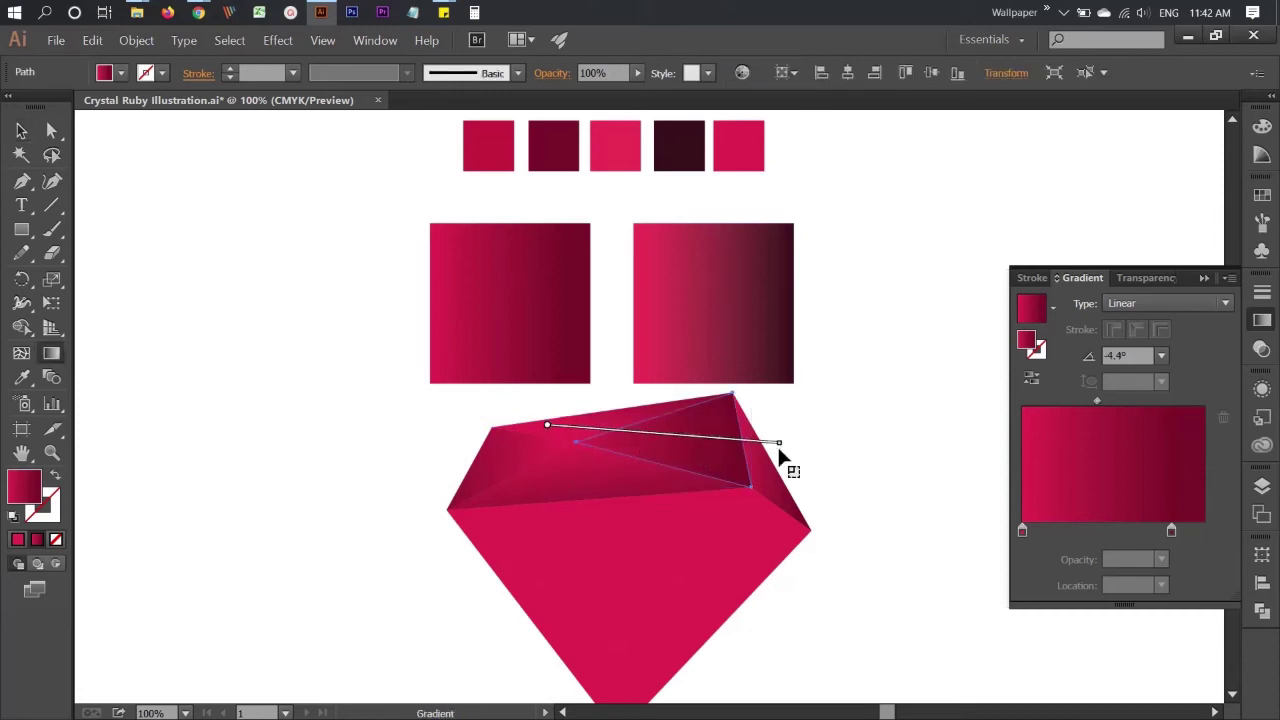
key("v")
left_click(389, 468)
Run the right facet's gradient from left to right
scroll(390, 466, "down", 1)
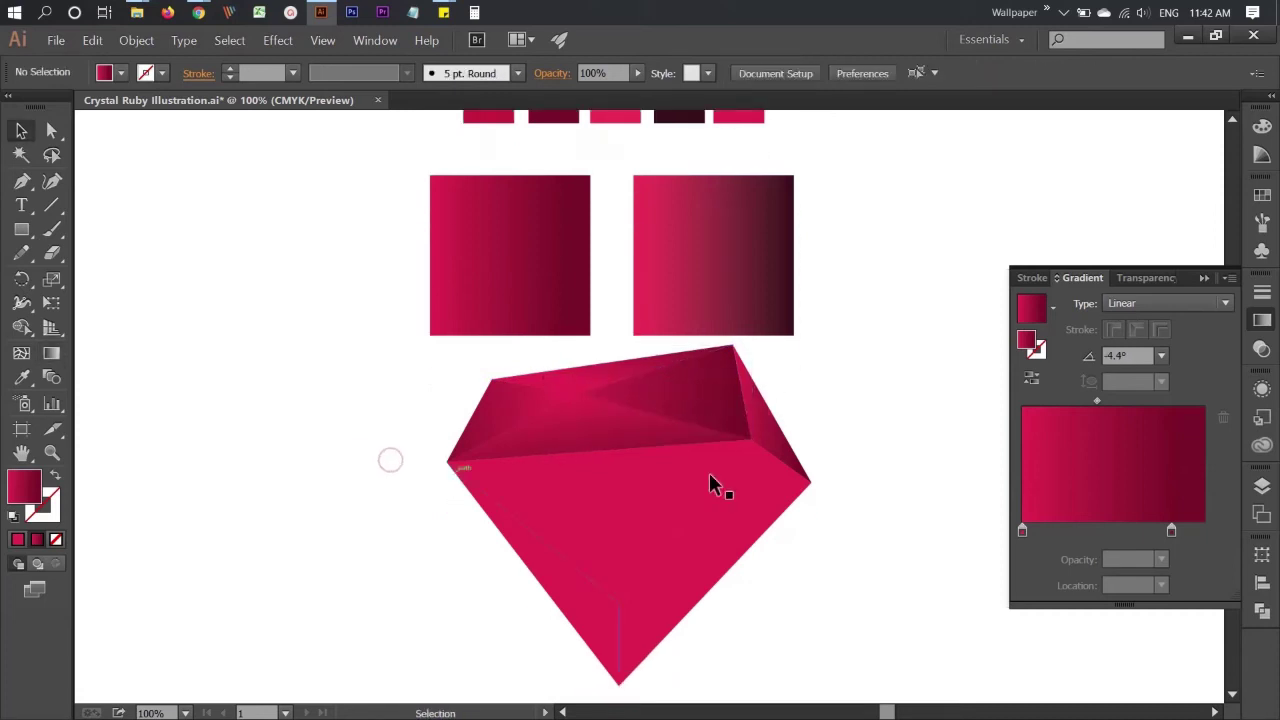
left_click(771, 438)
key("g")
left_click_drag(727, 411, 903, 421)
key("v")
left_click(823, 562)
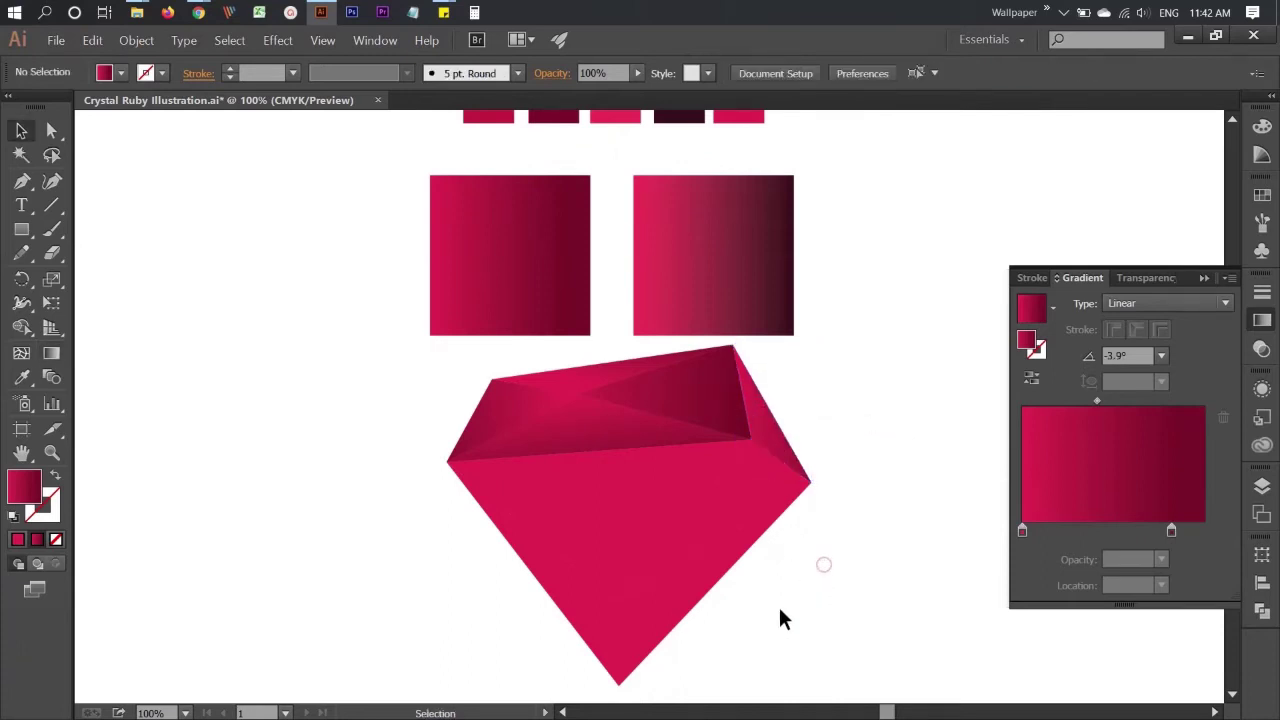
scroll(760, 610, "down", 1)
Give the central front facet the right square's gradient, running top to bottom toward the tip
left_click(610, 468)
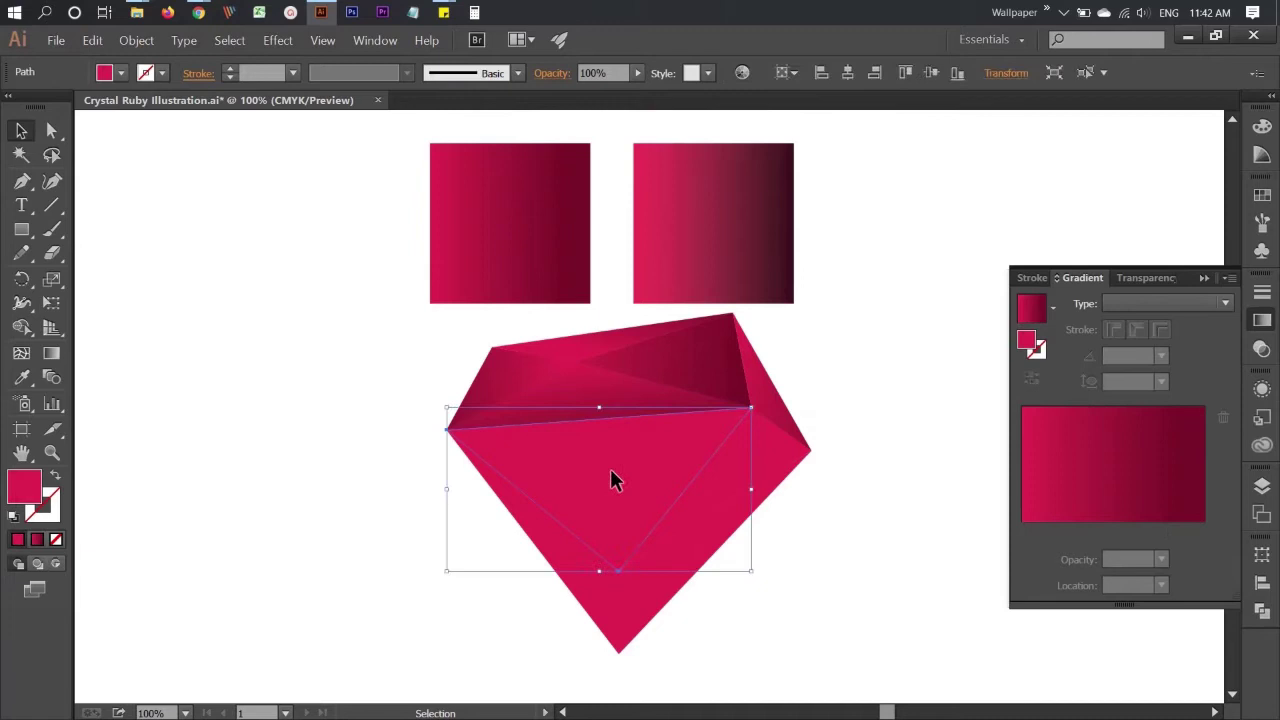
key("i")
left_click(642, 228)
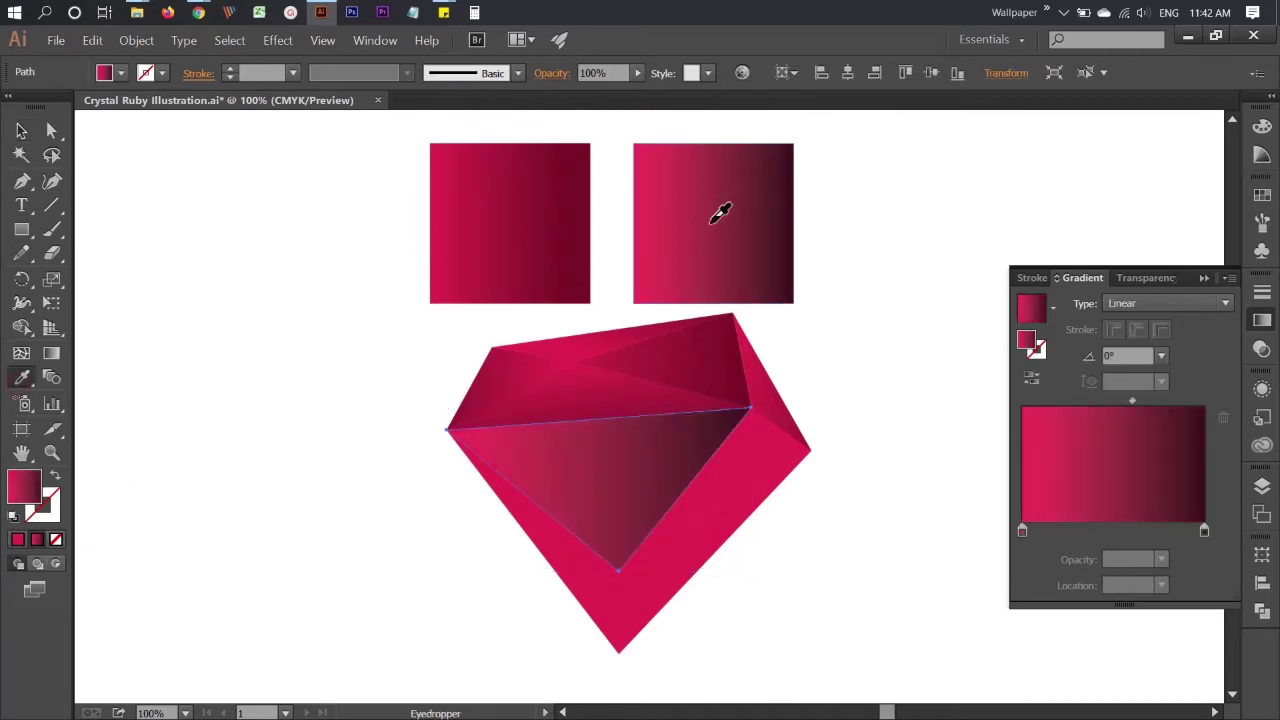
key("v")
key("g")
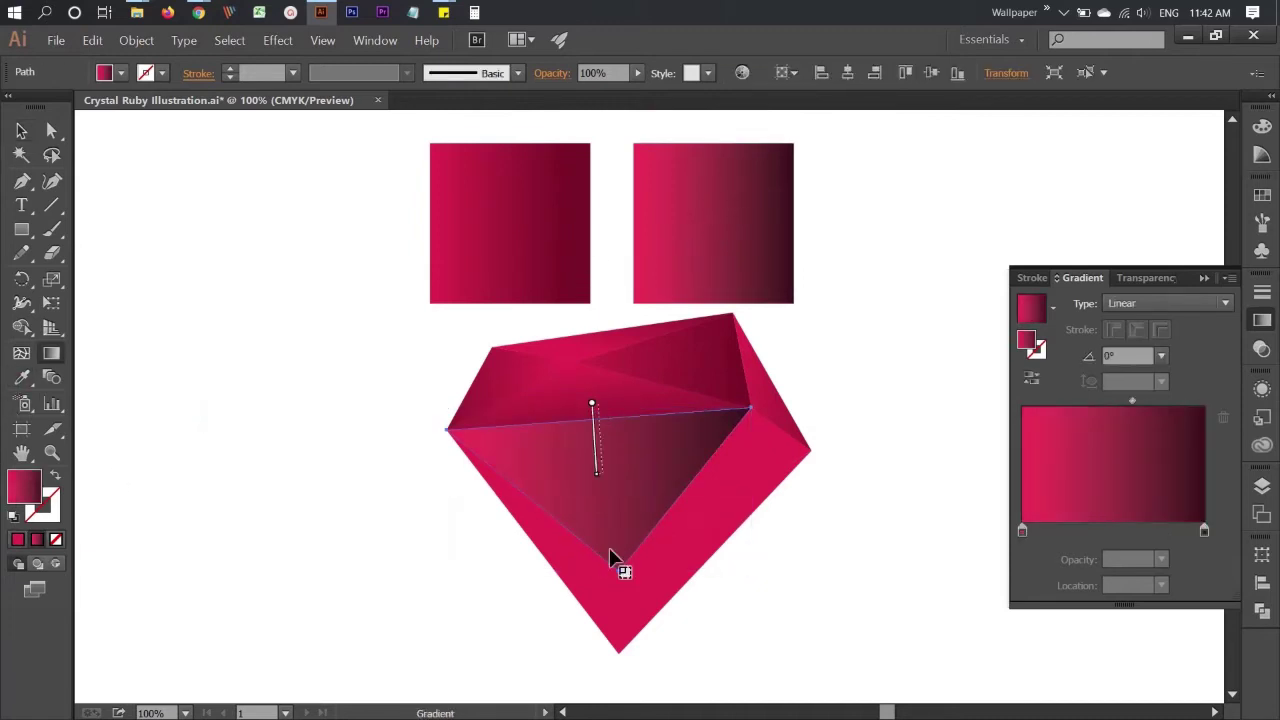
left_click_drag(592, 408, 620, 592)
left_click_drag(578, 412, 620, 633)
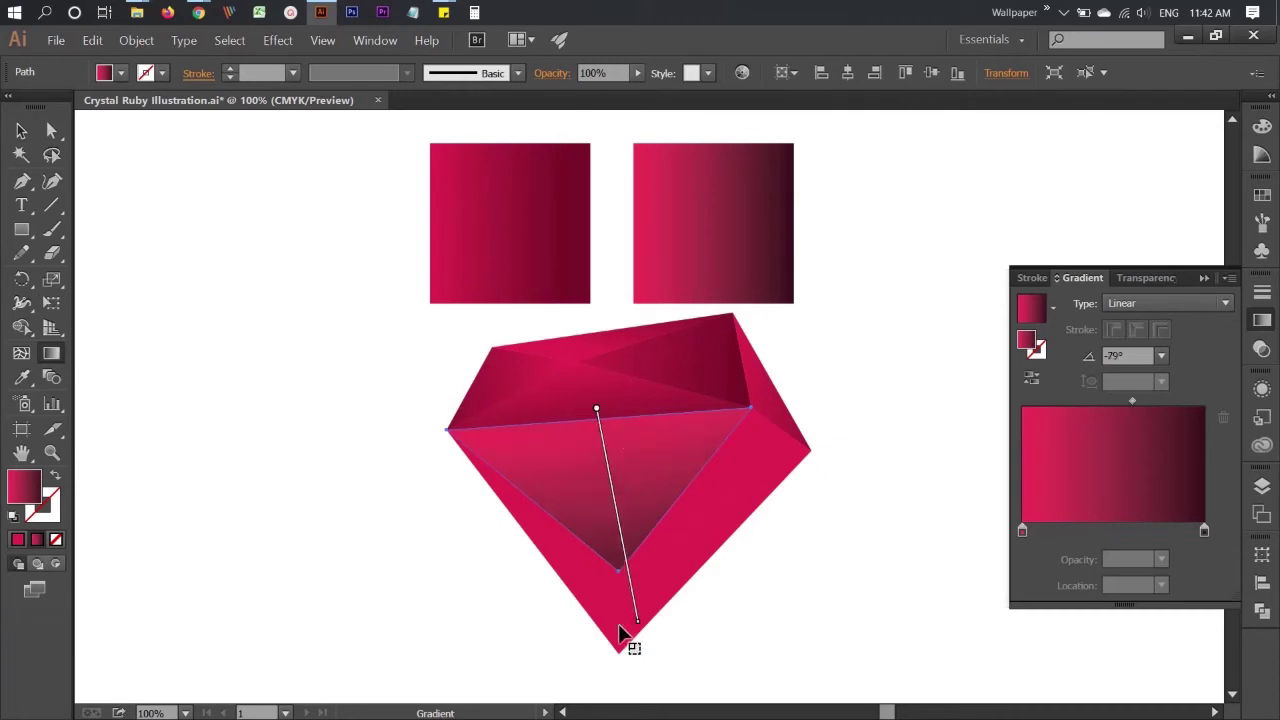
key("v")
left_click(400, 576)
scroll(411, 574, "down", 1)
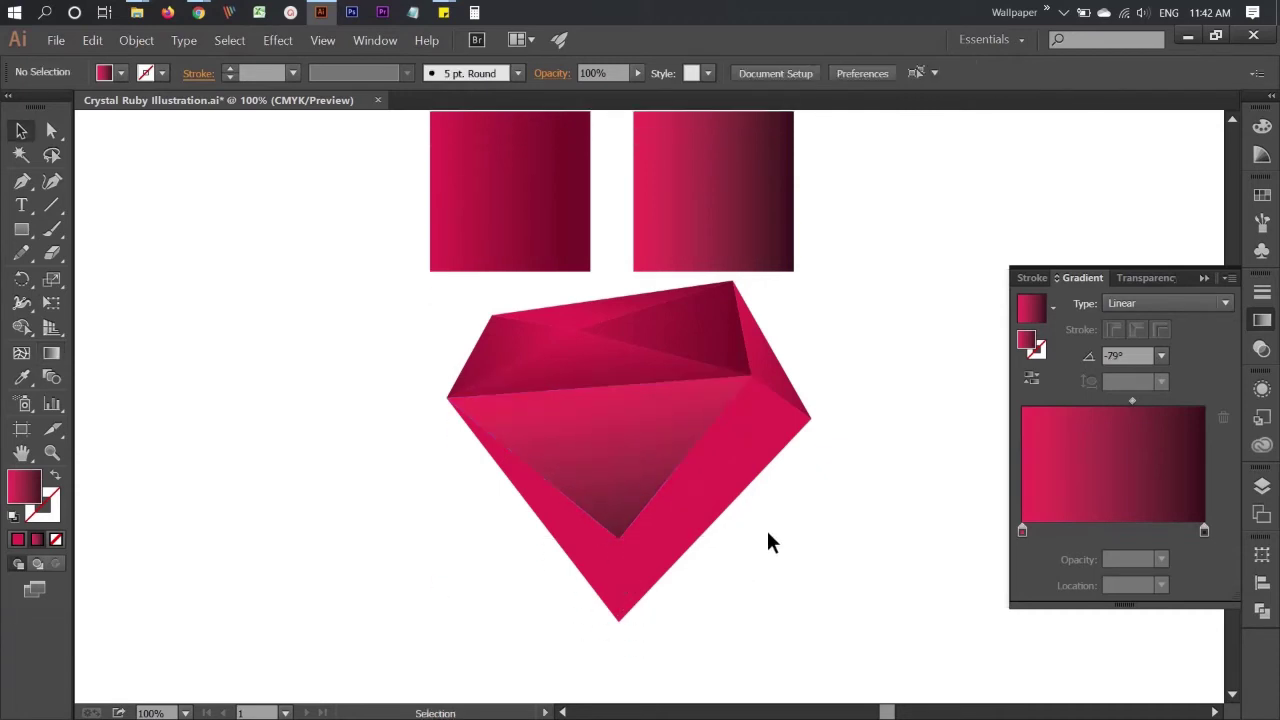
Copy the left square's gradient onto one lower facet of the gem
left_click(657, 443)
key("i")
left_click(520, 229)
key("v")
left_click(389, 384)
Apply the left square's gradient to all of the gem's lower facets together
left_click_drag(375, 439, 894, 599)
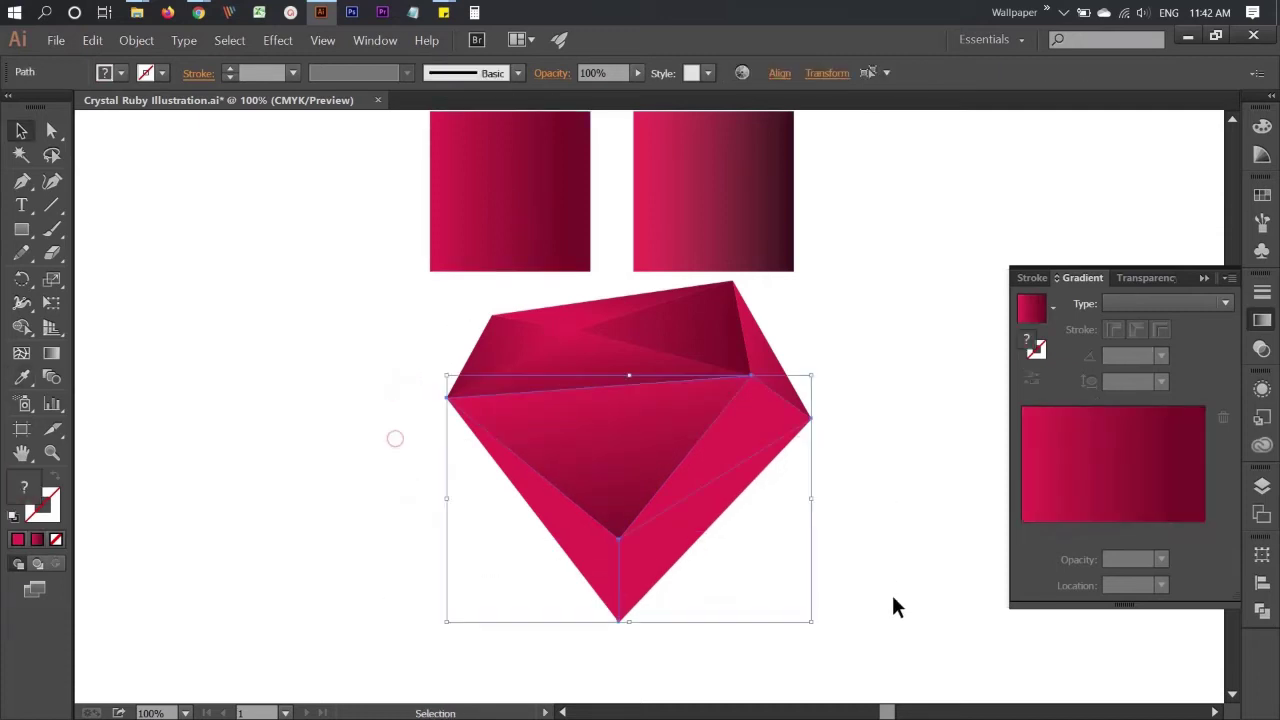
left_click(22, 377)
left_click(455, 200)
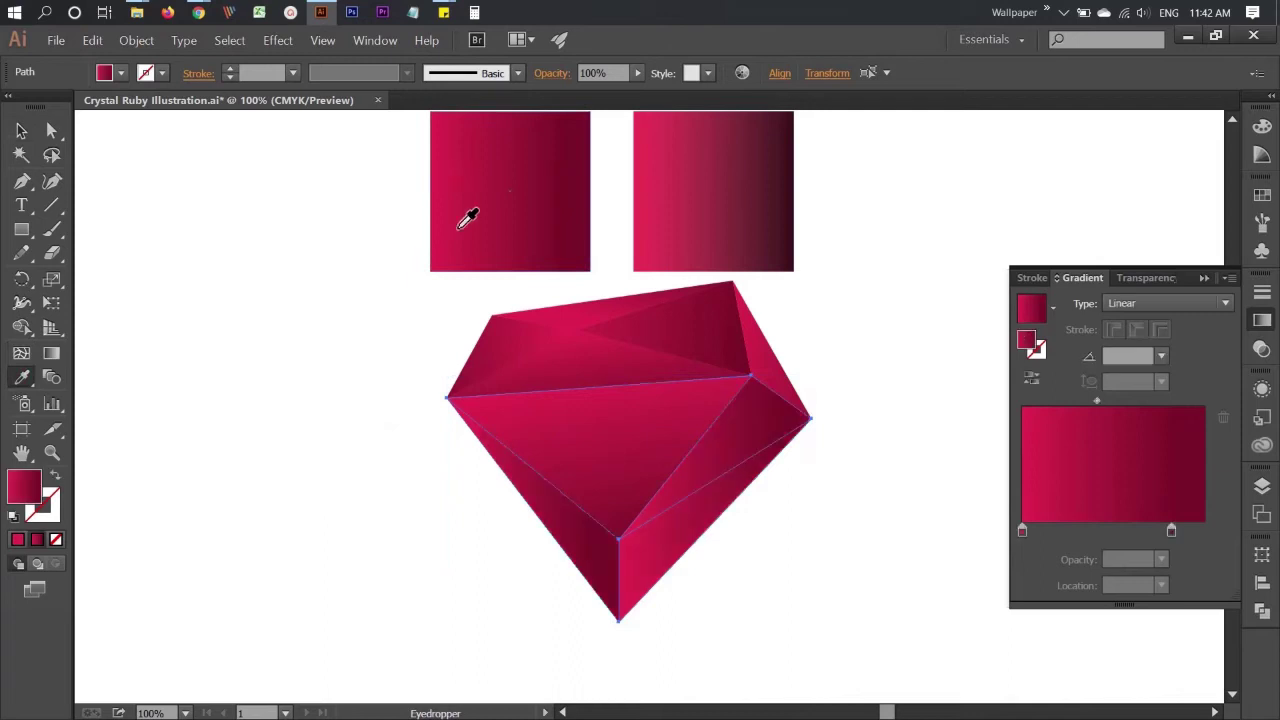
key("v")
left_click(338, 385)
scroll(500, 425, "down", 1)
Run the lower-right facet's gradient from right to left
left_click(628, 430)
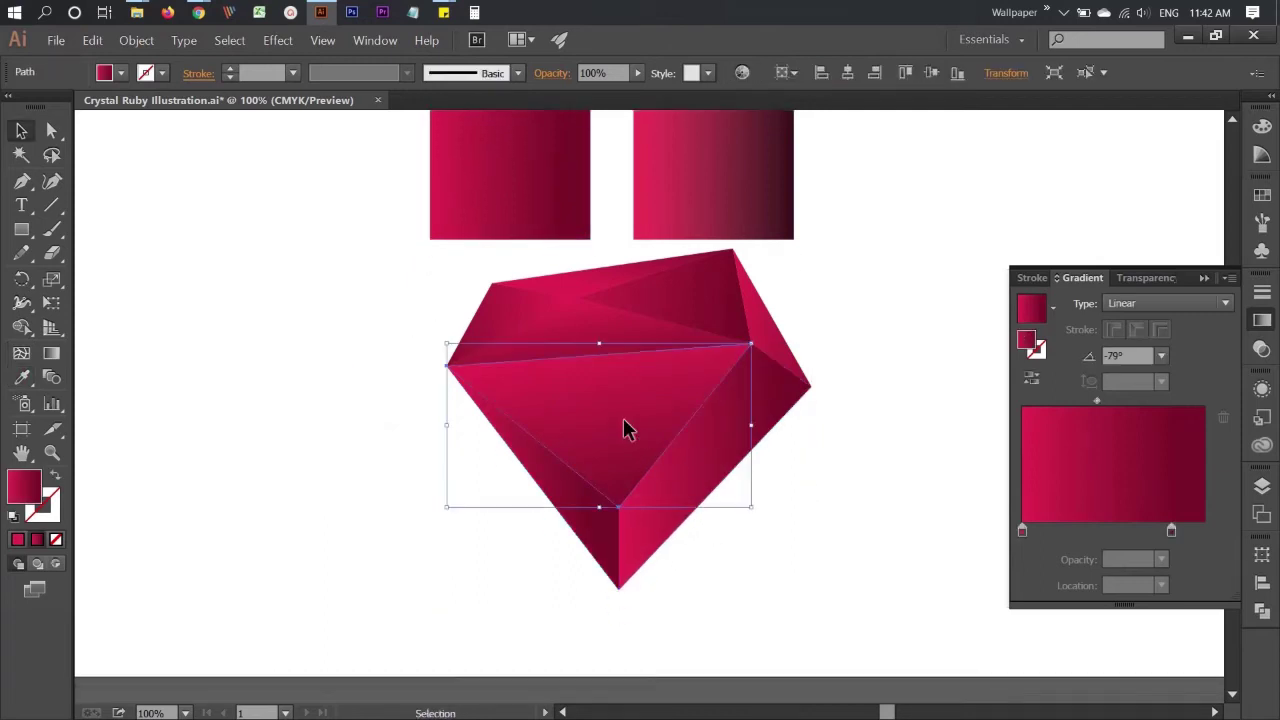
left_click(757, 535)
left_click(714, 494)
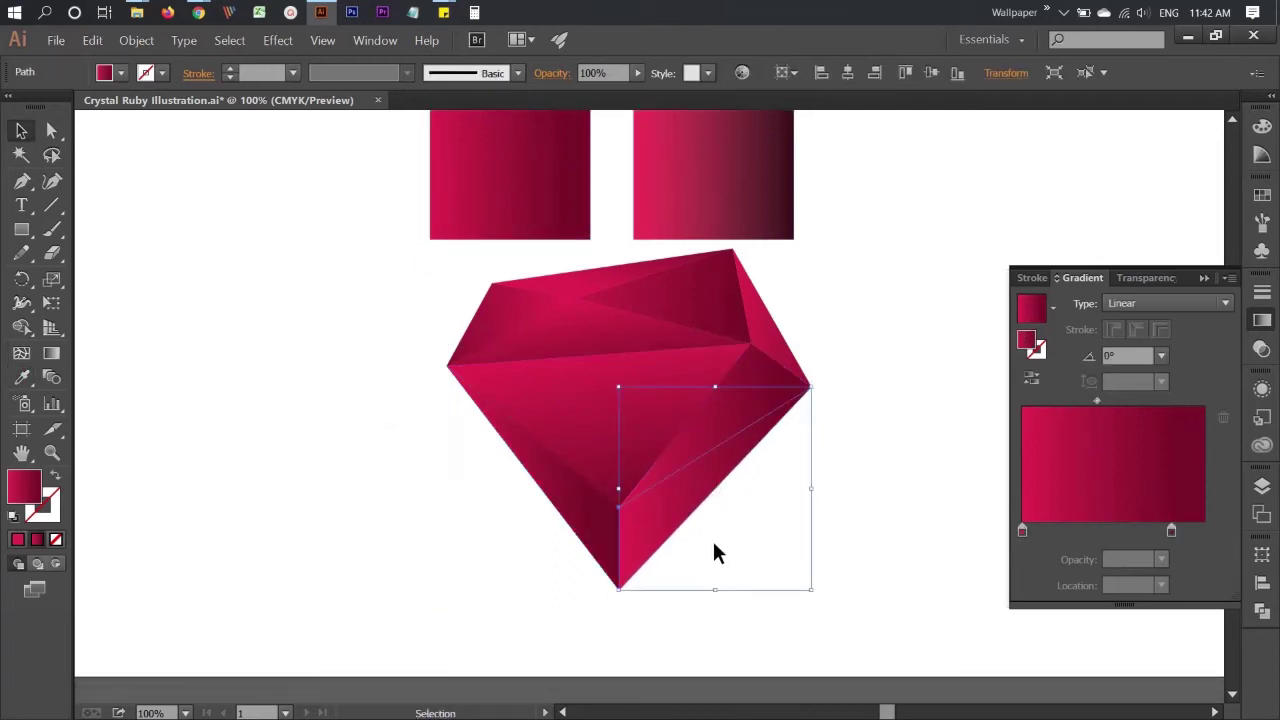
left_click(51, 354)
left_click_drag(749, 487, 619, 492)
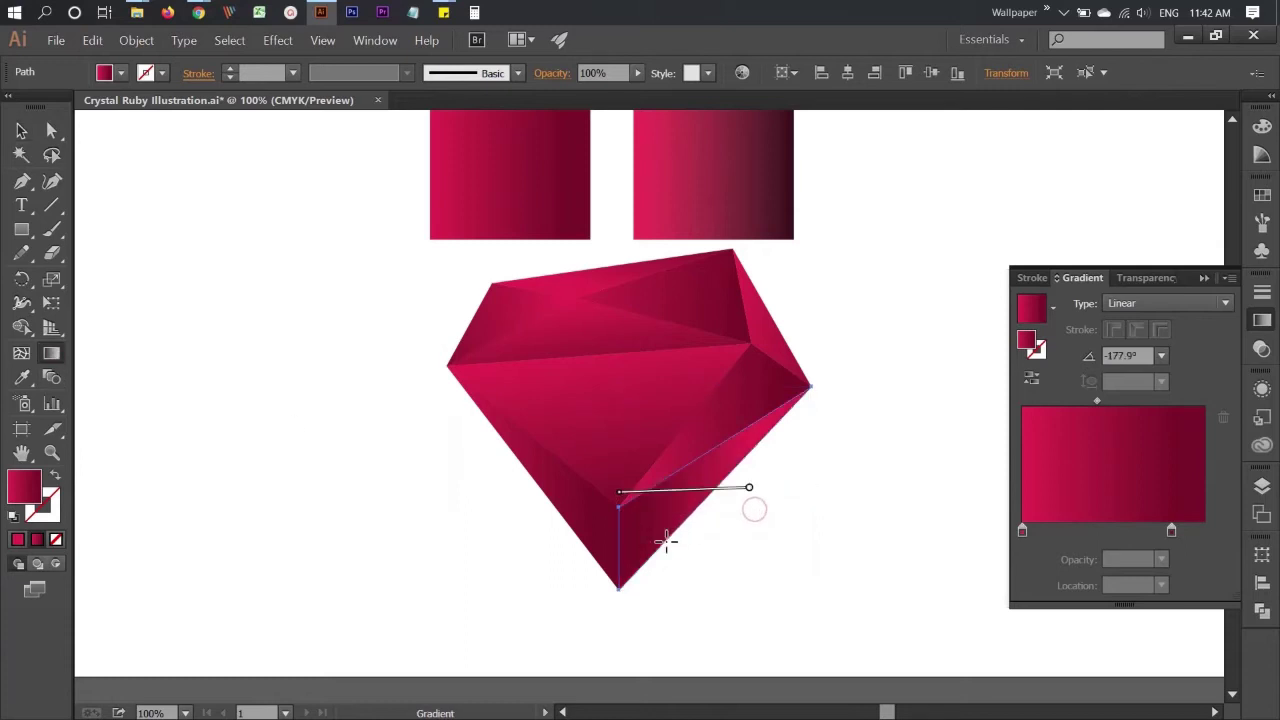
key("v")
left_click(467, 531)
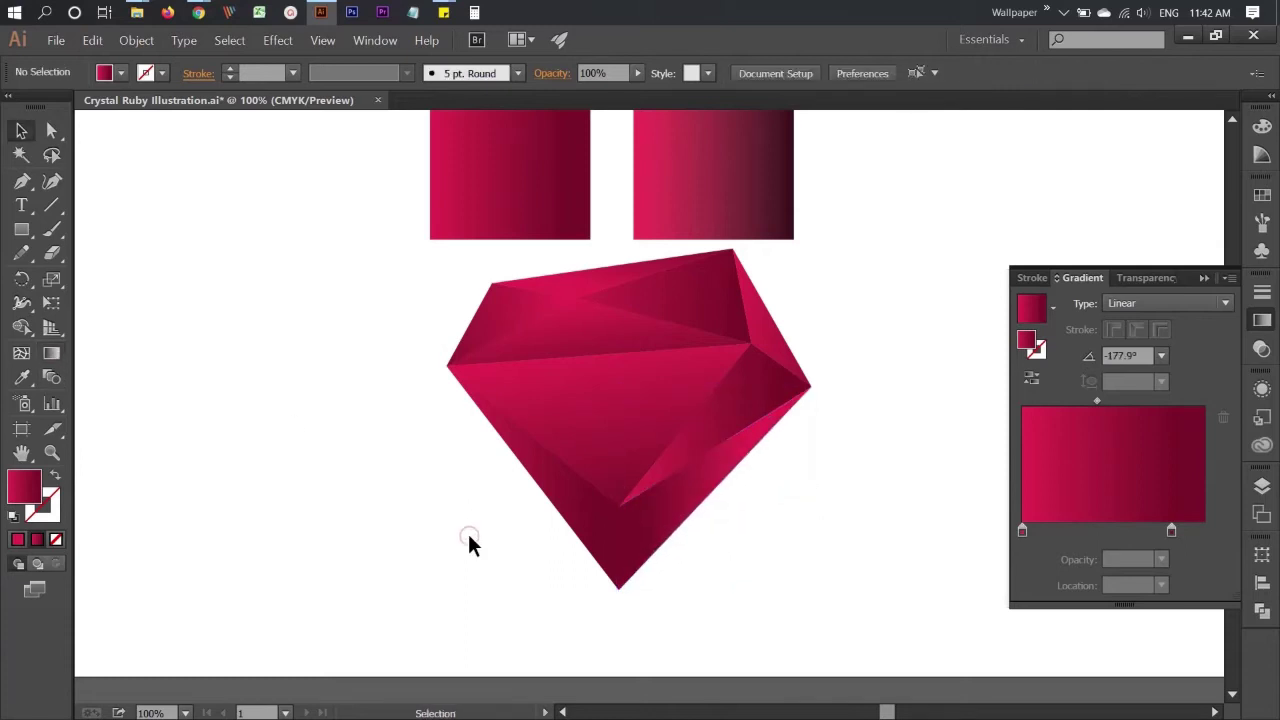
Redraw the lower-right facet's gradient to run left to right
left_click(617, 543)
left_click(649, 528)
key("g")
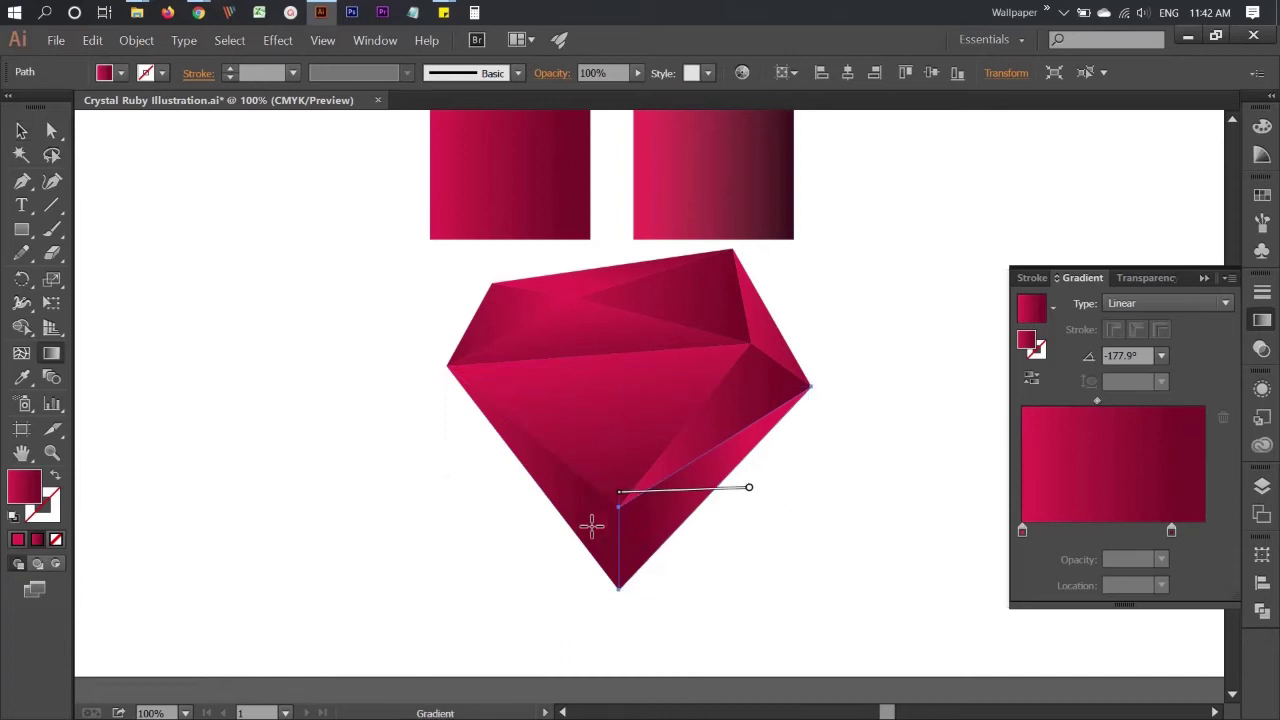
left_click_drag(595, 463, 754, 496)
Redraw the lower-left facet's linear gradient in a new direction
key("v")
left_click(537, 540)
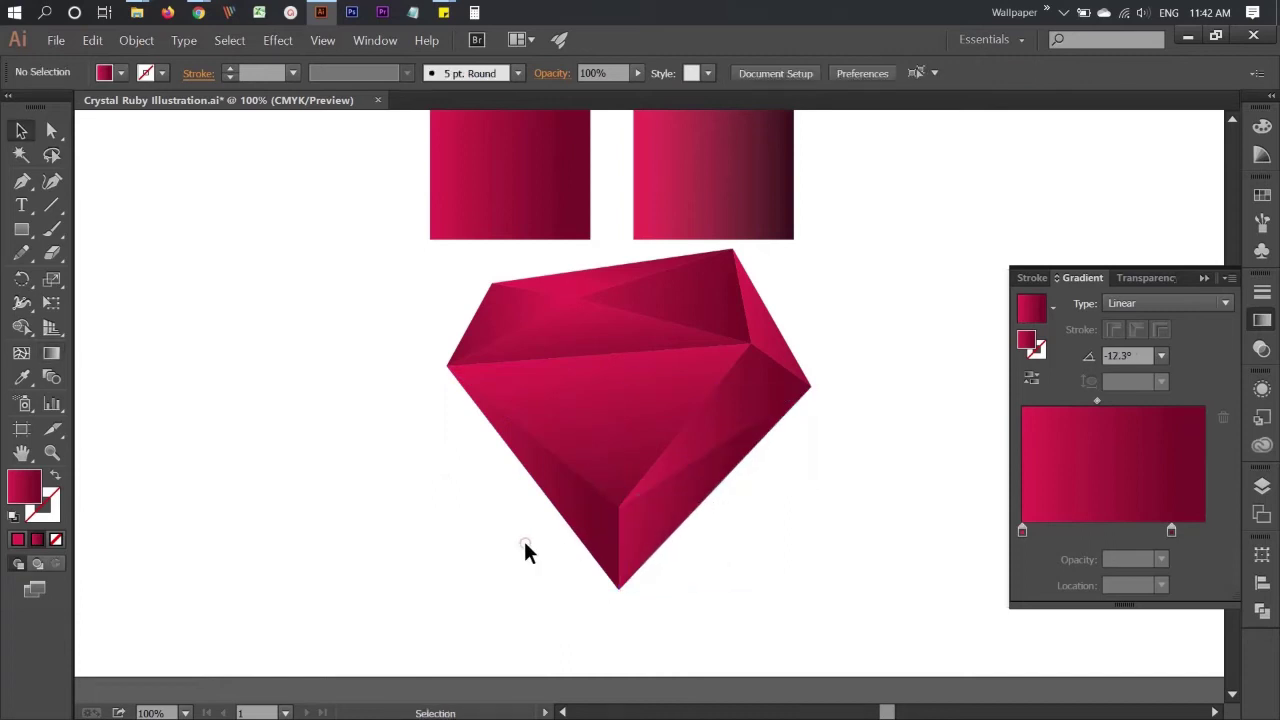
left_click(572, 528)
key("g")
left_click_drag(626, 515, 500, 537)
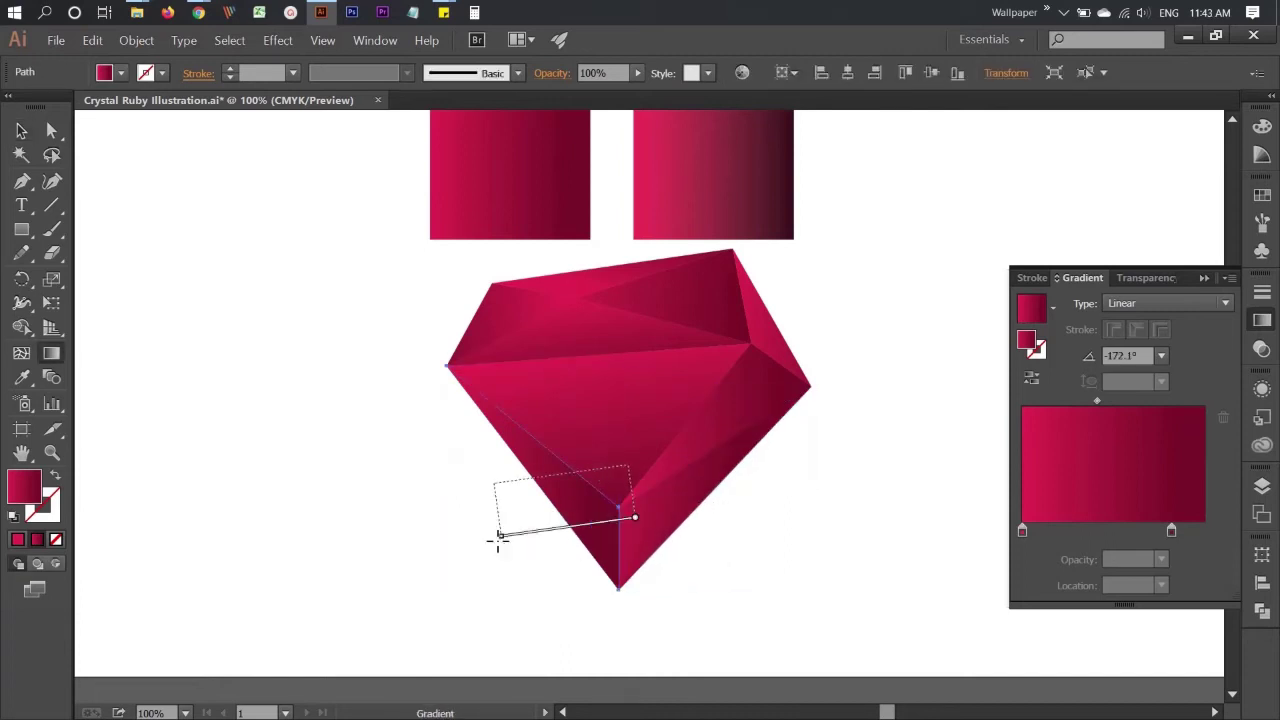
key("v")
left_click(475, 548)
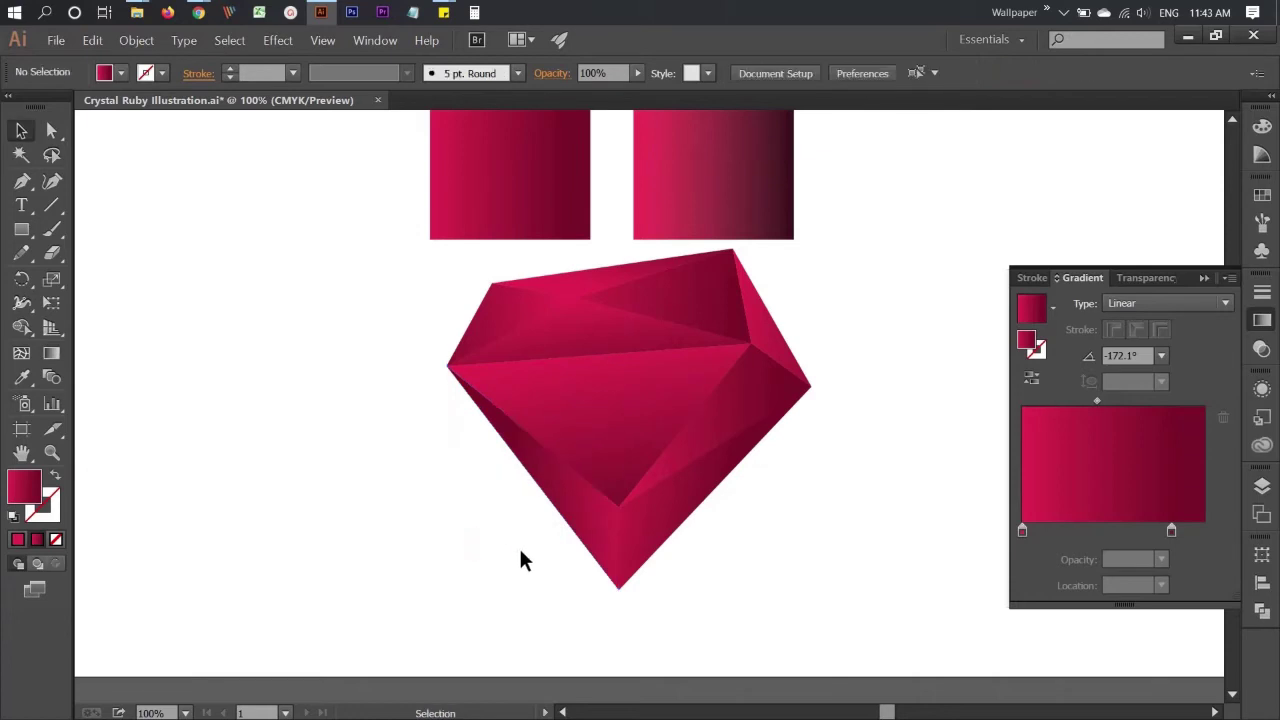
Run the right facet's gradient diagonally down toward the centre
left_click(778, 388)
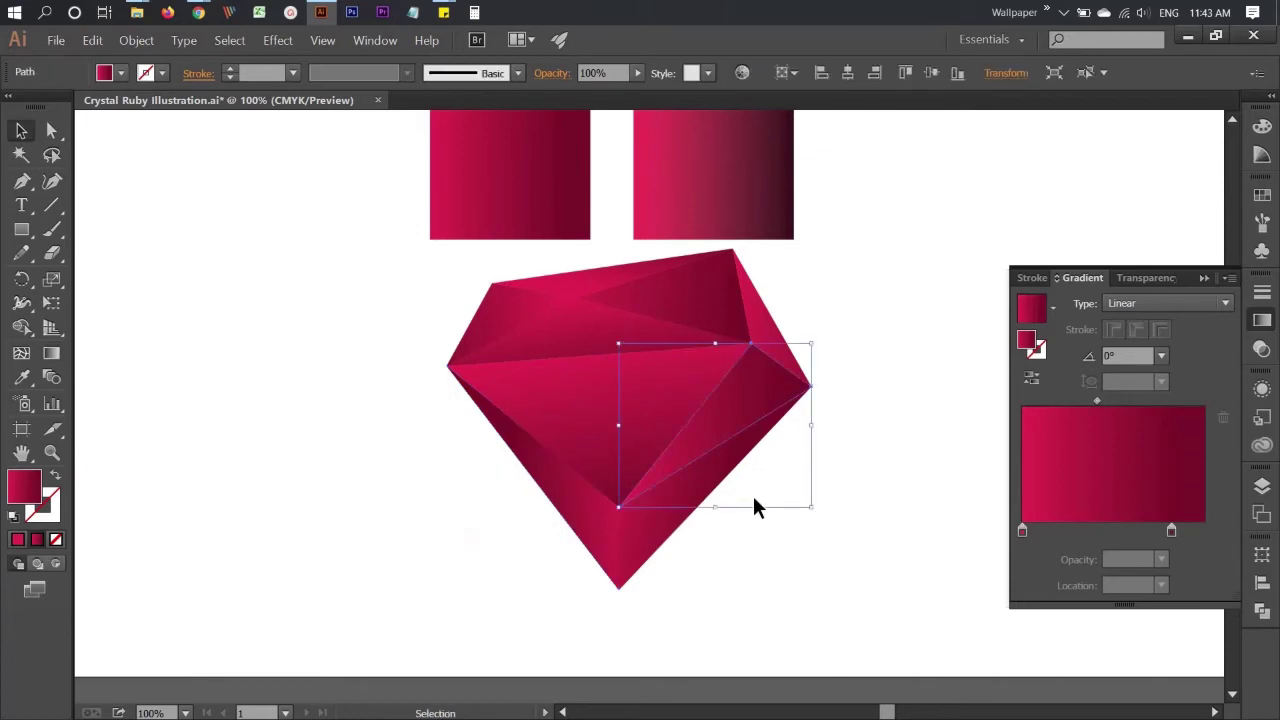
key("g")
left_click_drag(745, 395, 622, 540)
key("v")
left_click(530, 545)
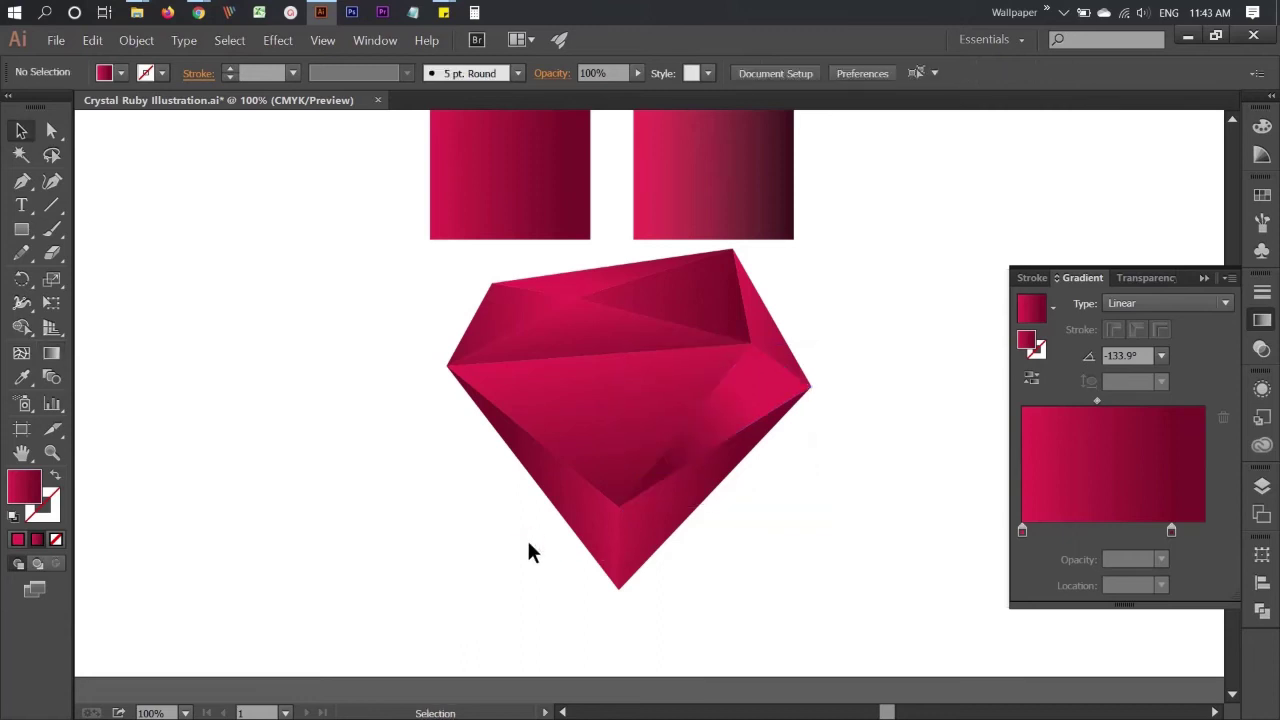
Straighten the centre facet's gradient to run vertically
left_click(640, 446)
key("g")
left_click_drag(598, 355, 597, 466)
left_click_drag(598, 356, 600, 505)
key("v")
left_click(490, 548)
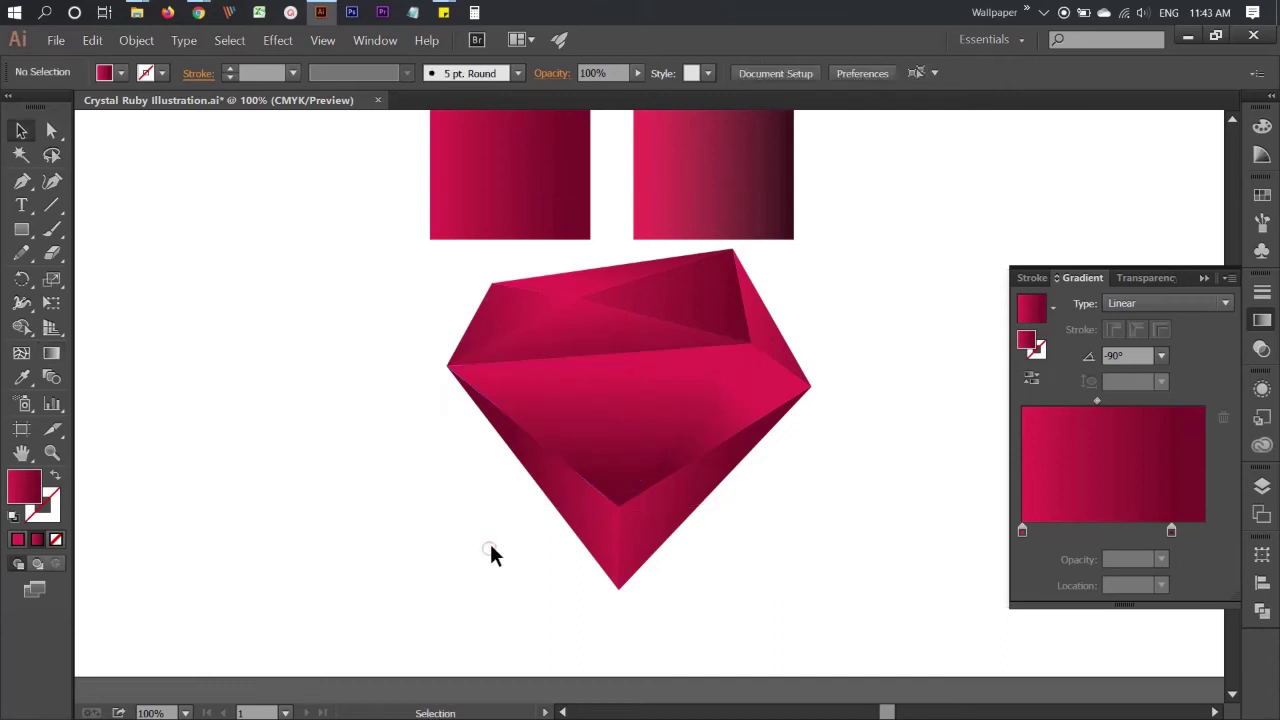
Re-drag the lower-left facet's gradient left to right with a steeper tilt
left_click(560, 508)
key("g")
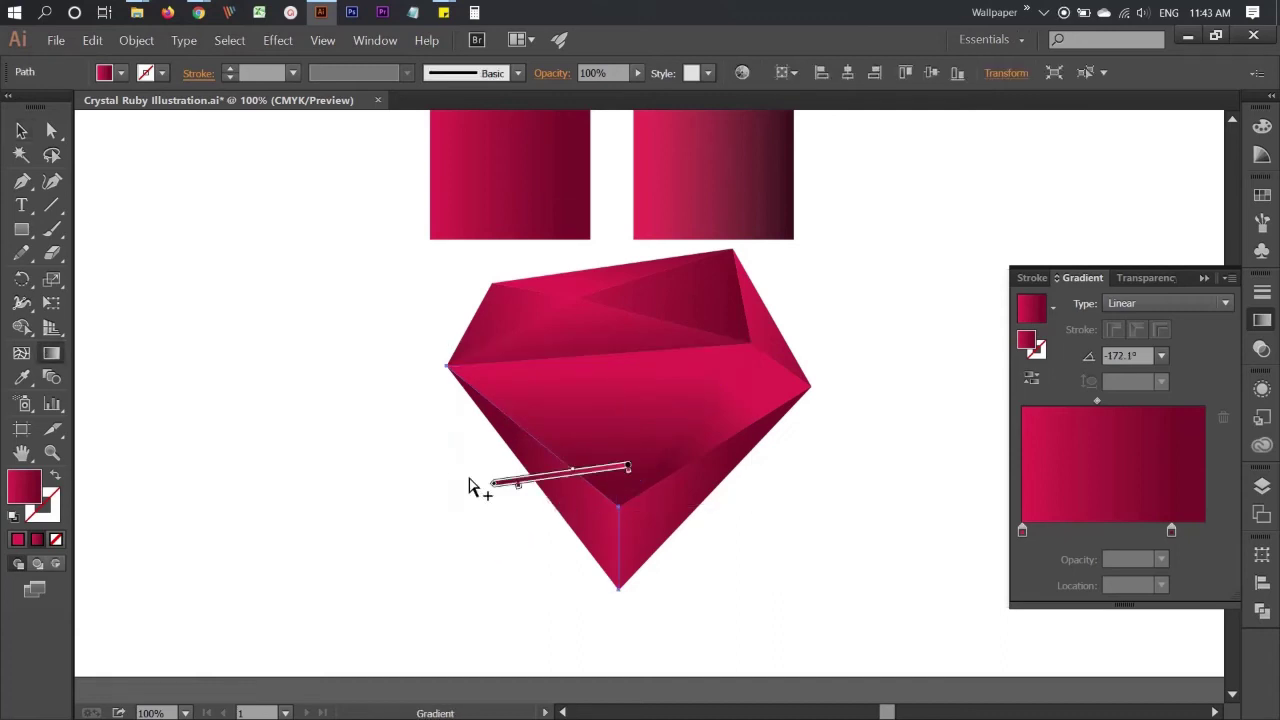
left_click_drag(472, 465, 627, 498)
left_click_drag(460, 452, 600, 508)
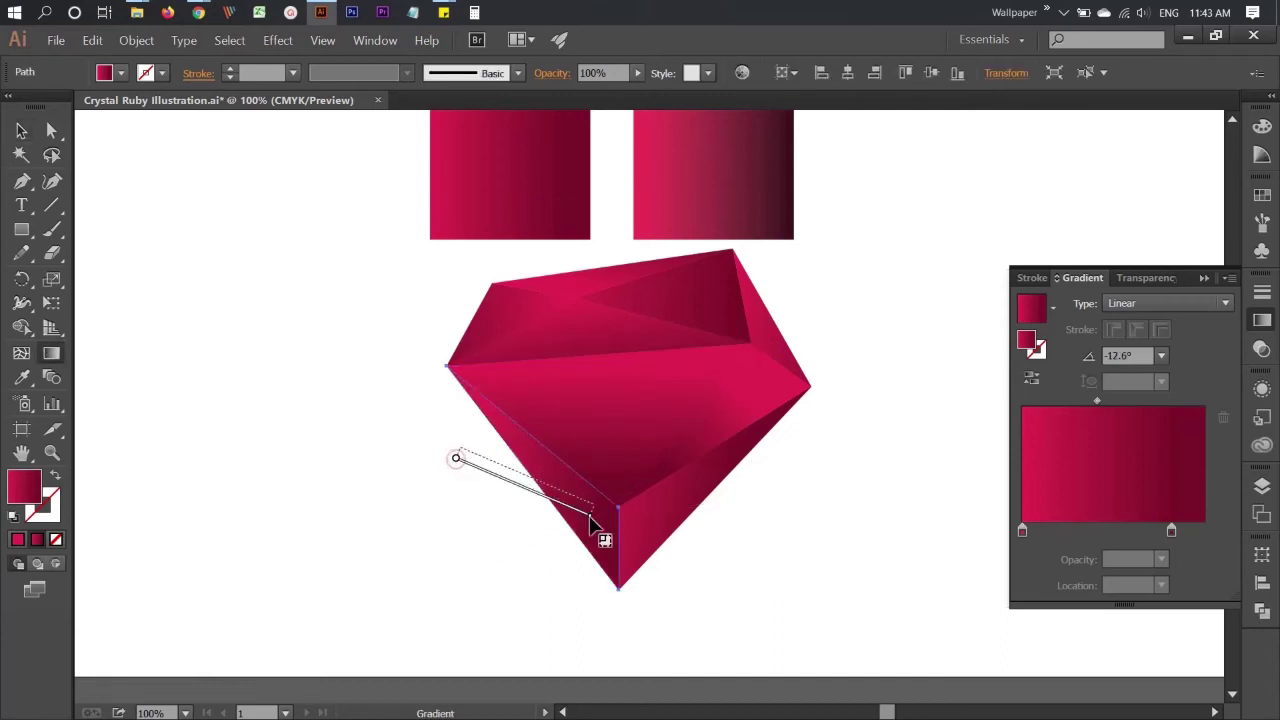
key("v")
left_click(496, 545)
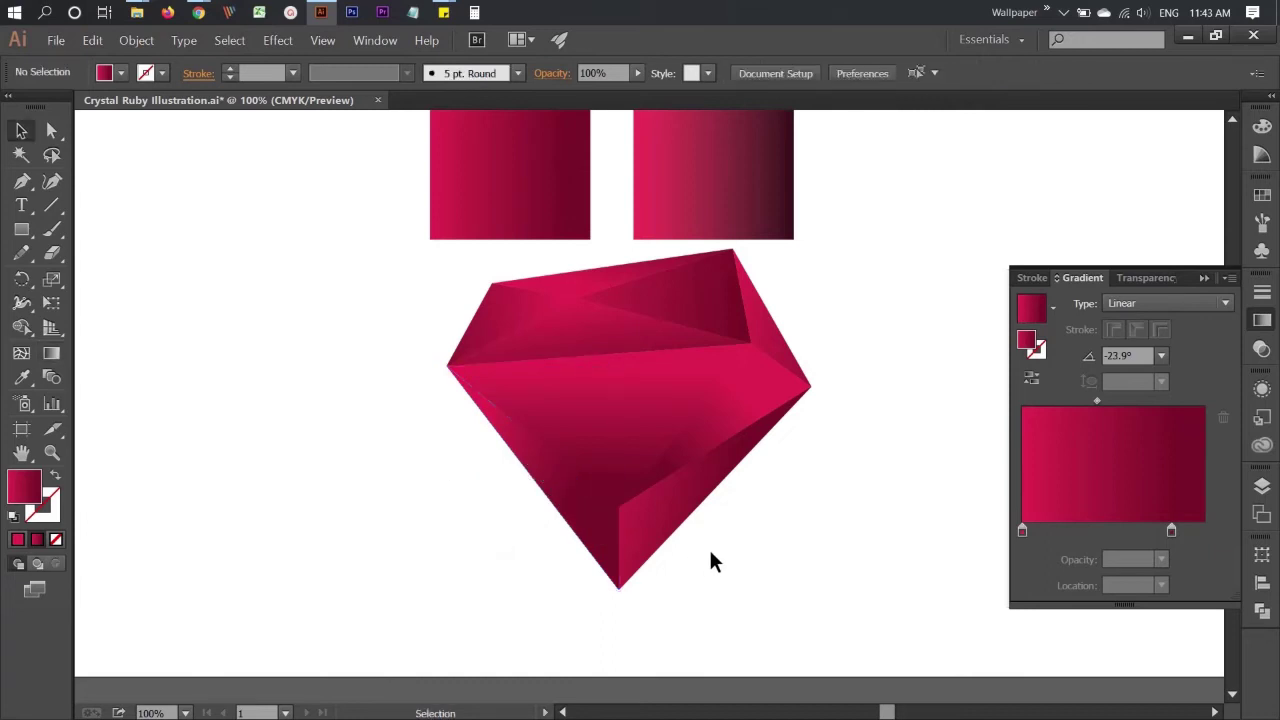
Angle the lower-right facet's gradient diagonally down-left
left_click(667, 526)
key("g")
left_click_drag(741, 414, 605, 581)
key("v")
left_click(520, 582)
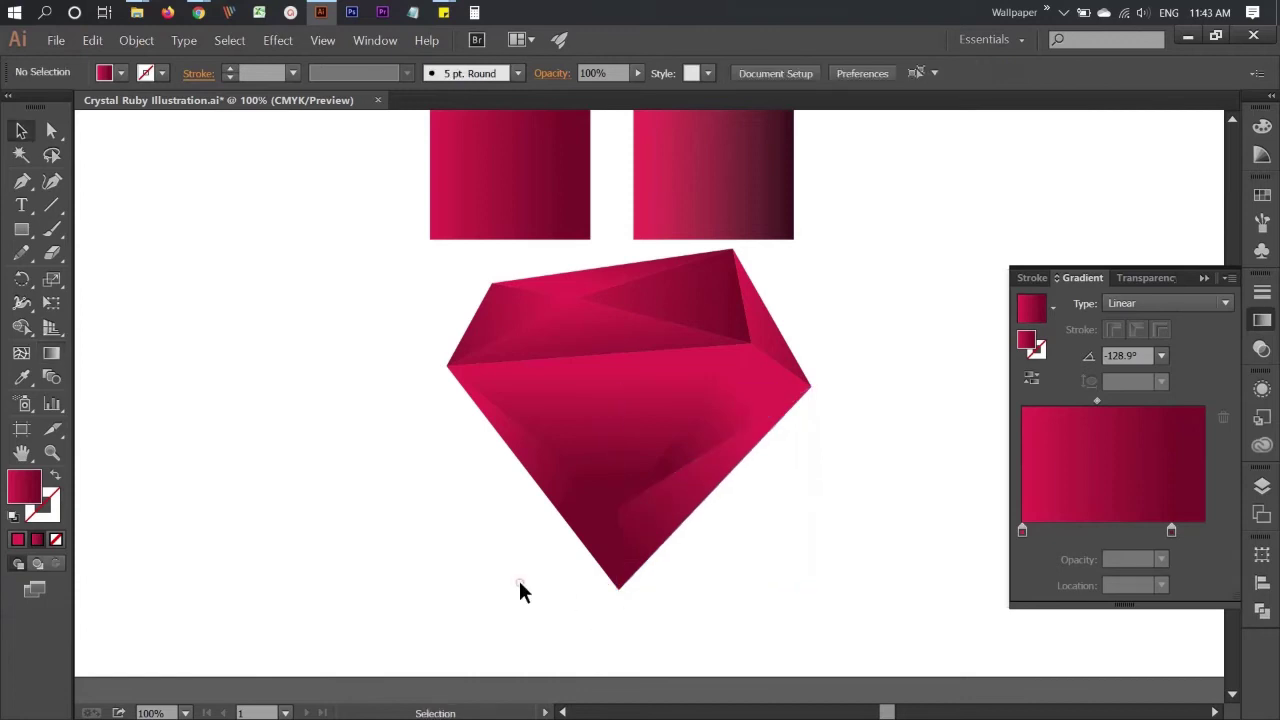
Align the lower-left facet's gradient along the facet's edge
left_click(597, 558)
key("g")
left_click_drag(528, 430, 595, 530)
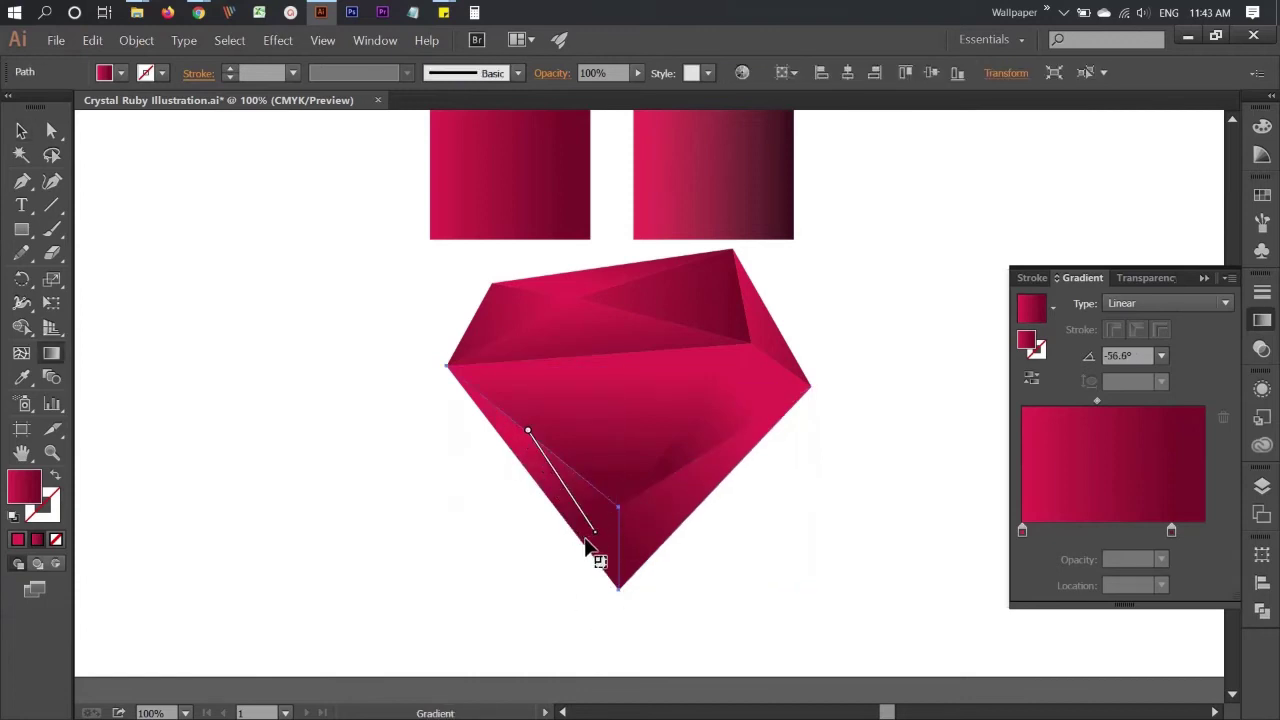
key("v")
left_click(683, 551)
Redraw the lower-right facet's gradient twice, ending on a long diagonal
left_click(667, 526)
key("g")
mouse_move(606, 581)
left_mouse_down()
mouse_move(741, 414)
mouse_move(624, 592)
left_mouse_up()
key("v")
left_click(697, 600)
left_click(706, 417)
key("g")
left_click_drag(766, 383, 598, 590)
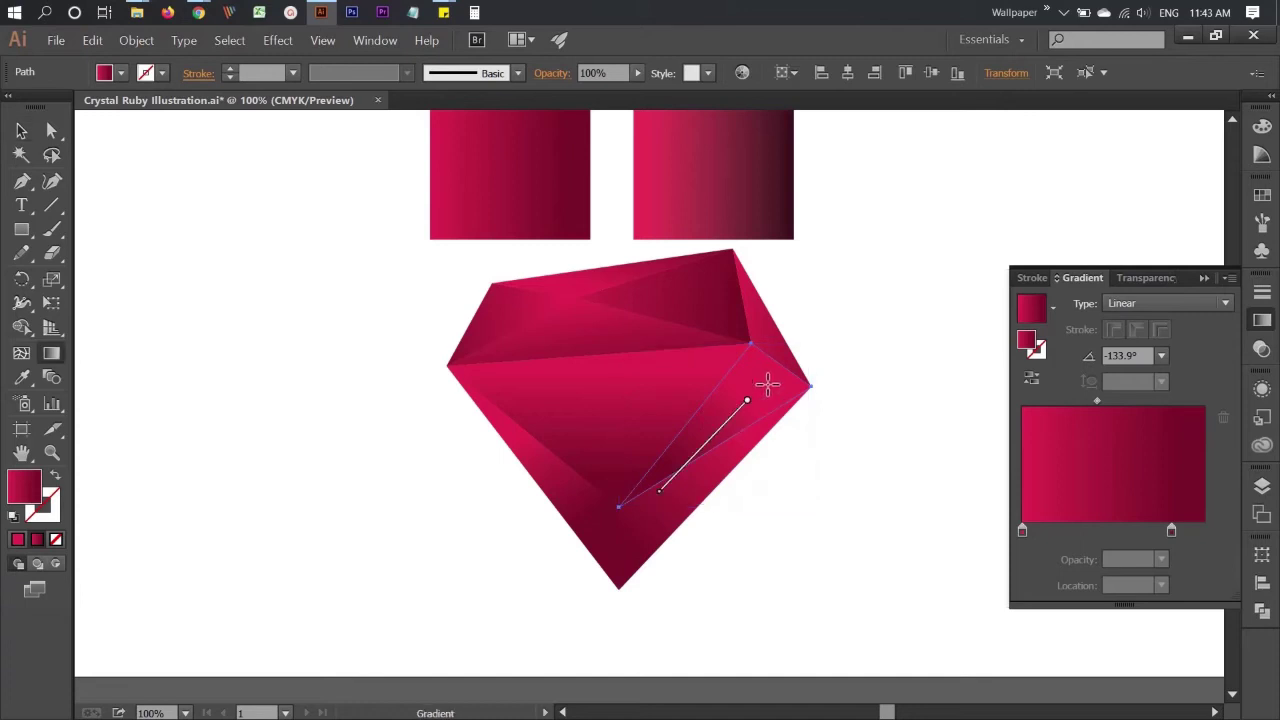
key("v")
left_click(524, 591)
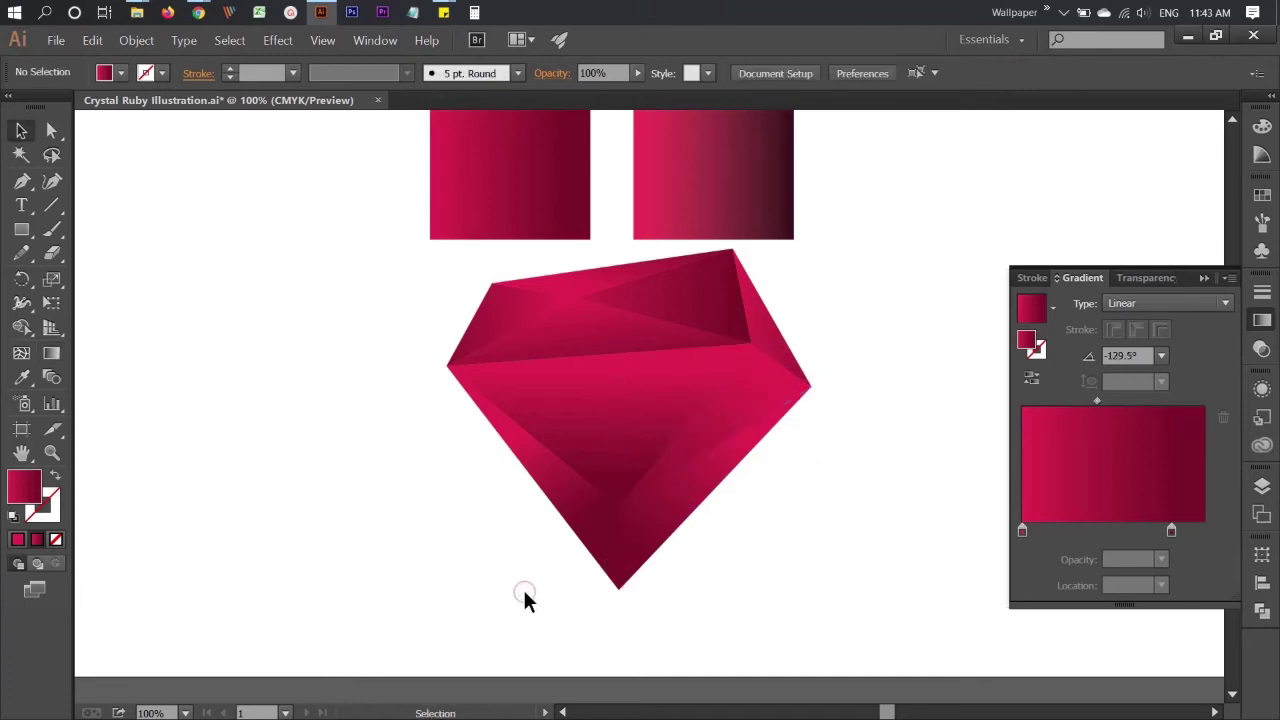
Re-drag the lower-left facet's gradient nearly vertically
left_click(605, 565)
key("g")
mouse_move(528, 428)
left_mouse_down()
mouse_move(613, 511)
mouse_move(600, 556)
mouse_move(520, 538)
left_mouse_up()
key("v")
left_click(624, 634)
Run the lower-right gradient downward and begin redrawing the centre facet's gradient
left_click(648, 553)
key("g")
left_click_drag(711, 491, 706, 651)
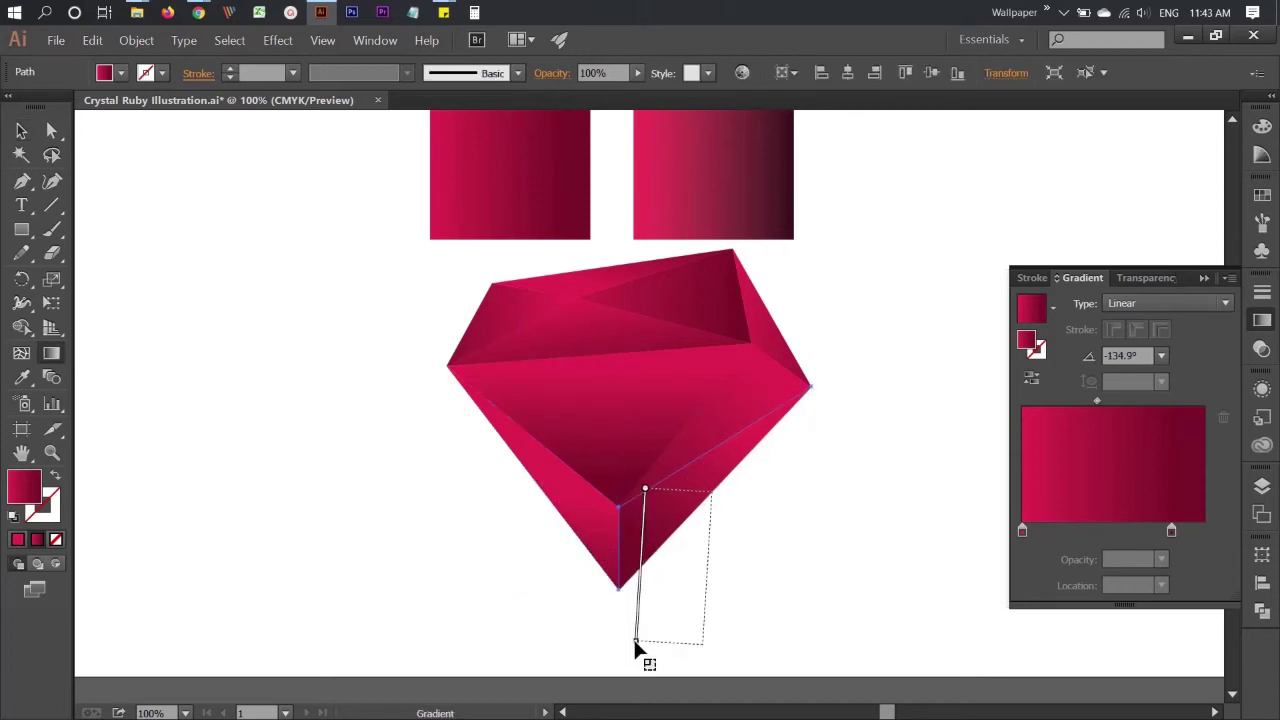
key("v")
left_click(756, 624)
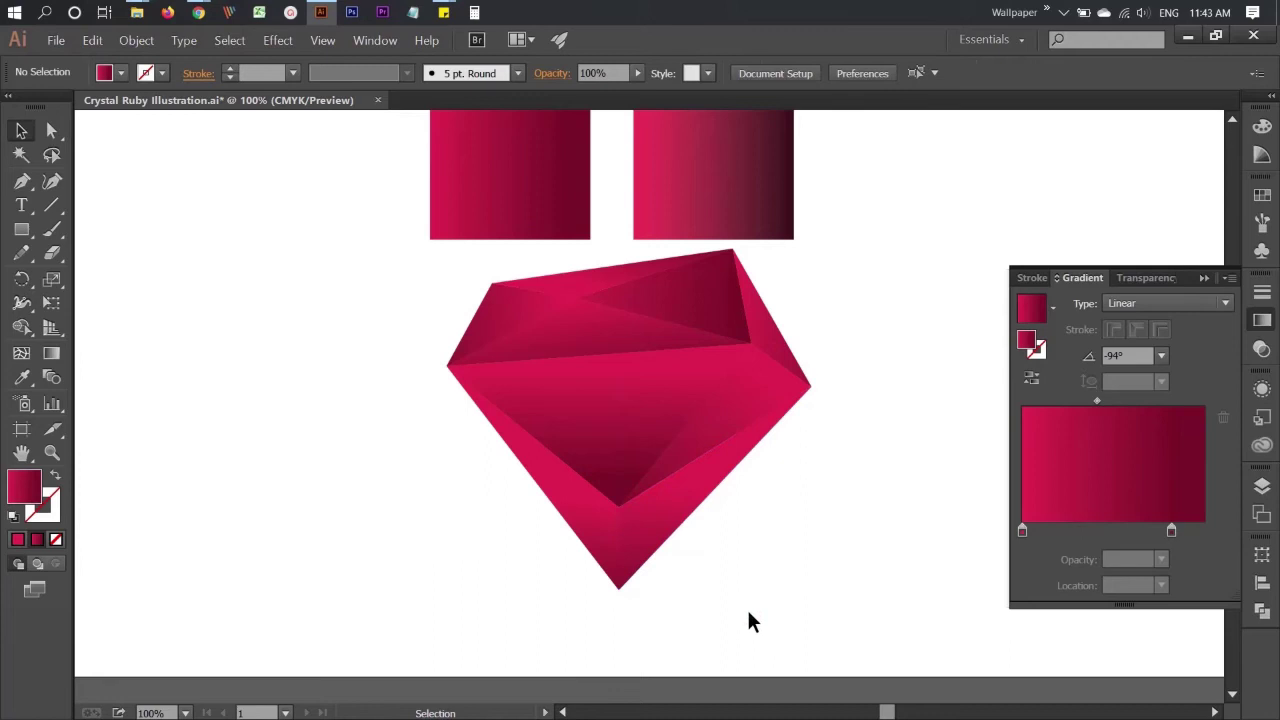
left_click(617, 480)
key("g")
left_click_drag(577, 521, 608, 285)
Run the centre facet's gradient straight down from its top edge
mouse_move(622, 498)
left_mouse_down()
mouse_move(651, 312)
mouse_move(600, 314)
left_mouse_up()
key("v")
left_click(436, 497)
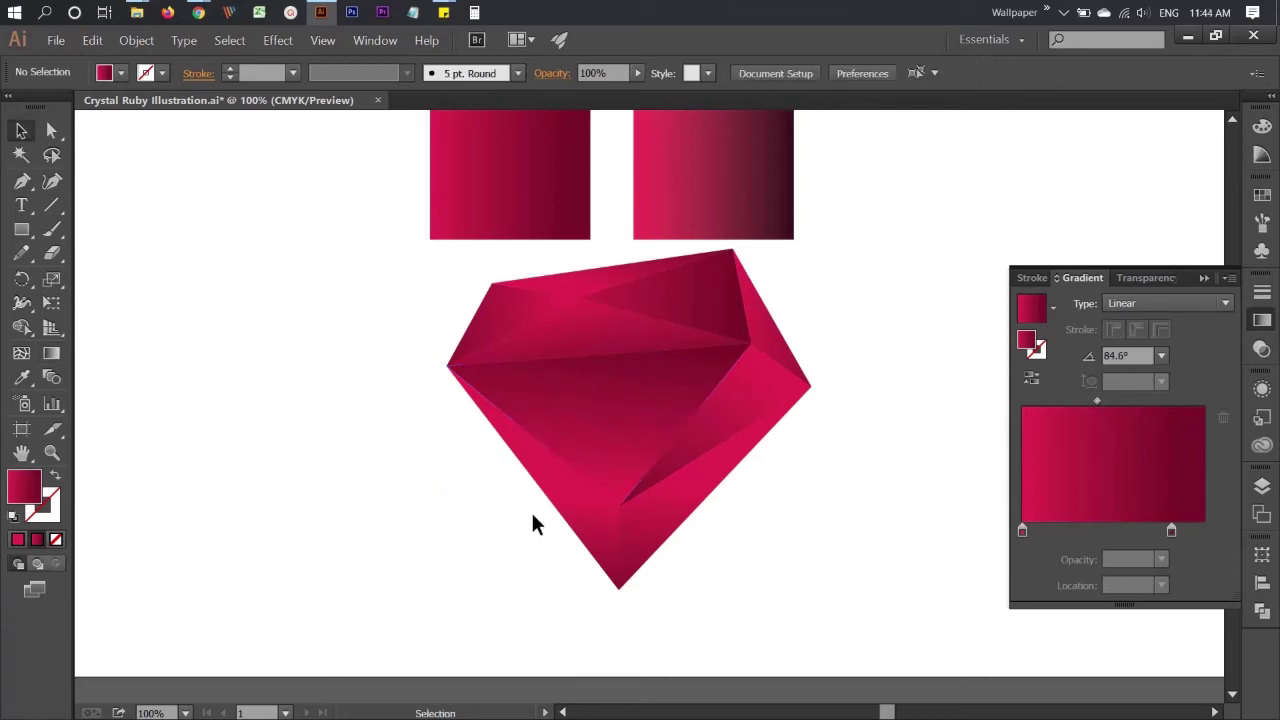
left_click(607, 455)
key("g")
left_click_drag(598, 355, 600, 500)
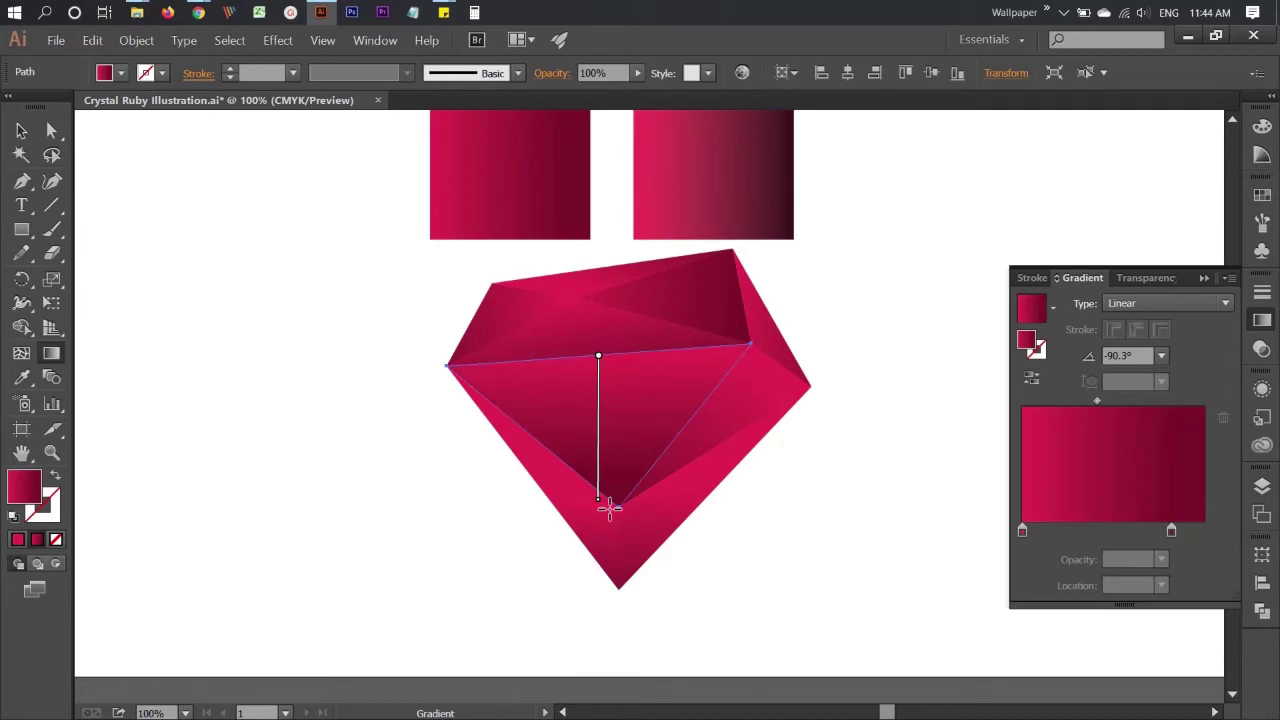
left_click(466, 553, "ctrl")
Realign the lower-left gradient along its edge and the lower-right gradient downward
left_click(571, 523, "ctrl")
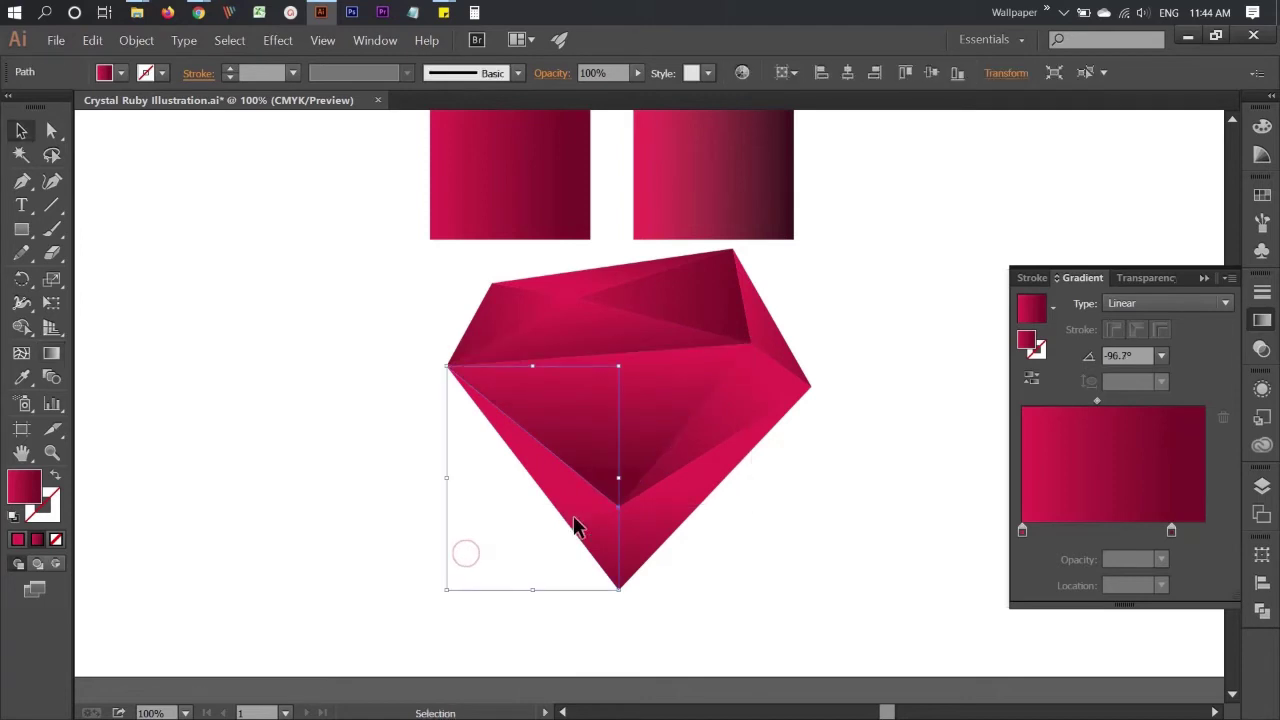
left_click_drag(529, 477, 572, 490)
left_click_drag(437, 437, 571, 550)
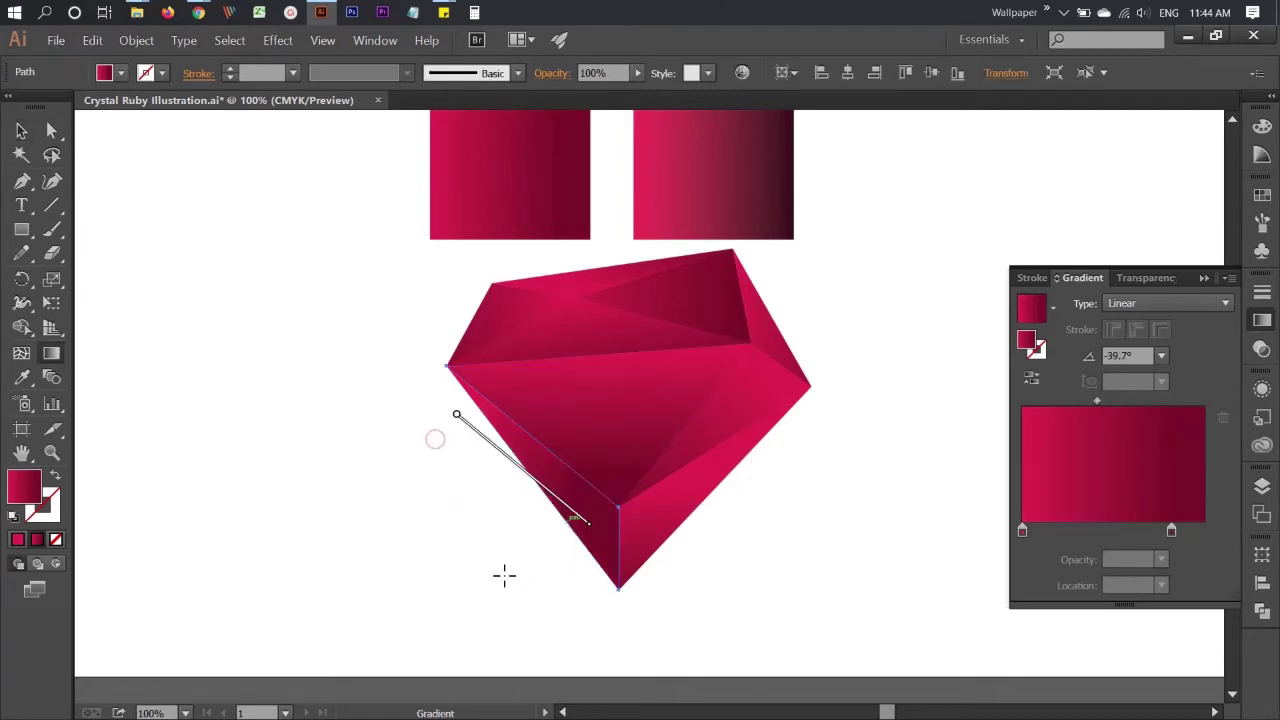
left_click(679, 597, "ctrl")
left_click(660, 525, "ctrl")
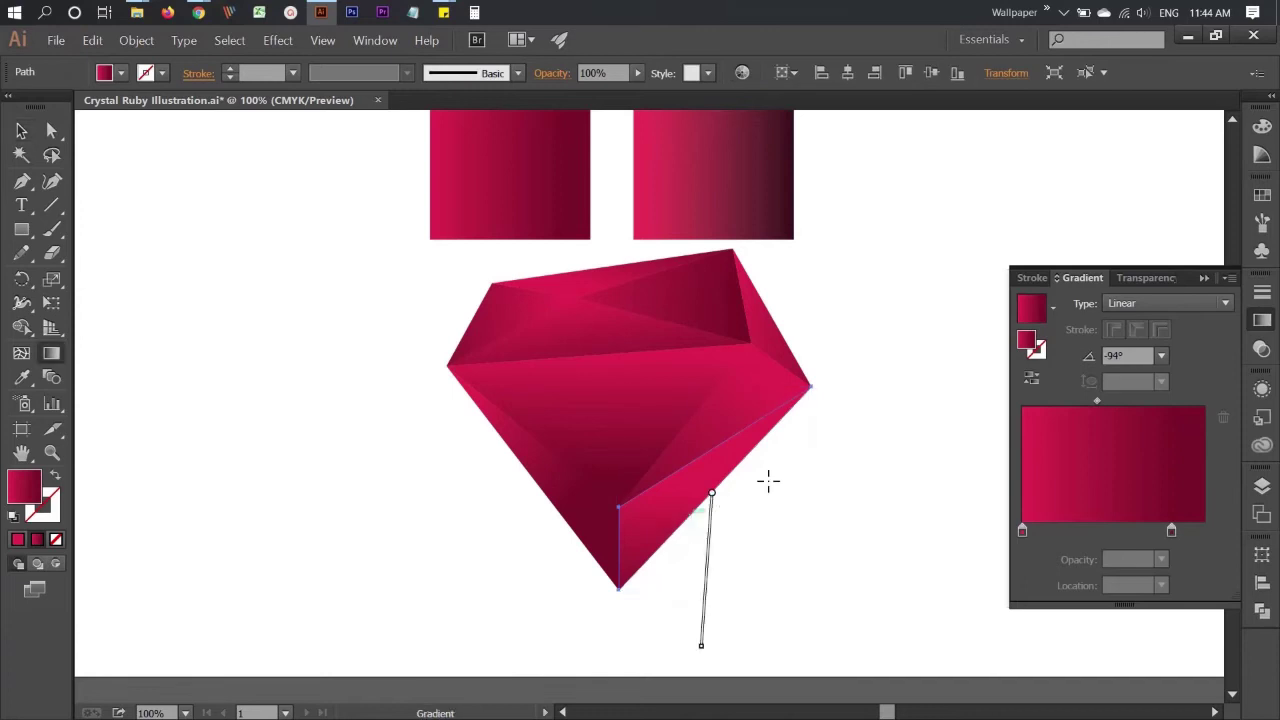
left_click_drag(765, 482, 653, 597)
left_click(484, 578, "ctrl")
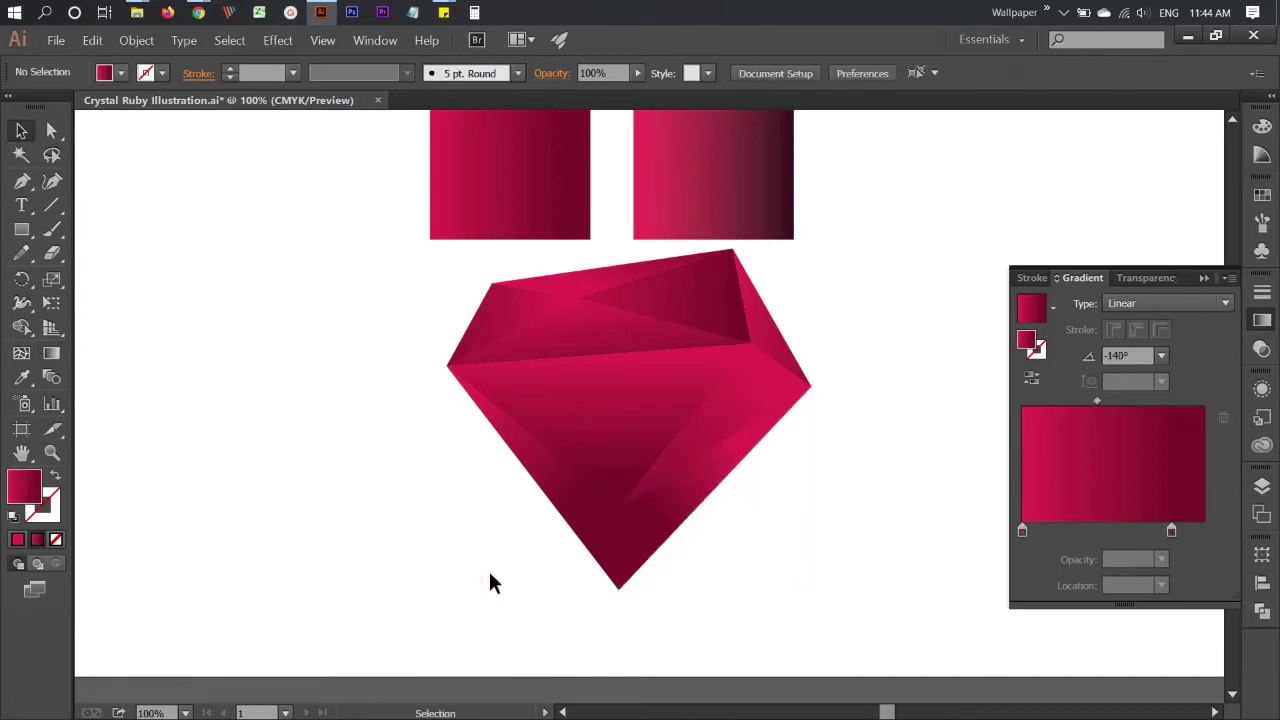
Lengthen the lower-left facet's gradient toward the bottom-left
left_click(588, 535)
key("g")
mouse_move(457, 414)
left_mouse_down()
mouse_move(600, 491)
mouse_move(524, 508)
left_mouse_up()
left_click_drag(606, 488, 563, 637)
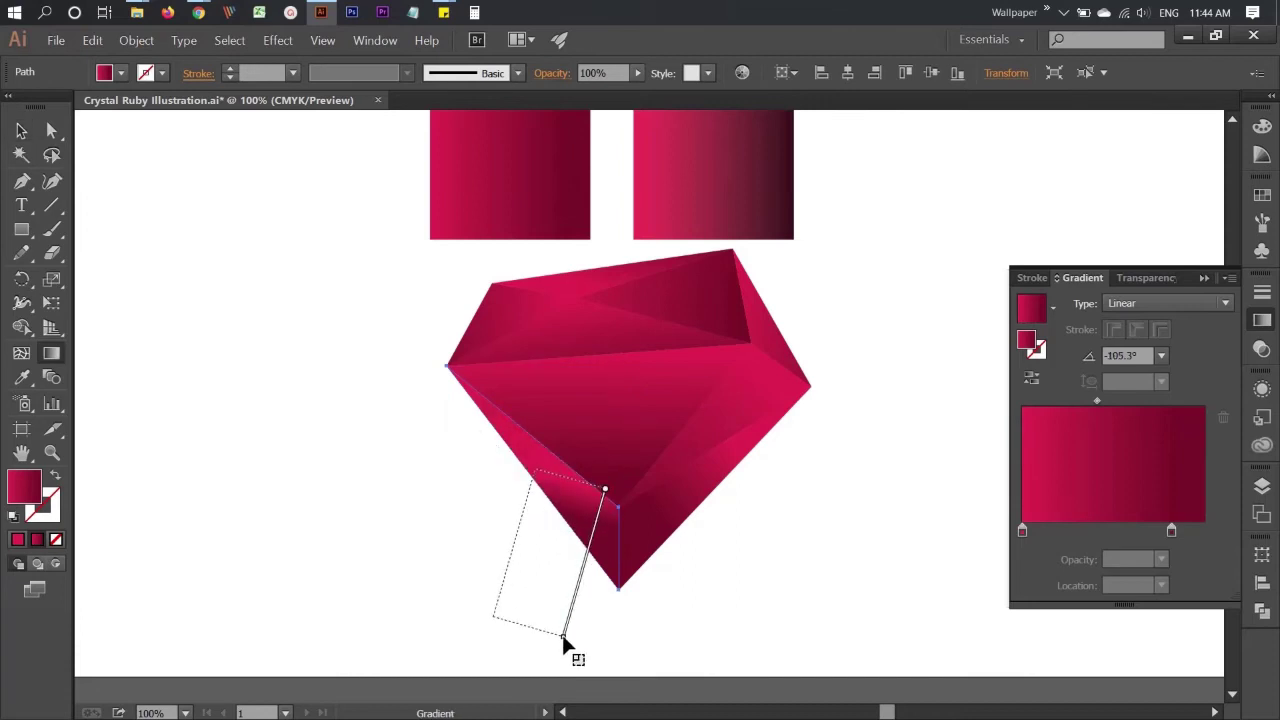
key("v")
left_click(581, 625)
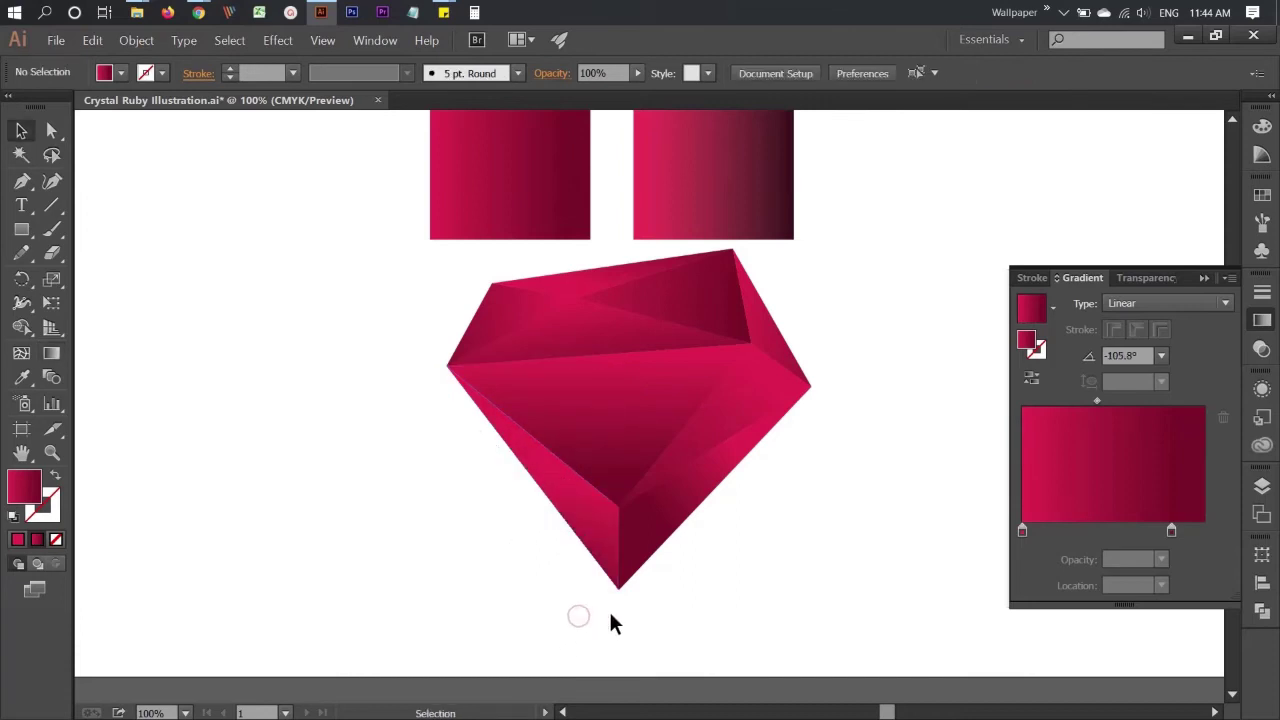
Try several directions for the right facet's gradient, settling on one running up-right
scroll(723, 580, "up", 1)
left_click(718, 451)
key("g")
left_click_drag(682, 421, 740, 496)
left_click_drag(700, 363, 777, 537)
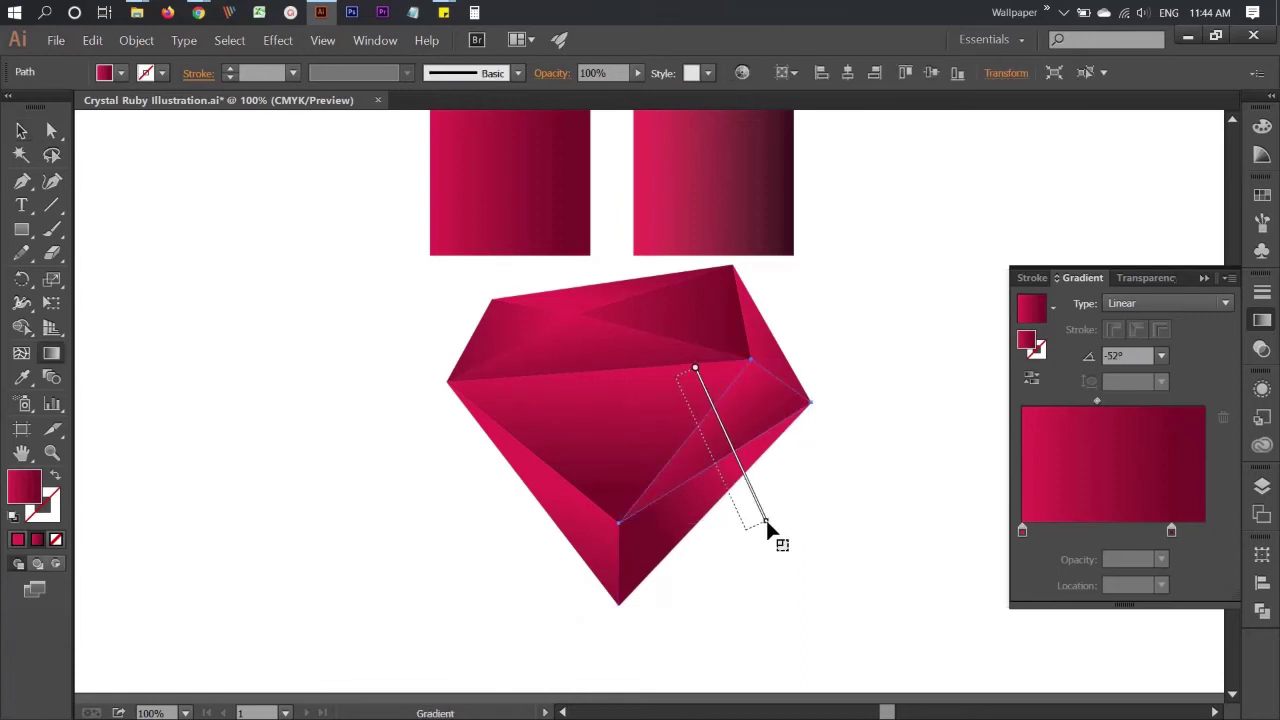
left_click_drag(737, 357, 703, 523)
left_click_drag(772, 383, 682, 500)
mouse_move(783, 380)
left_mouse_down()
mouse_move(666, 486)
mouse_move(960, 328)
left_mouse_up()
key("v")
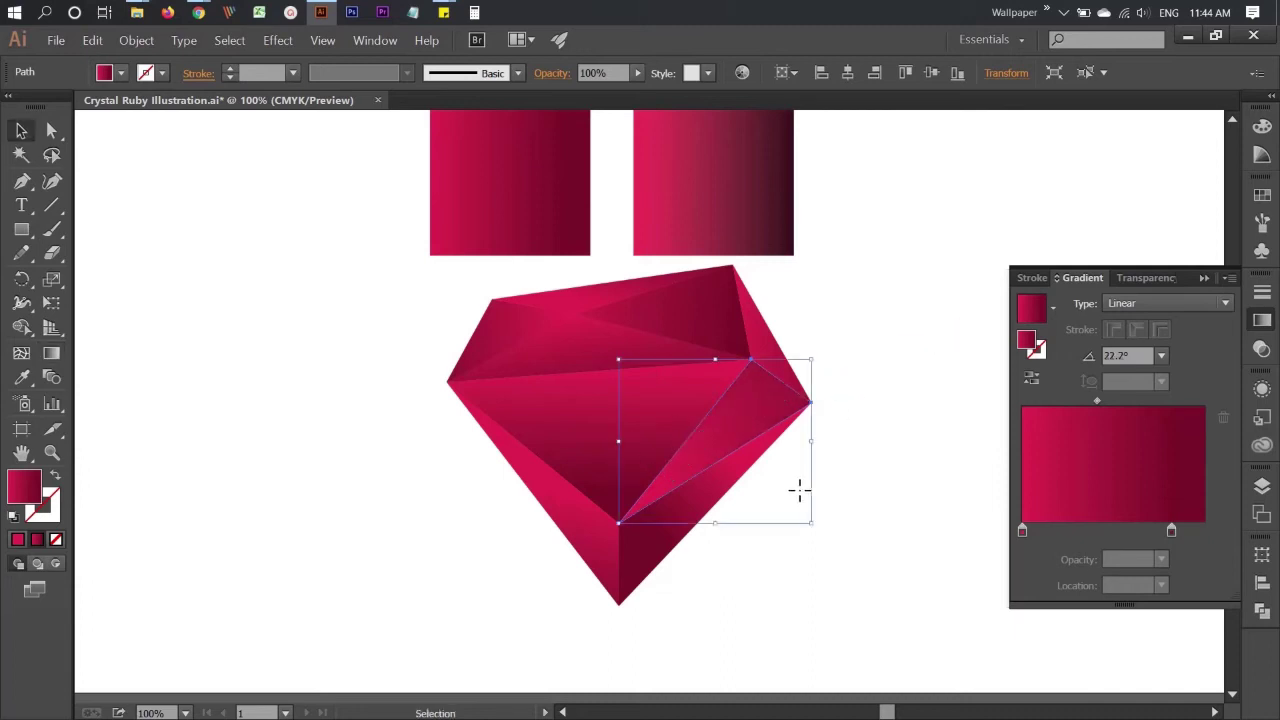
left_click(797, 491)
scroll(862, 500, "down", 1, "alt")
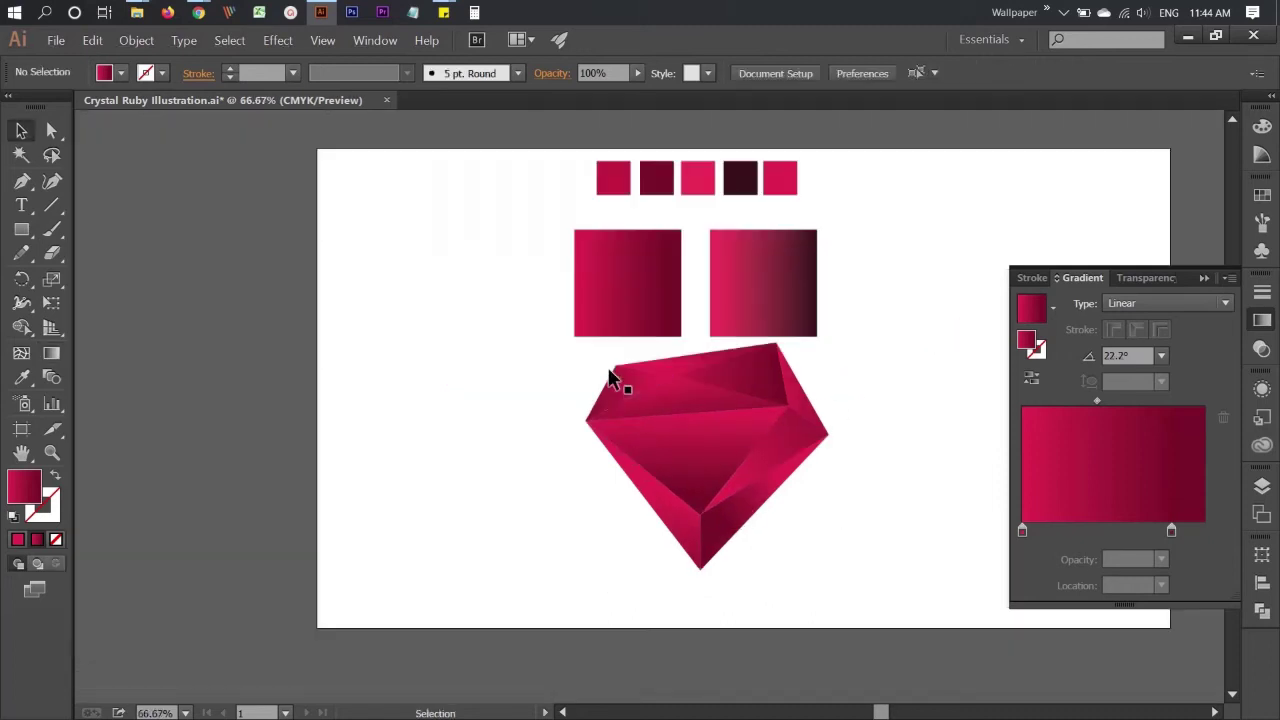
Move both gradient sample squares off the artboard to the left
left_click(652, 291)
left_click(753, 296, "shift")
mouse_move(753, 296)
left_mouse_down()
mouse_move(410, 324)
mouse_move(250, 290)
left_mouse_up()
left_click(394, 298)
Create a rectangle and stretch it to the artboard's top and left edges
left_click(21, 229)
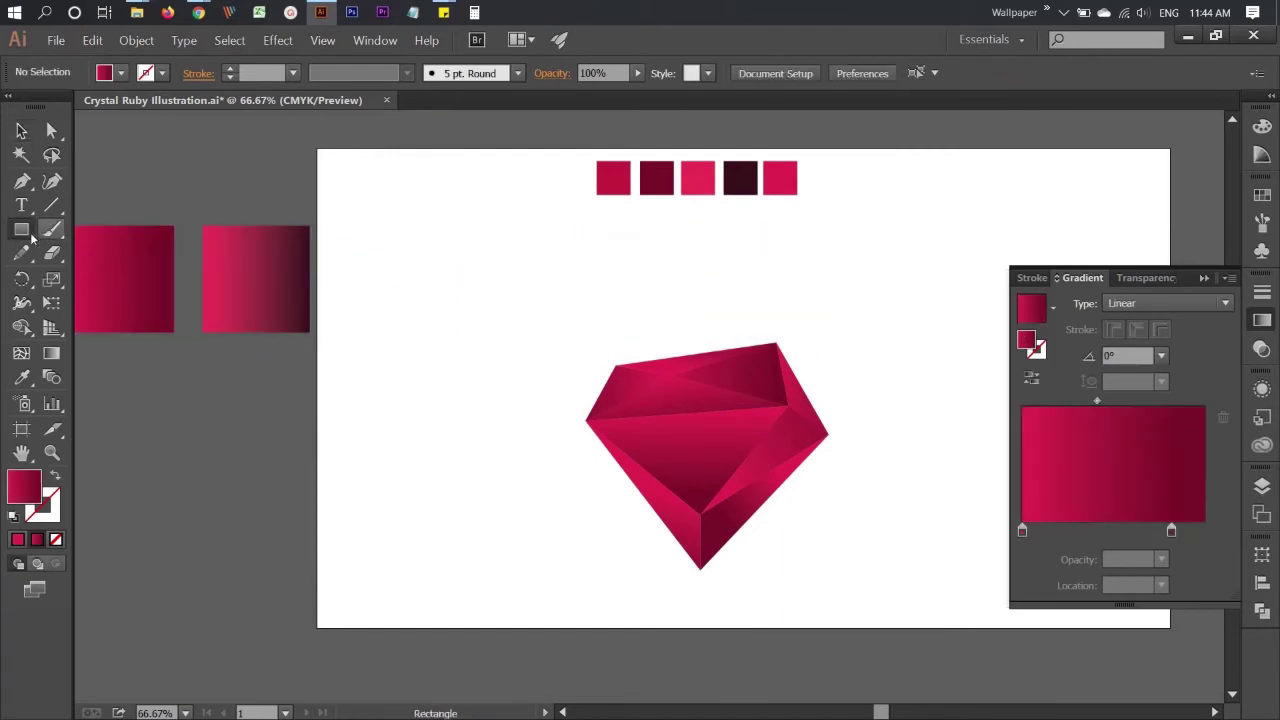
left_click(437, 298)
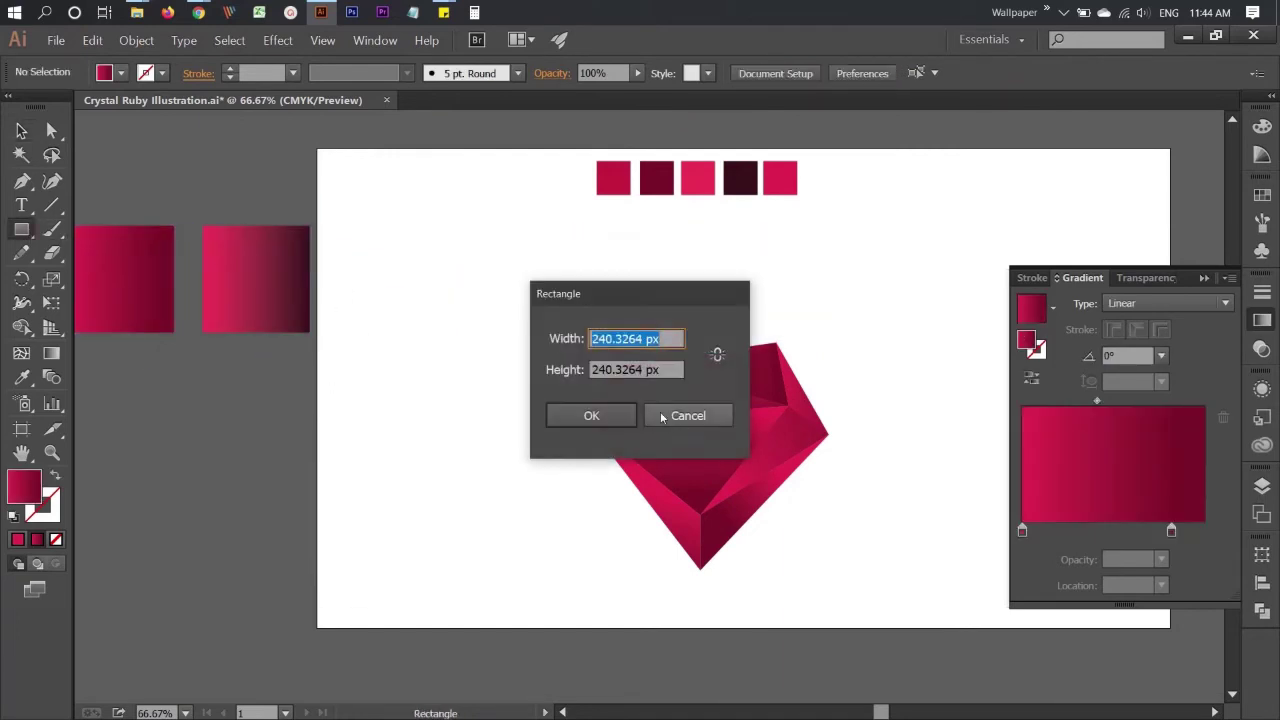
left_click(592, 415)
key("v")
left_click_drag(490, 298, 490, 148)
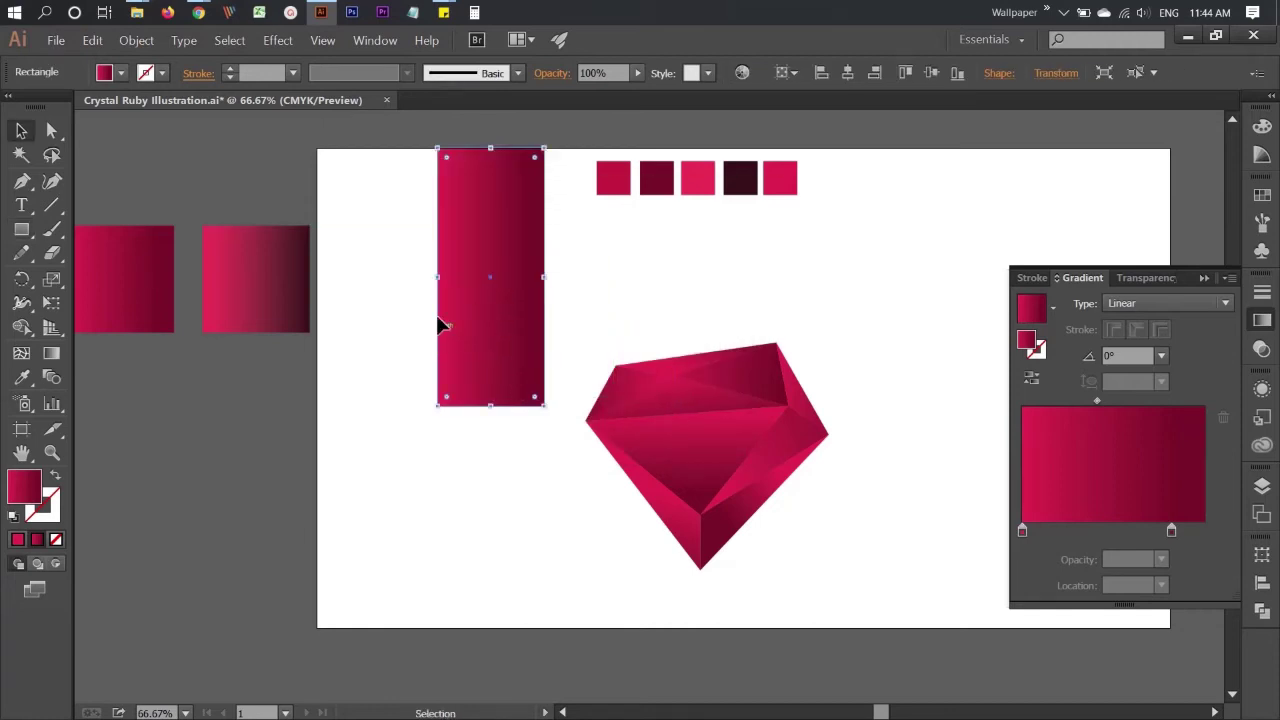
left_click_drag(441, 278, 318, 278)
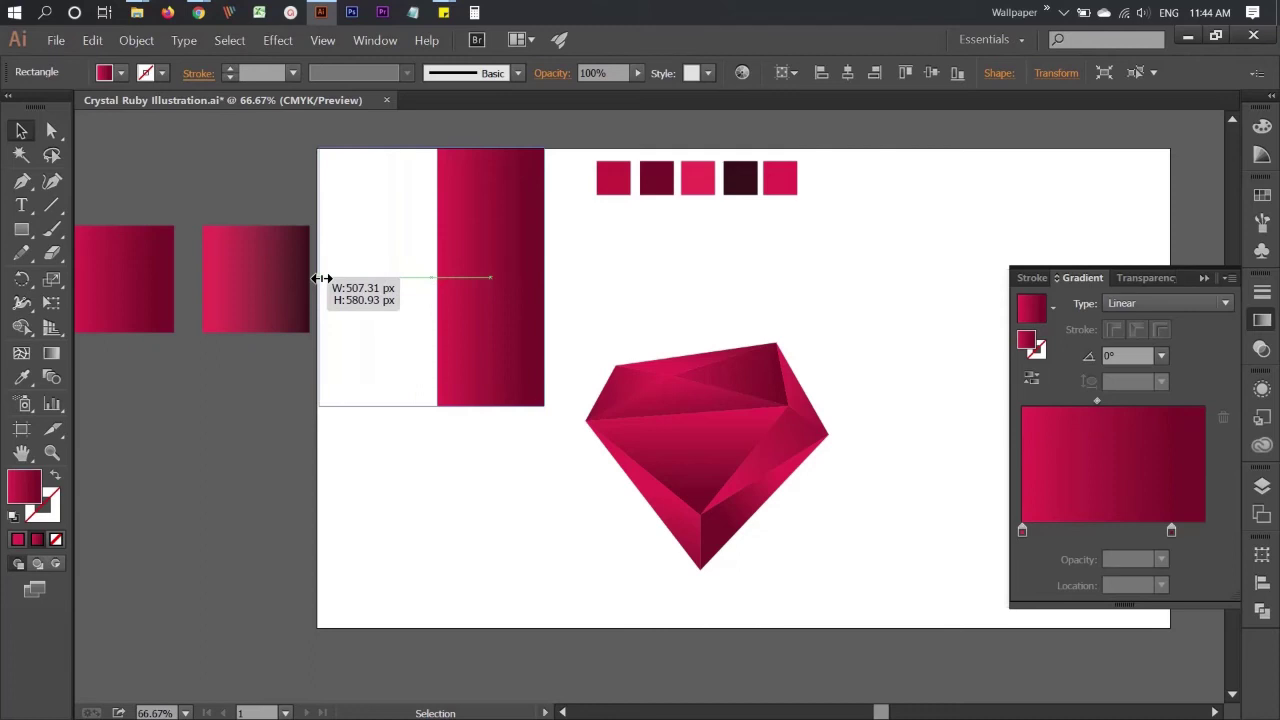
Set its fill to None and extend it to the artboard's right and bottom edges
left_click(55, 540)
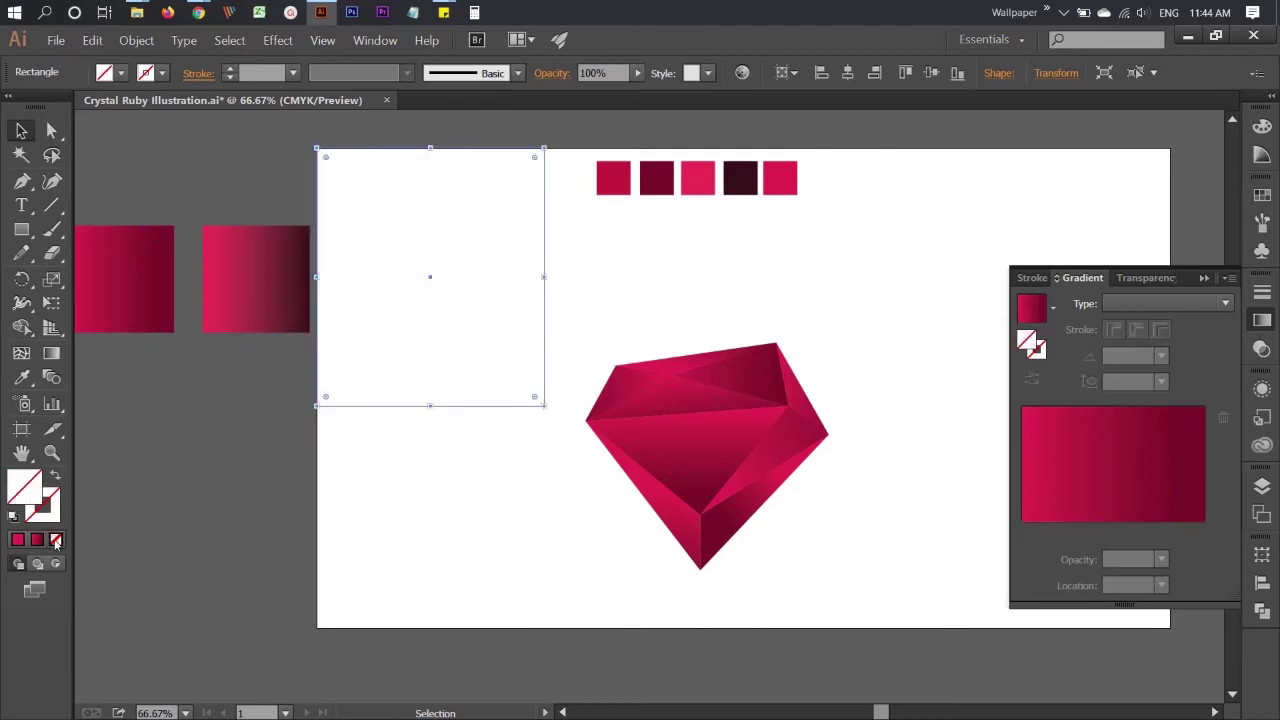
scroll(723, 451, "down", 1)
left_click_drag(818, 440, 618, 442)
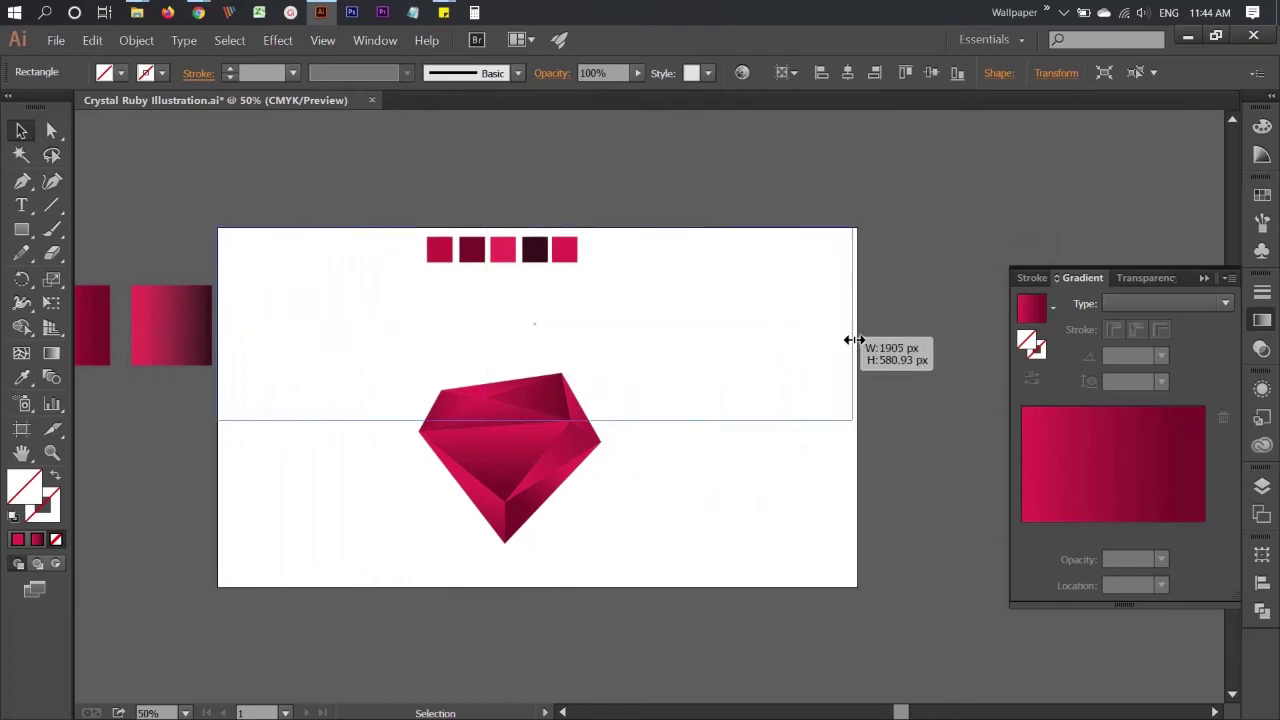
left_click_drag(822, 338, 857, 343)
left_click_drag(537, 421, 527, 588)
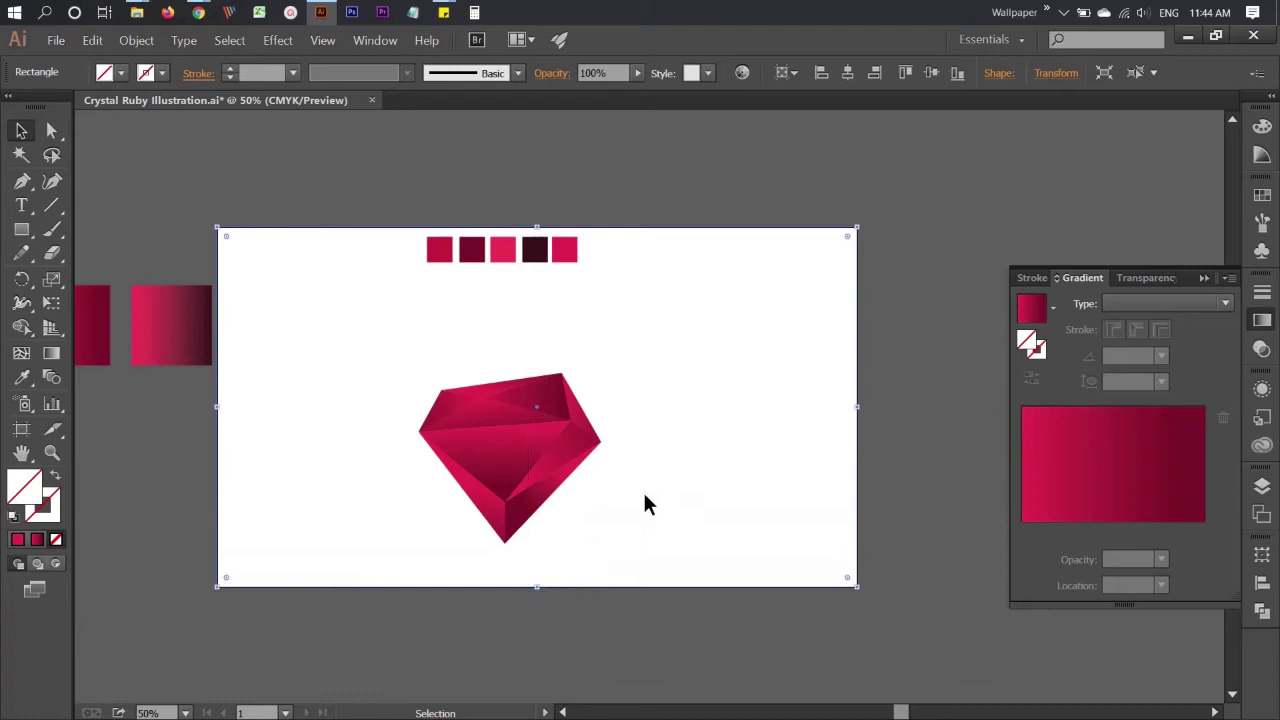
Fill the background rectangle with the pink swatch colour and send it to the back
left_click(22, 377)
left_click(503, 251)
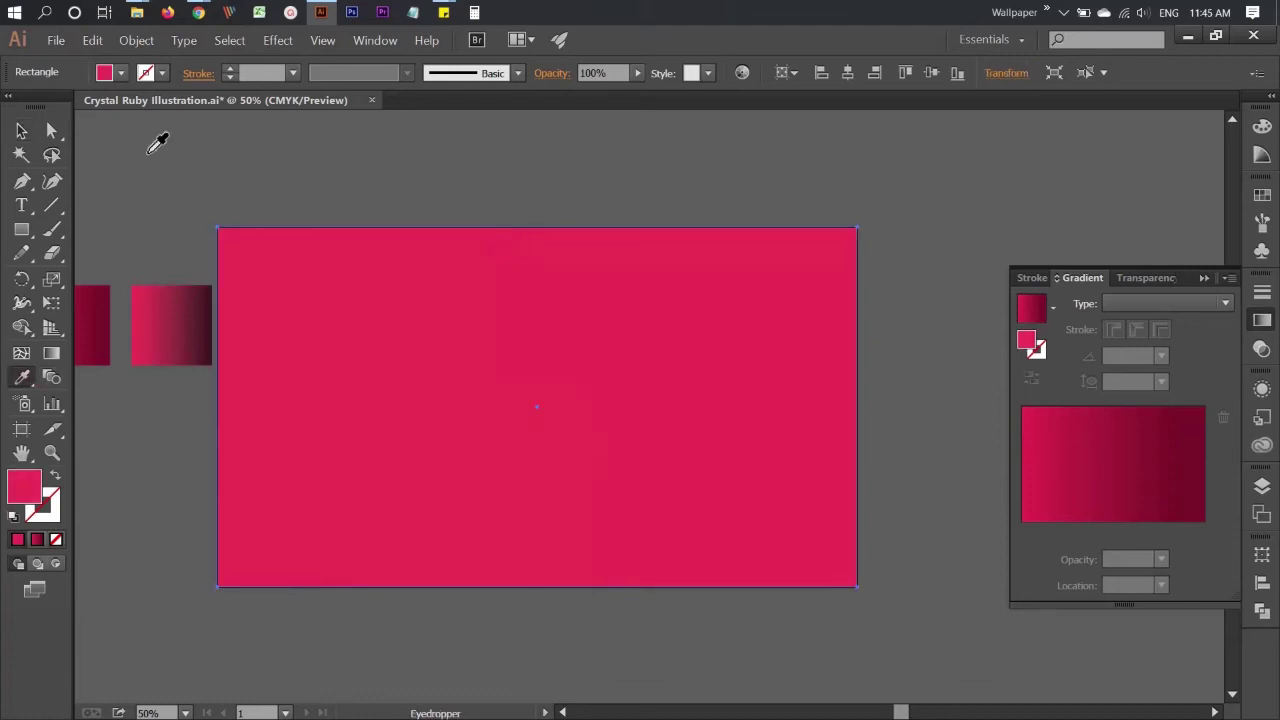
left_click(22, 131)
right_click(422, 303)
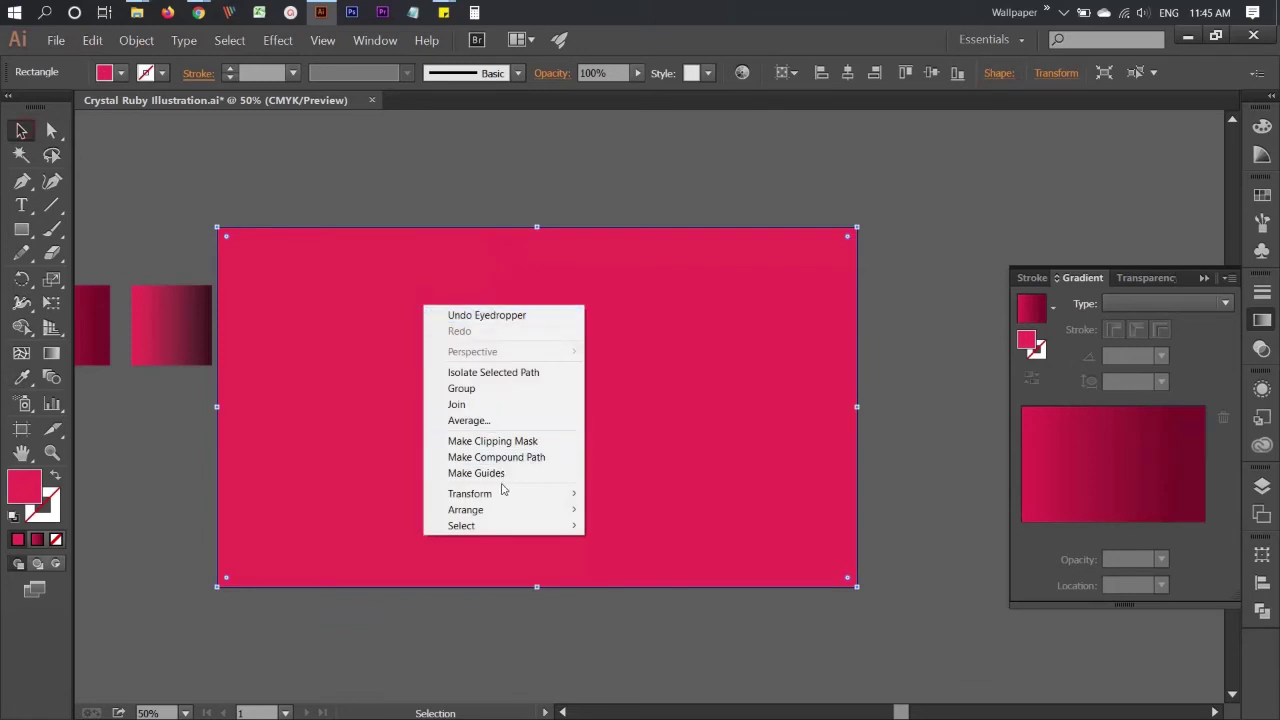
mouse_move(466, 510)
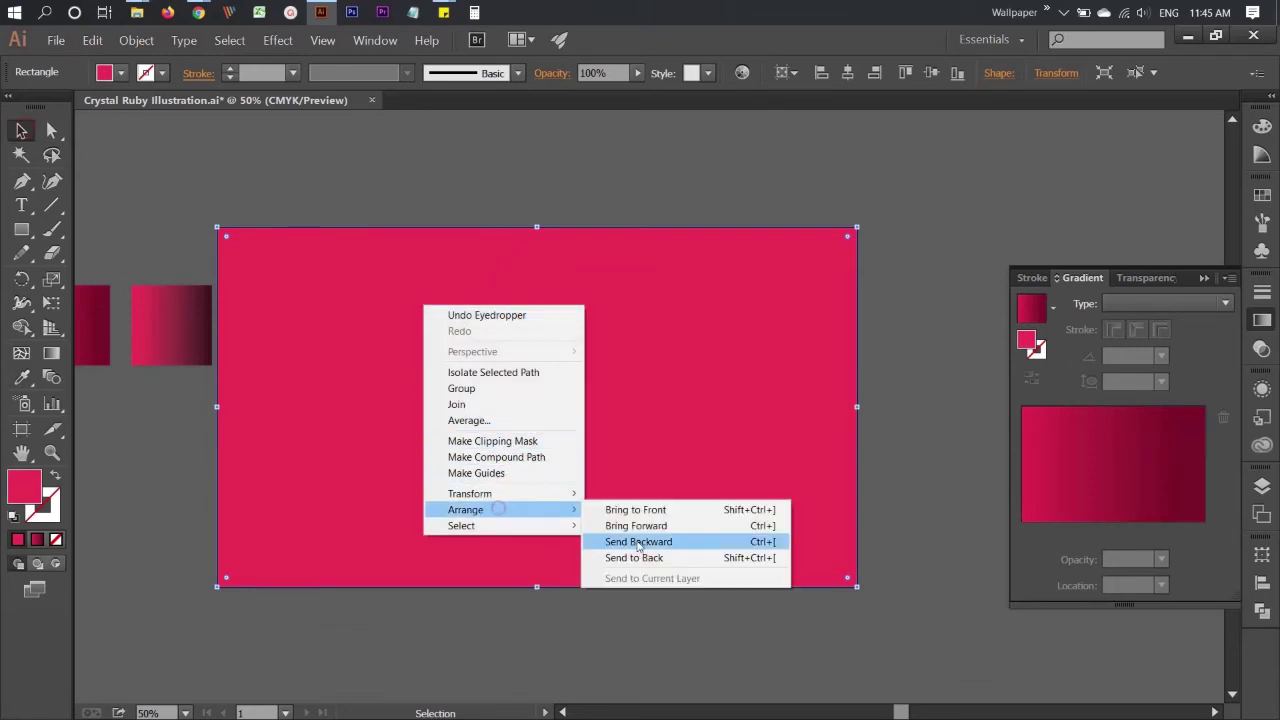
left_click(652, 556)
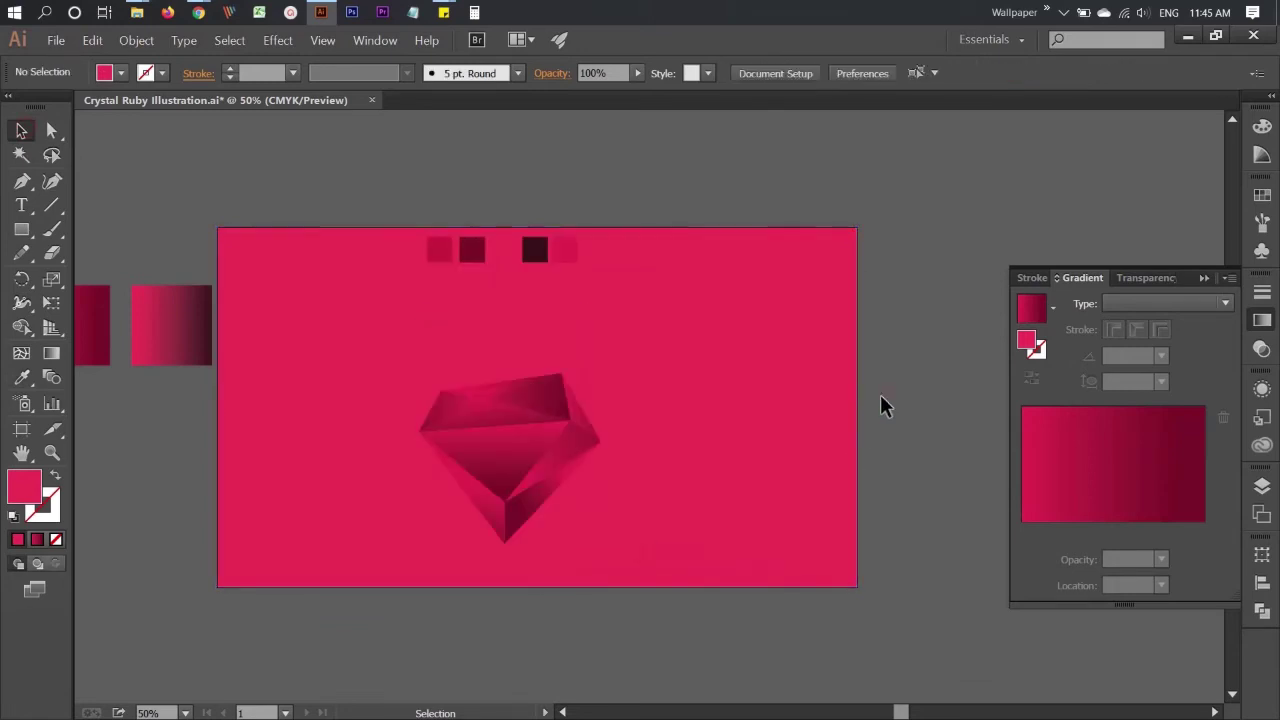
right_click(726, 365)
left_click(676, 330)
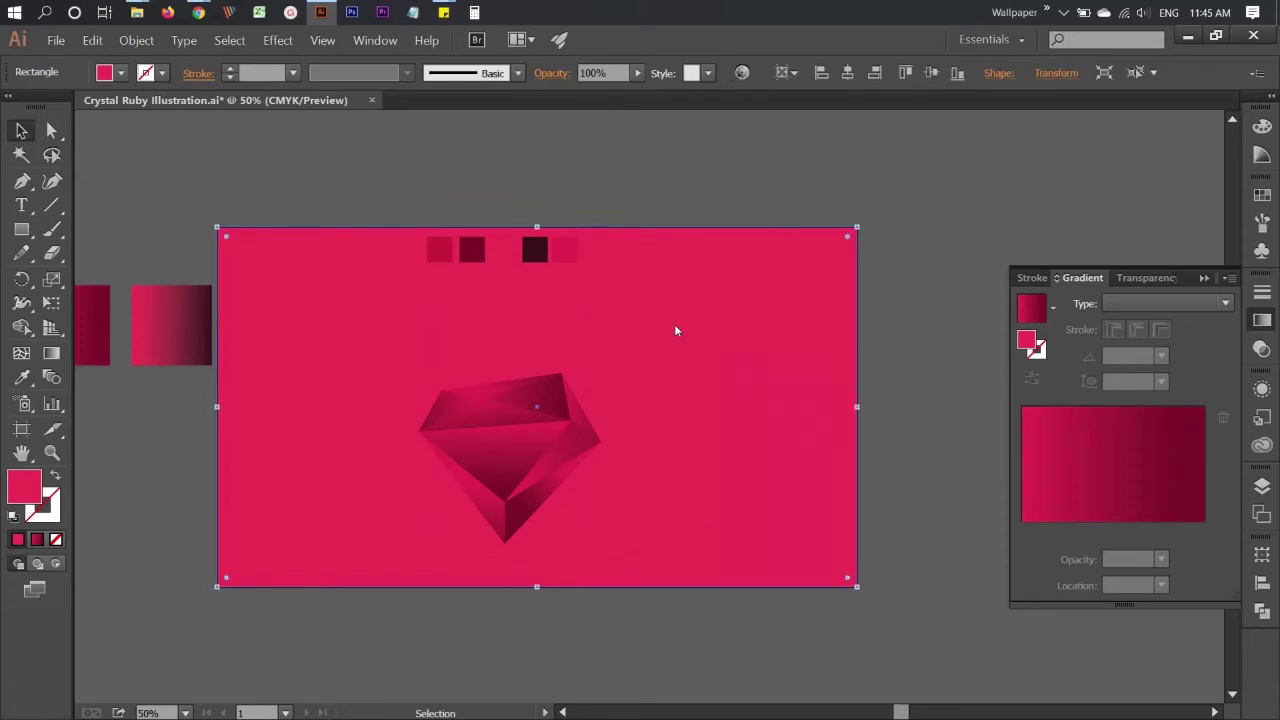
Lock the background, then move the swatches above the artboard and the ruby up-right
left_click(137, 40)
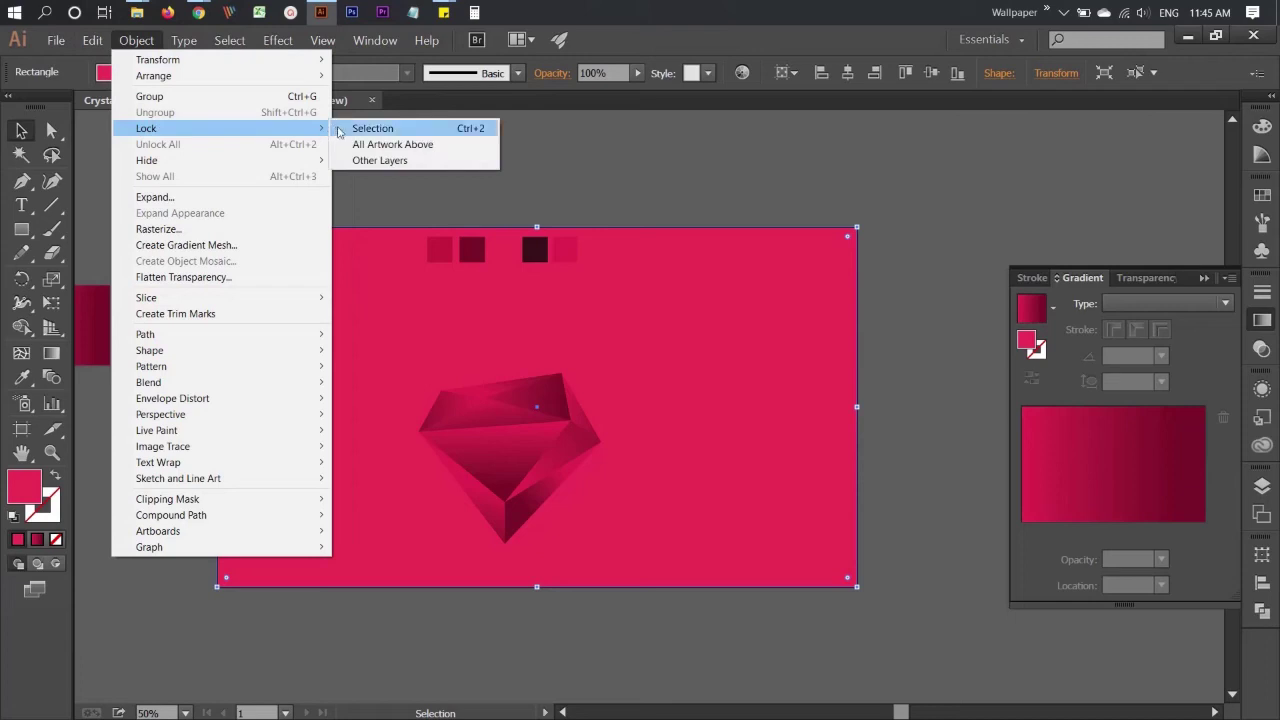
left_click(370, 128)
left_click(534, 250)
left_click_drag(534, 250, 544, 189)
left_click(523, 471)
left_click_drag(523, 471, 550, 413)
left_click(678, 440)
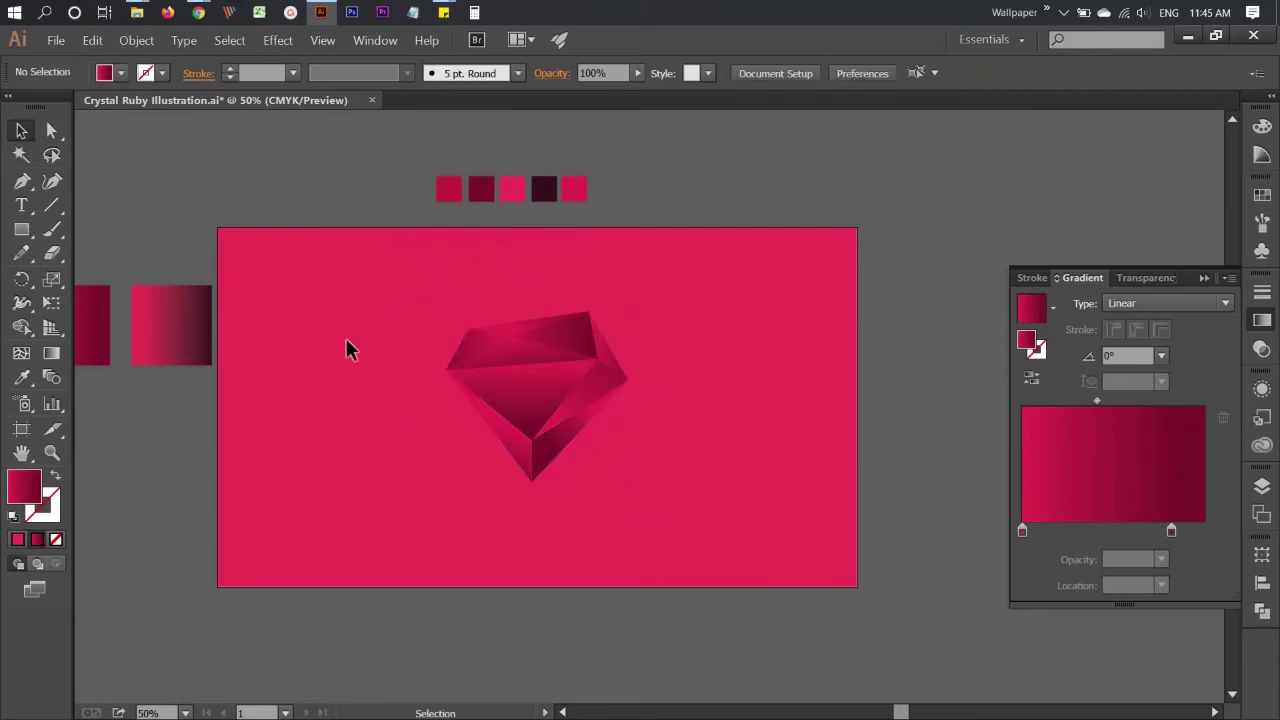
Select all ruby facets and raise the K value of the right gradient stop
left_click(697, 489)
left_click(696, 480)
left_click_drag(444, 295, 714, 493)
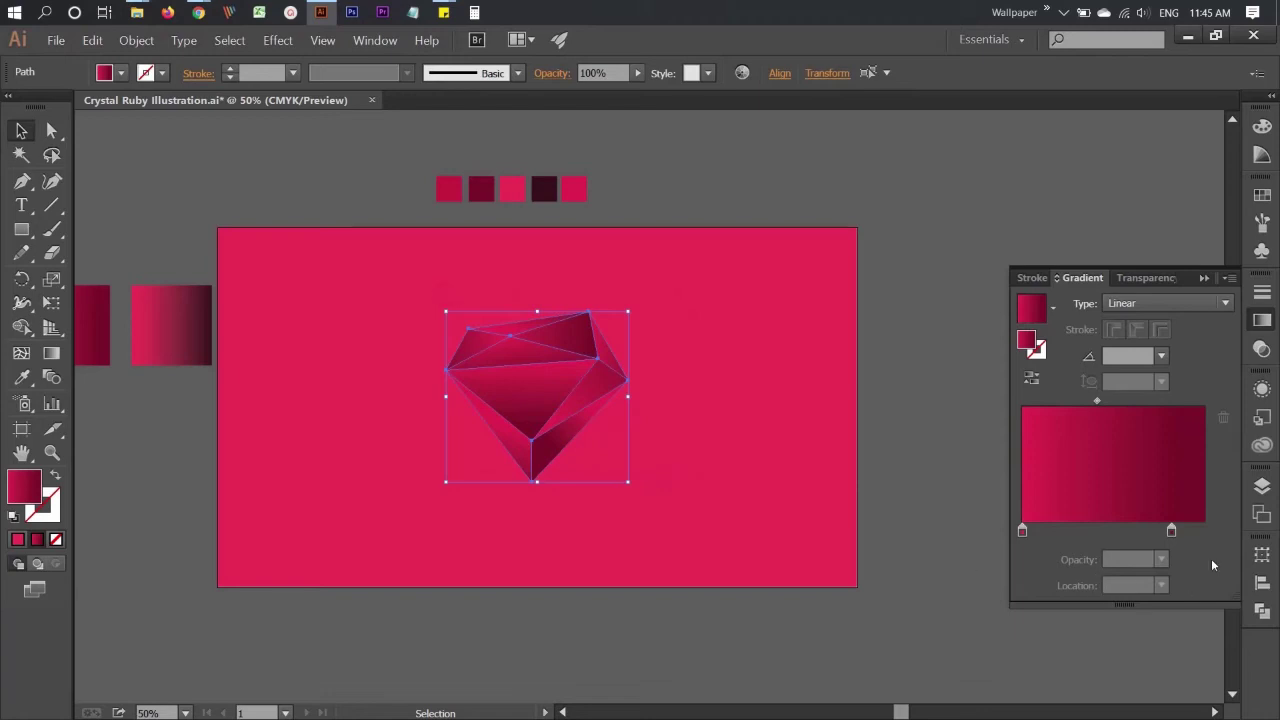
double_click(1172, 530)
left_click_drag(1058, 319, 1062, 322)
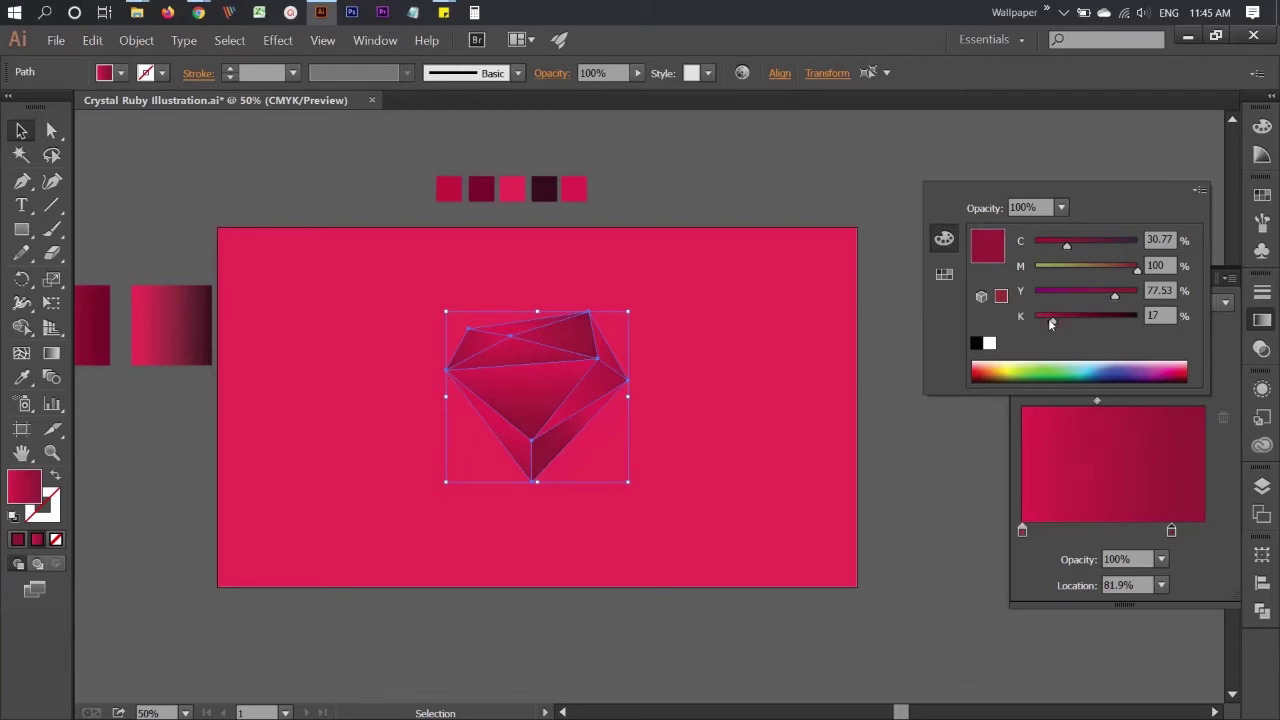
key("Escape")
left_click(270, 418)
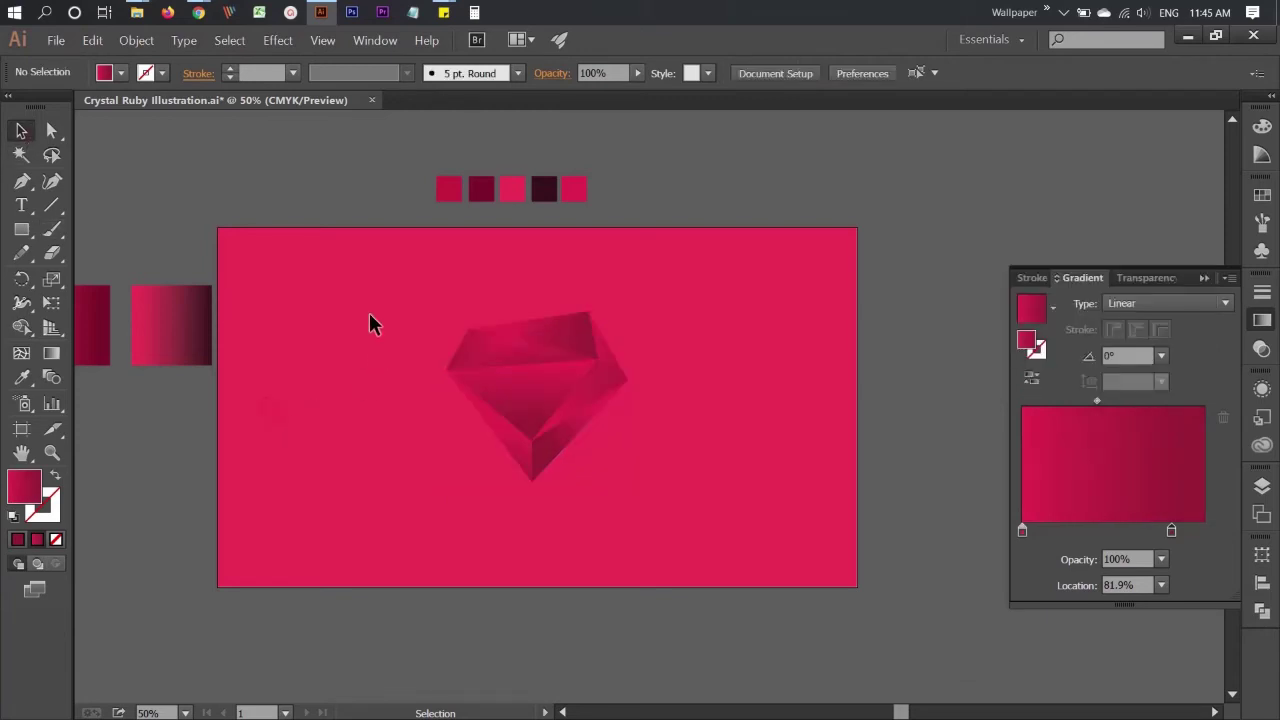
Re-angle the lower-right facet's gradient vertically, then reselect every facet
left_click_drag(370, 315, 744, 551)
left_click(550, 454)
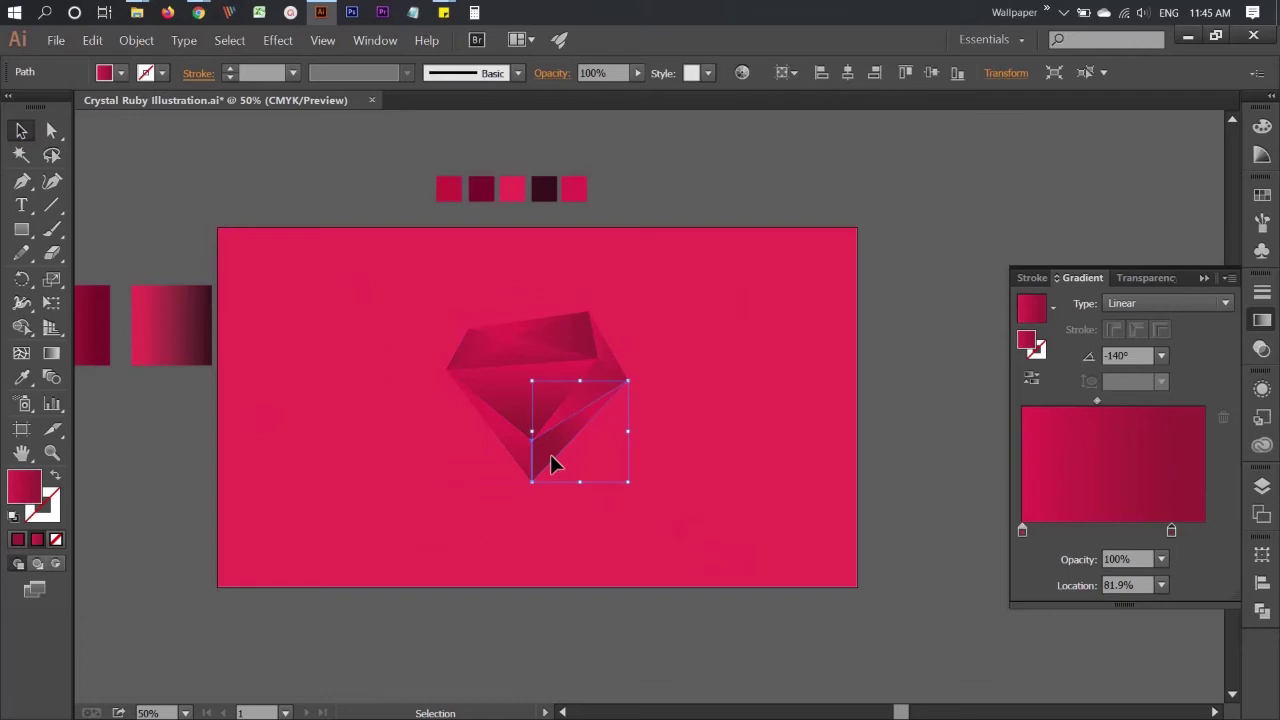
key("g")
left_click_drag(537, 432, 537, 472)
key("v")
left_click(537, 567)
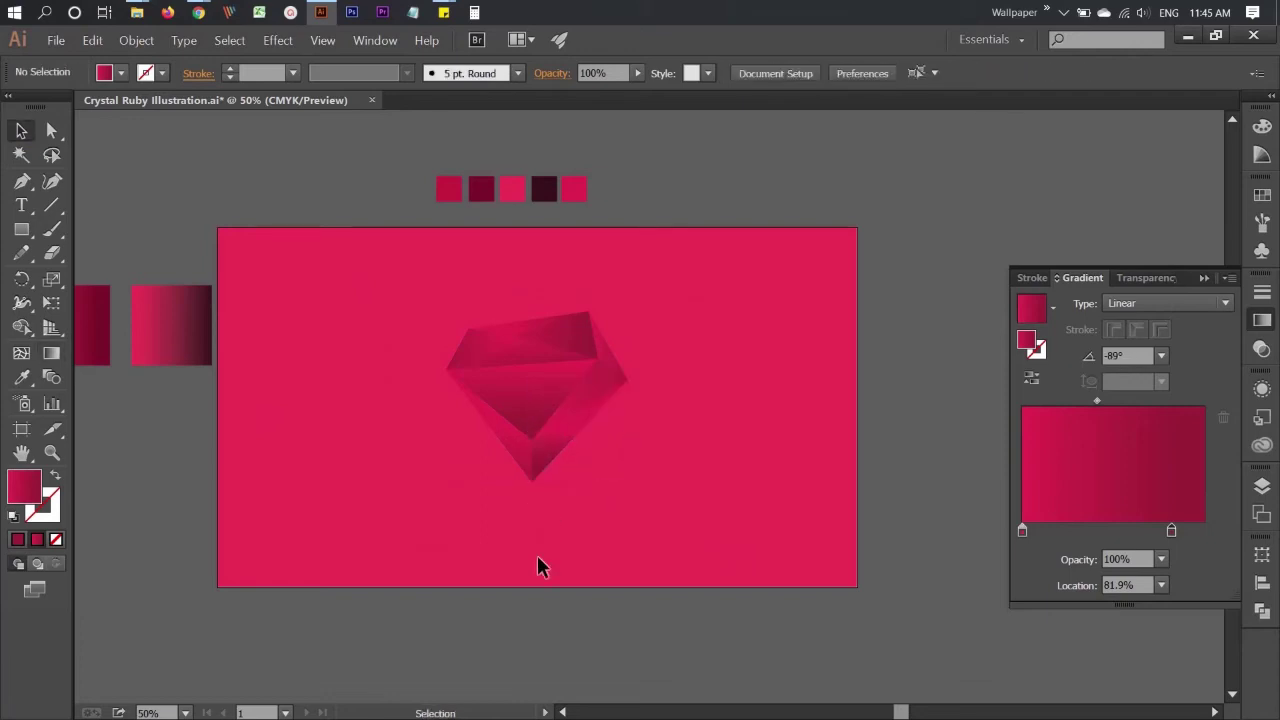
left_click(576, 392)
left_click(398, 462)
left_click_drag(440, 305, 657, 526)
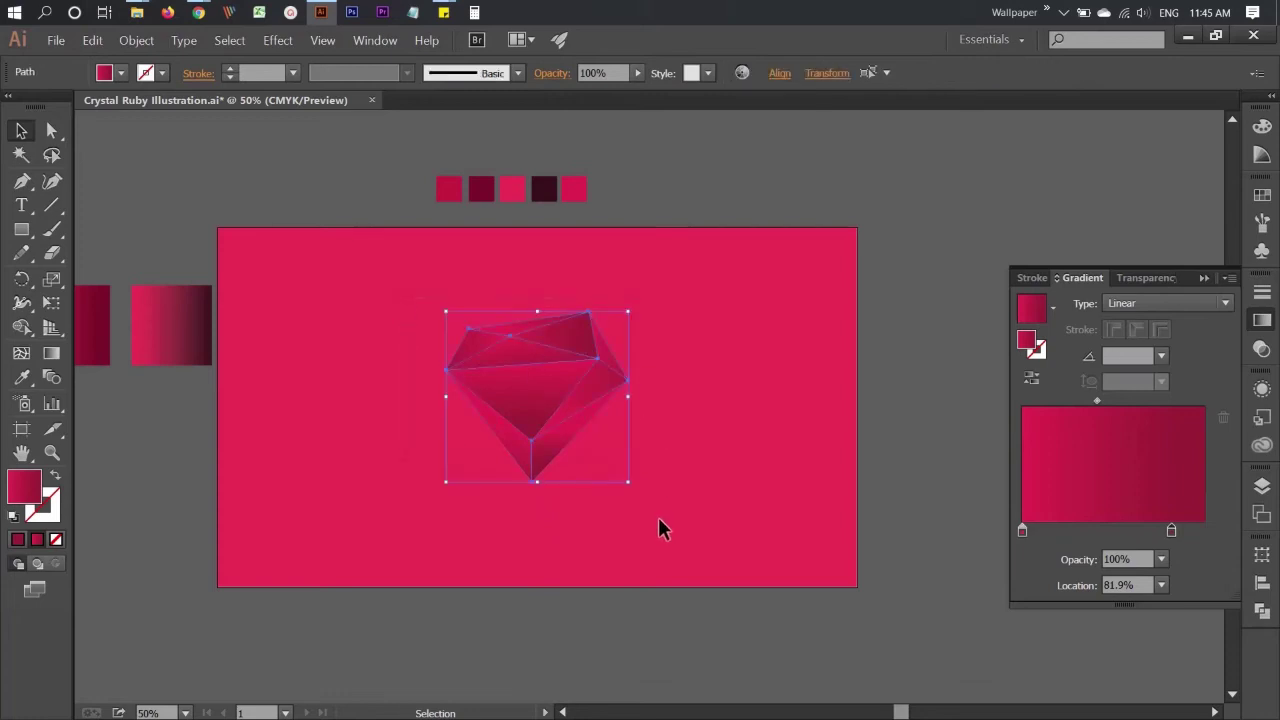
Group the ruby's facets and reselect the grouped gem
right_click(565, 350)
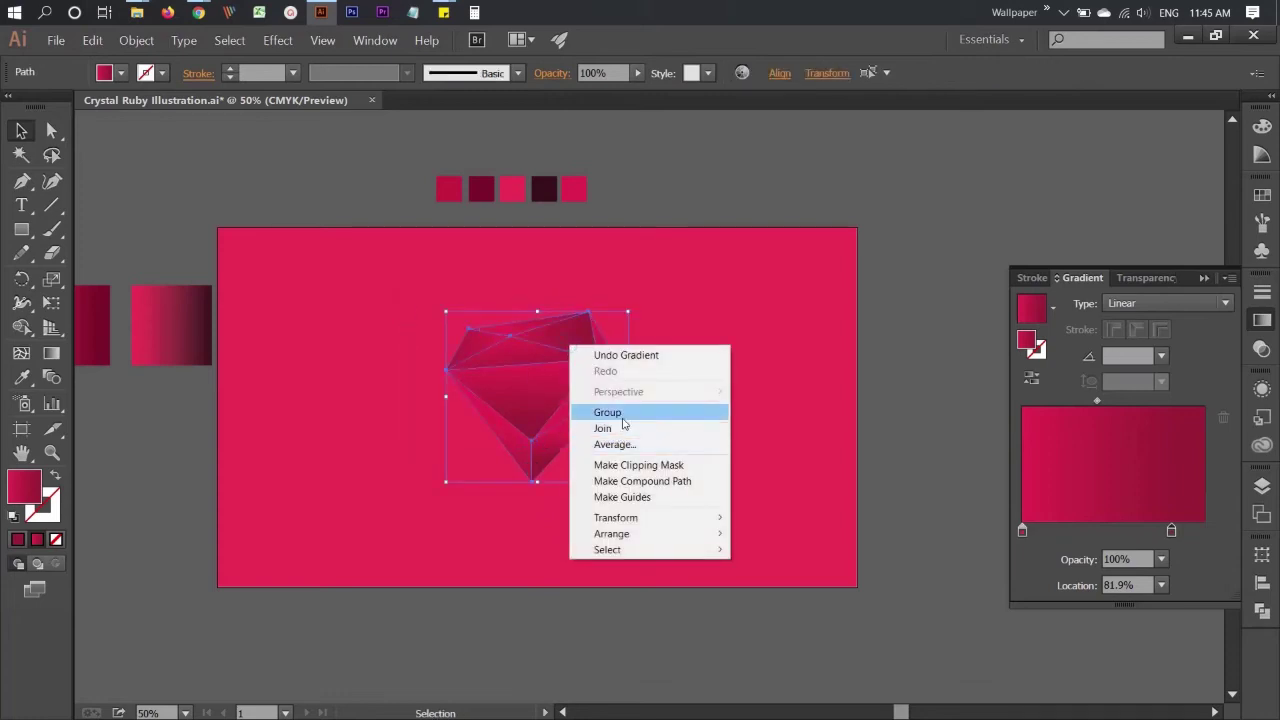
left_click(600, 411)
left_click(677, 415)
left_click(512, 373)
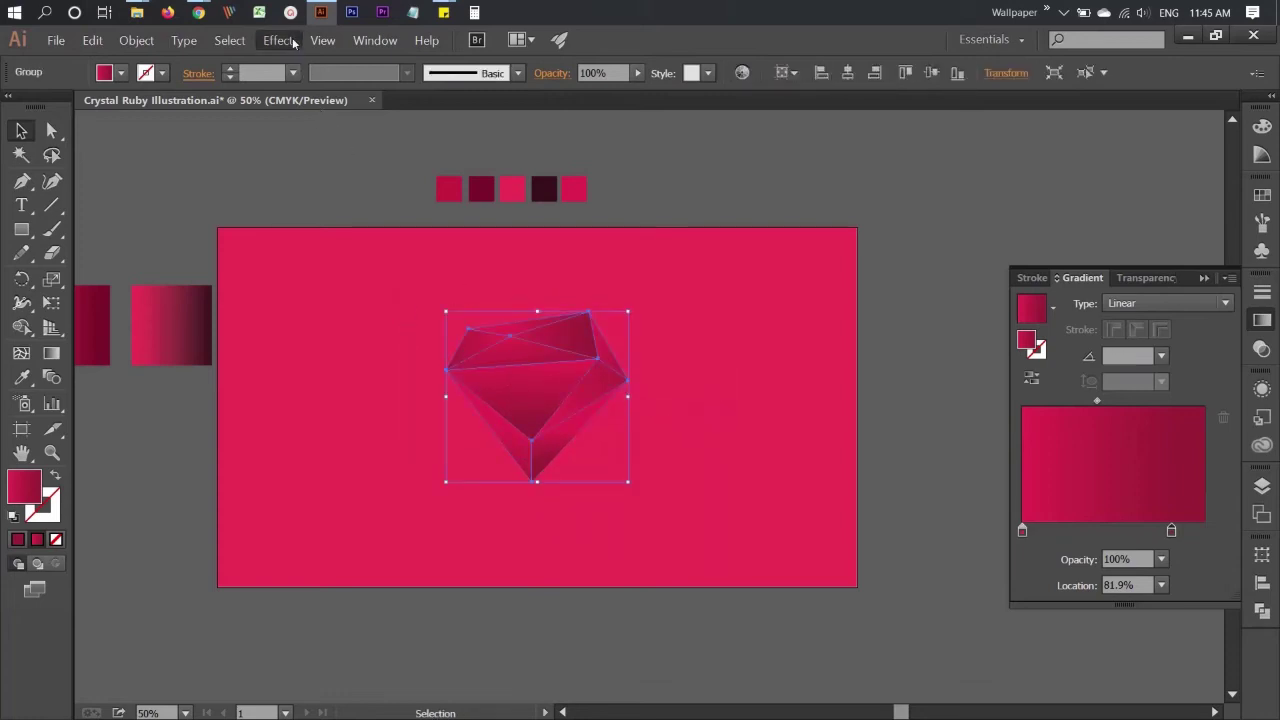
Apply a Screen Outer Glow with 90% opacity, 20 px blur and a brighter red colour
left_click(277, 40)
mouse_move(351, 257)
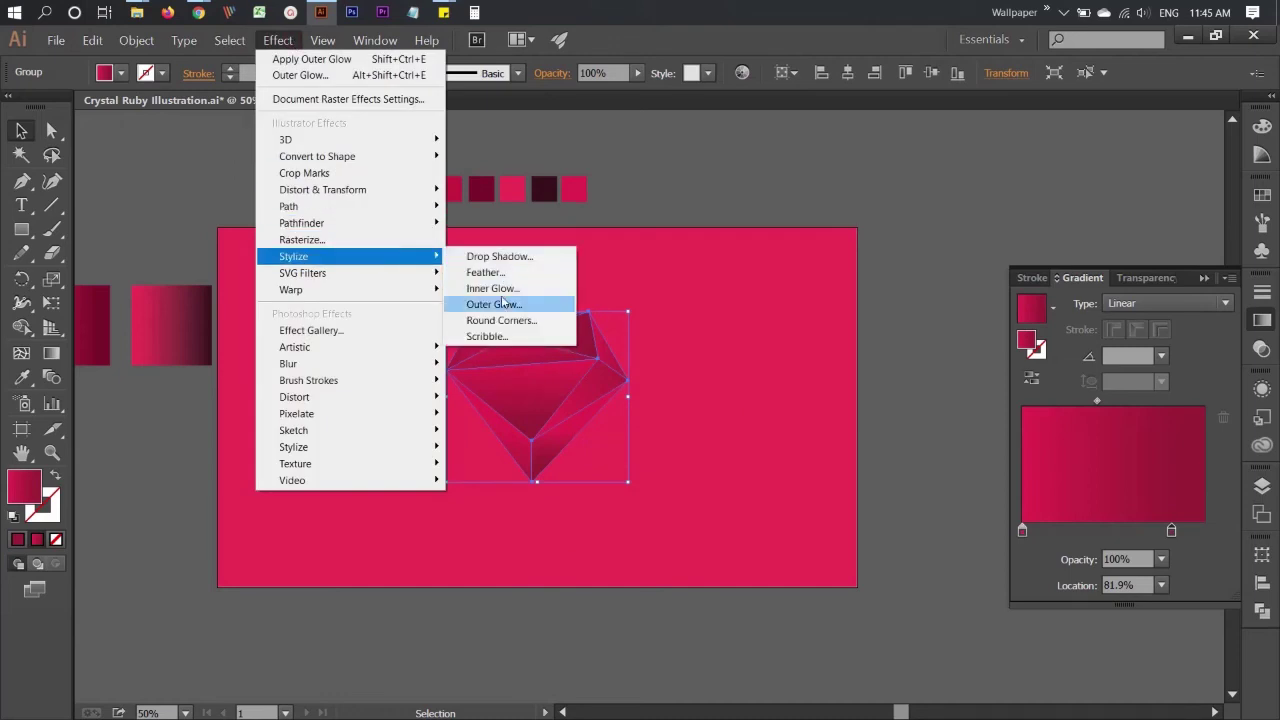
left_click(505, 304)
left_click(898, 318)
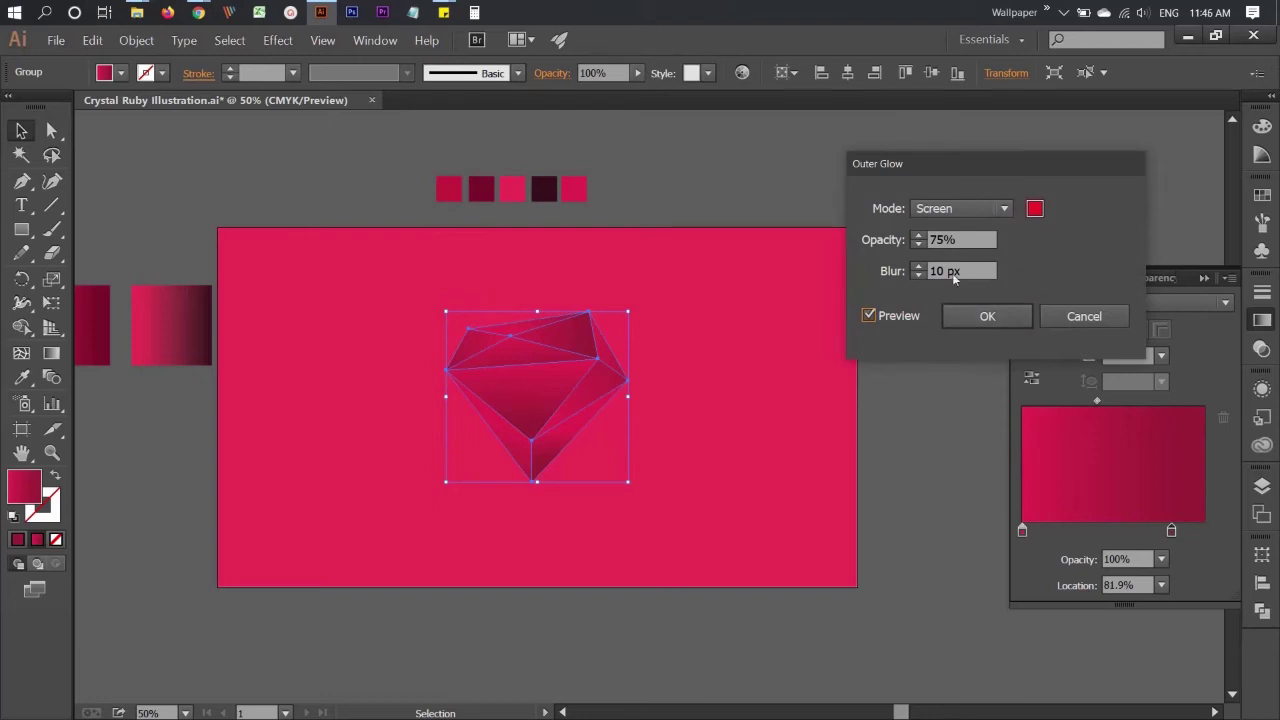
left_click(913, 240)
type("90")
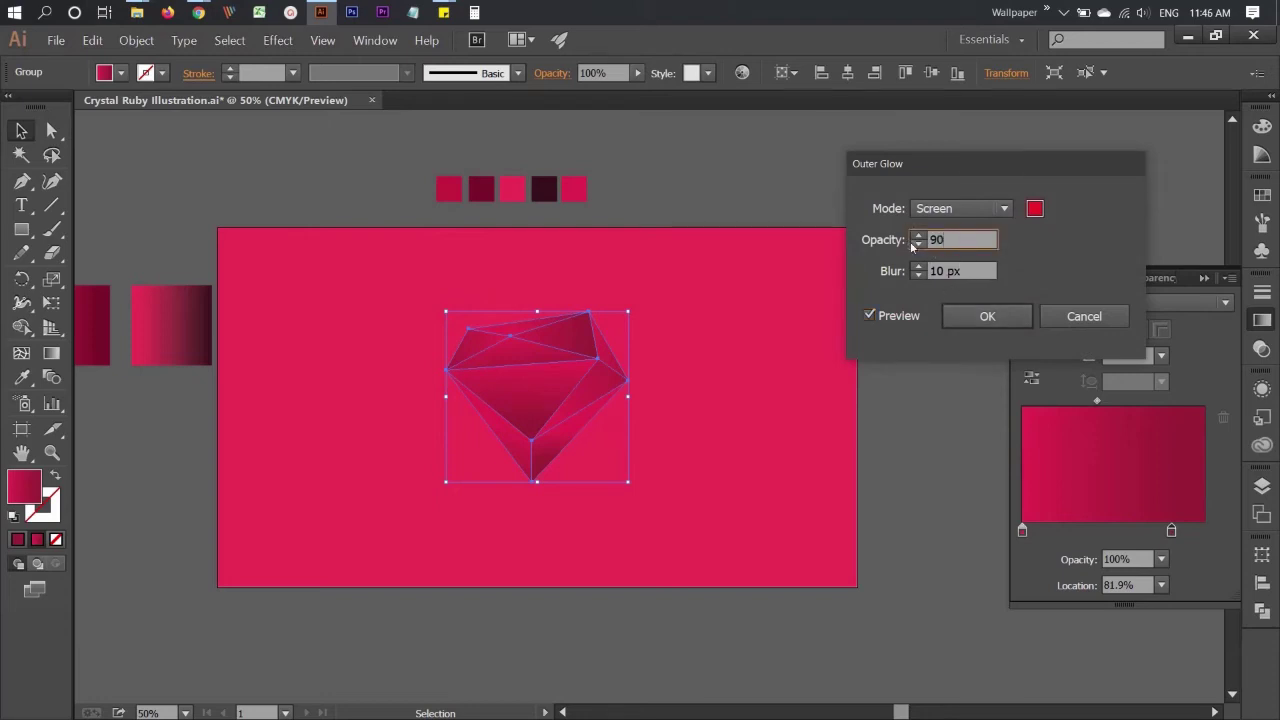
key("Tab")
type("20")
key("Tab")
left_click(1034, 211)
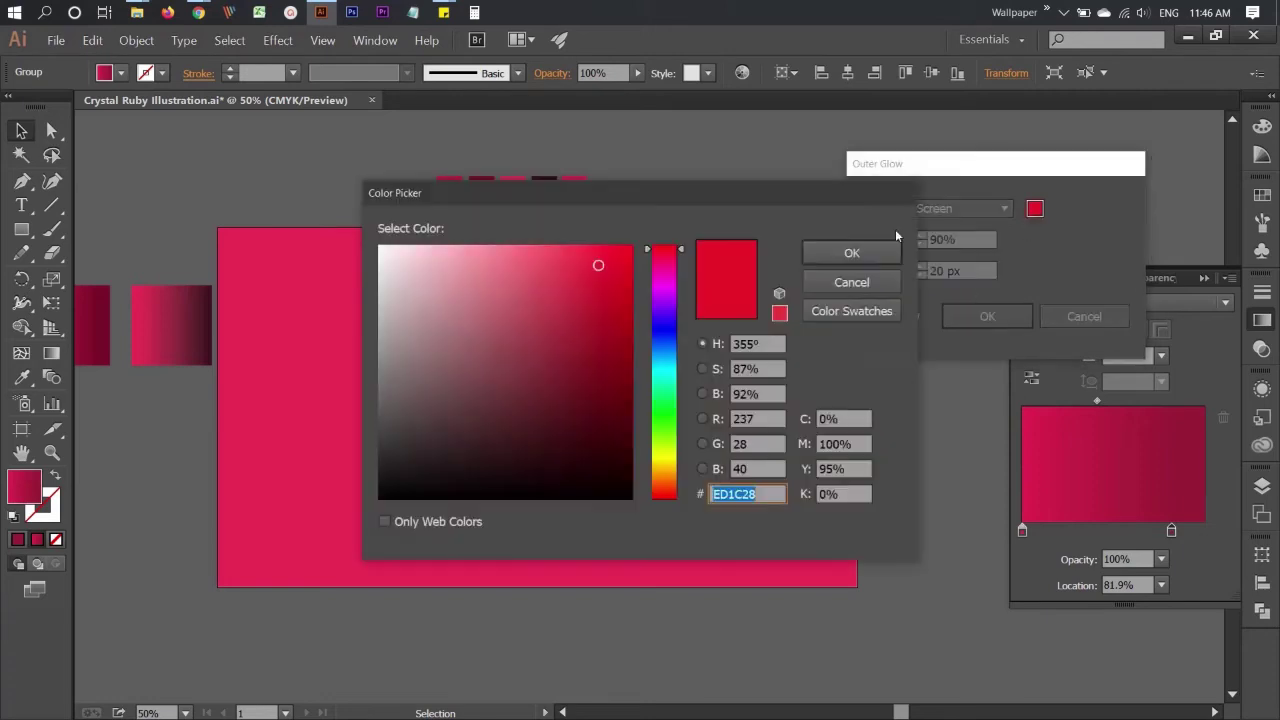
left_click_drag(615, 263, 619, 258)
left_click(851, 253)
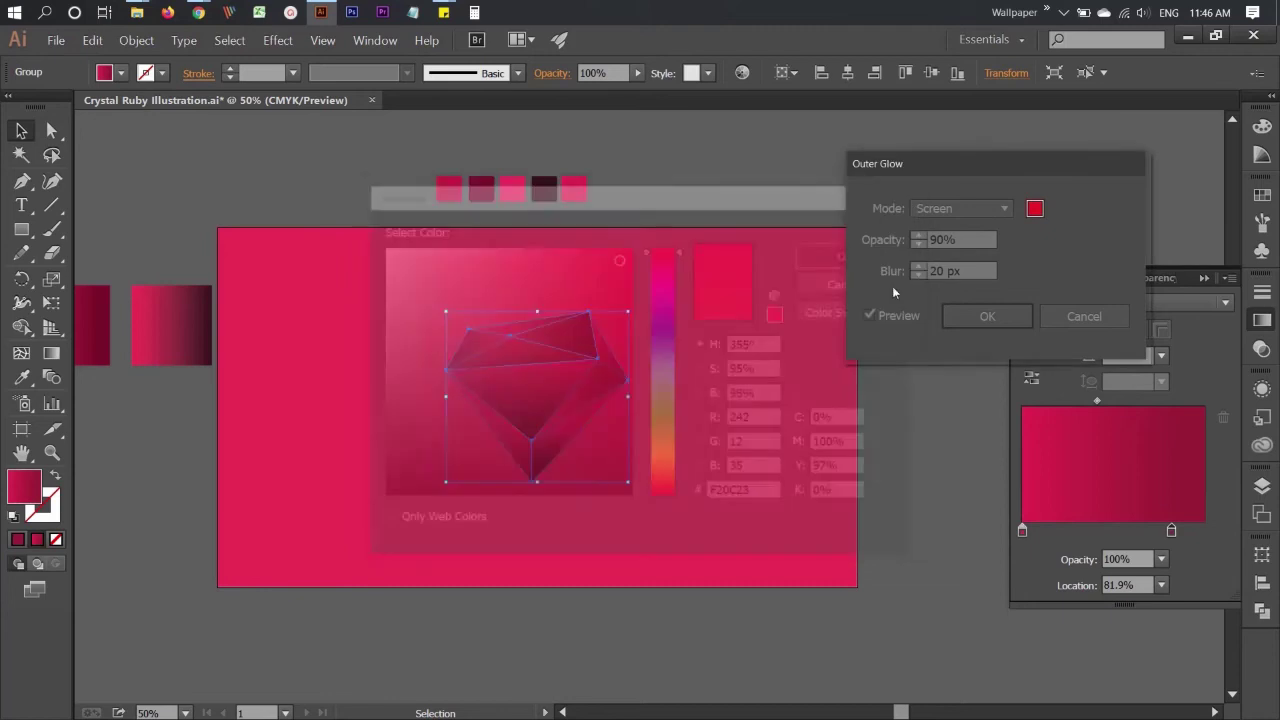
left_click(972, 319)
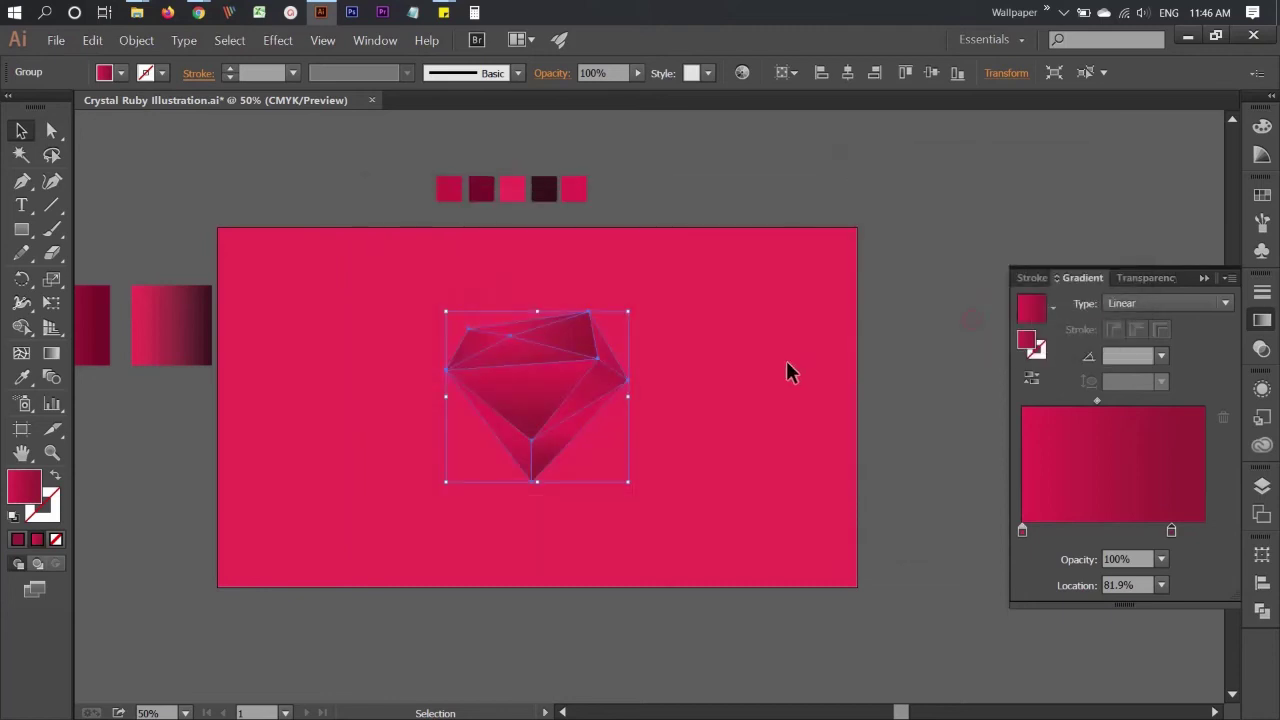
left_click(786, 360)
key("ctrl+plus")
key("ctrl+plus")
key("ctrl+plus")
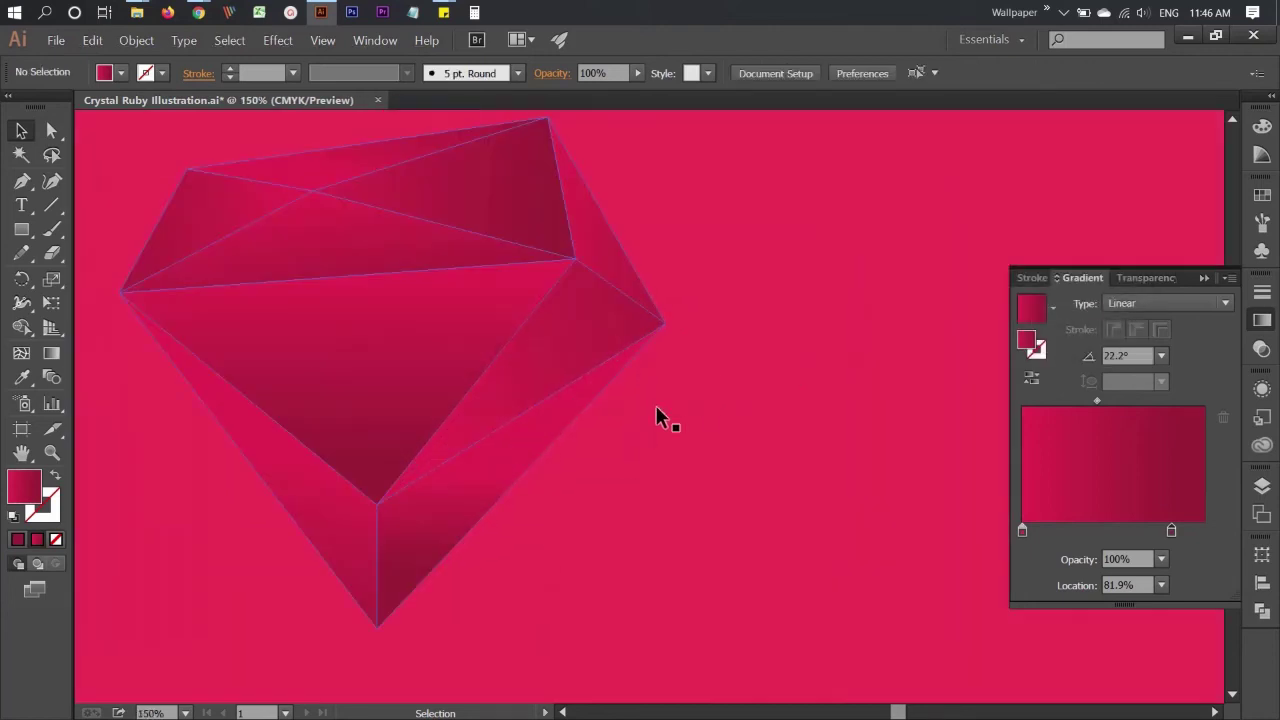
left_click_drag(657, 420, 888, 450)
left_click(538, 370)
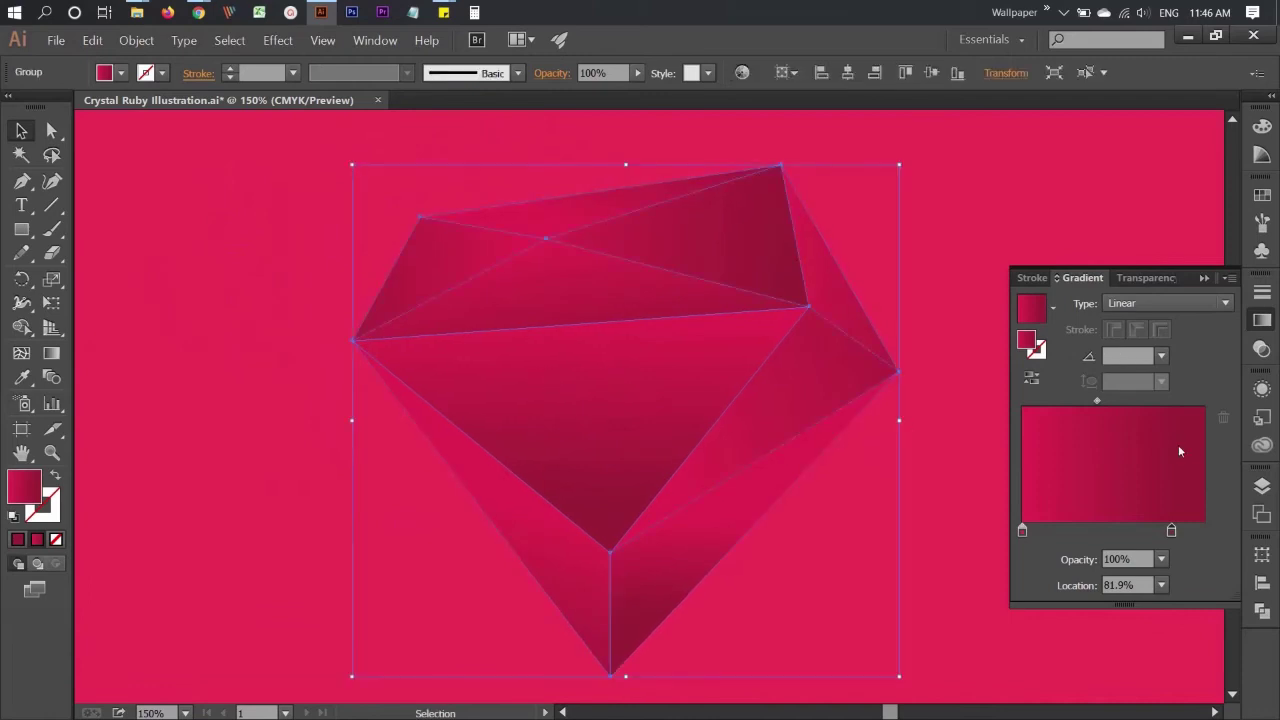
left_click(1262, 390)
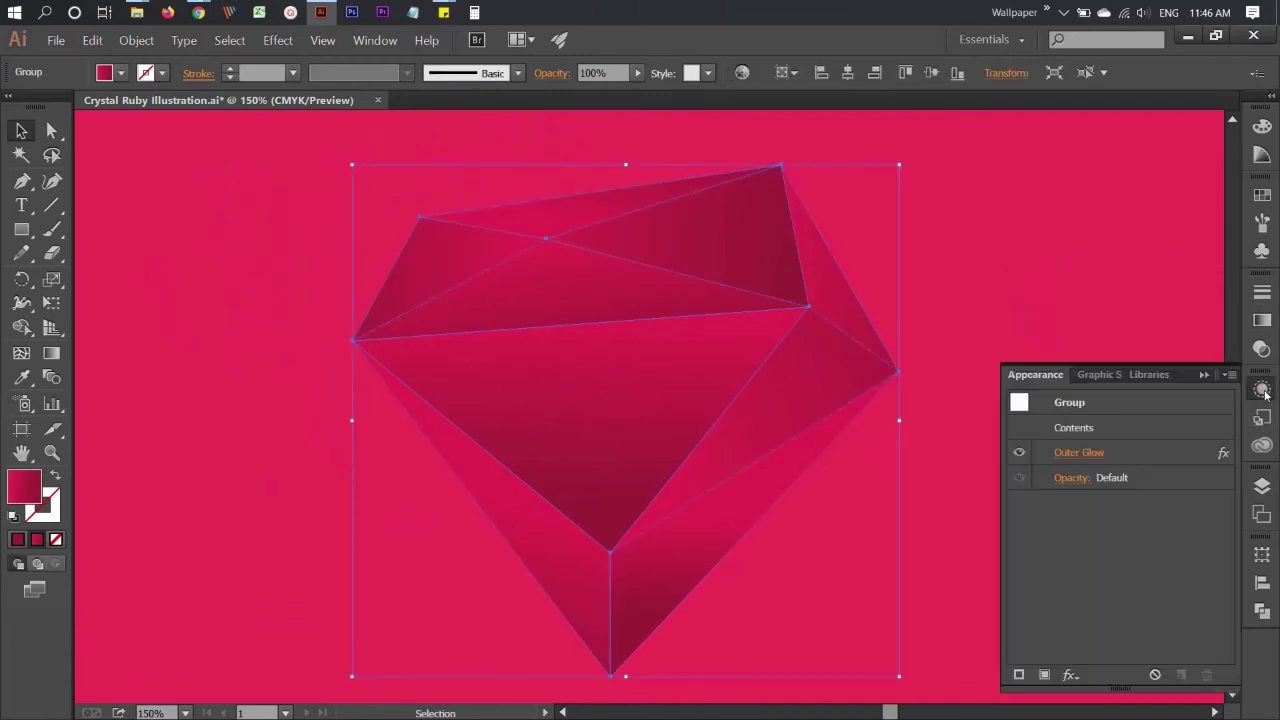
left_click(1017, 455)
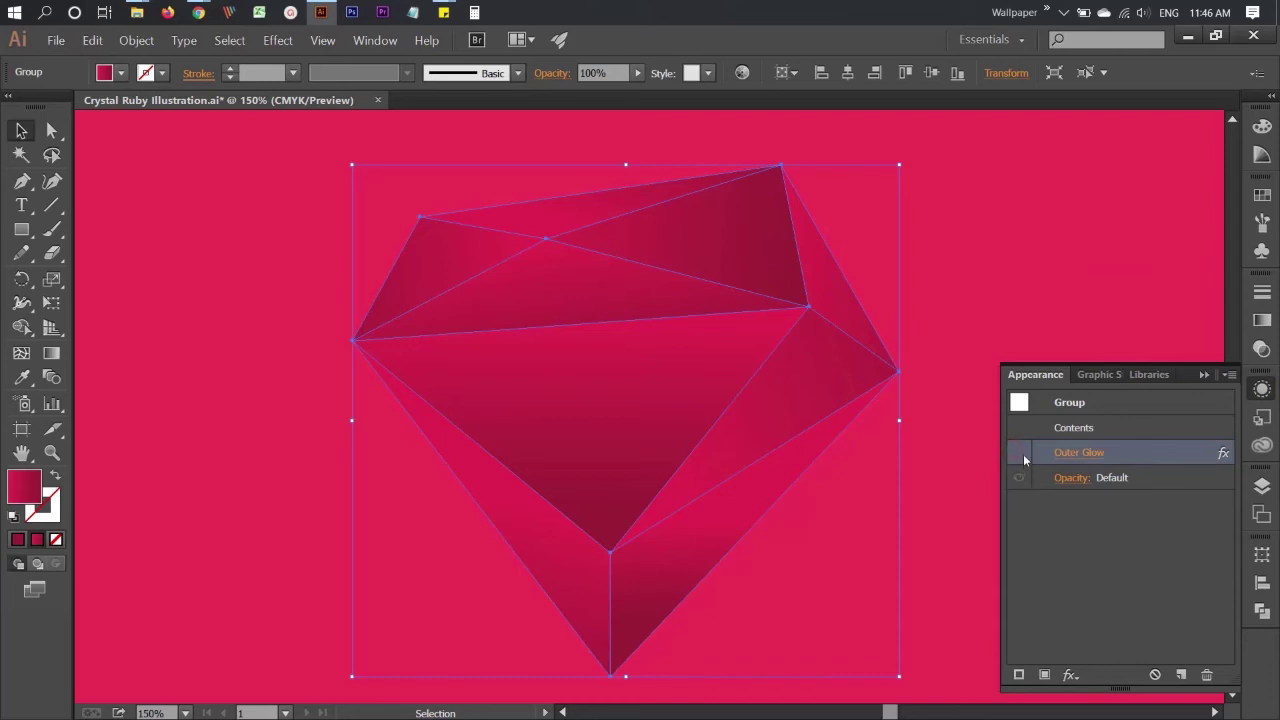
left_click(1260, 392)
left_click(1093, 333)
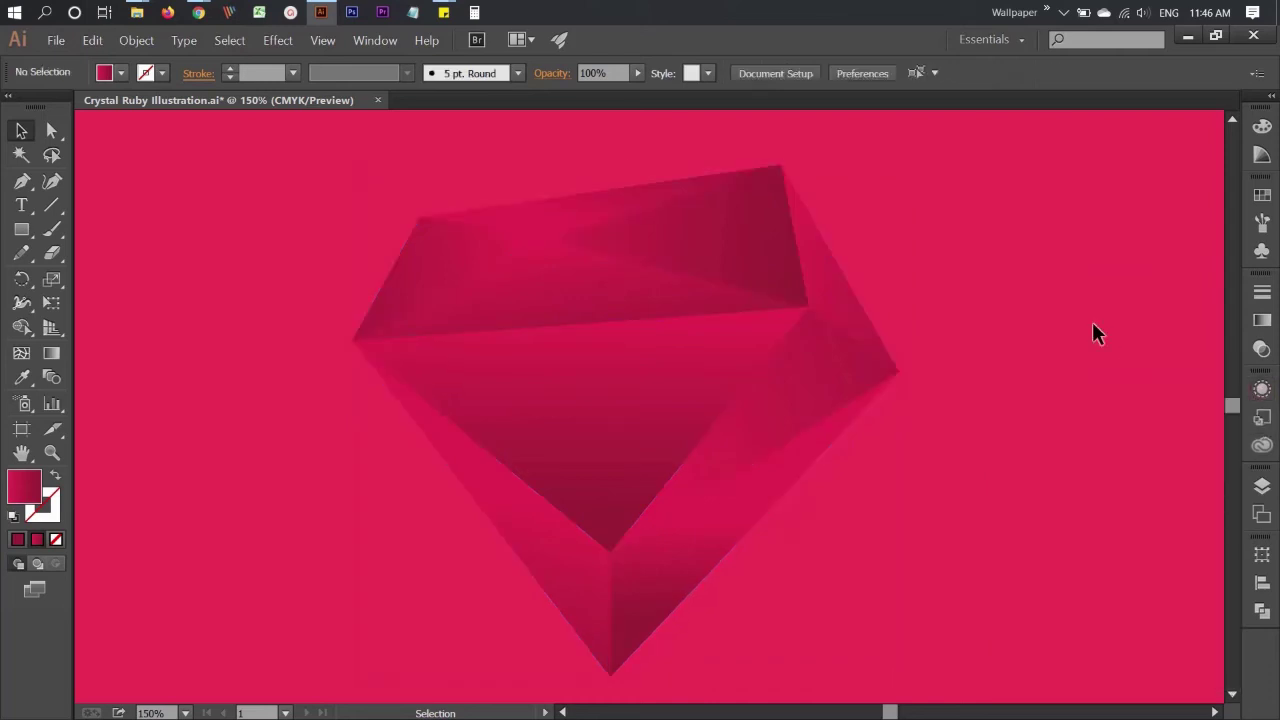
scroll(1093, 326, "down", 1)
scroll(1092, 326, "down", 2)
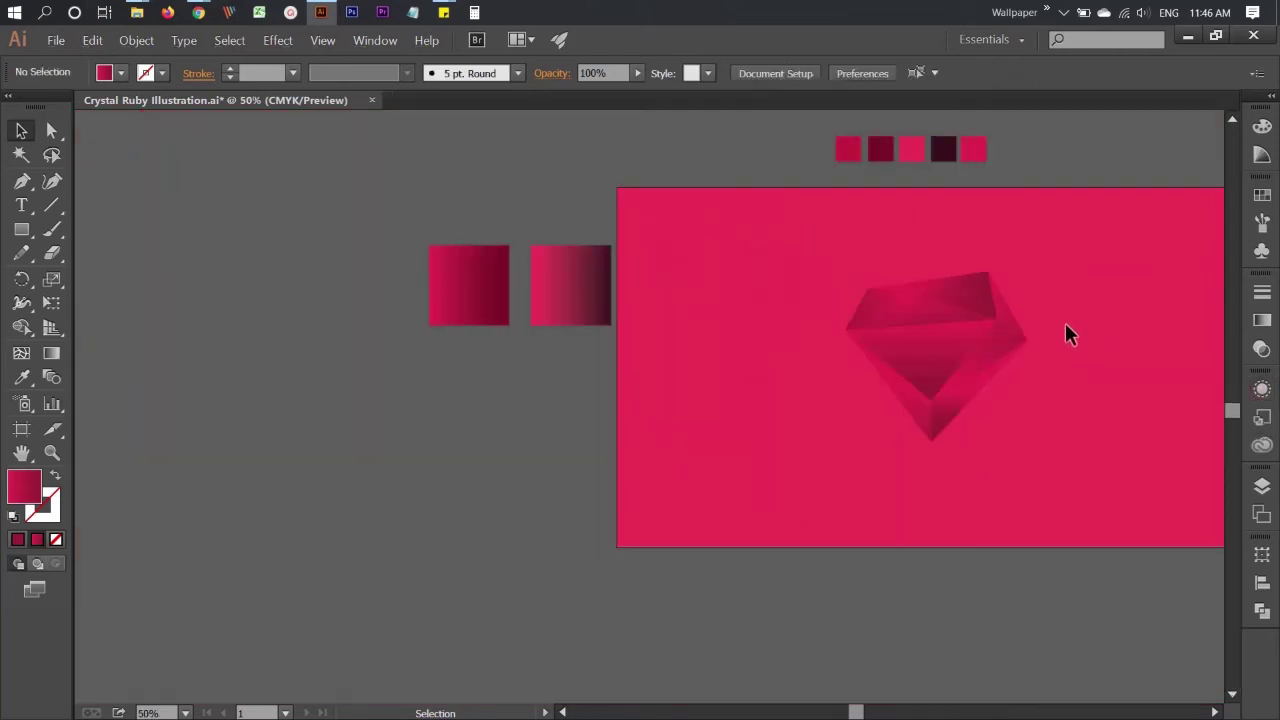
left_click_drag(1065, 326, 885, 376)
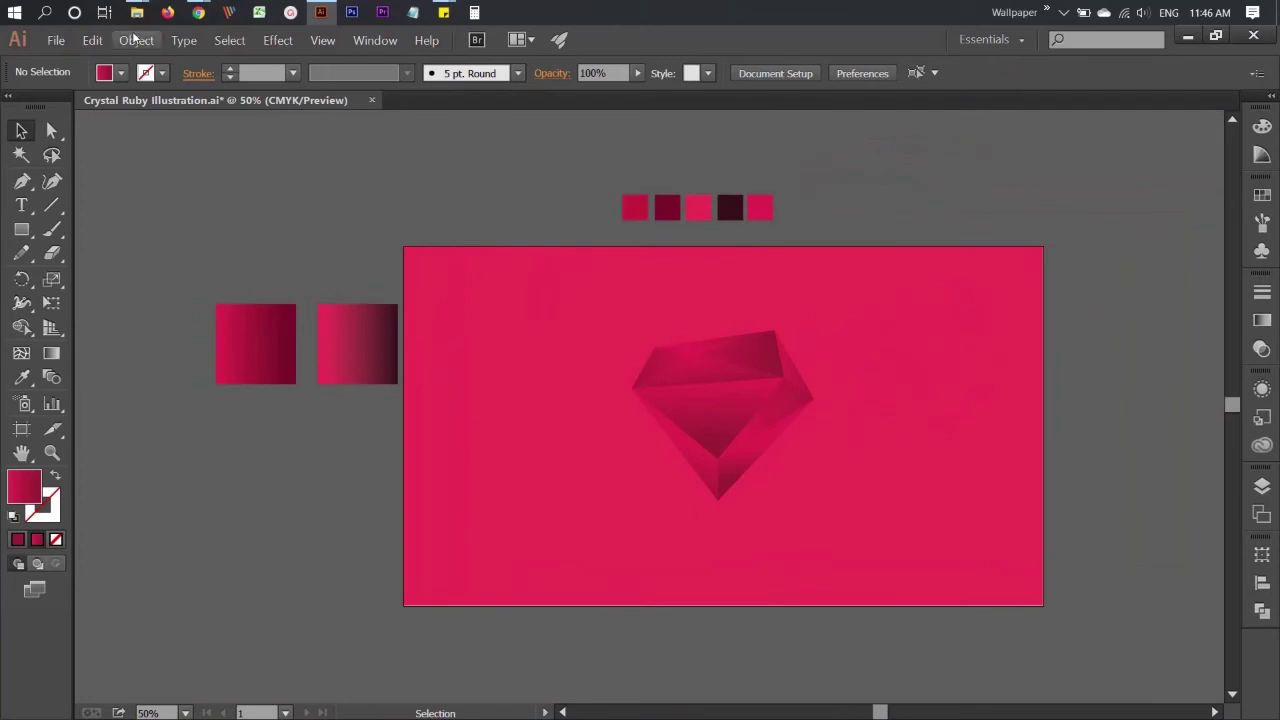
left_click(137, 40)
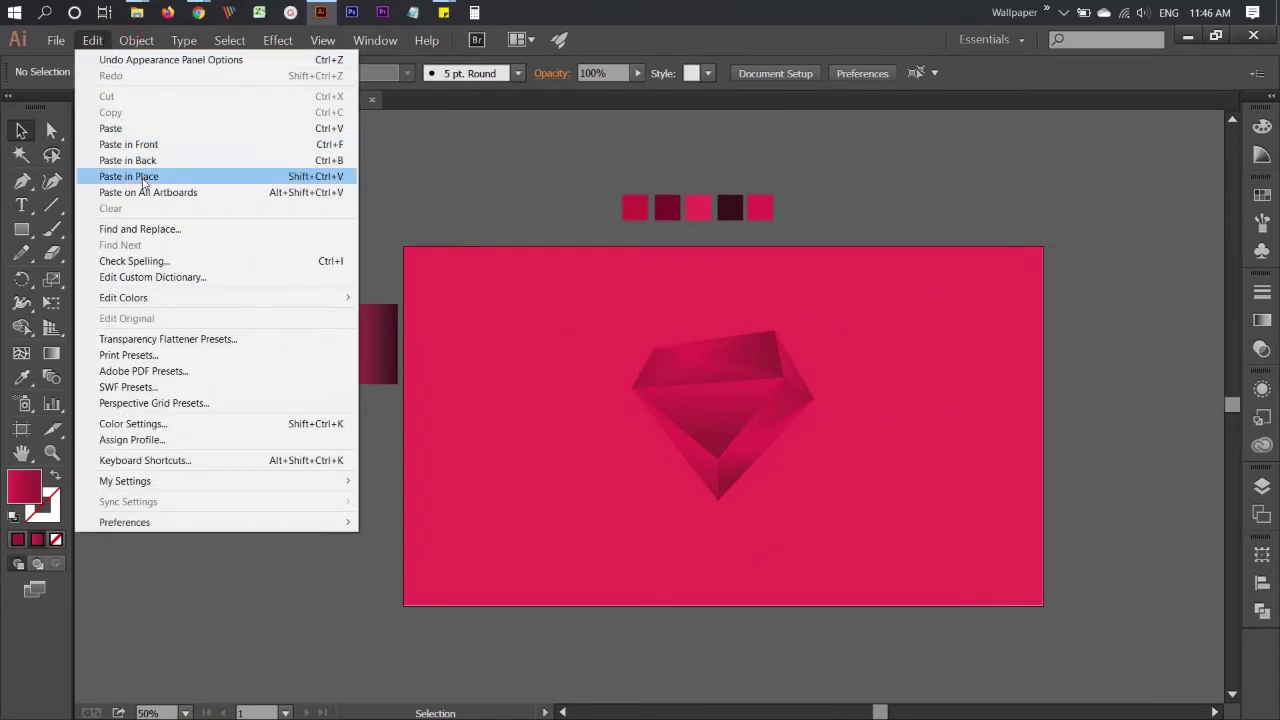
Unlock the background and eyedrop each swatch onto it, finishing on the dark crimson one
left_click(180, 144)
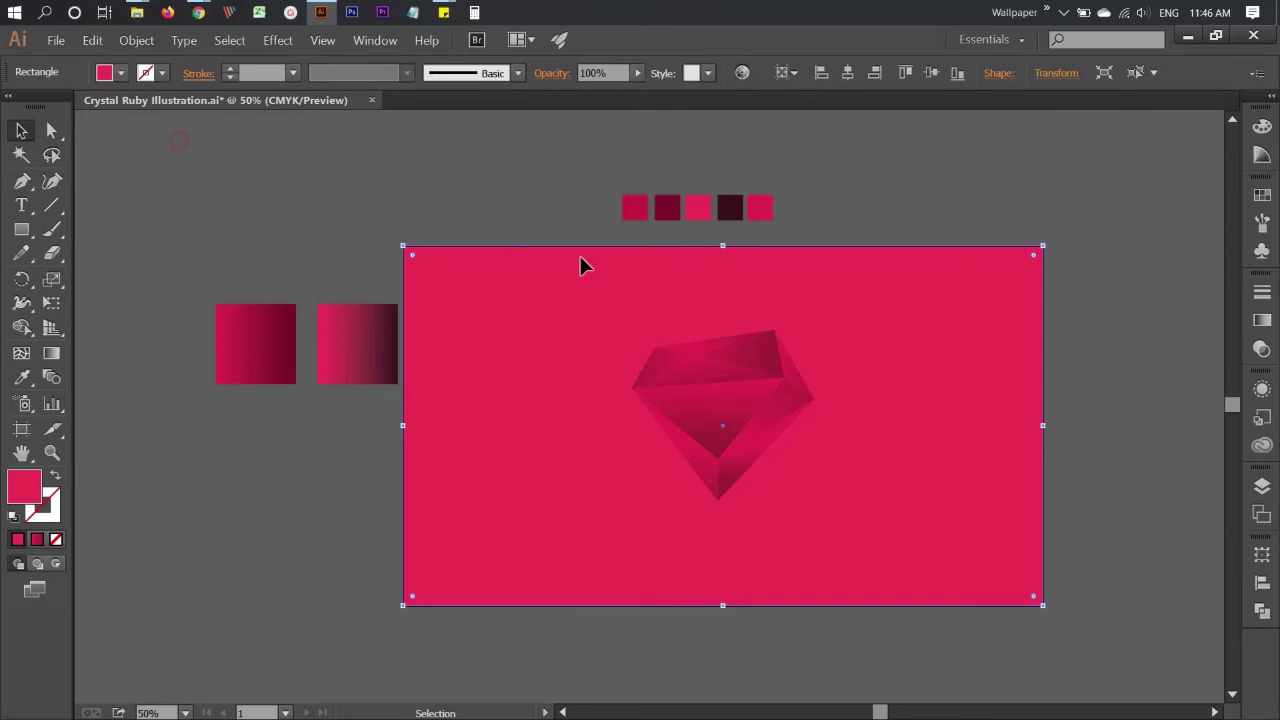
left_click(22, 377)
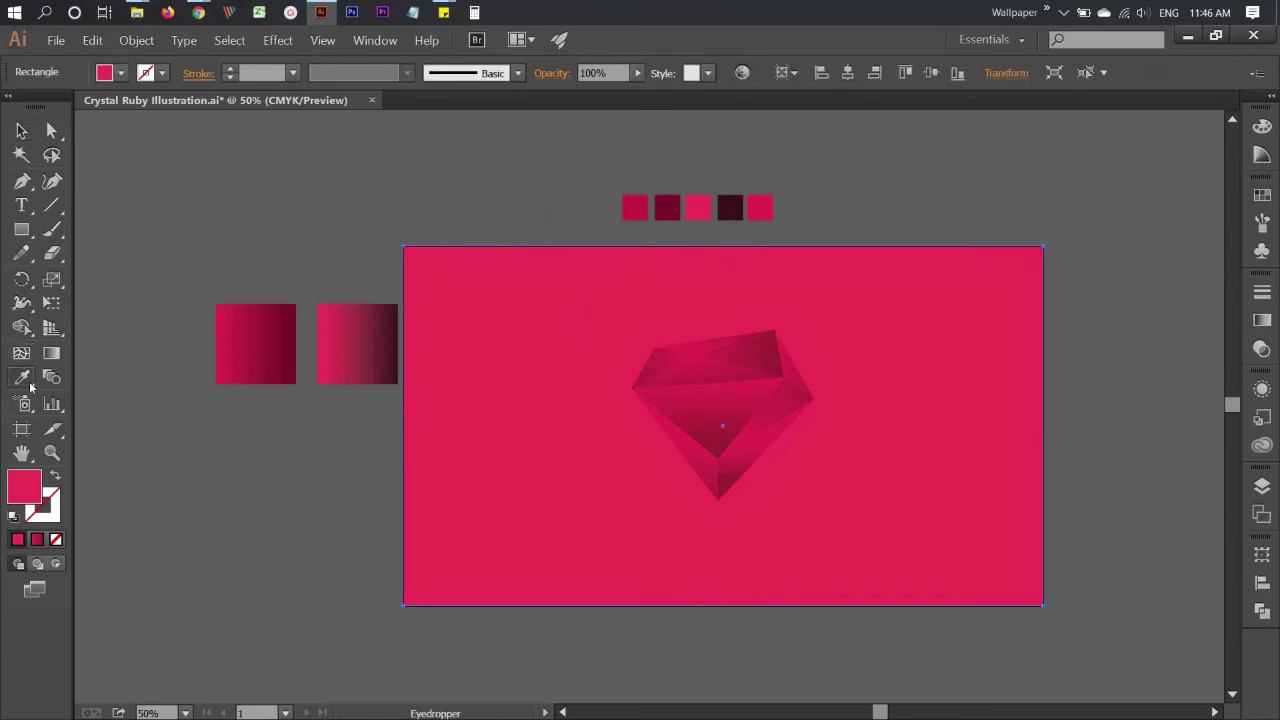
left_click(627, 212)
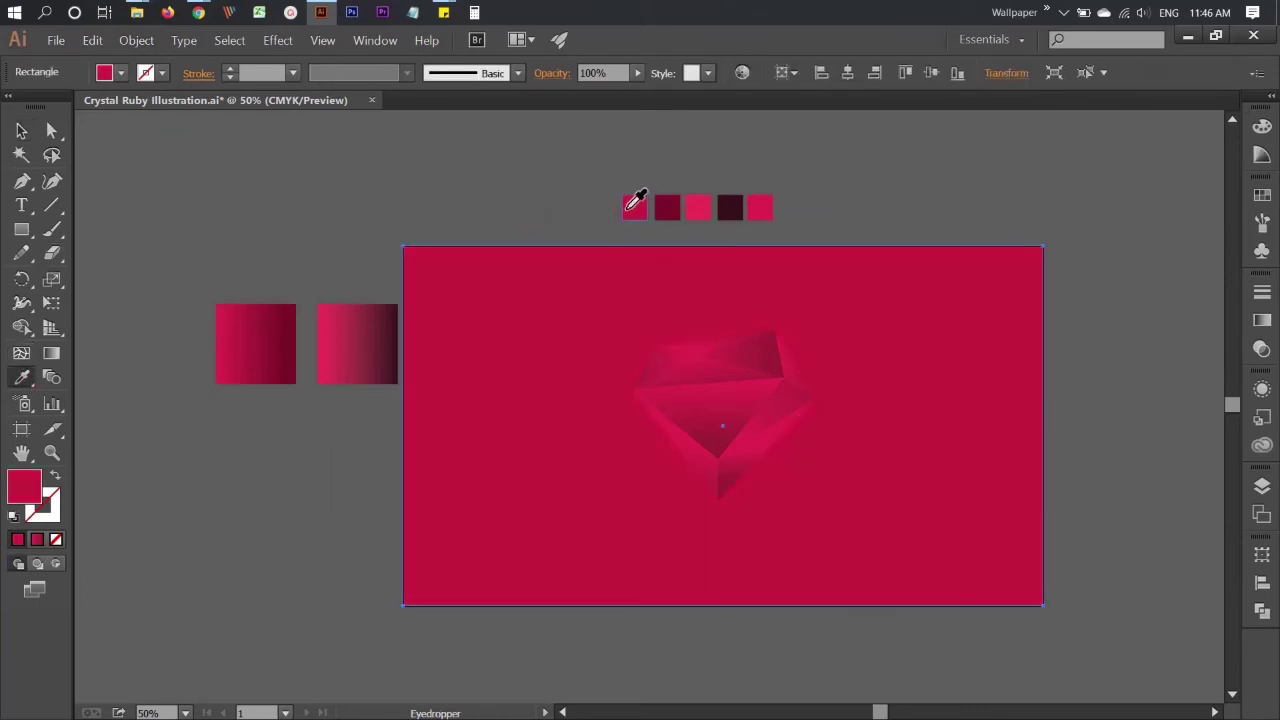
left_click(677, 203)
left_click(699, 206)
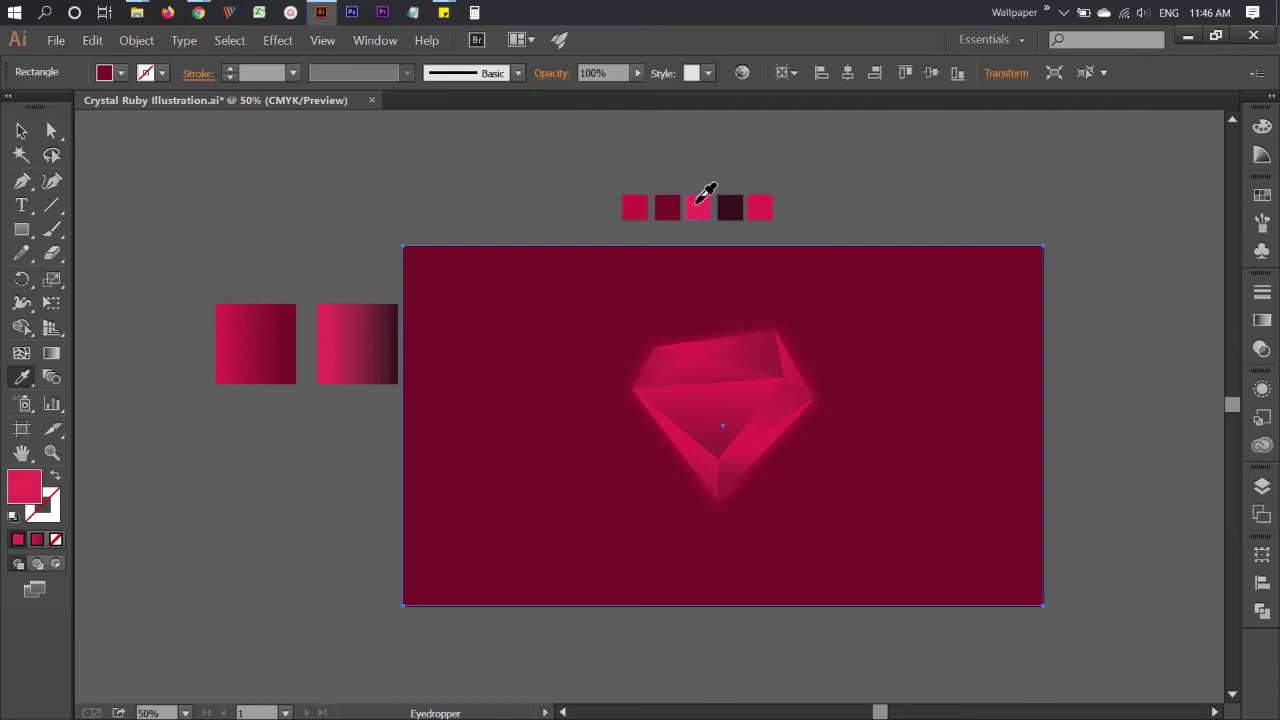
left_click(729, 206)
left_click(768, 207)
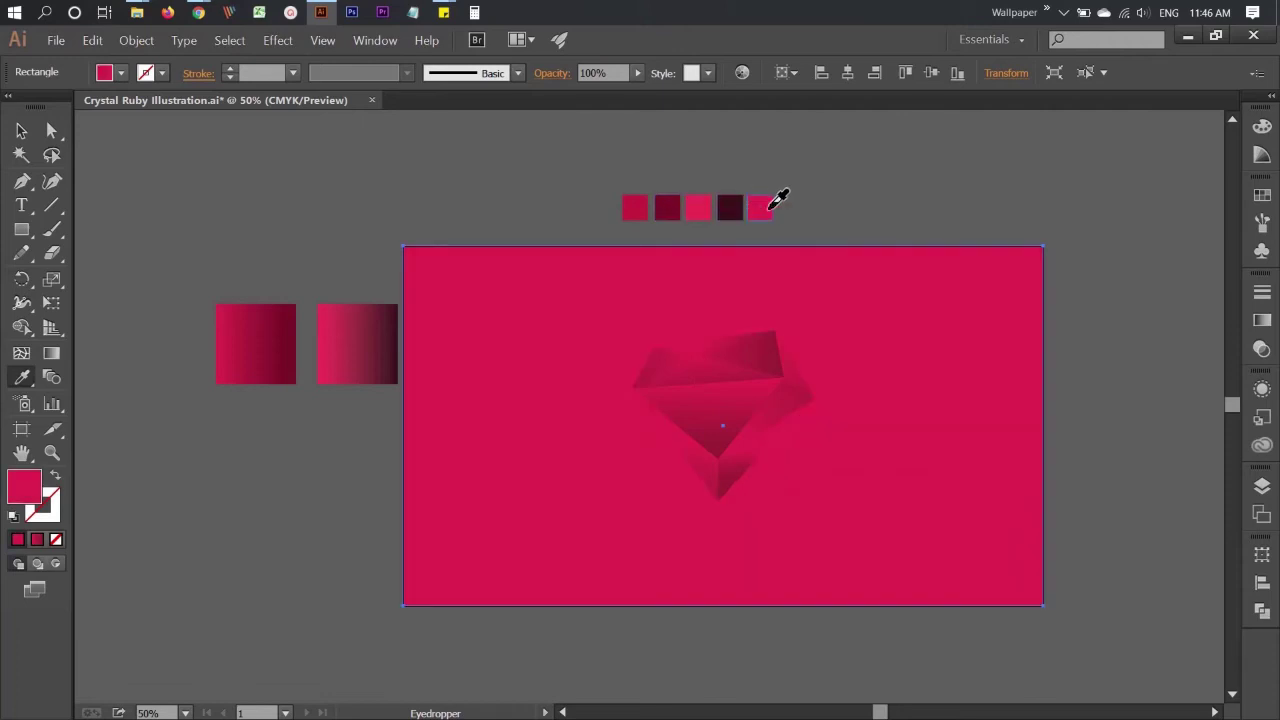
left_click(727, 206)
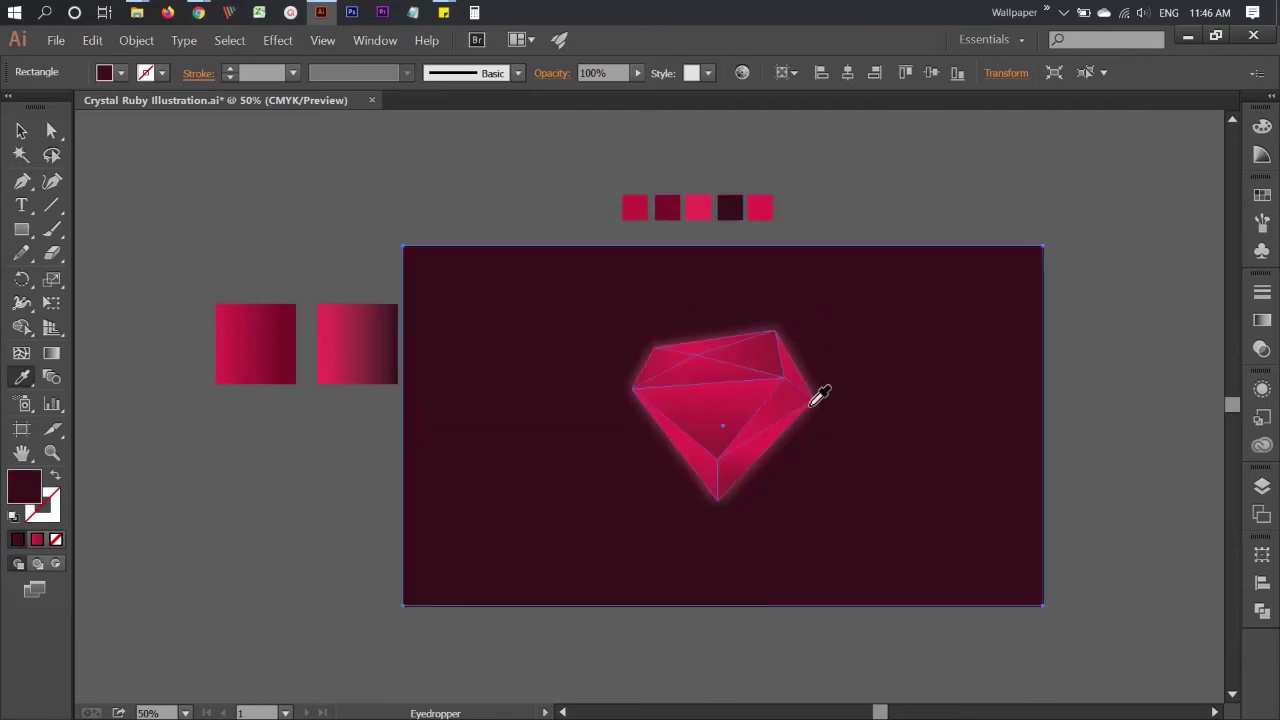
left_click(643, 208)
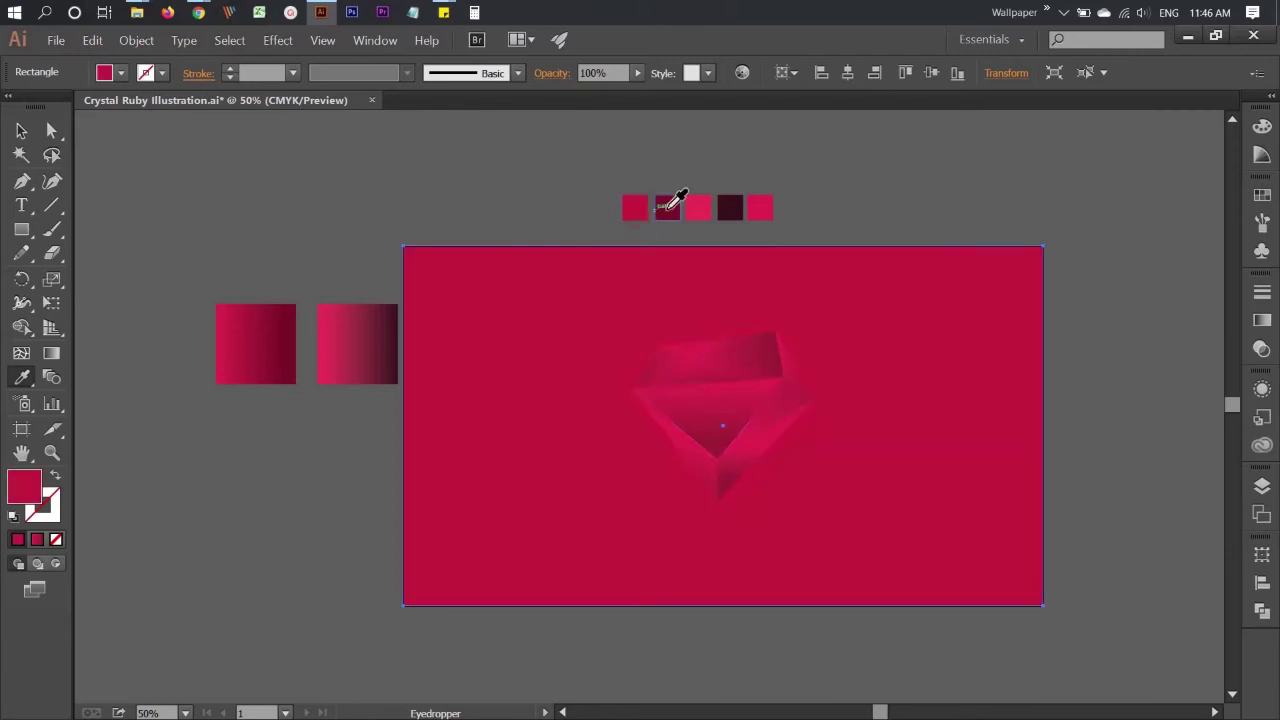
left_click(667, 208)
left_click(22, 131)
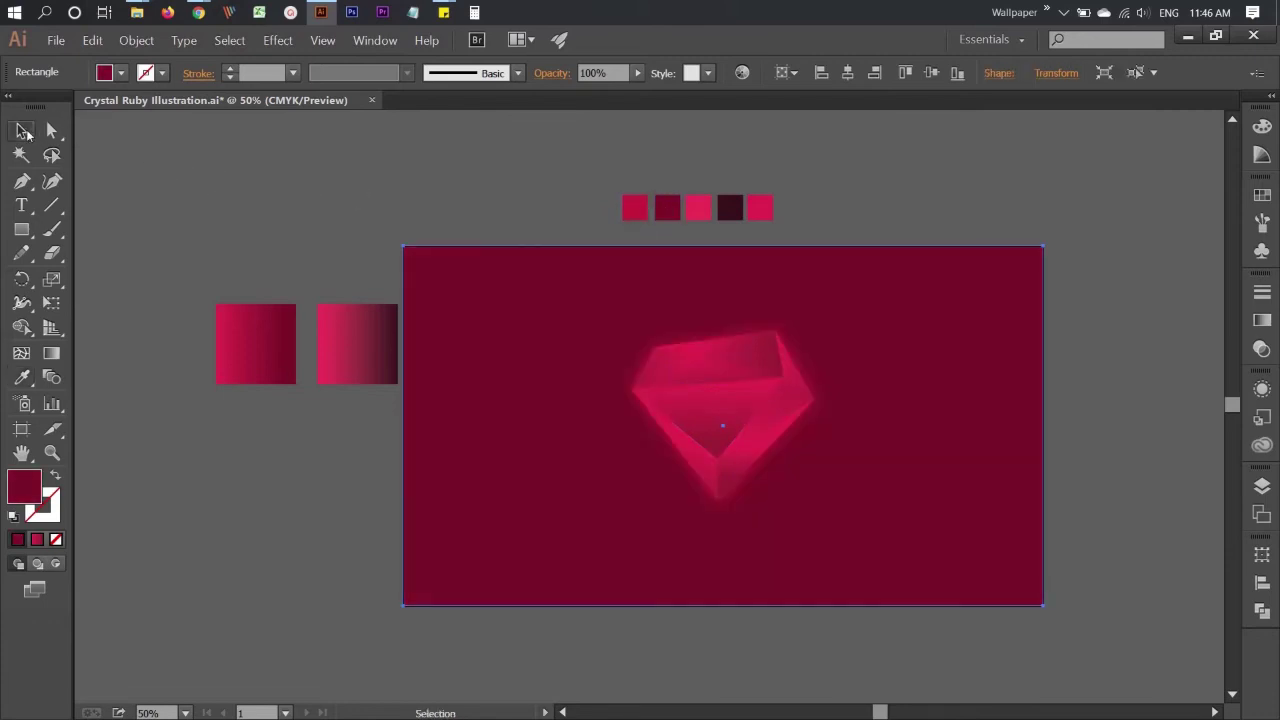
left_click(305, 189)
Scale the gem group down by its corner handle
left_click(700, 407)
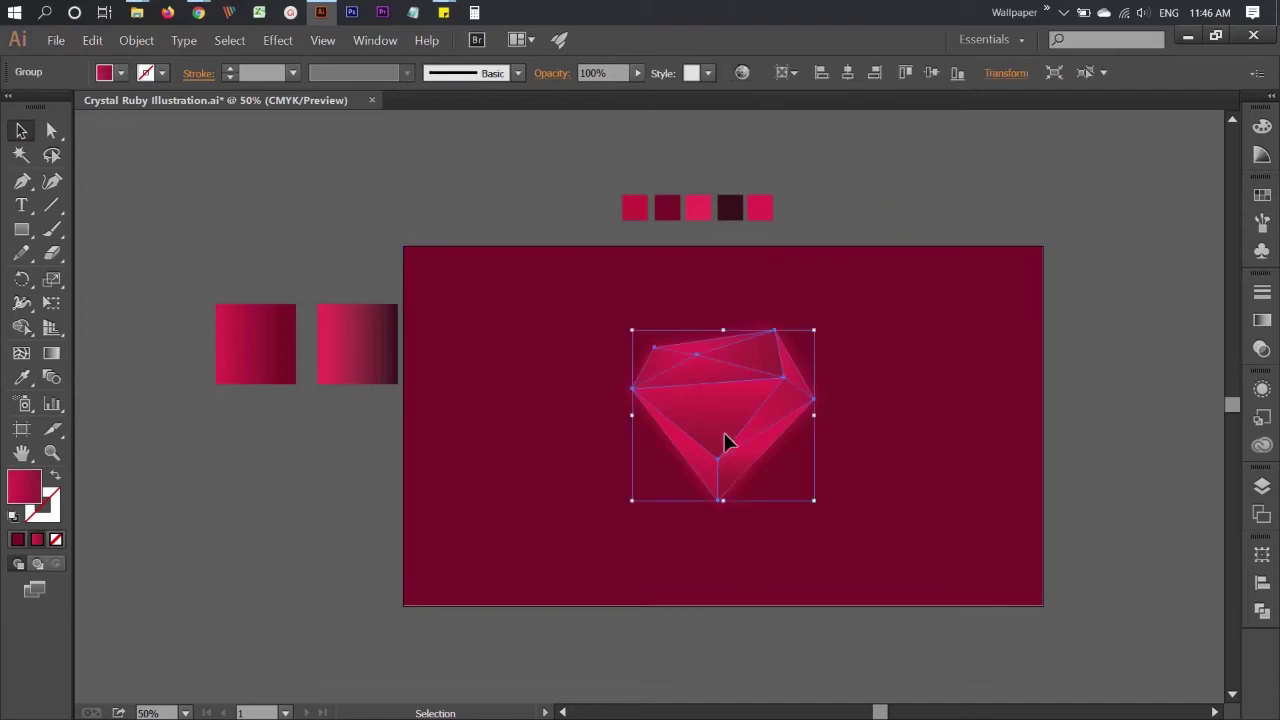
left_click_drag(815, 494, 794, 466)
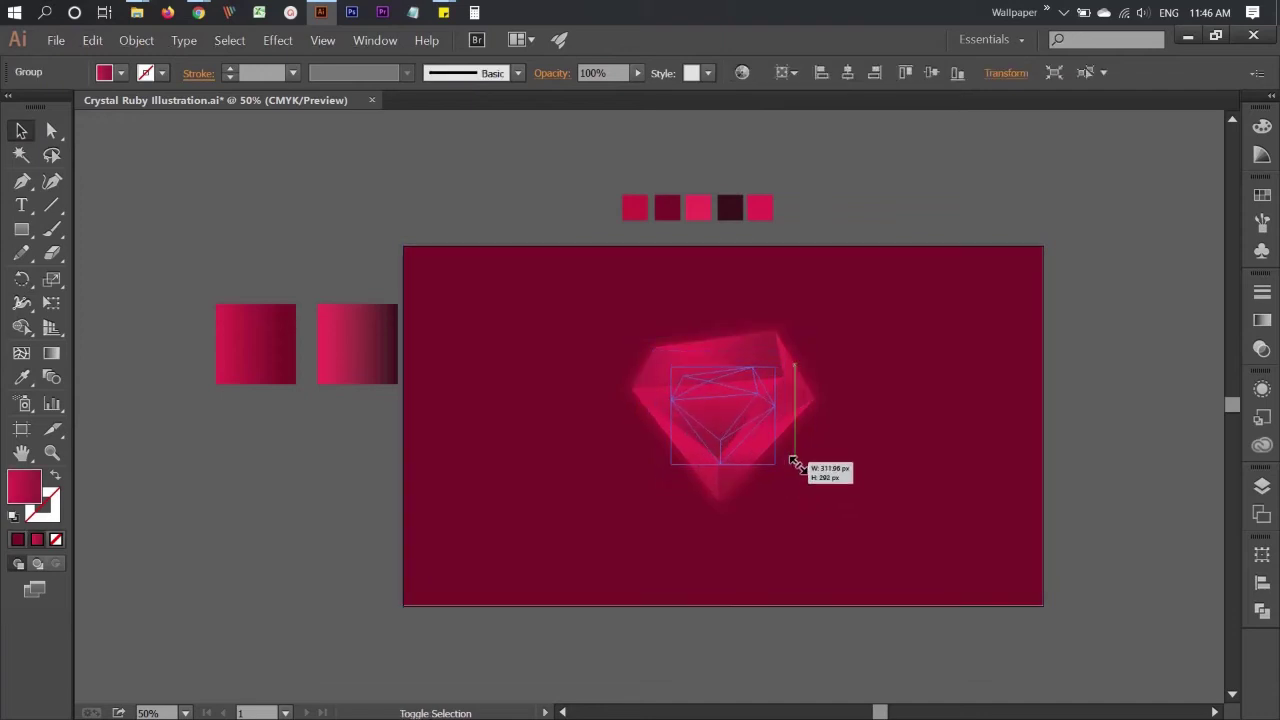
left_click(1091, 392)
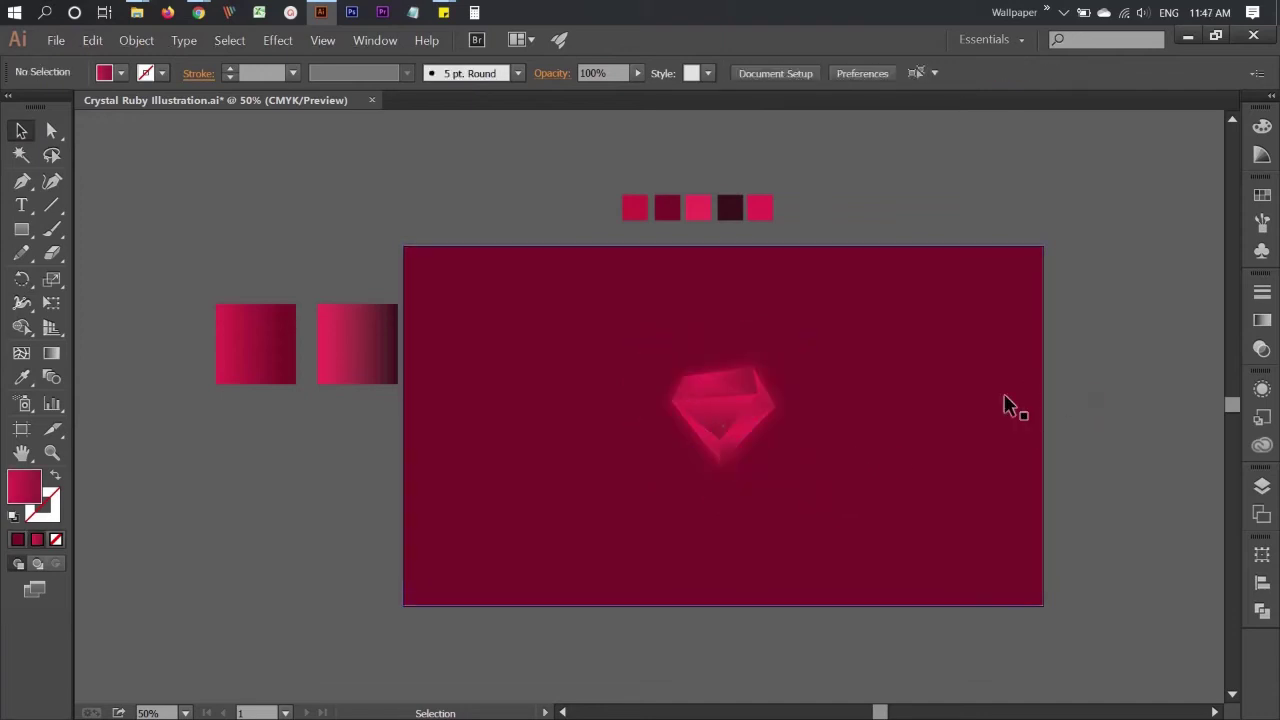
scroll(1010, 420, "down", 1)
Widen the gem's Outer Glow blur to 30 px via the Appearance panel
left_click(712, 405)
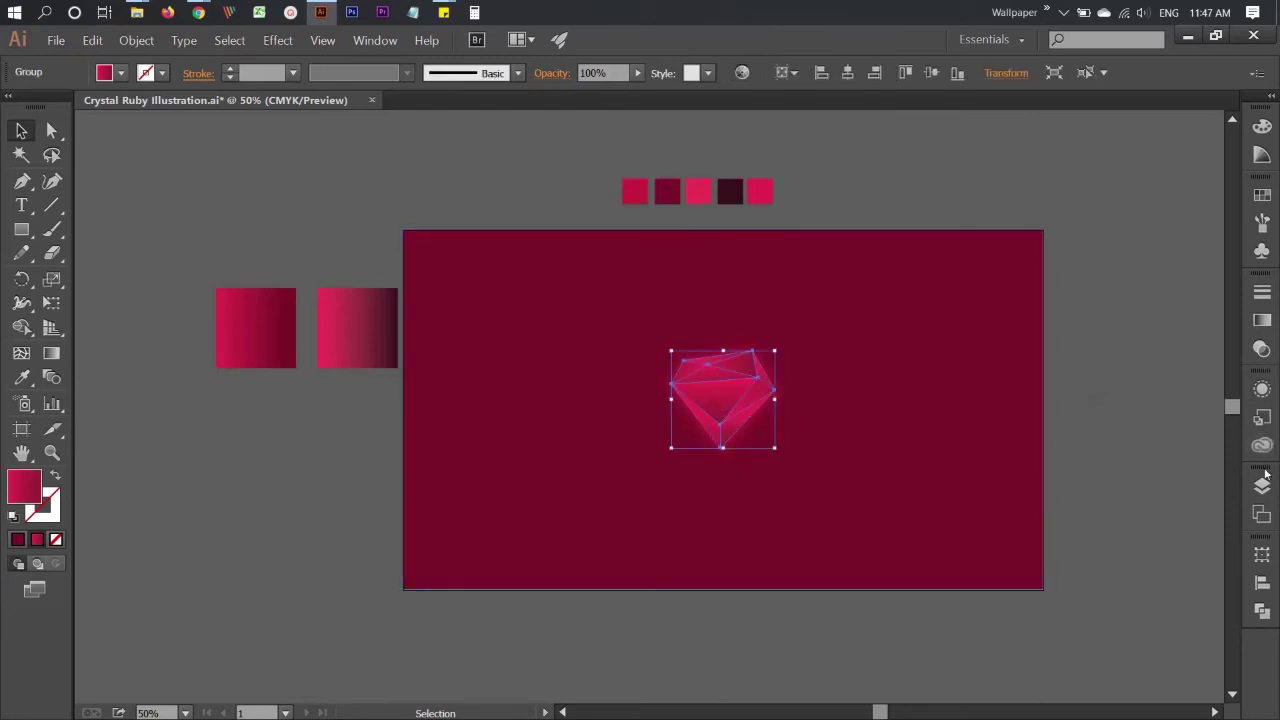
left_click(1262, 388)
left_click(1087, 454)
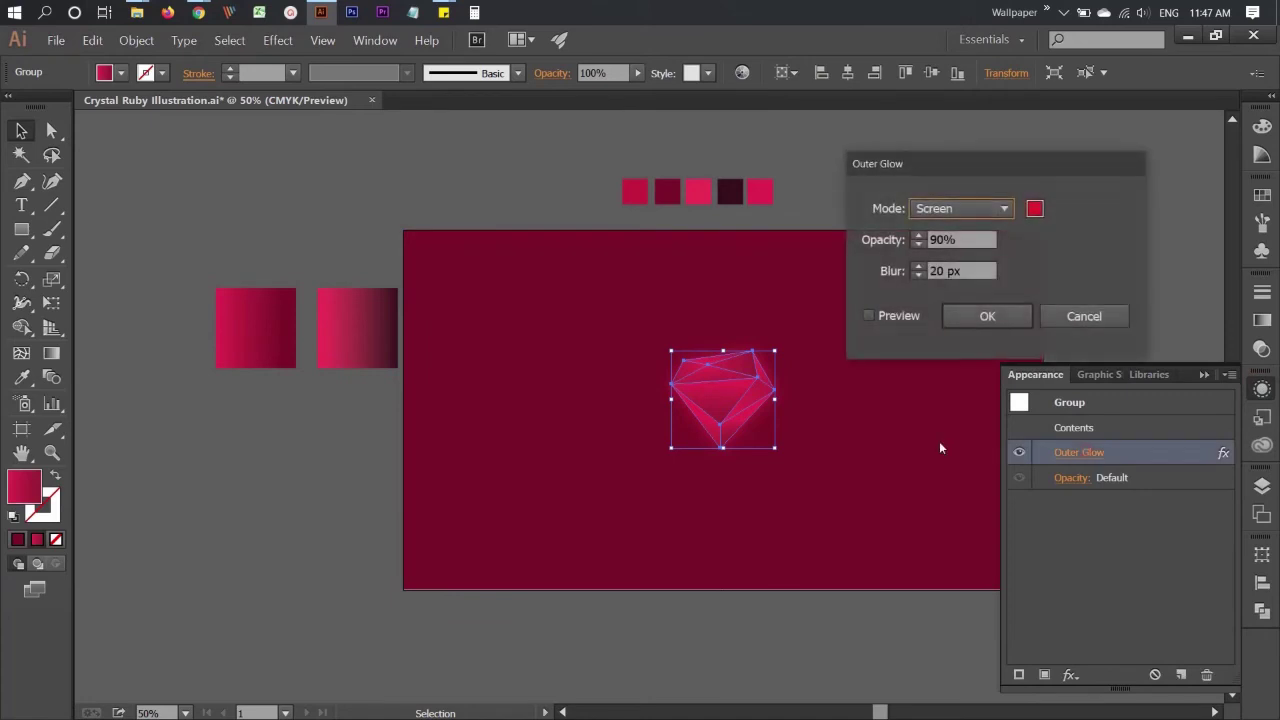
left_click_drag(970, 271, 868, 263)
type("30")
key("Tab")
left_click(988, 316)
Add a RUBY CRYSTAL text line beside the gem and scale it up large
left_click(1034, 314)
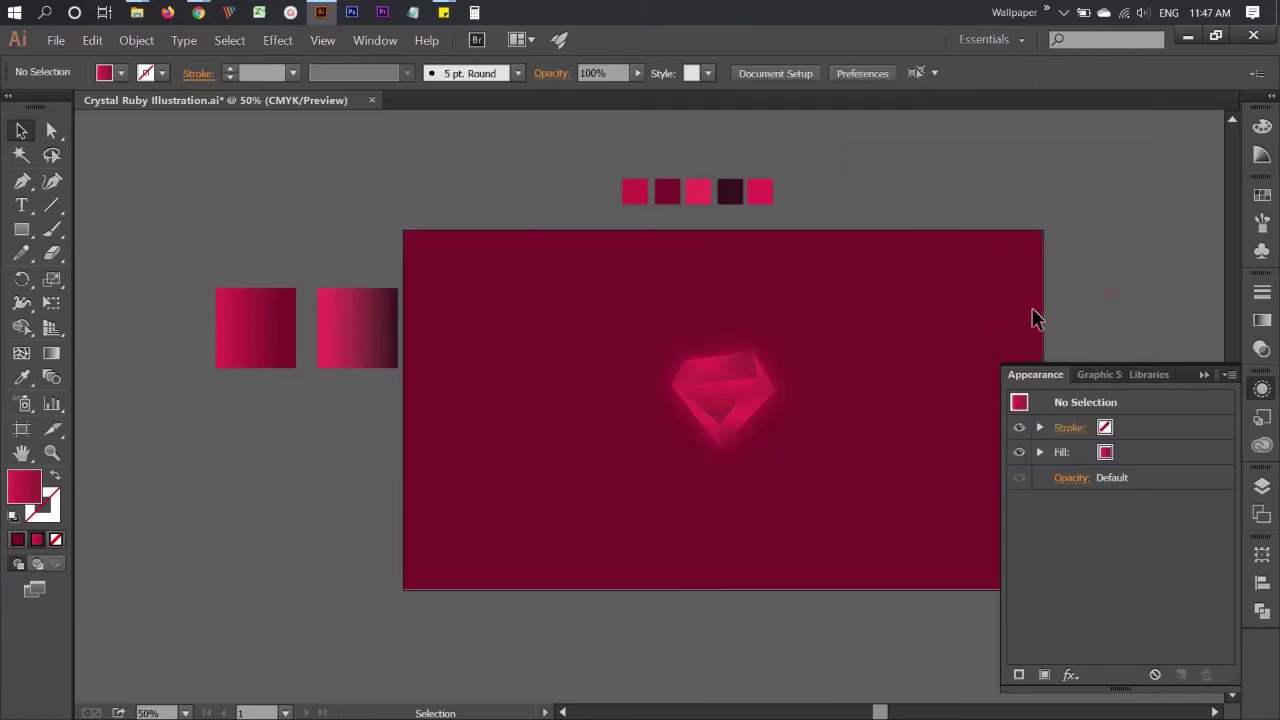
scroll(935, 420, "up", 2)
scroll(737, 380, "up", 2)
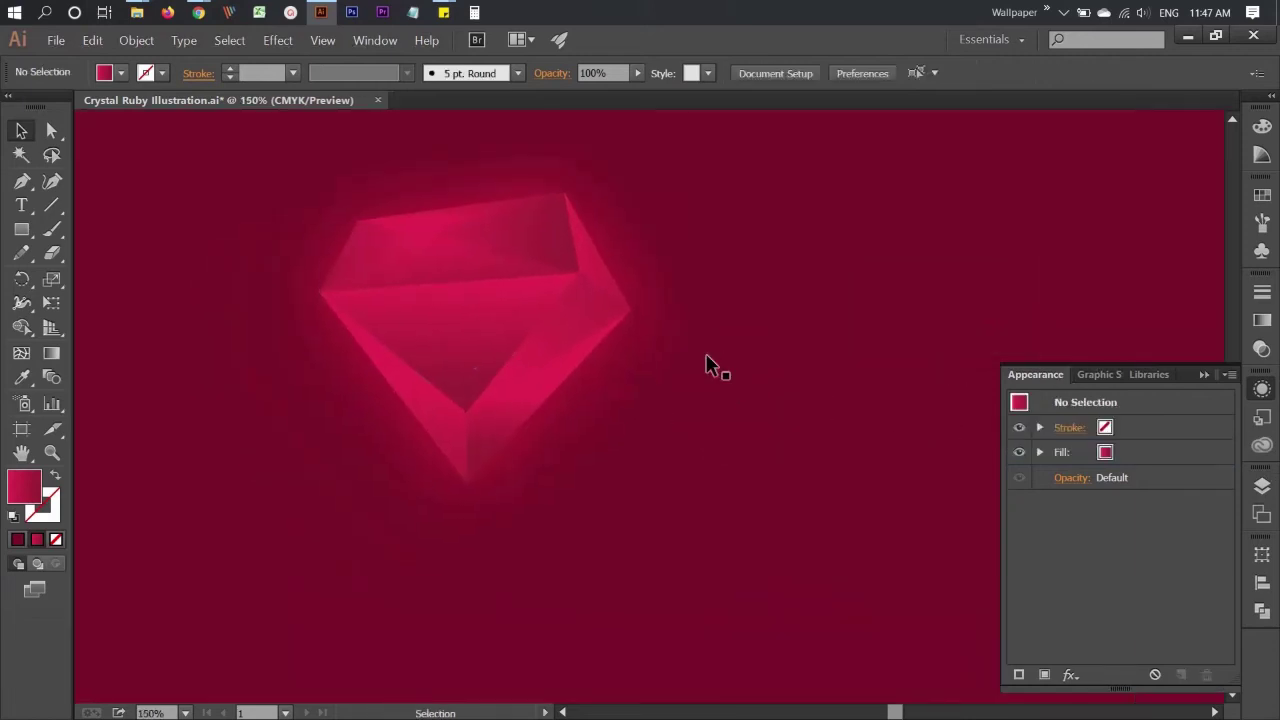
left_click(1262, 389)
left_click(21, 204)
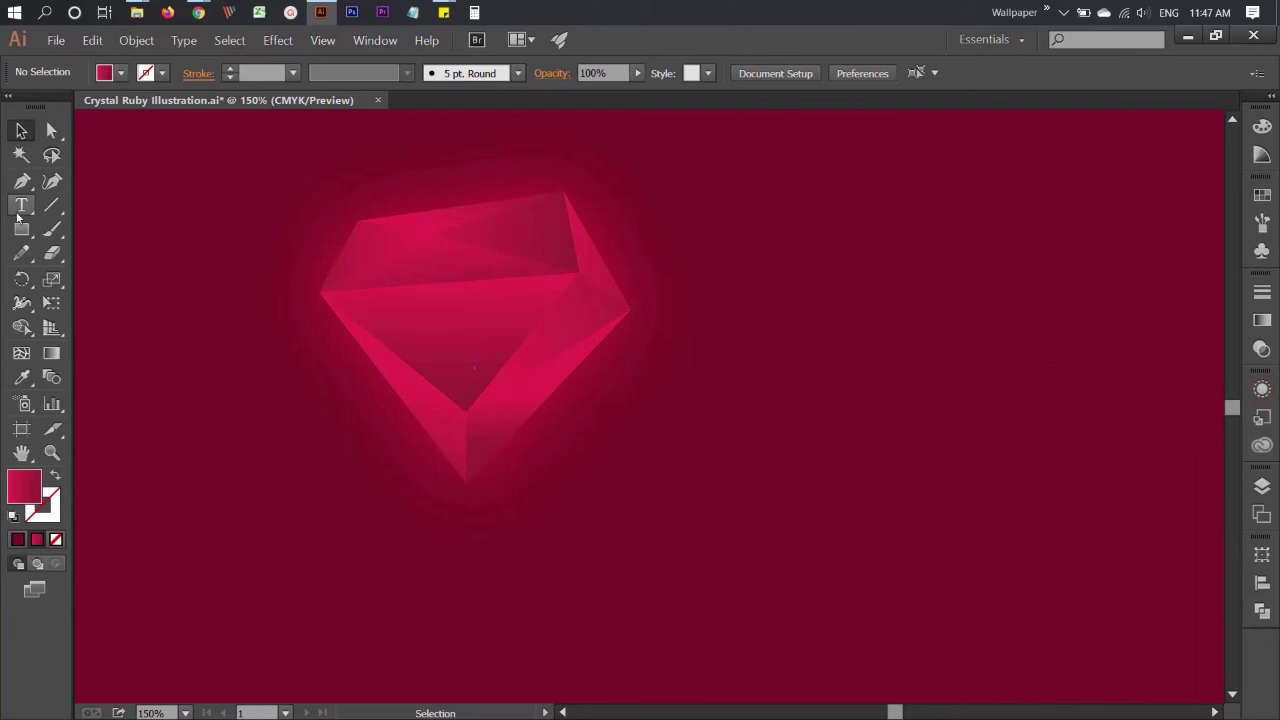
left_click(653, 463)
type("Ruby crystal")
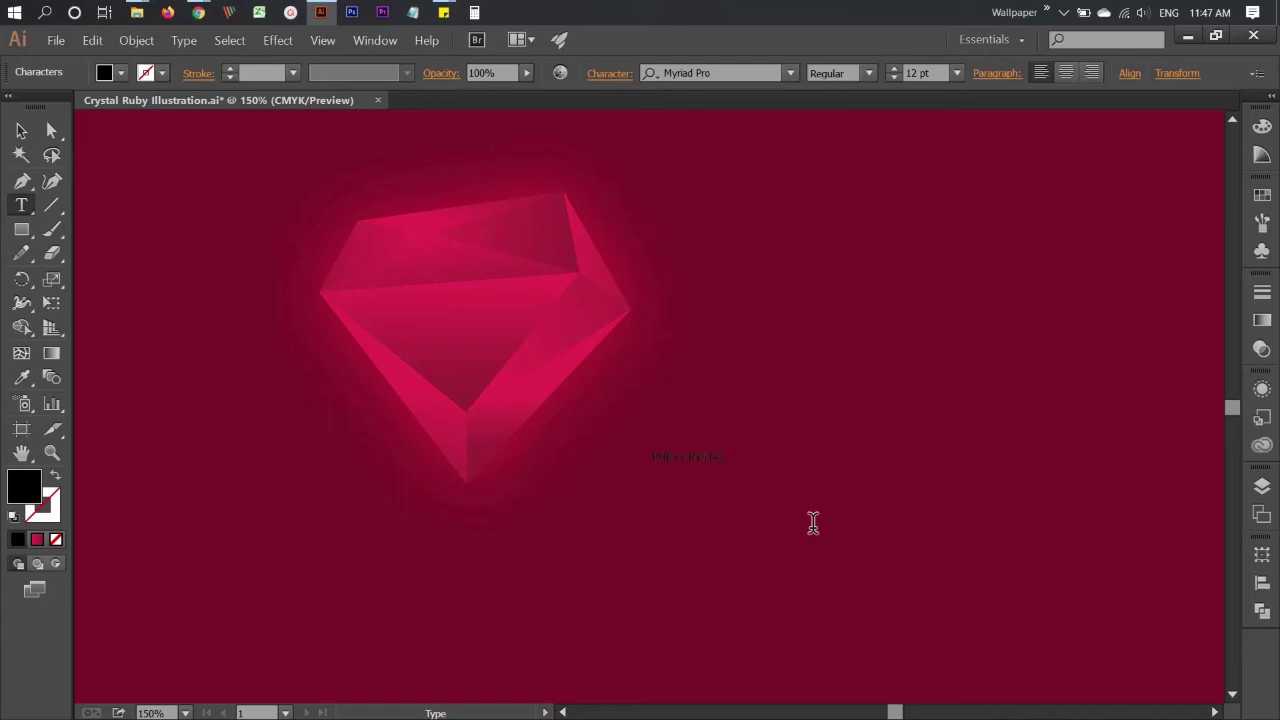
key("Escape")
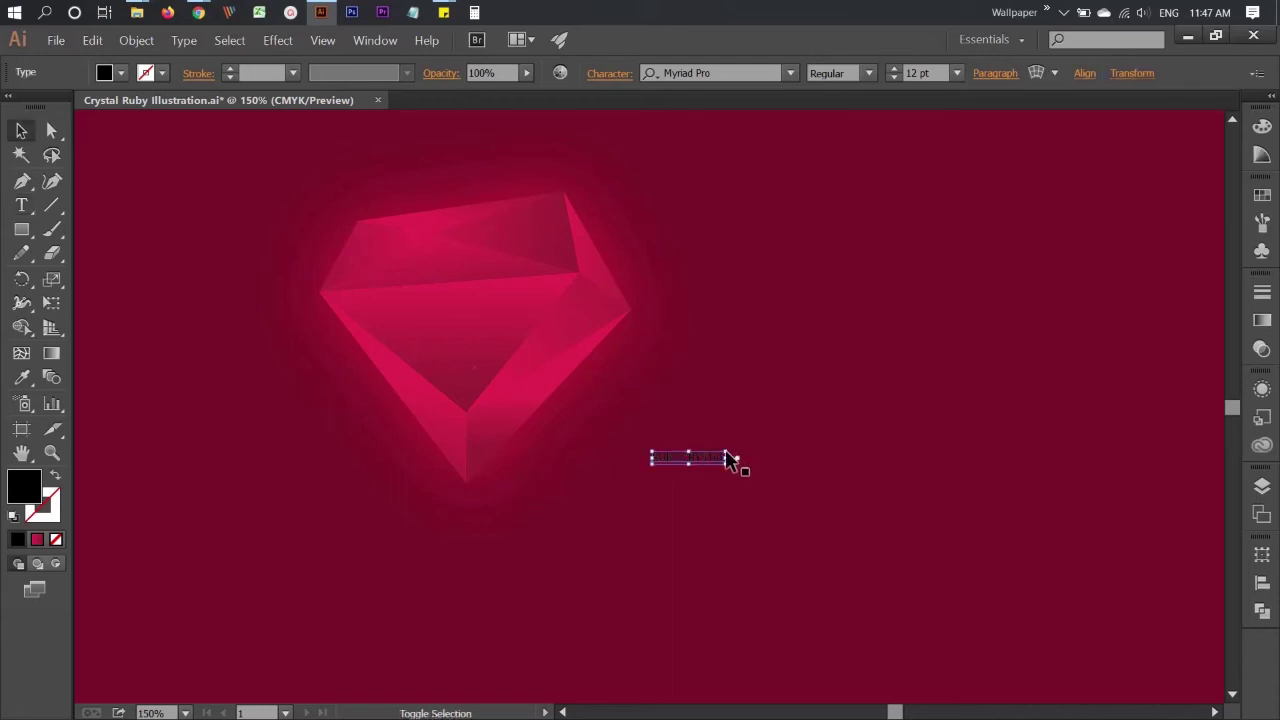
left_click_drag(730, 457, 1066, 266)
Set the title font to Roboto Bold
left_click(729, 73)
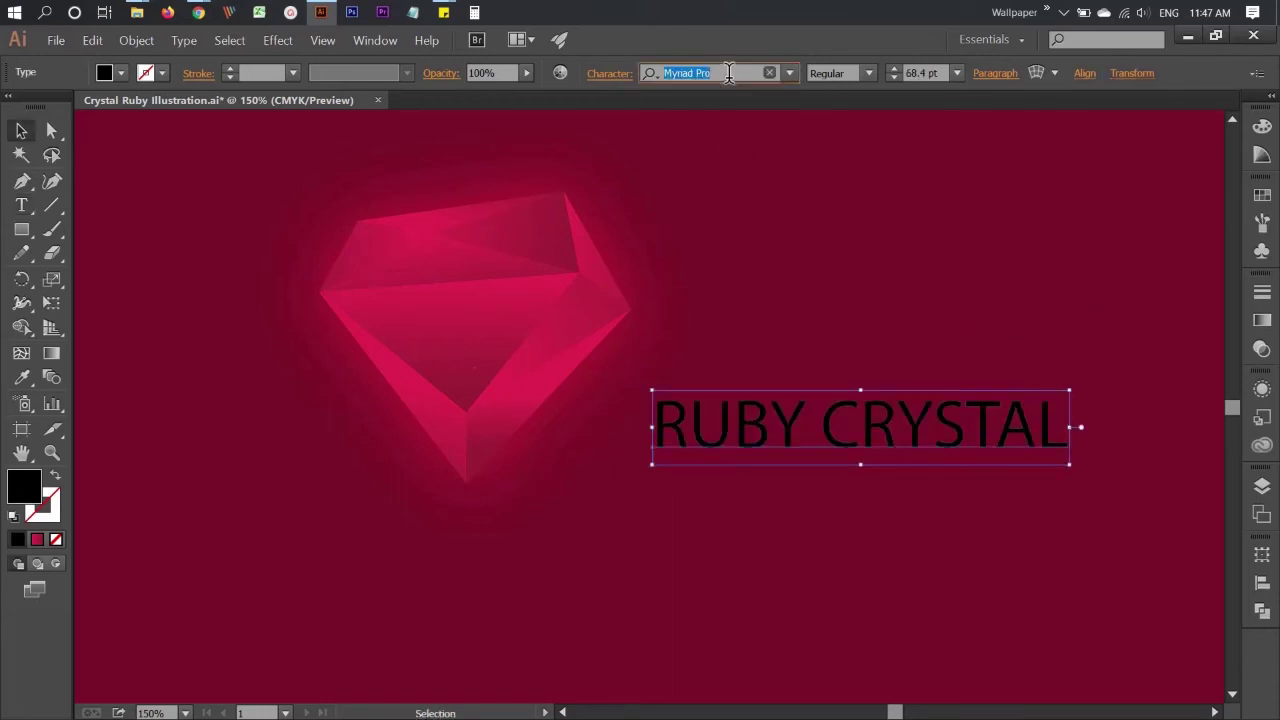
type("Roboto")
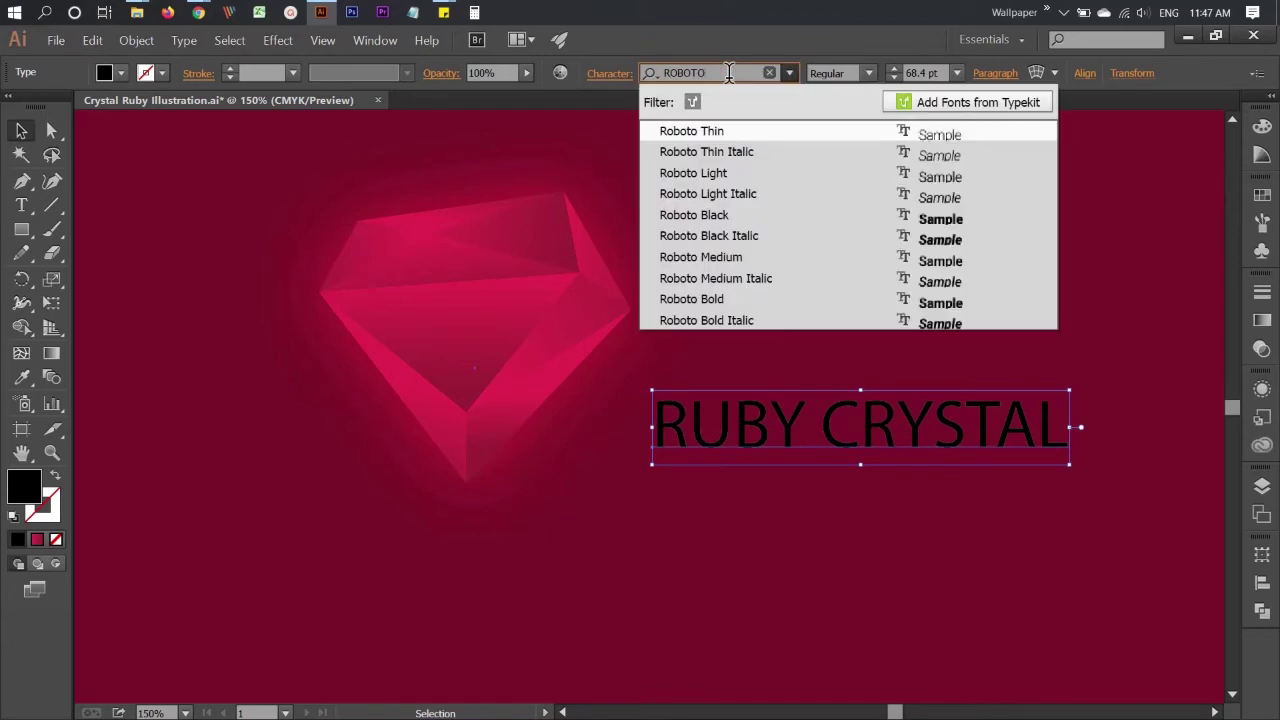
left_click(757, 296)
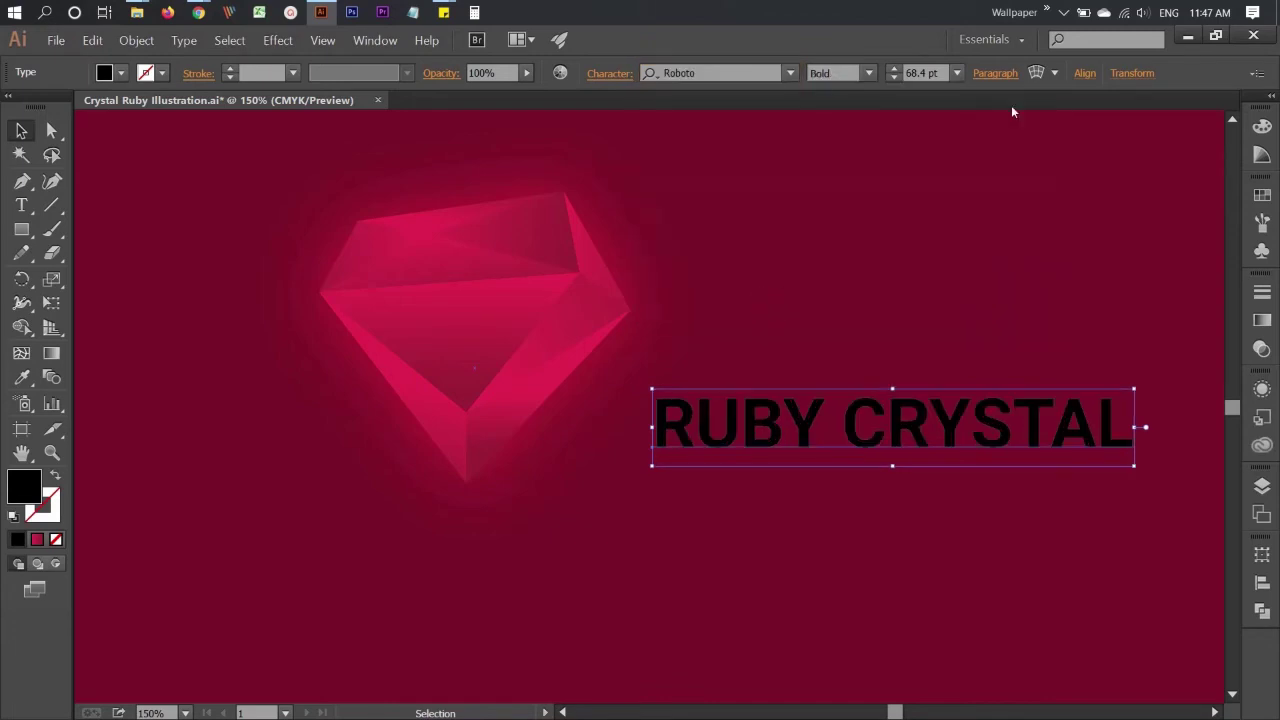
Fill the title with the bright pink swatch colour using the Eyedropper
left_click(22, 377)
scroll(460, 295, "up", 3)
scroll(462, 297, "up", 3)
scroll(464, 294, "up", 2)
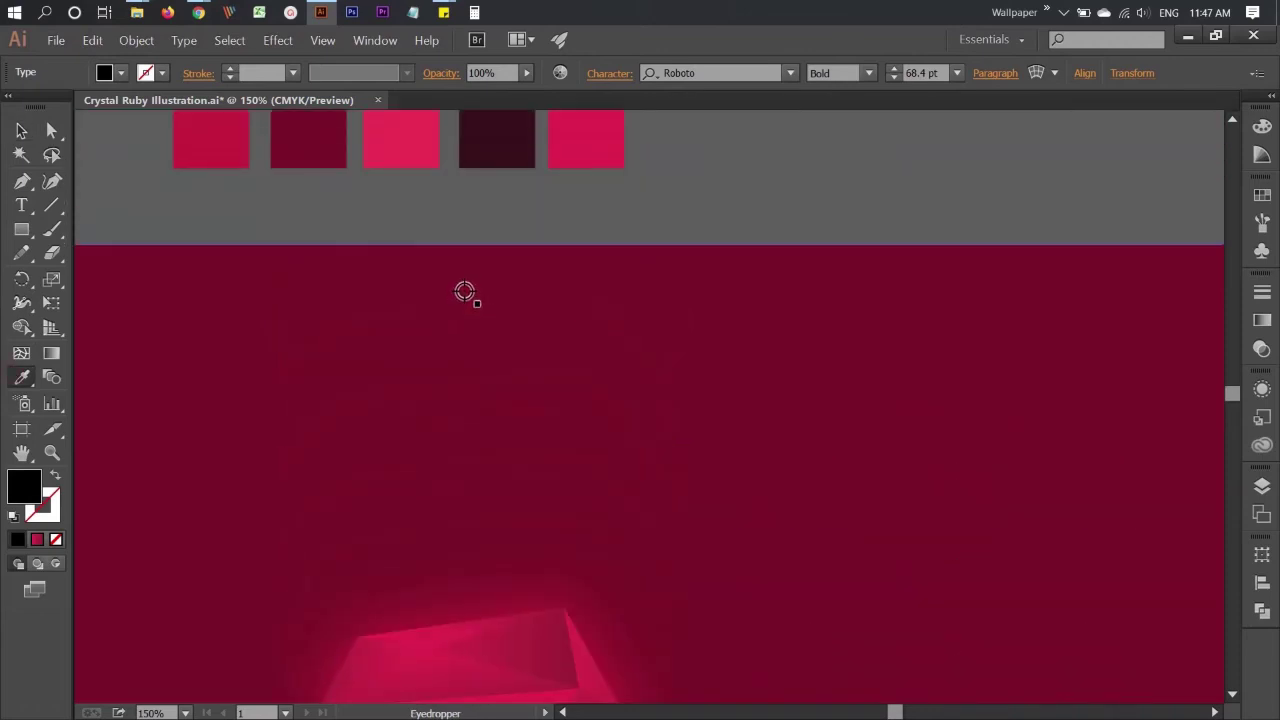
scroll(466, 291, "up", 2)
left_click(589, 225)
scroll(757, 414, "down", 2)
key("ctrl+minus")
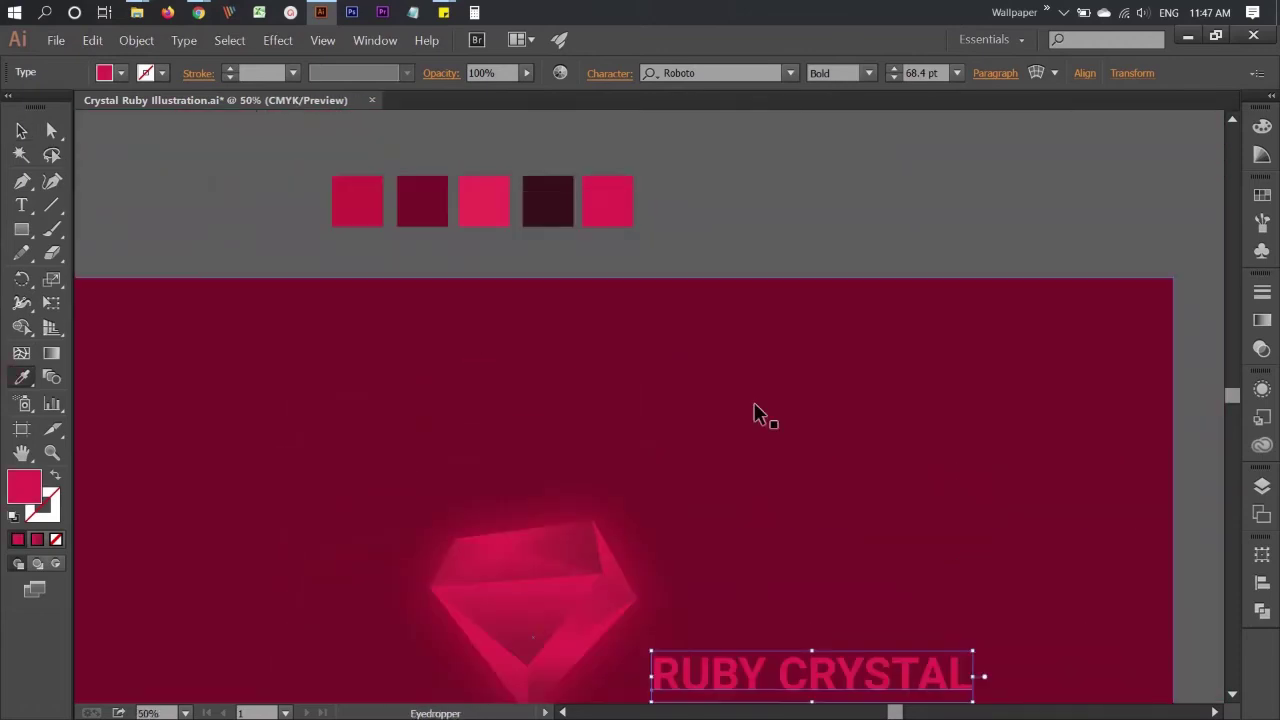
key("ctrl+minus")
key("ctrl+minus")
Move the RUBY CRYSTAL title beneath the gem and reselect it
left_click(22, 131)
left_click(307, 300)
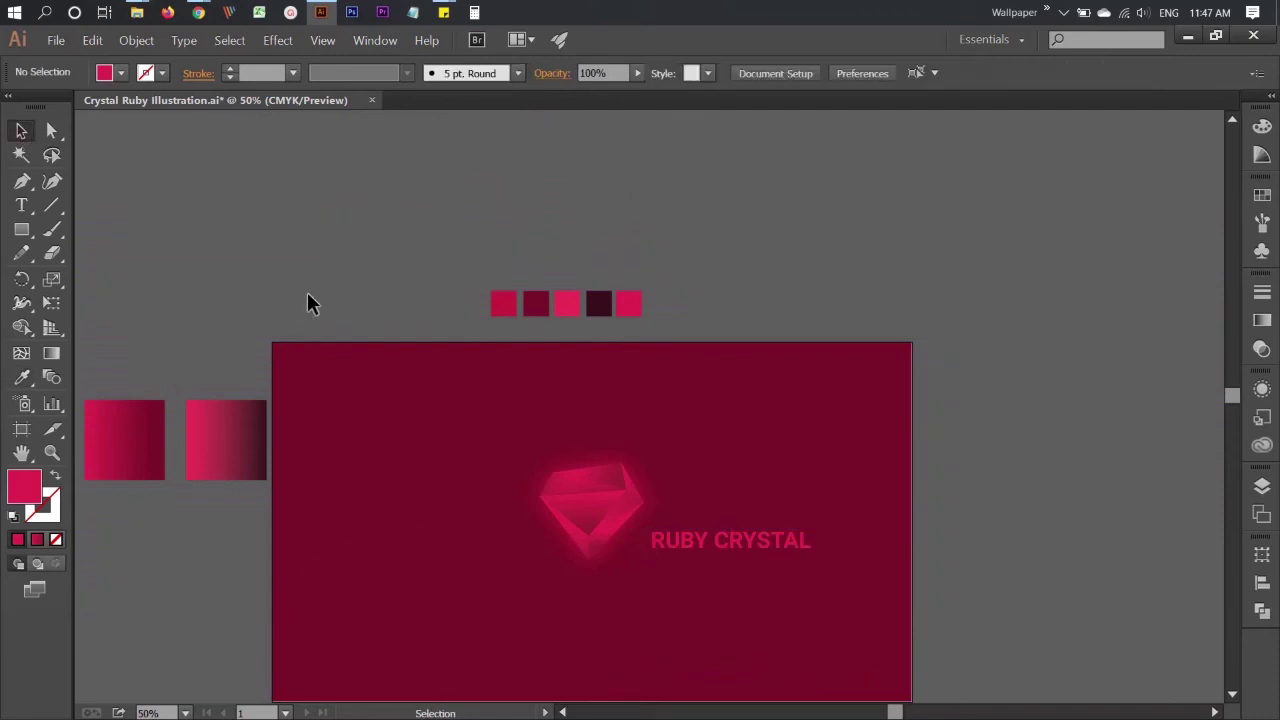
mouse_move(706, 545)
left_mouse_down()
mouse_move(586, 600)
mouse_move(578, 586)
mouse_move(614, 580)
left_mouse_up()
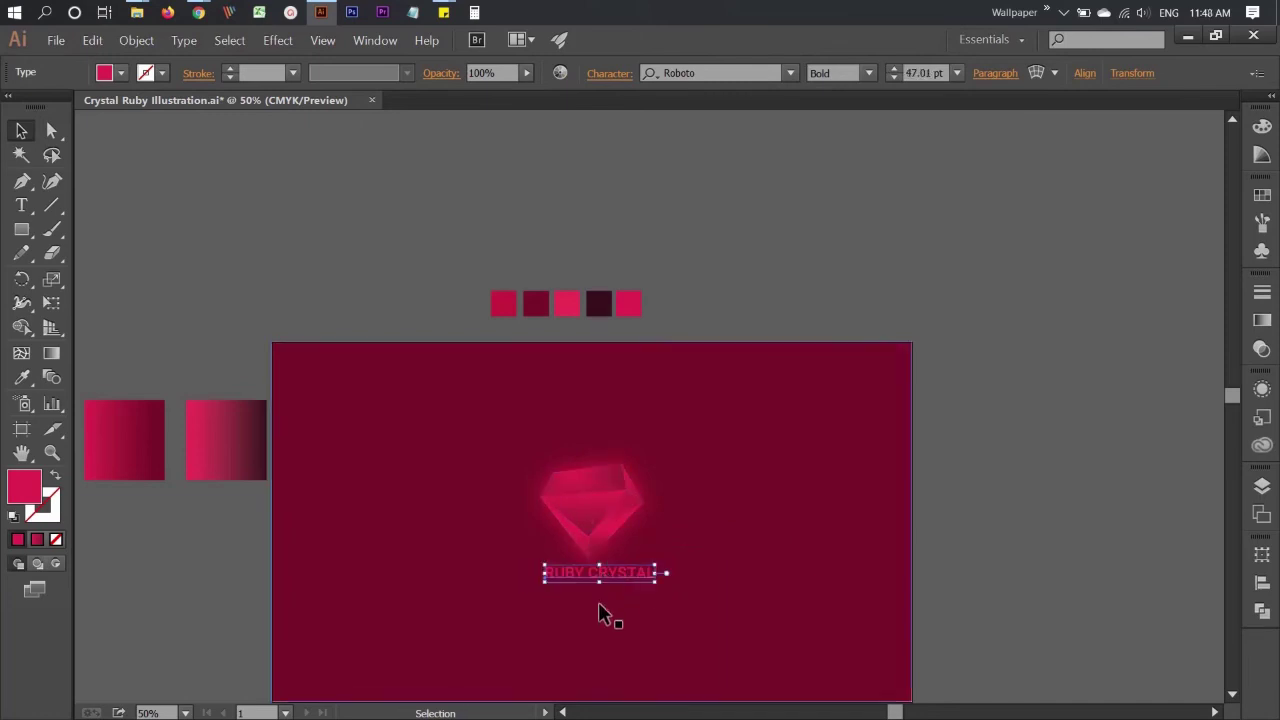
scroll(969, 507, "down", 1)
left_click(969, 497)
left_click(611, 563)
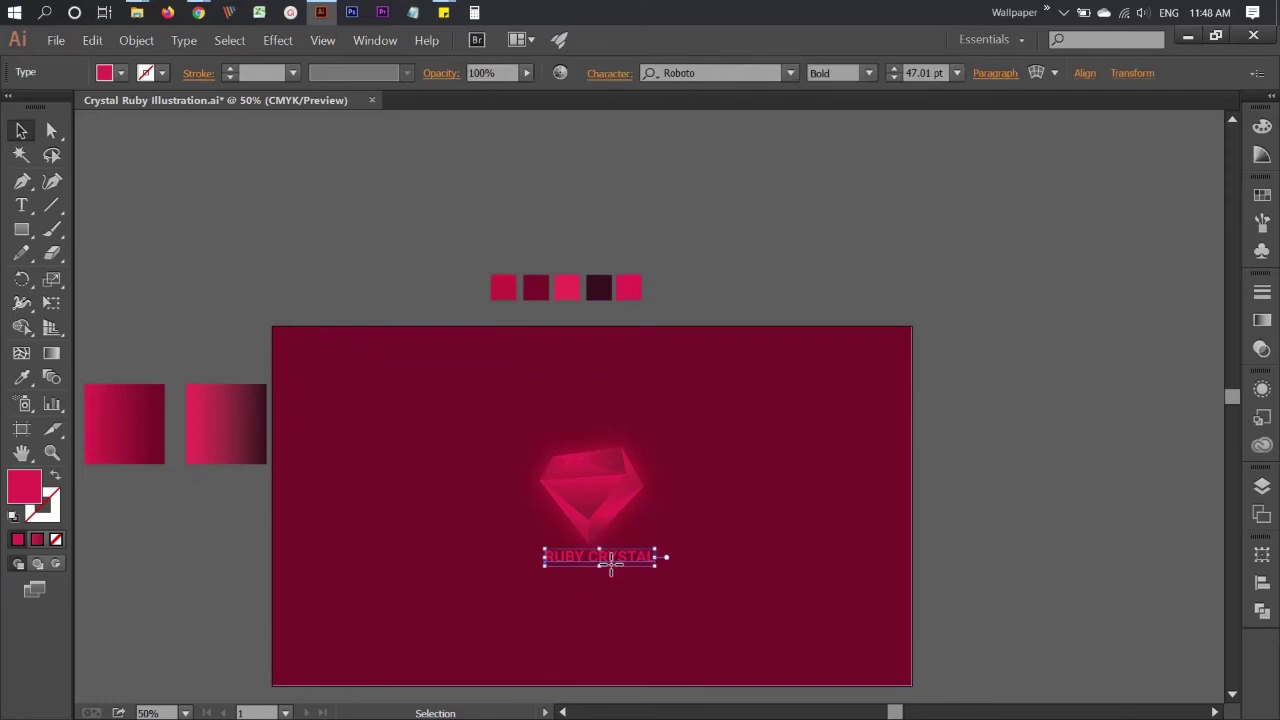
Give the title an Outer Glow with a slightly lowered blur
left_click(277, 40)
mouse_move(294, 256)
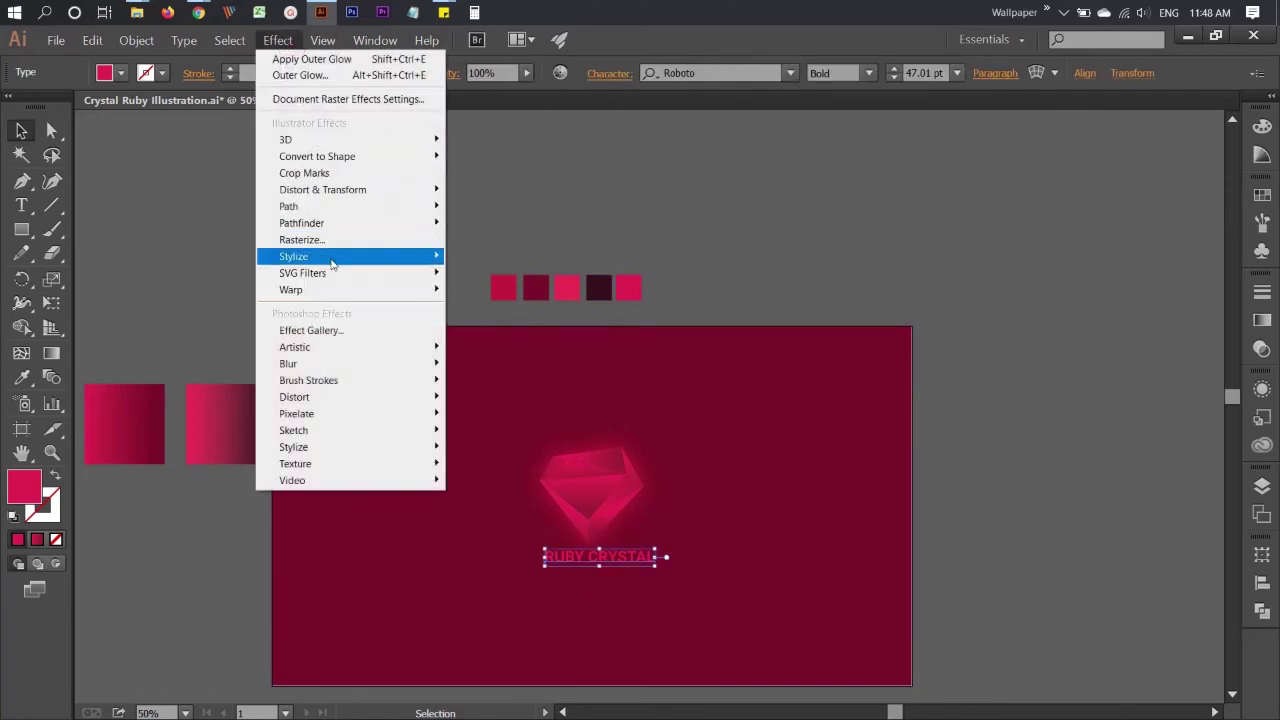
left_click(493, 304)
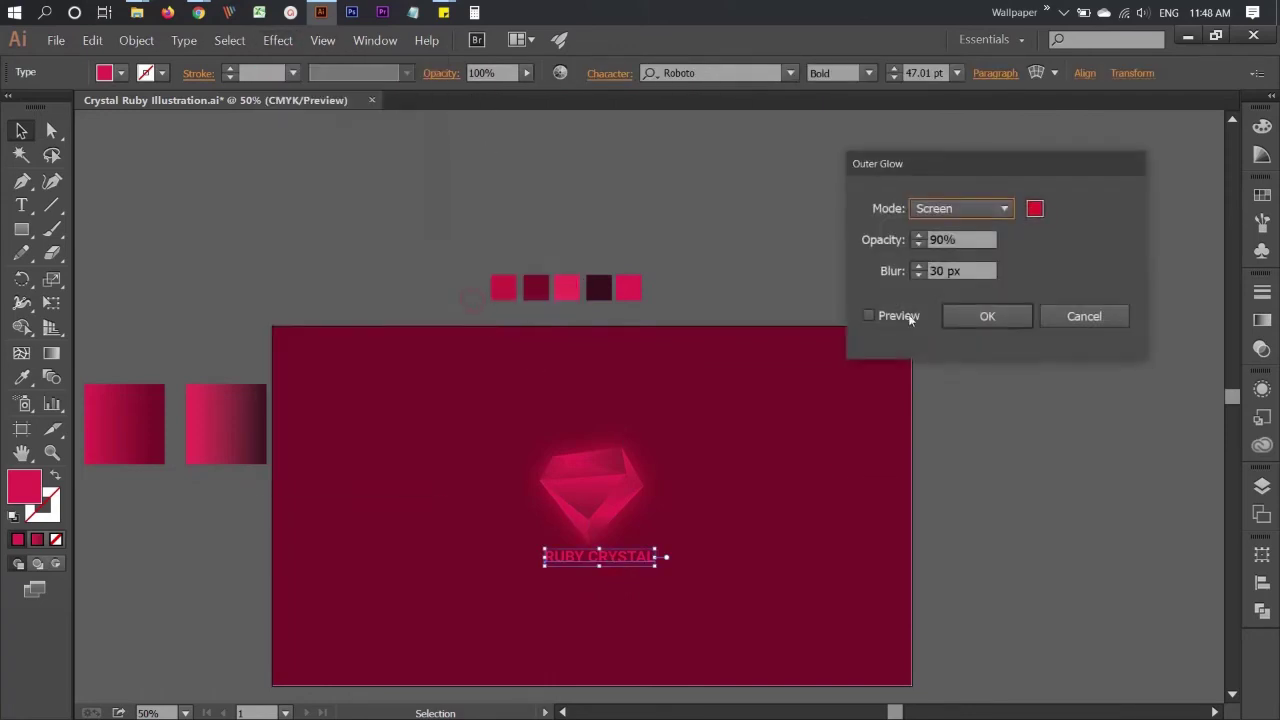
left_click(919, 276)
left_click(920, 276)
key("Return")
left_click(948, 476)
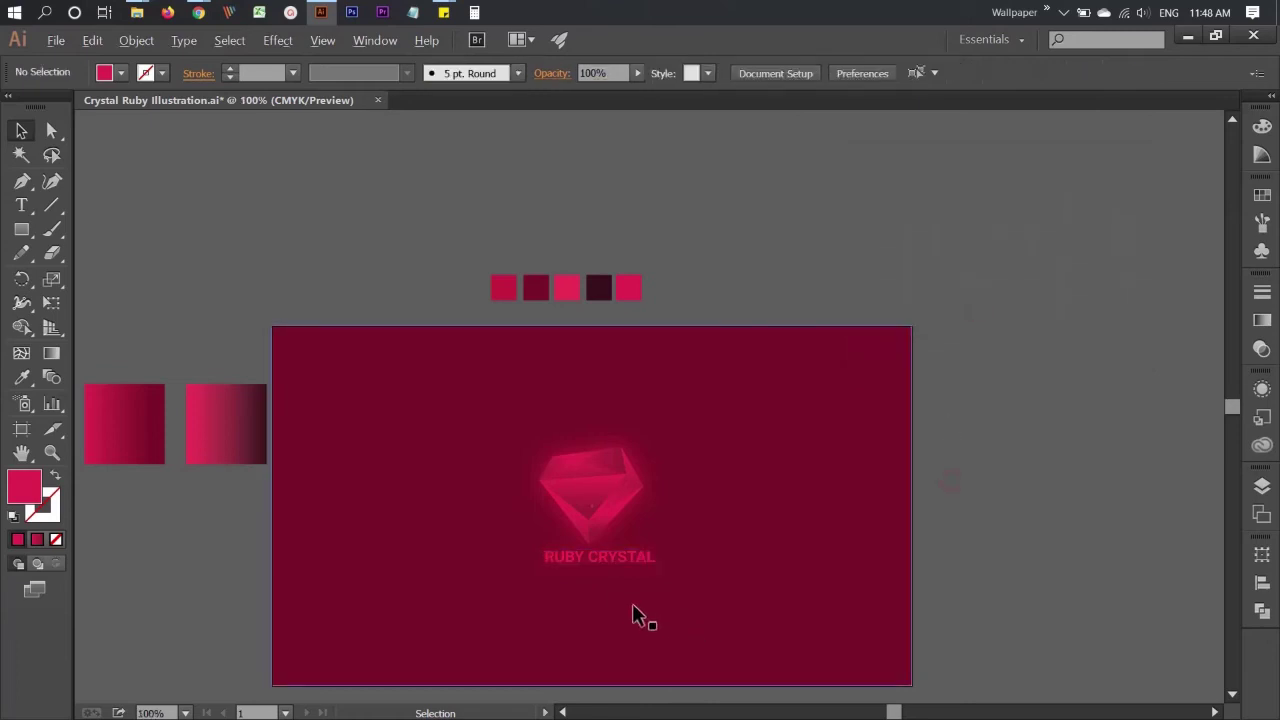
Enlarge both the RUBY CRYSTAL text and the gem
scroll(632, 616, "up", 2)
left_click_drag(543, 511, 560, 545)
left_click(587, 375)
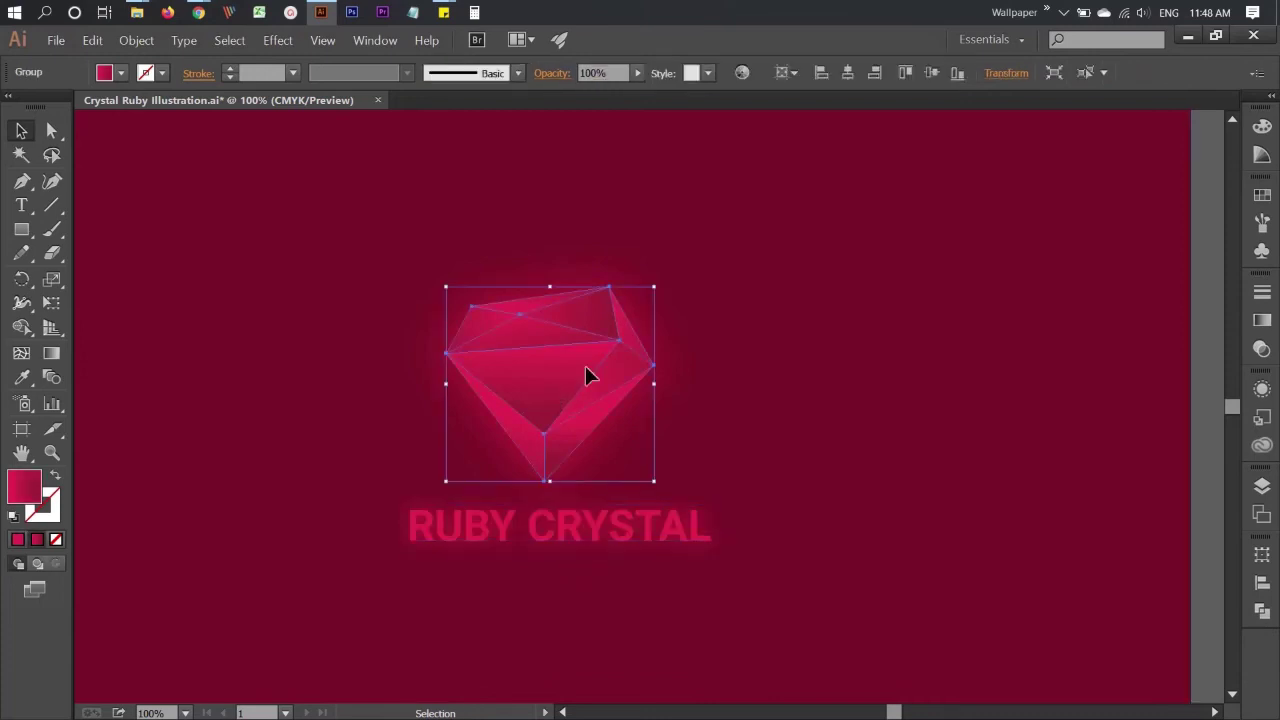
left_click_drag(654, 287, 677, 262)
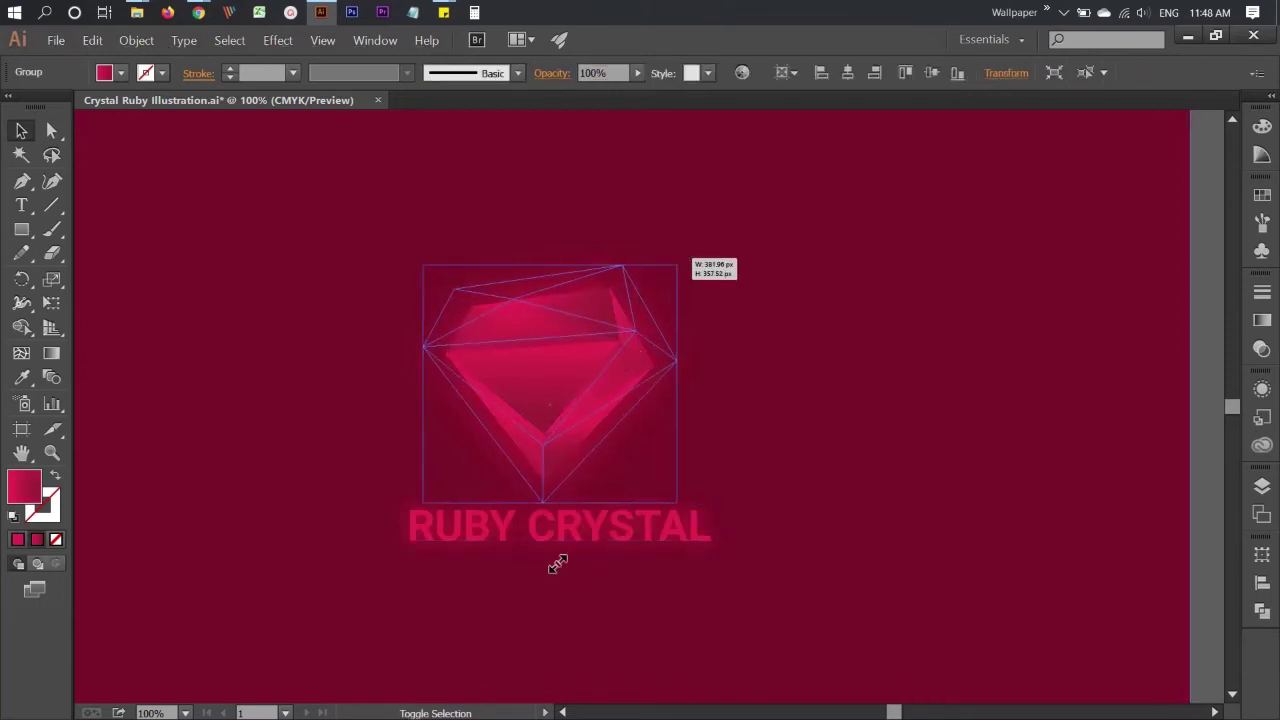
Lock the background and centre the title horizontally under the gem
left_click(800, 478)
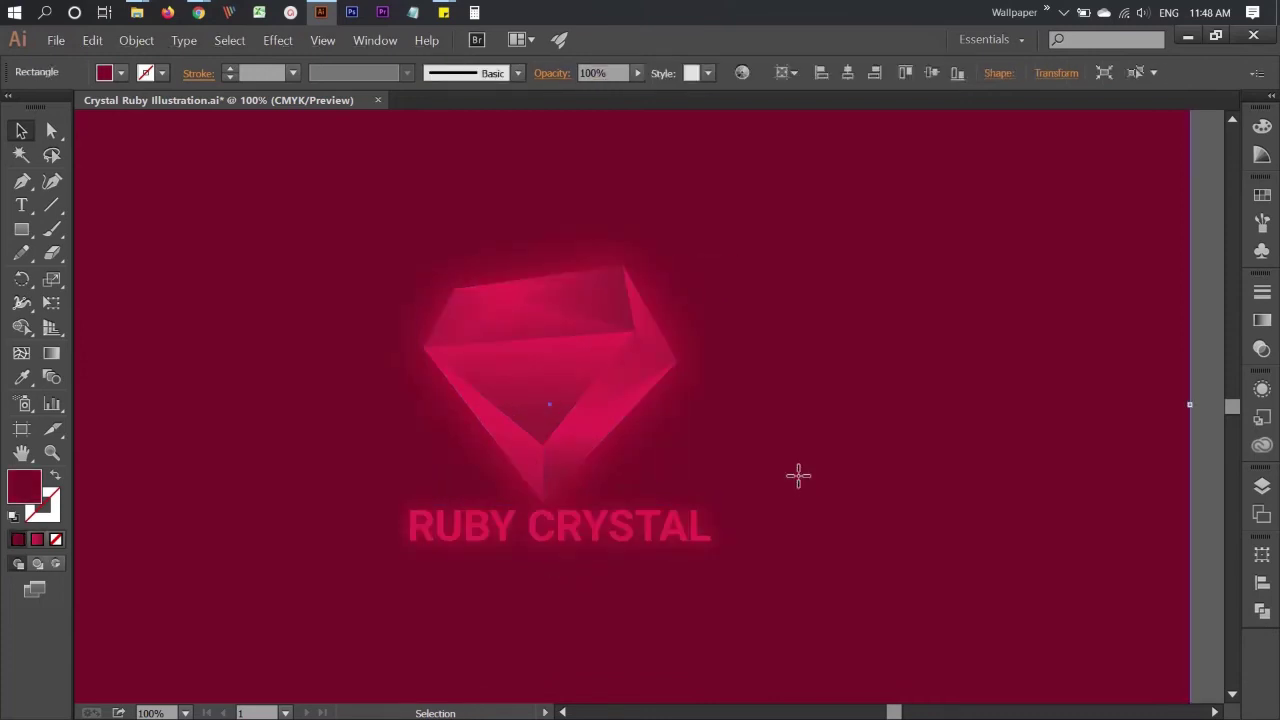
key("ctrl+2")
left_click_drag(766, 337, 500, 630)
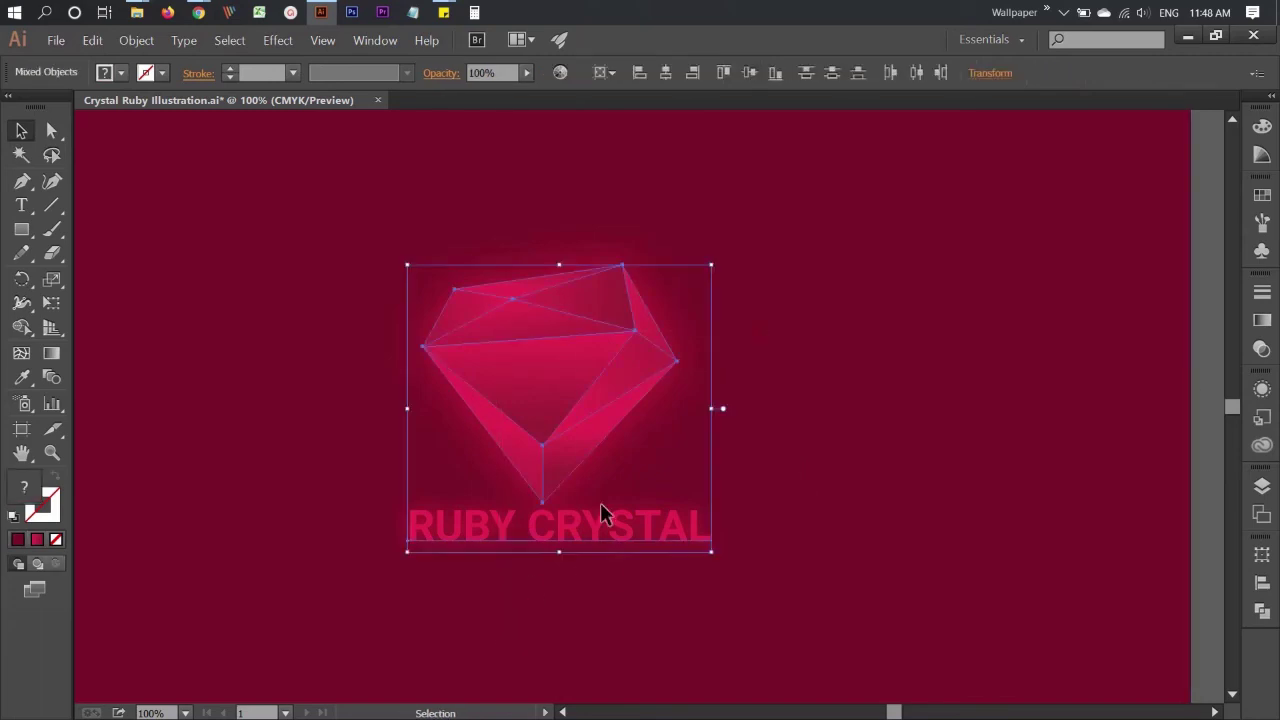
left_click(665, 72)
left_click(837, 391)
Stretch the gem's top facets upward, then select the two leftover gradient squares
mouse_move(589, 405)
left_mouse_down()
mouse_move(584, 341)
mouse_move(586, 357)
left_mouse_up()
left_click(791, 386)
left_click_drag(770, 413, 945, 410)
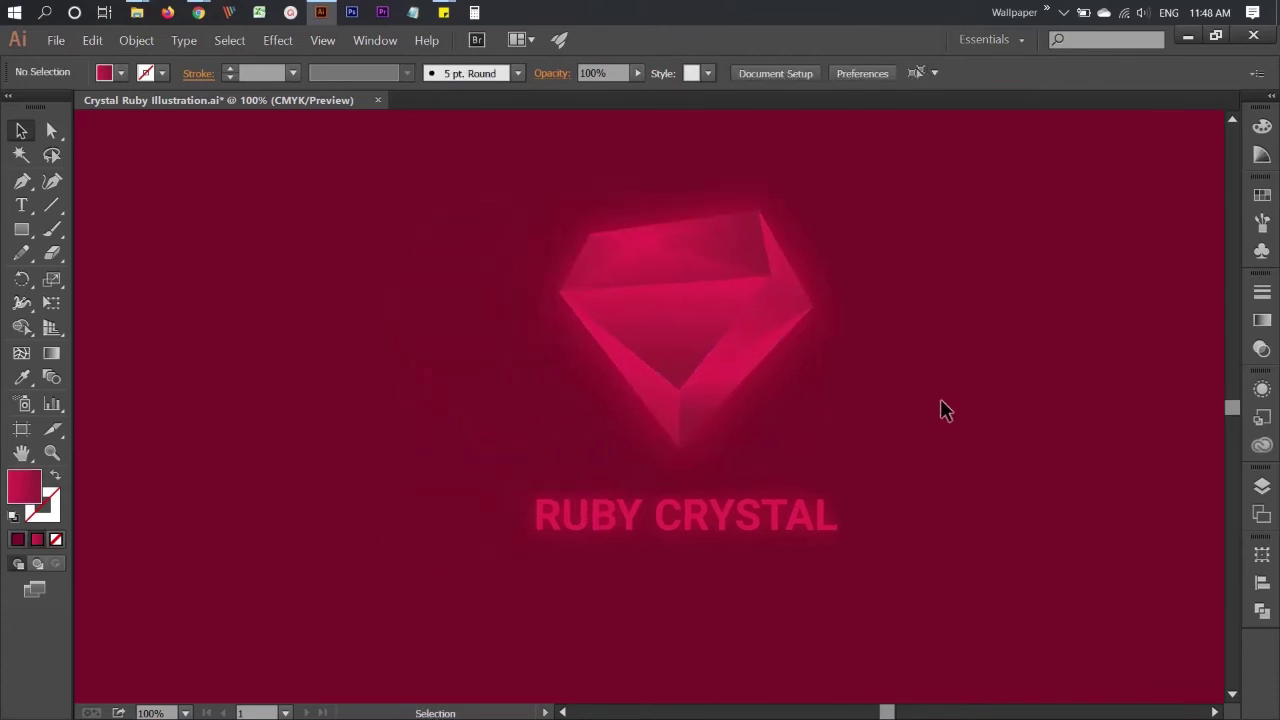
key("a")
key("ctrl+minus")
key("ctrl+minus")
key("ctrl+minus")
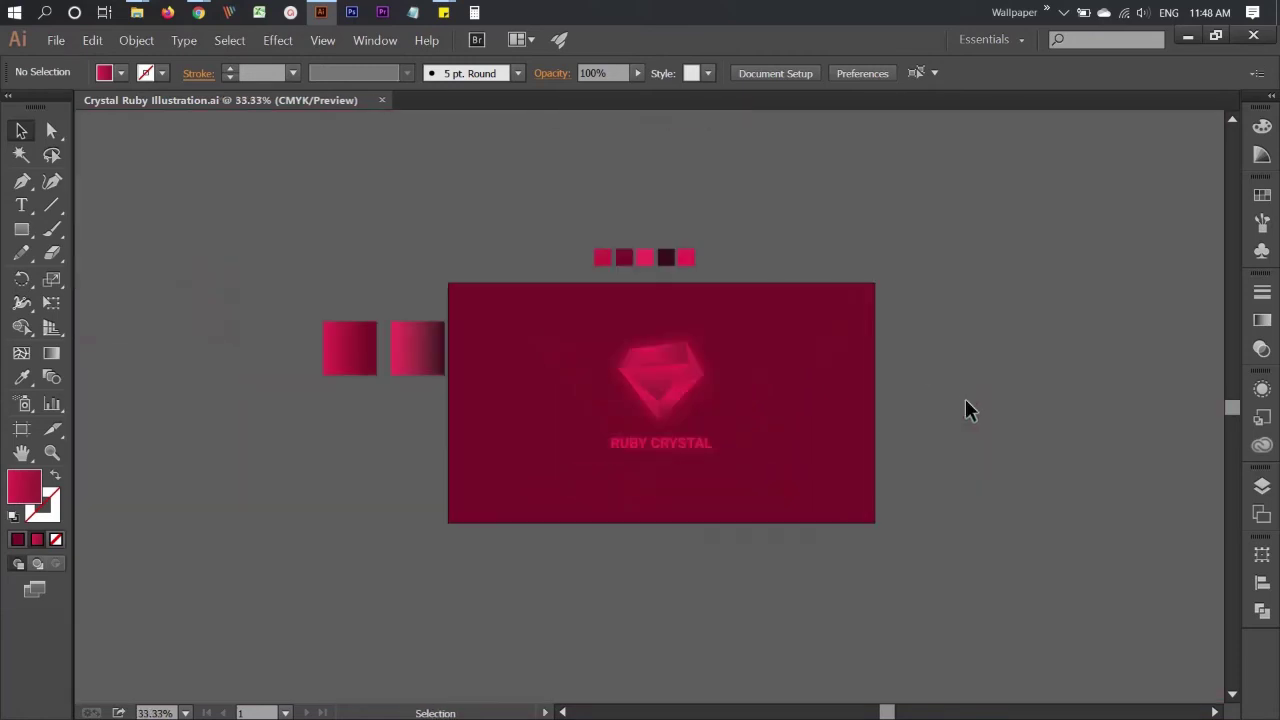
left_click(408, 388)
Delete the leftover squares and group the gem with the RUBY CRYSTAL title
key("Delete")
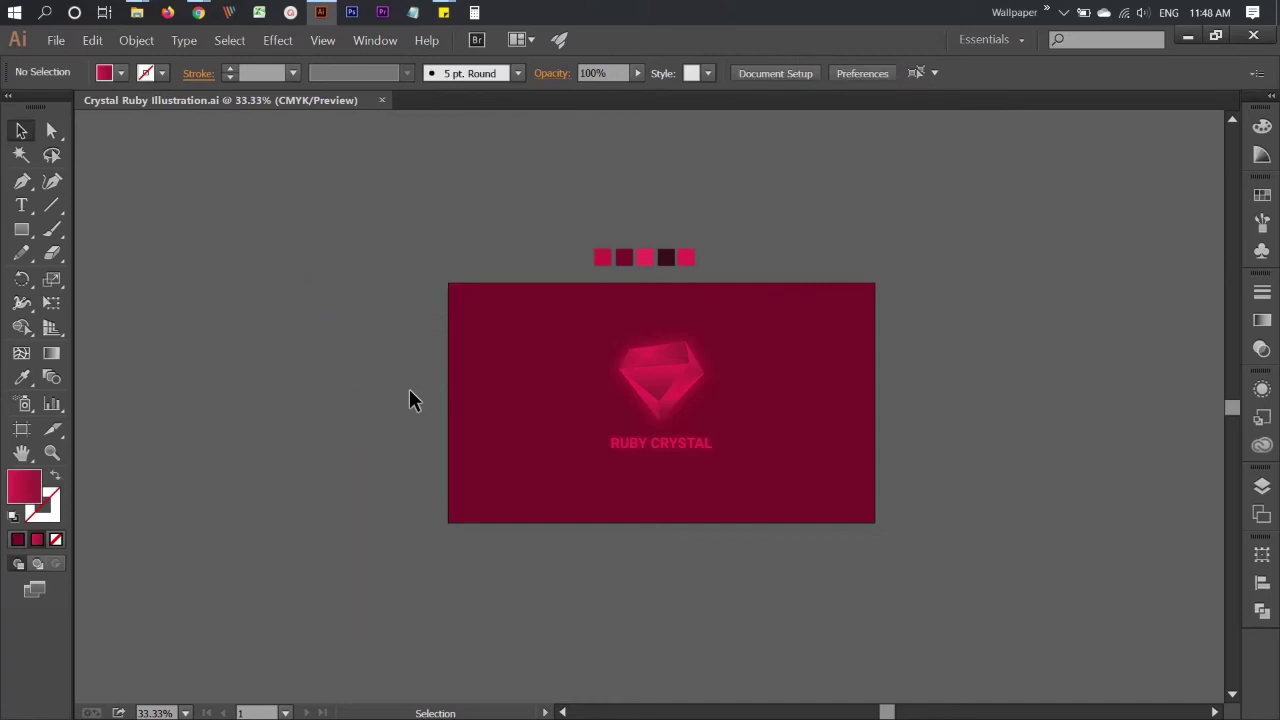
left_click(676, 354)
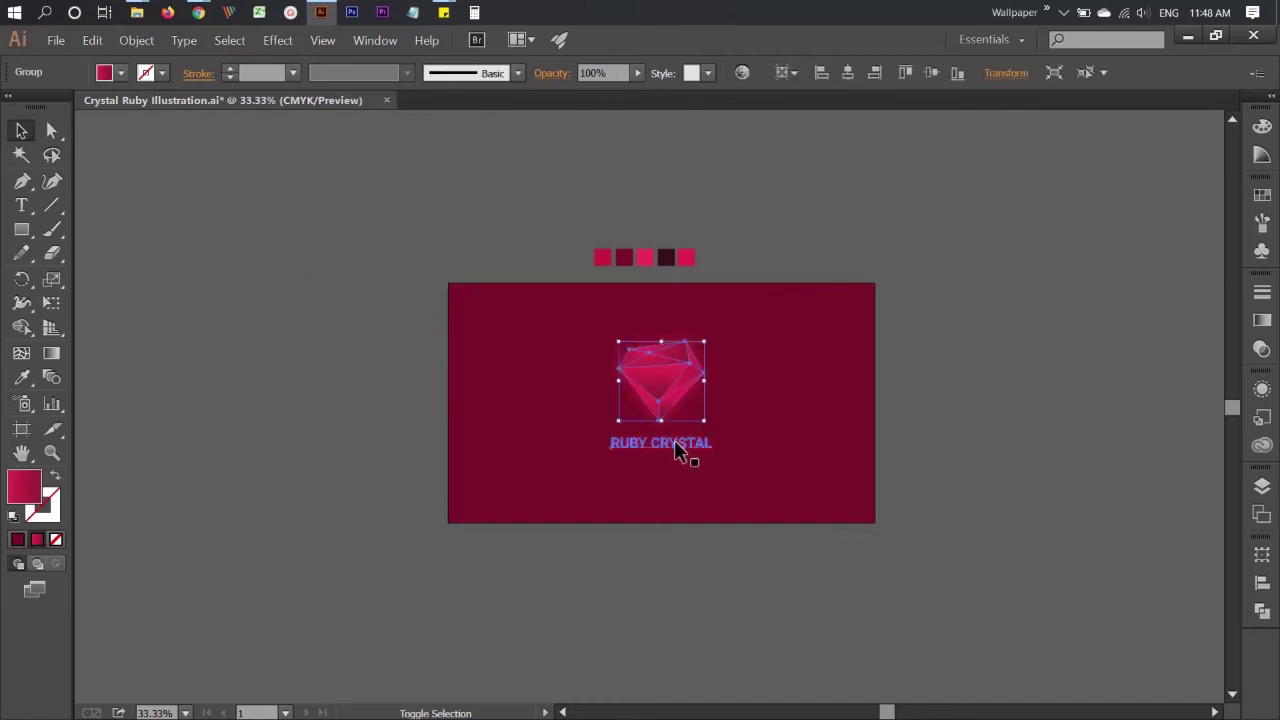
left_click(686, 446, "shift")
right_click(643, 372)
left_click(697, 441)
left_click(800, 420)
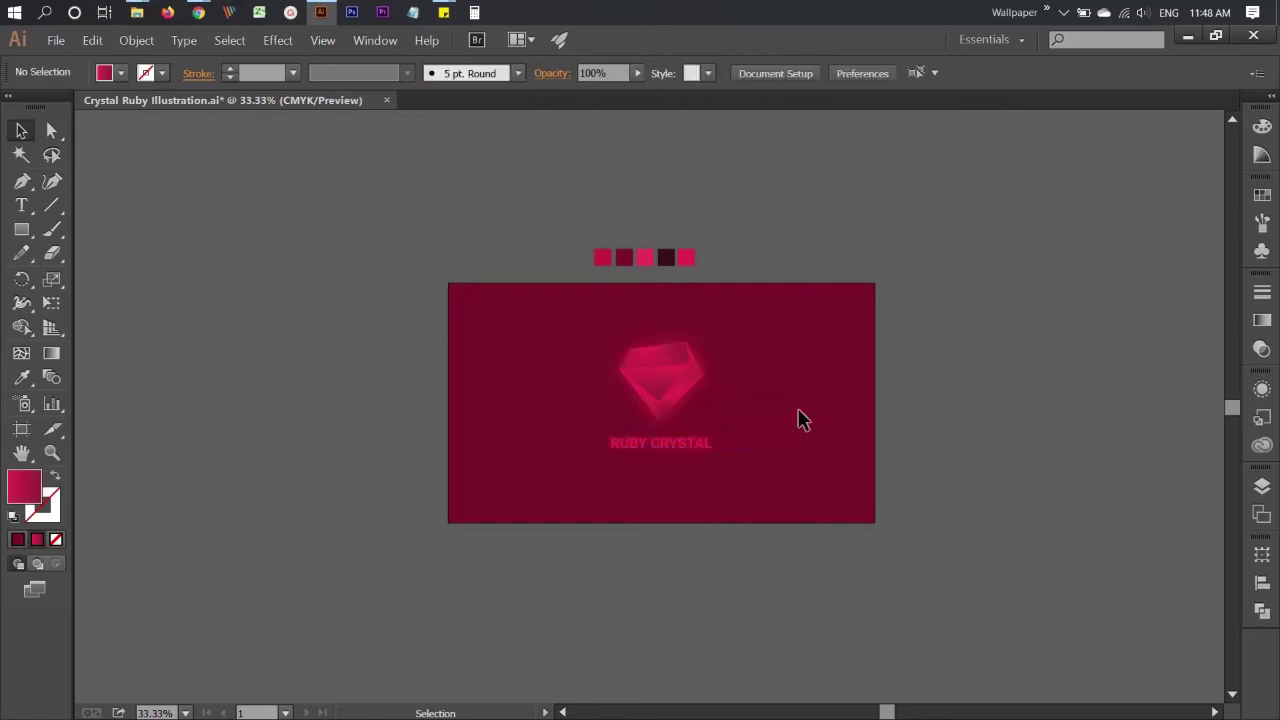
Unlock the background, centre the group vertically and the square row horizontally on the artboard
left_click(160, 144)
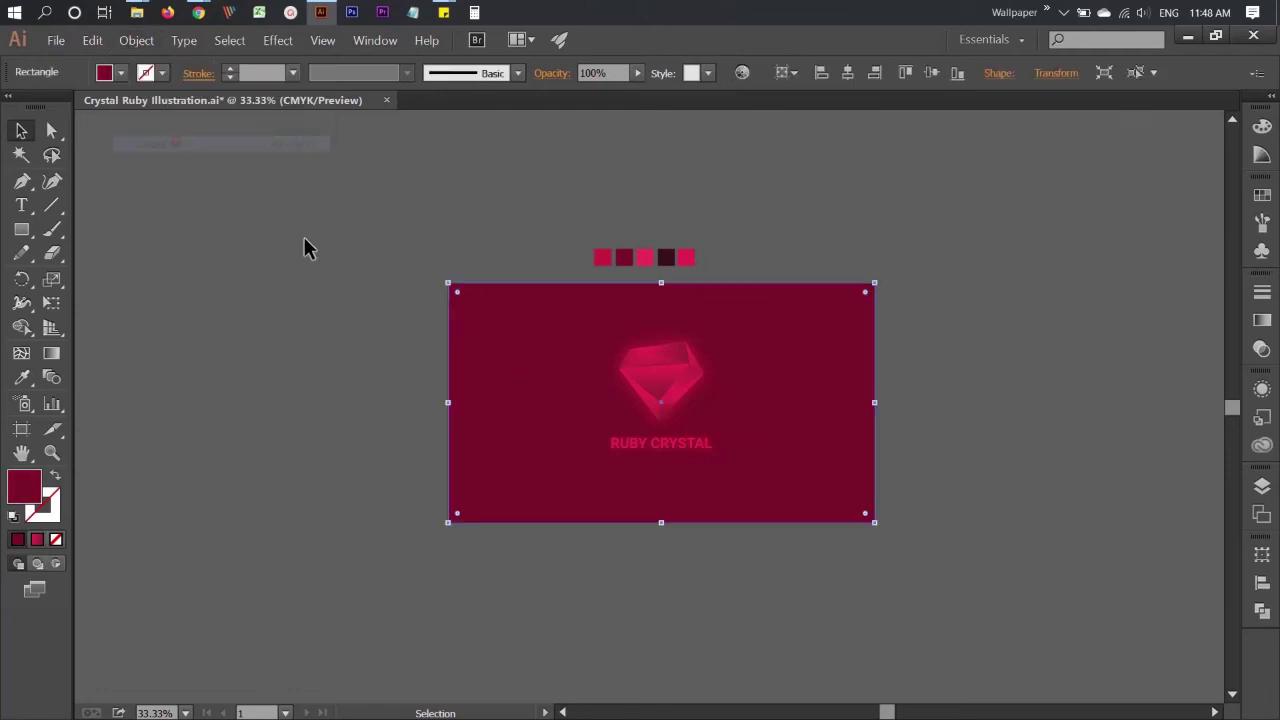
left_click(668, 392)
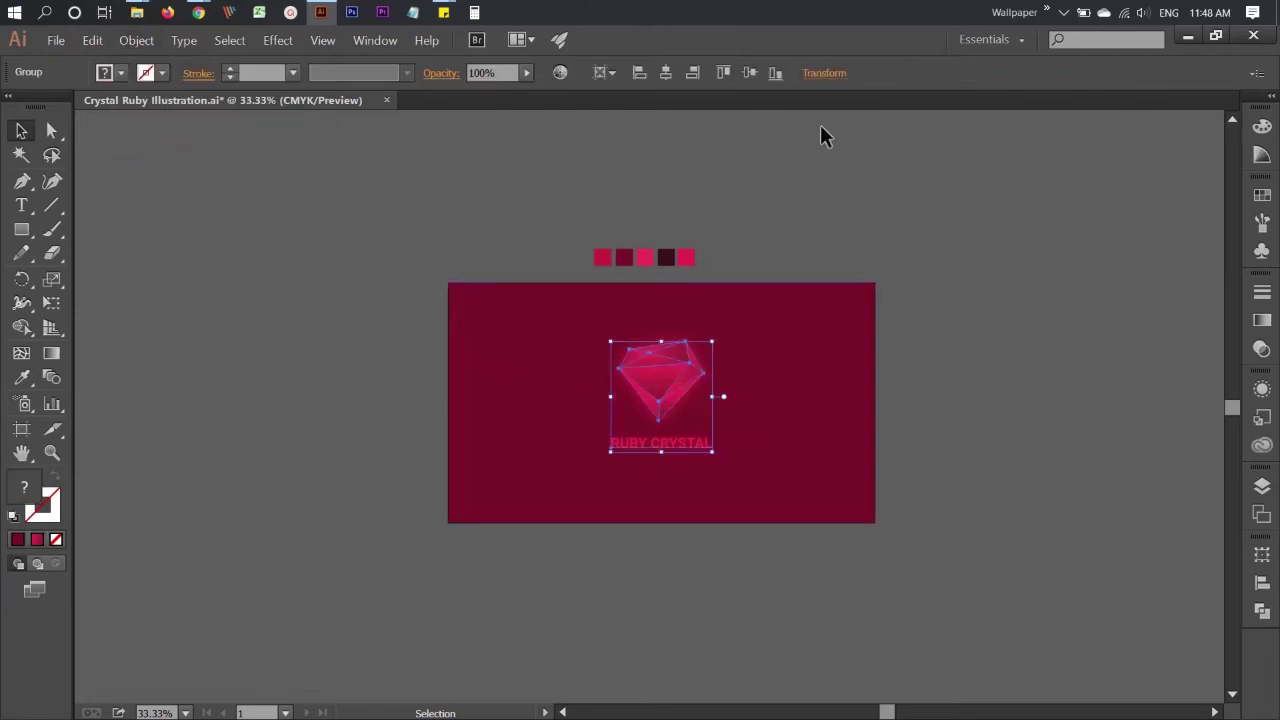
left_click(750, 74)
mouse_move(588, 242)
left_mouse_down()
mouse_move(743, 272)
mouse_move(703, 507)
left_mouse_up()
left_click(733, 257)
left_click(845, 74)
Add a drop shadow to the five colour squares
left_click(277, 40)
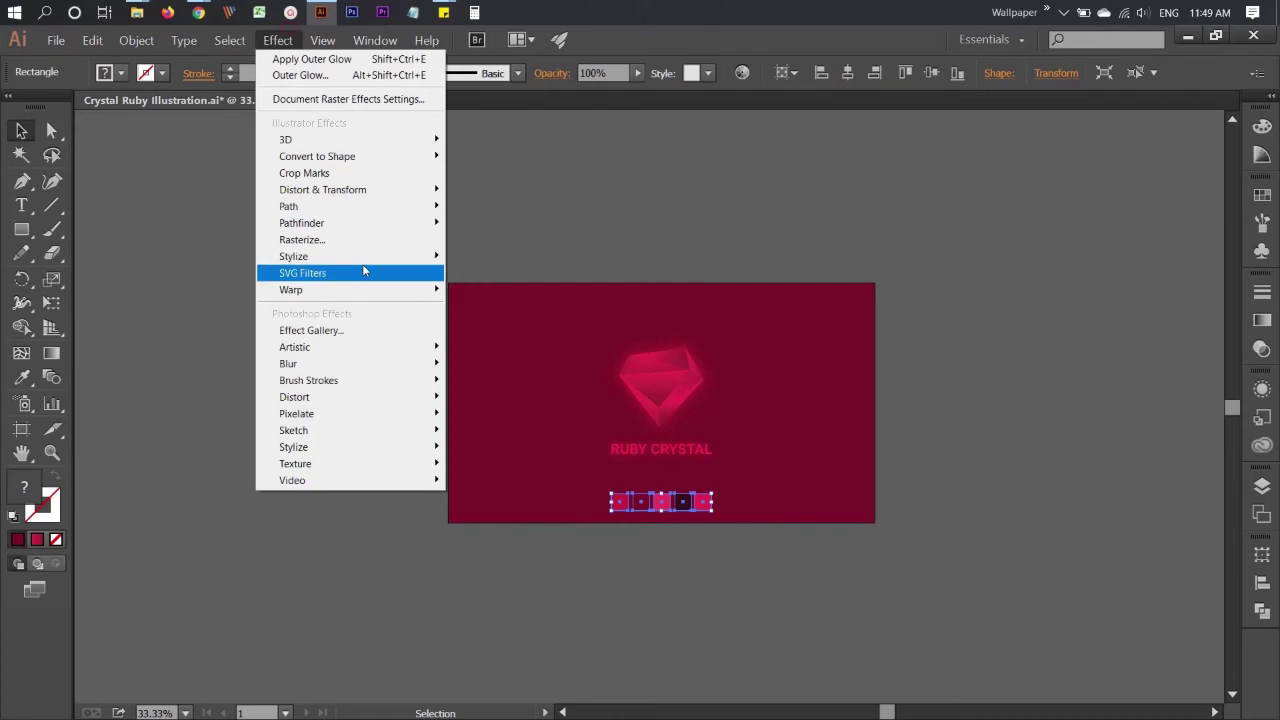
left_click(490, 256)
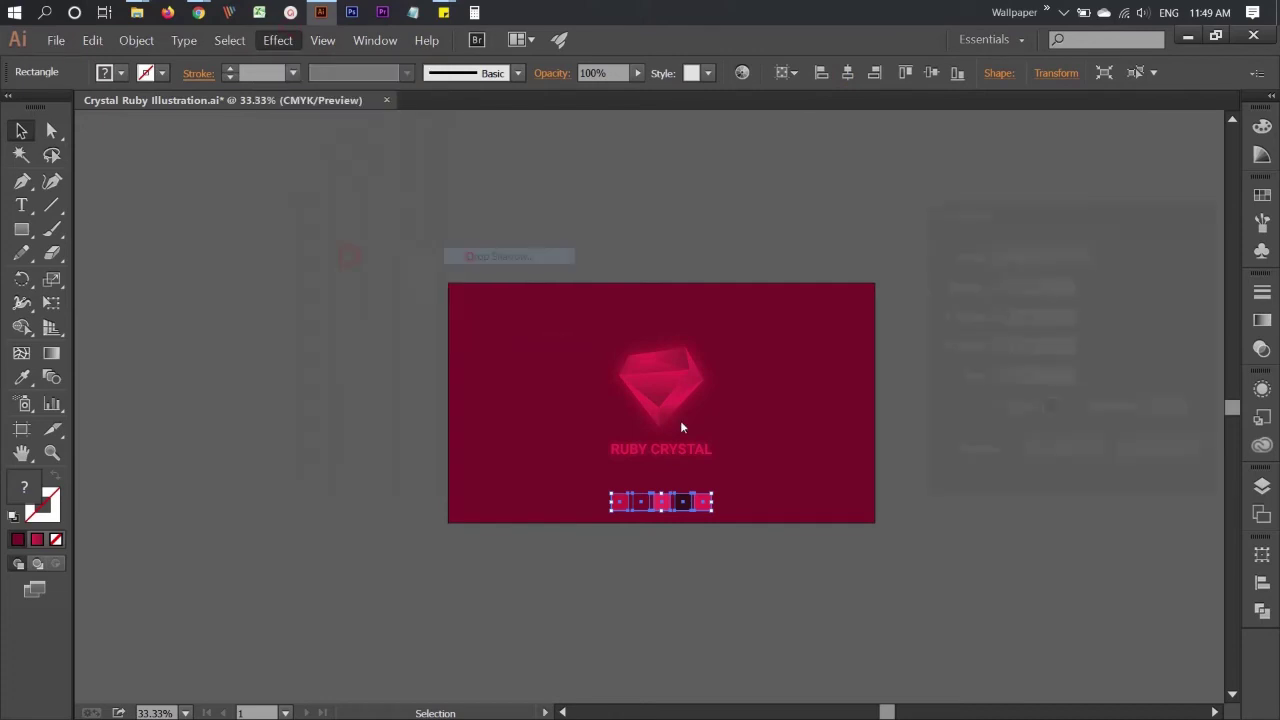
left_click(975, 454)
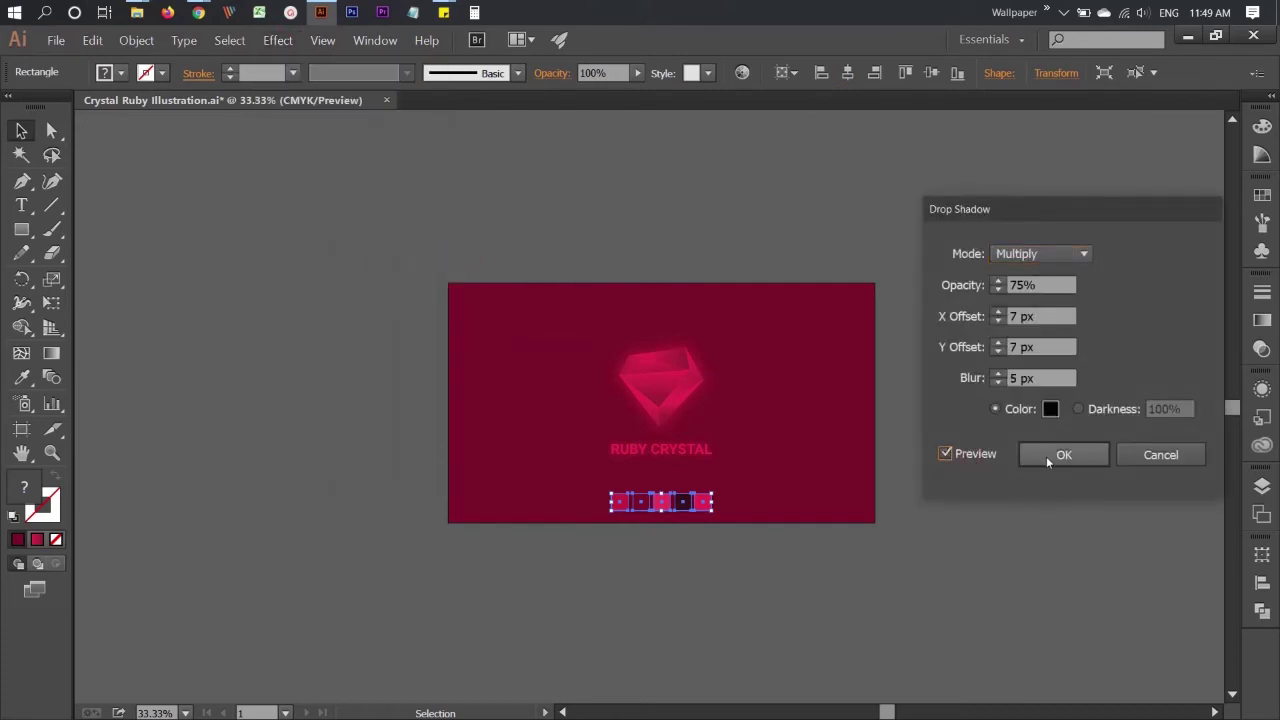
left_click(1046, 456)
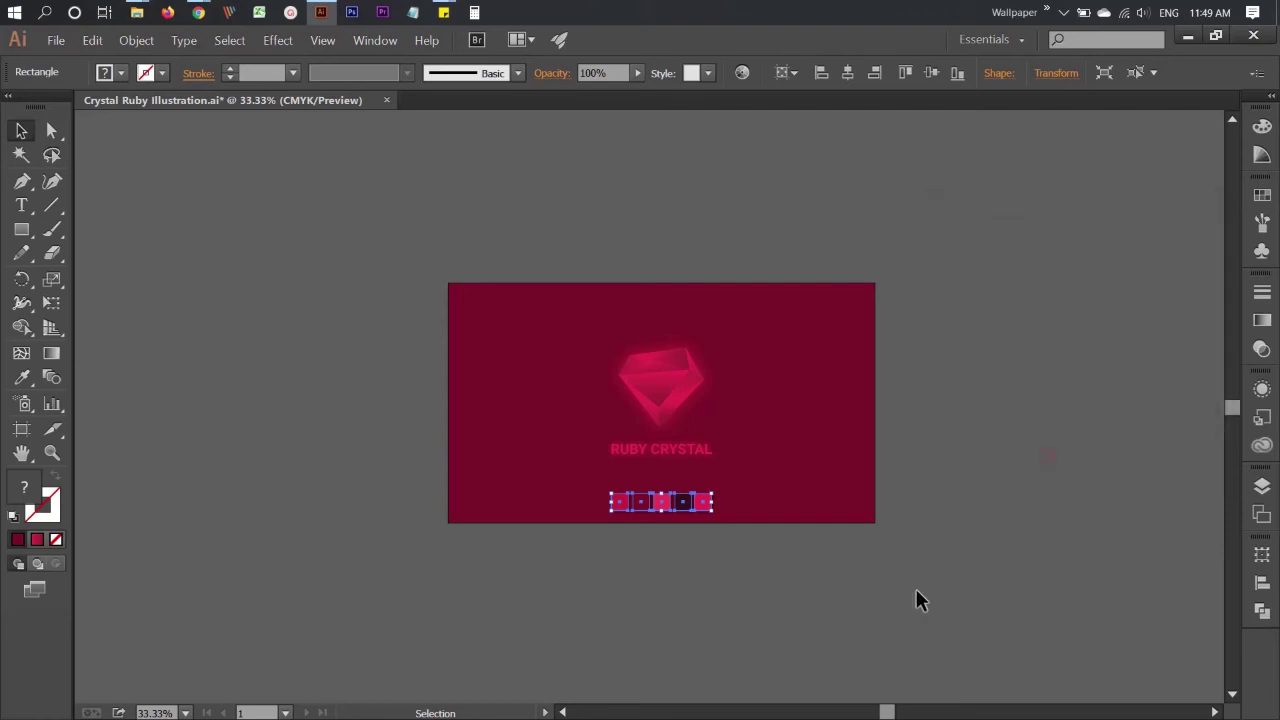
left_click(880, 614)
scroll(671, 569, "up", 3)
Make the row of colour squares shorter by dragging its top handle down
left_click(622, 384)
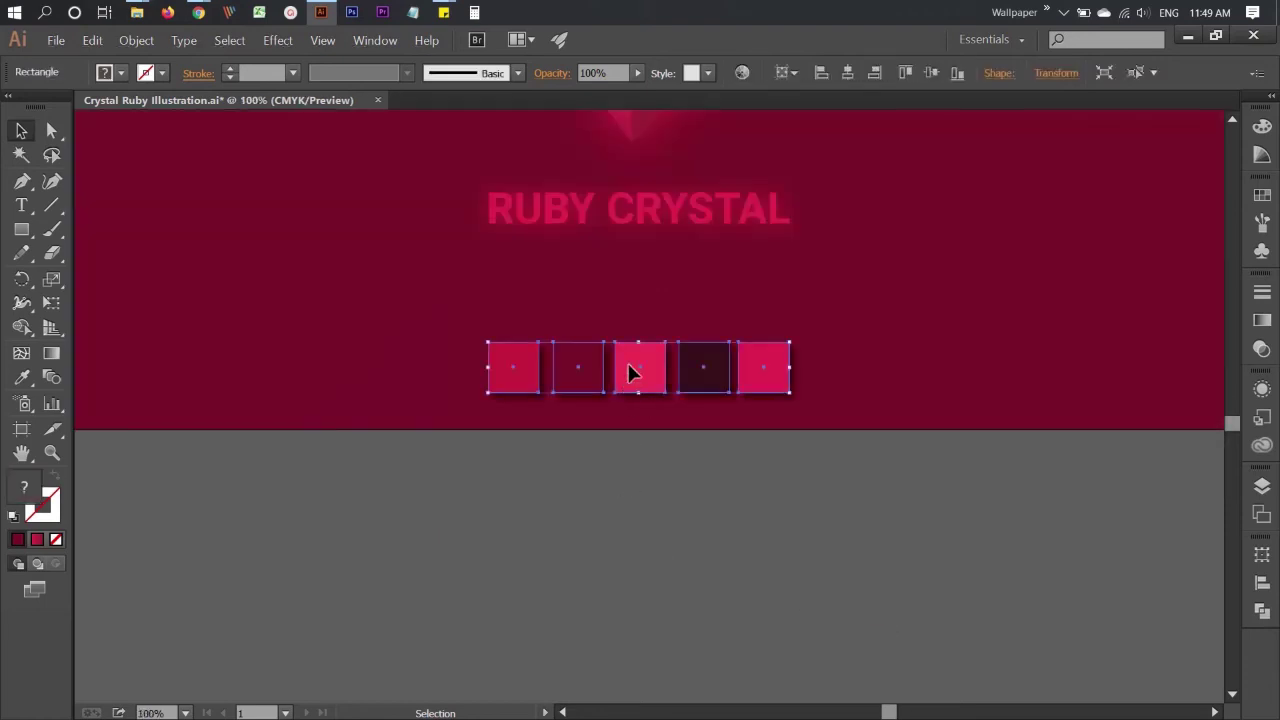
left_click_drag(640, 341, 636, 372)
left_click(677, 497)
scroll(677, 497, "down", 1)
scroll(685, 492, "up", 2)
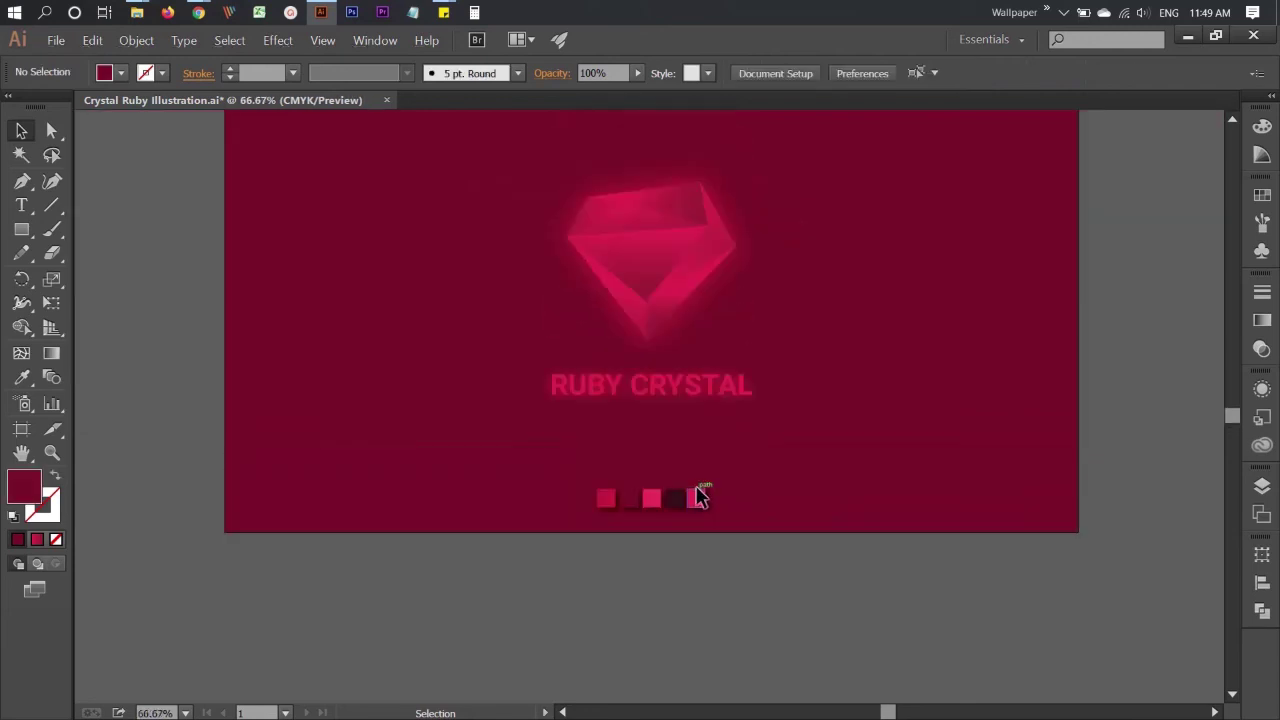
scroll(680, 440, "up", 1)
scroll(665, 425, "up", 1)
Shrink the colour squares further into a compact strip
left_click(657, 420)
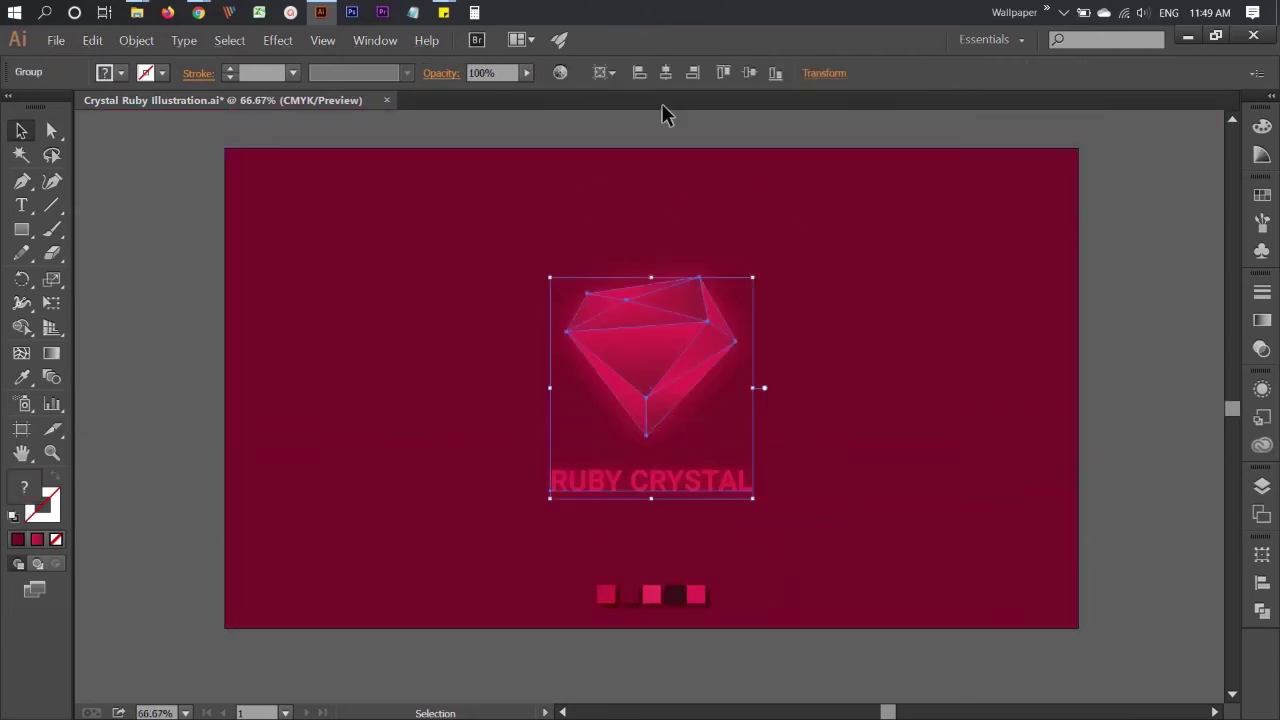
left_click(688, 572)
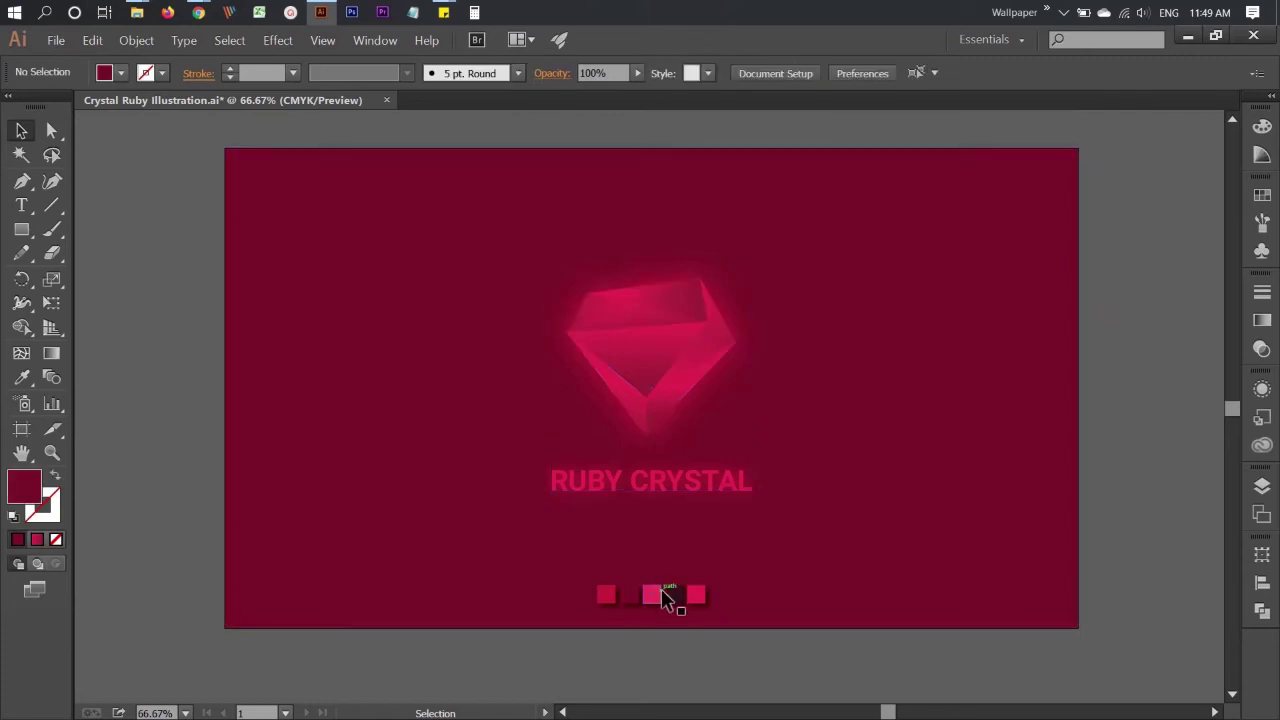
left_click(668, 598)
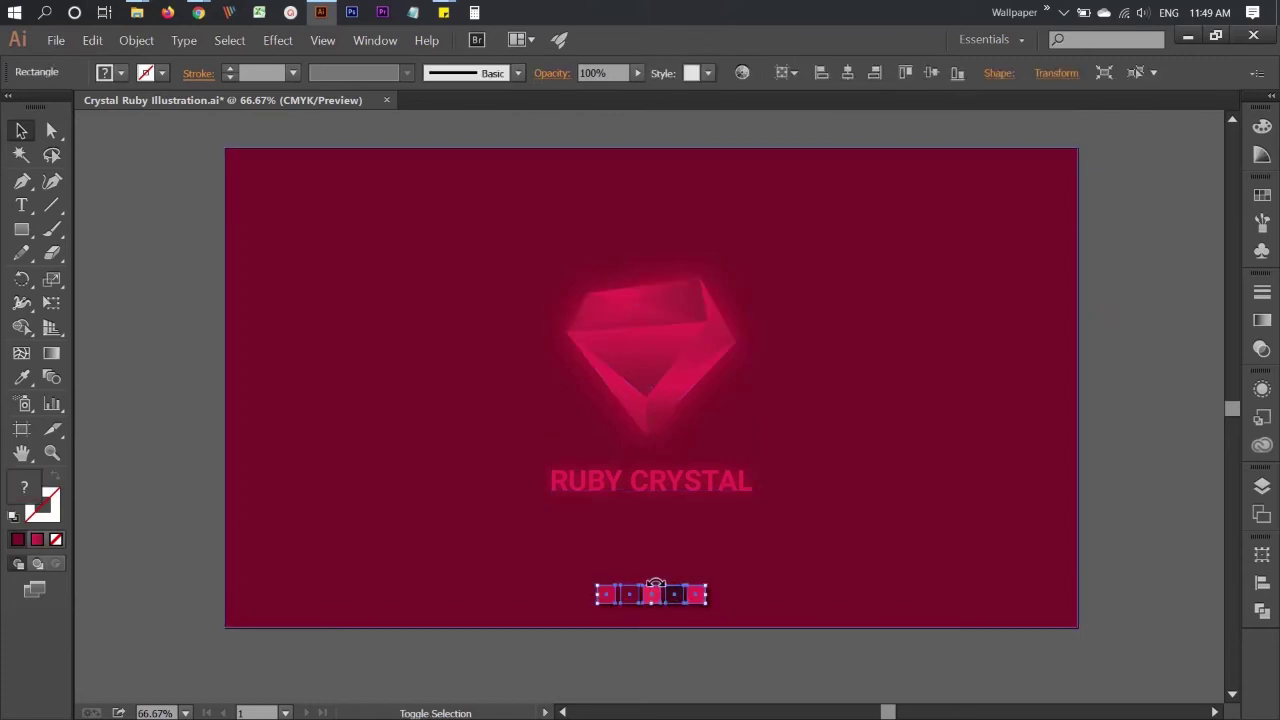
left_click_drag(652, 585, 656, 588)
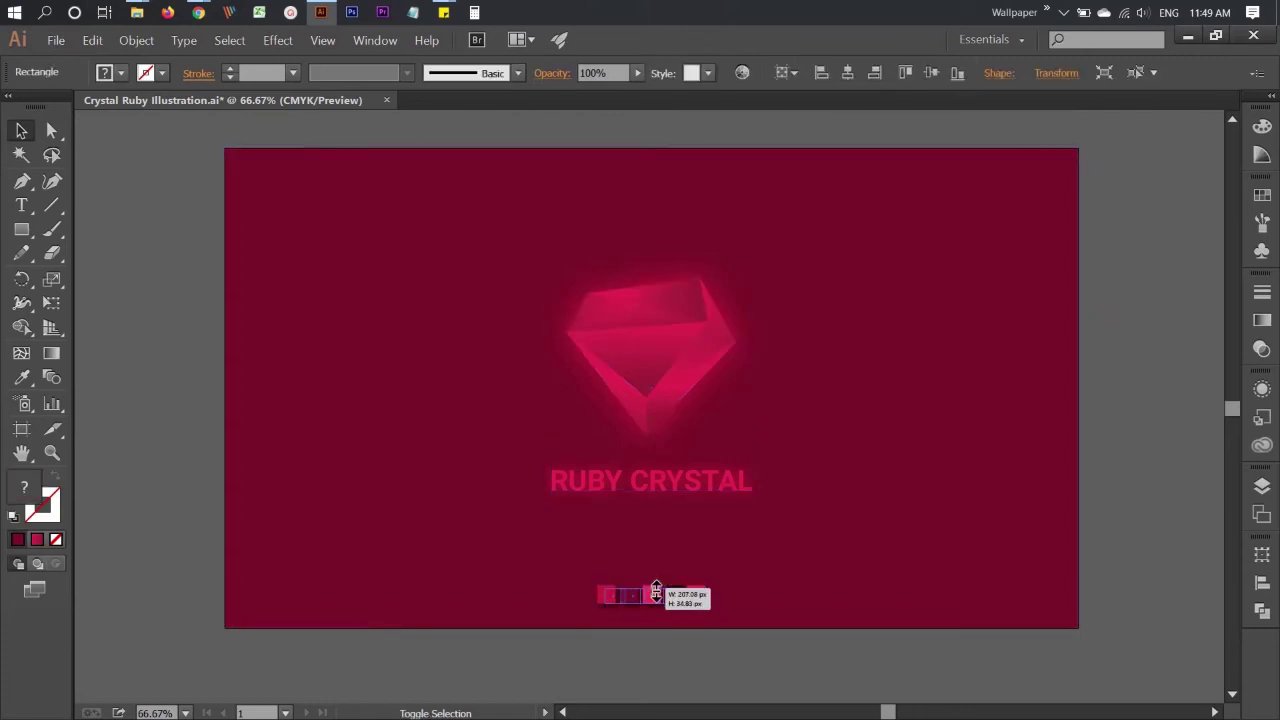
left_click(666, 668)
left_click(668, 596)
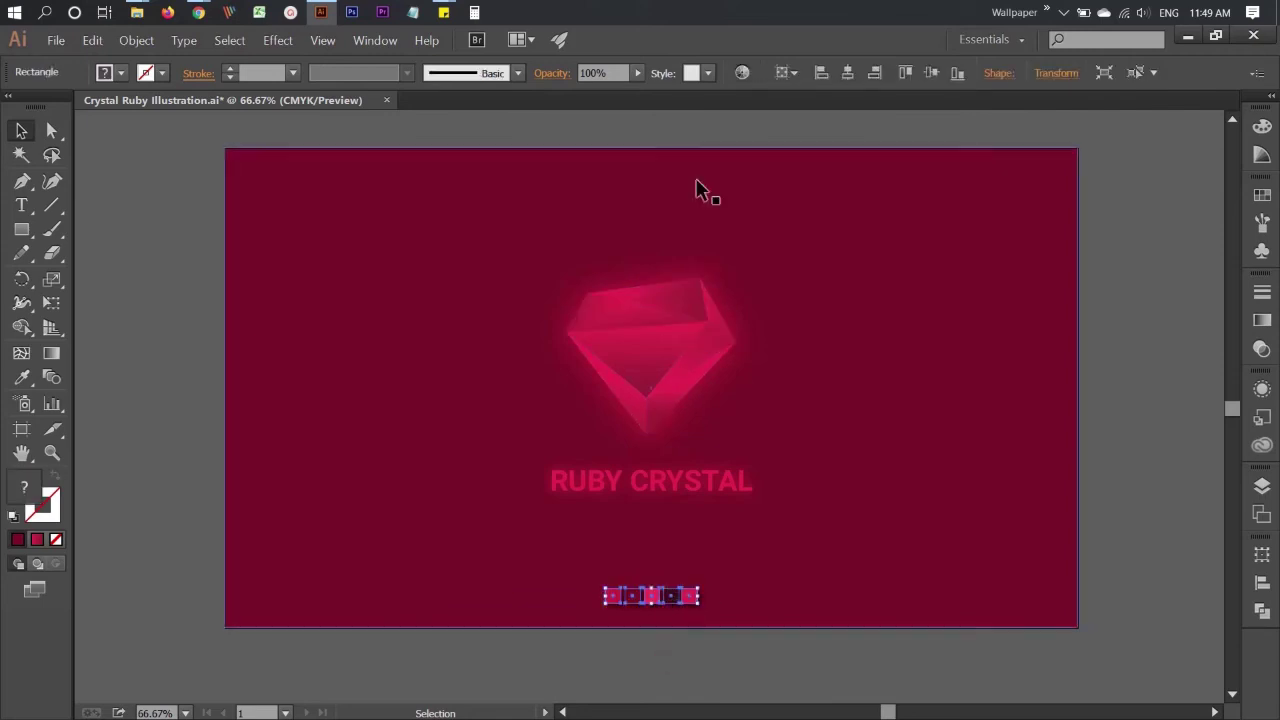
left_click(758, 124)
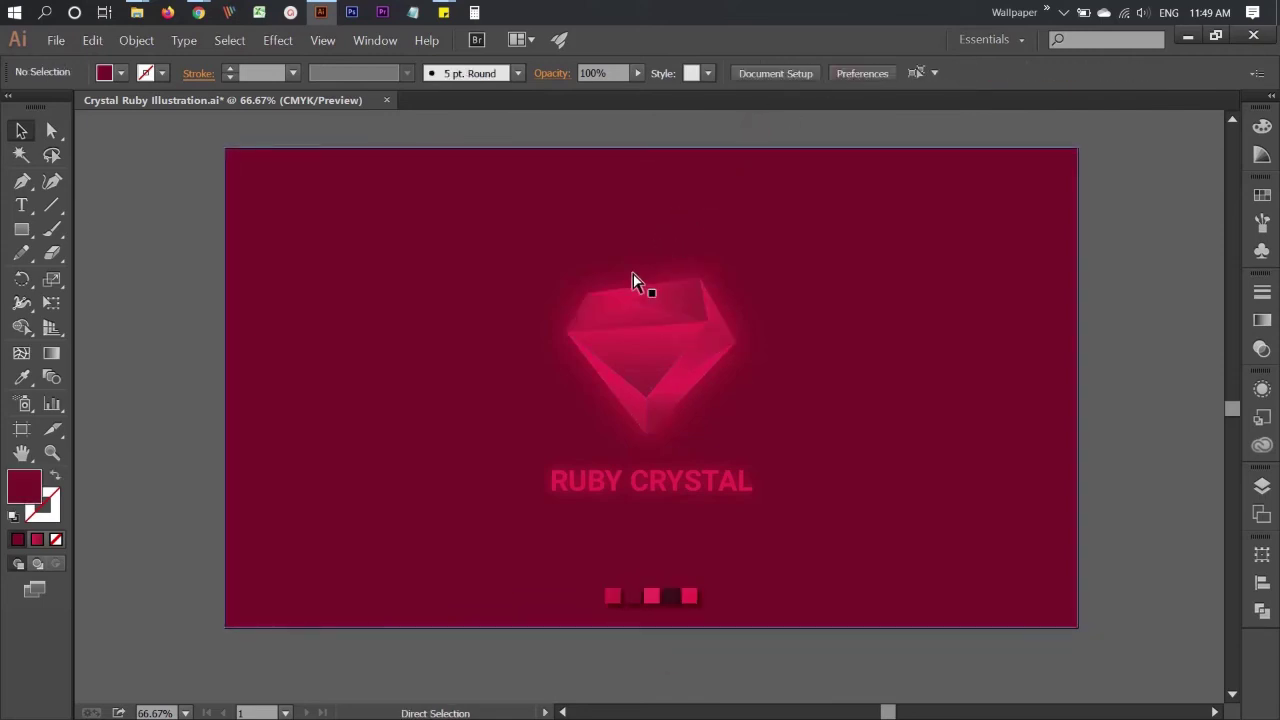
Save, export an 8000×4500 PNG, then open the Crystal Ruby Illustration - Pattern file
key("ctrl+s")
left_click(47, 42)
left_click(104, 317)
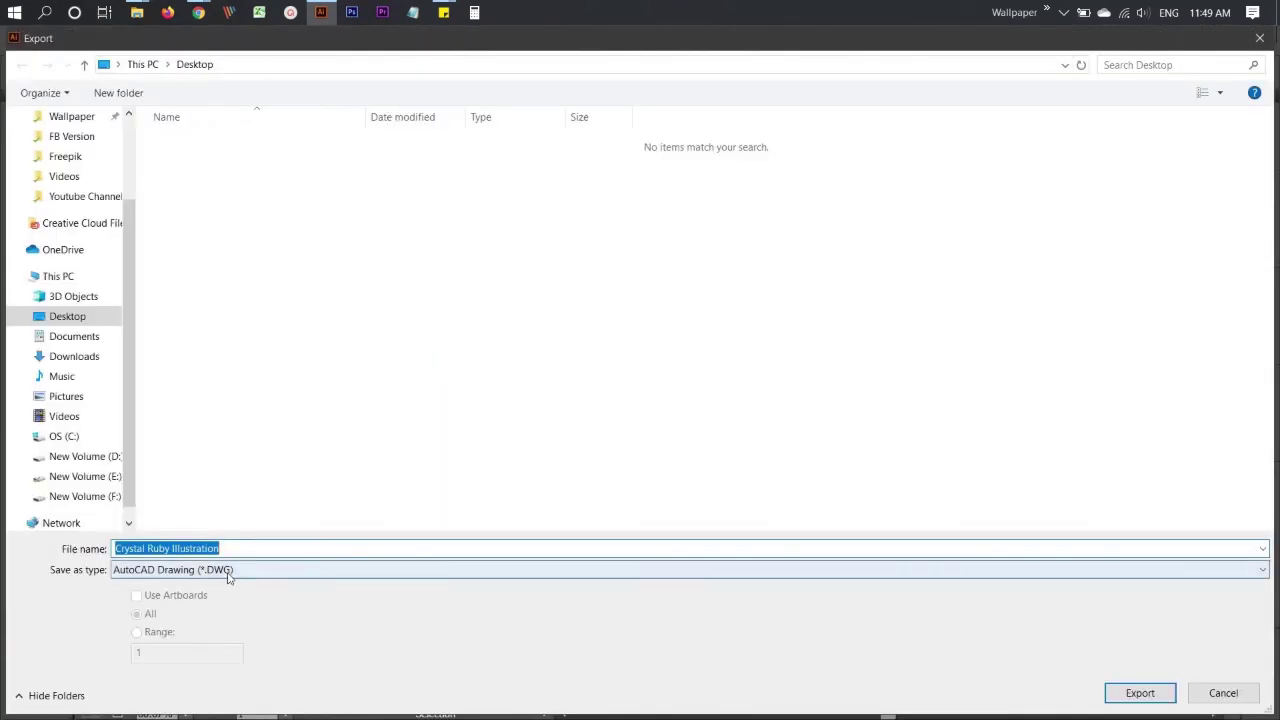
left_click(229, 571)
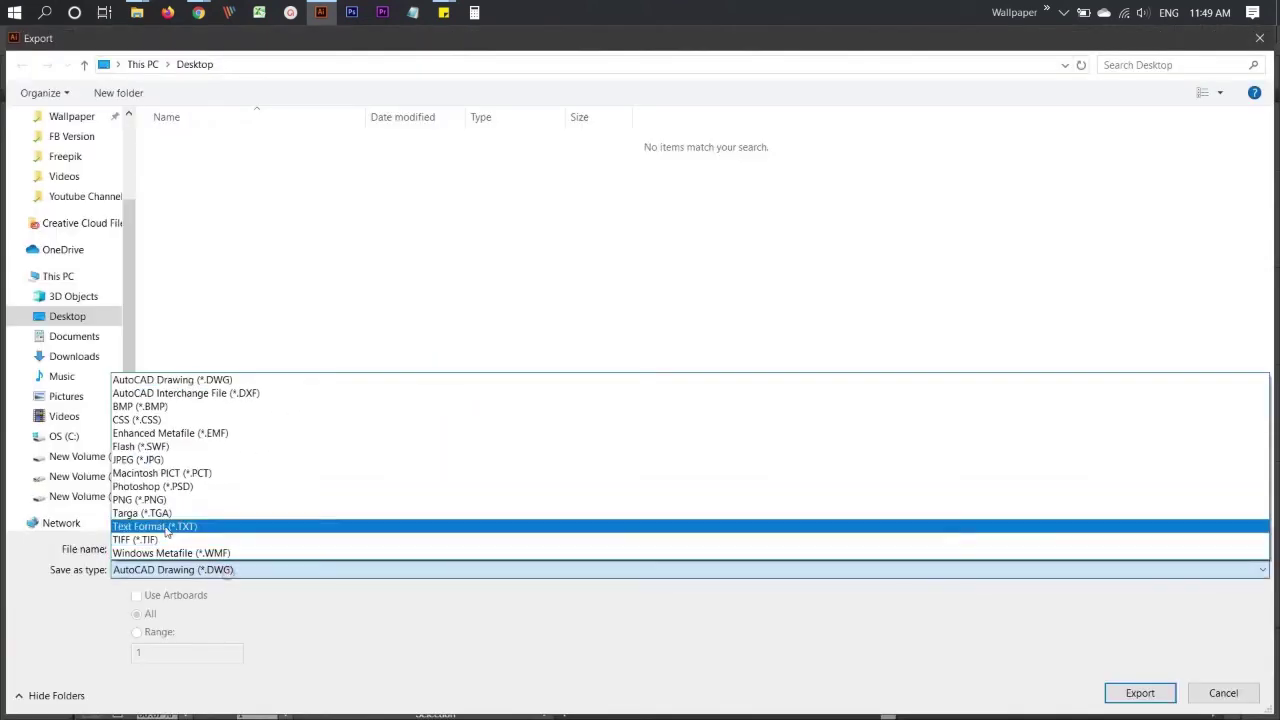
left_click(169, 500)
key("Return")
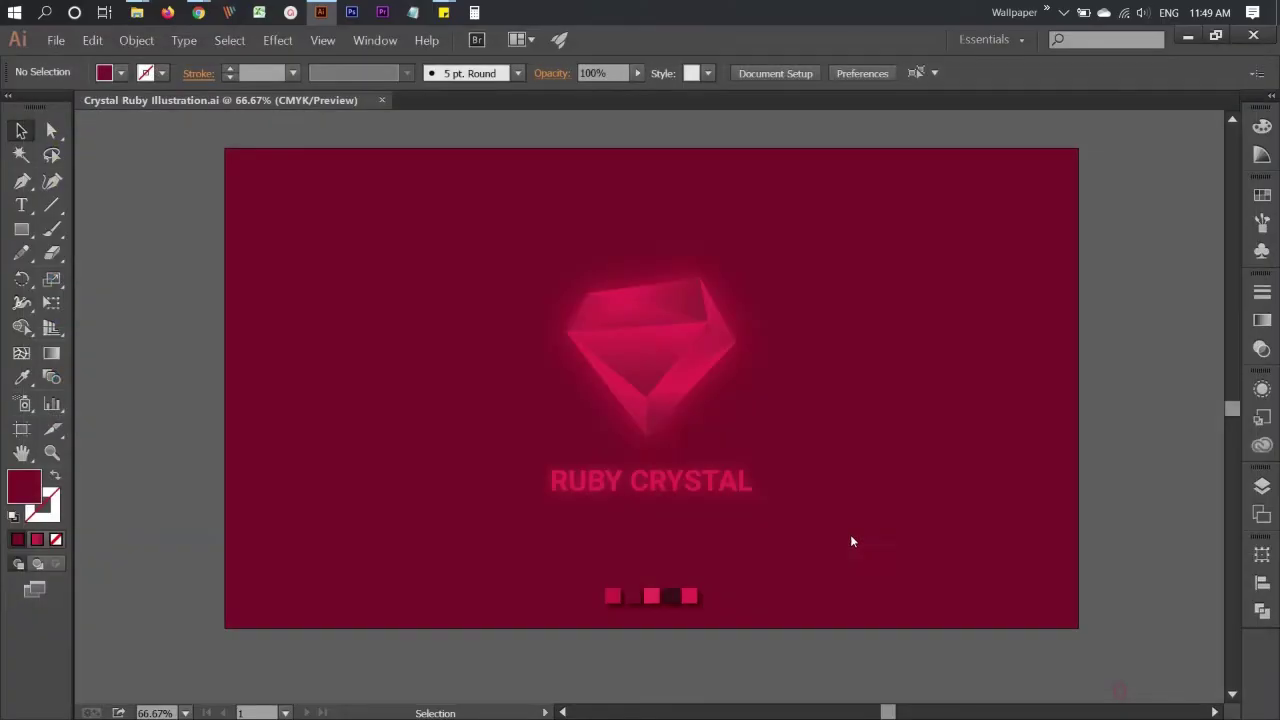
left_click(656, 544)
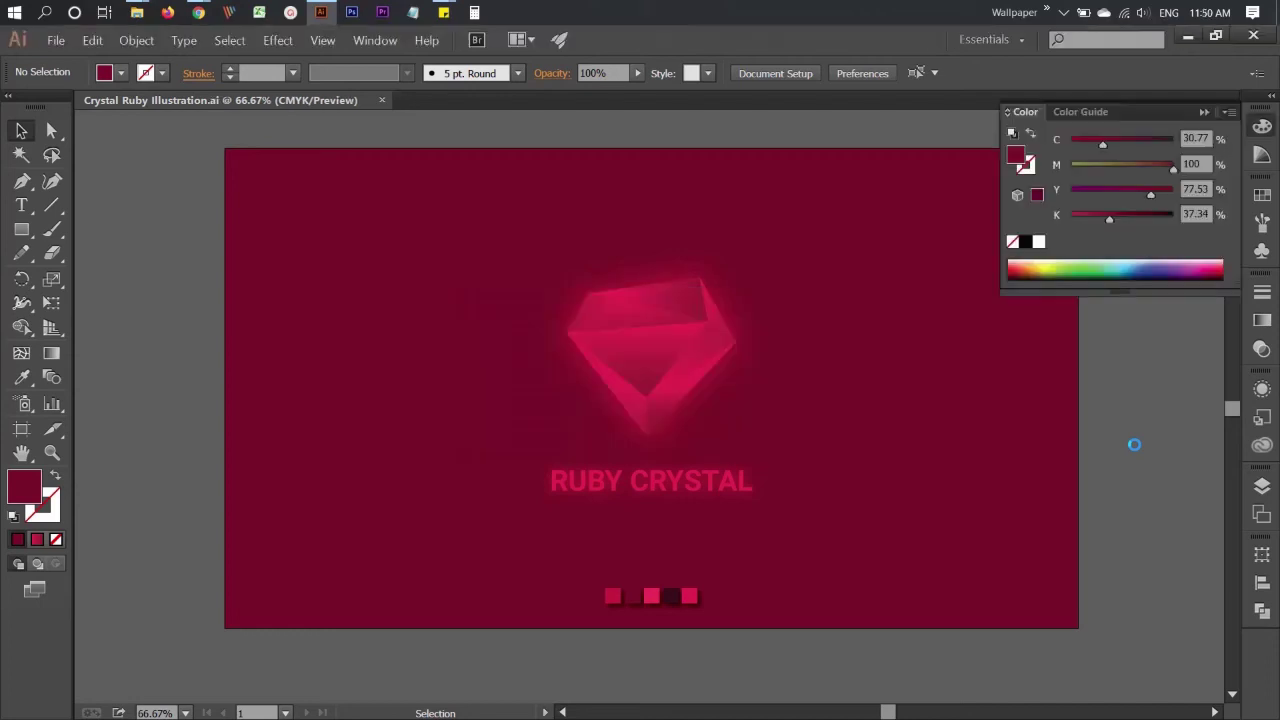
left_click(1188, 36)
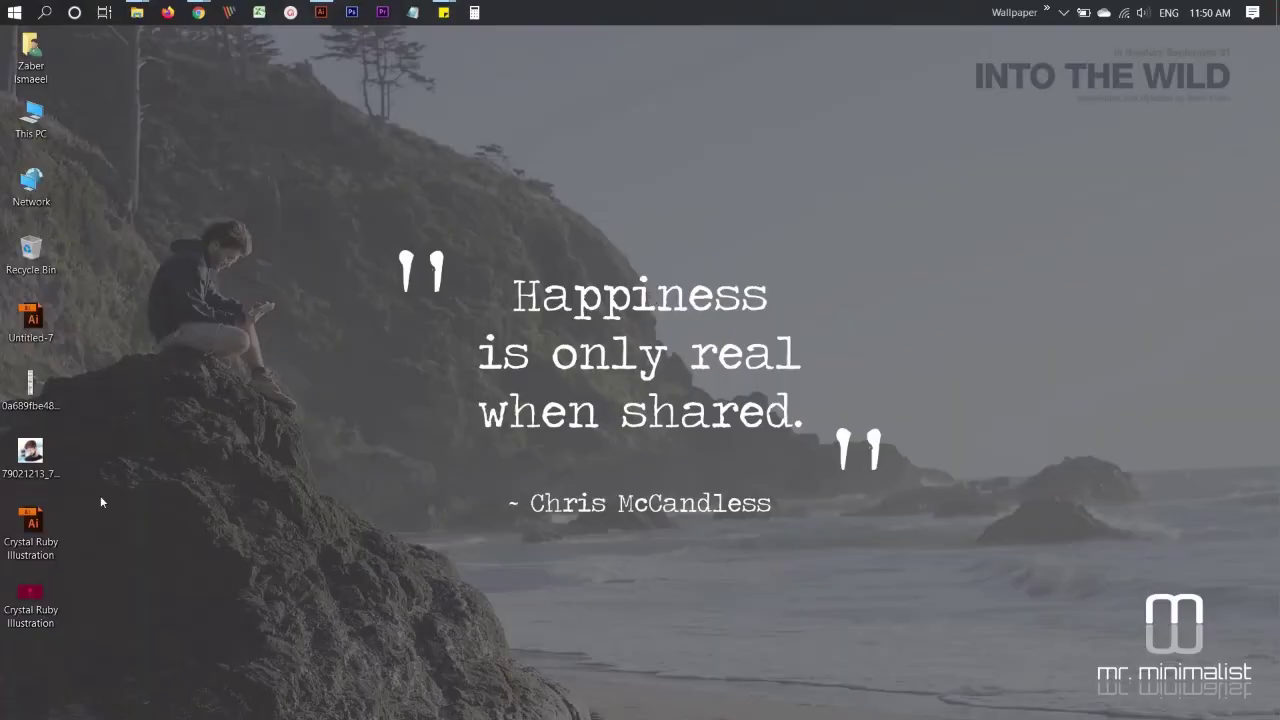
double_click(30, 596)
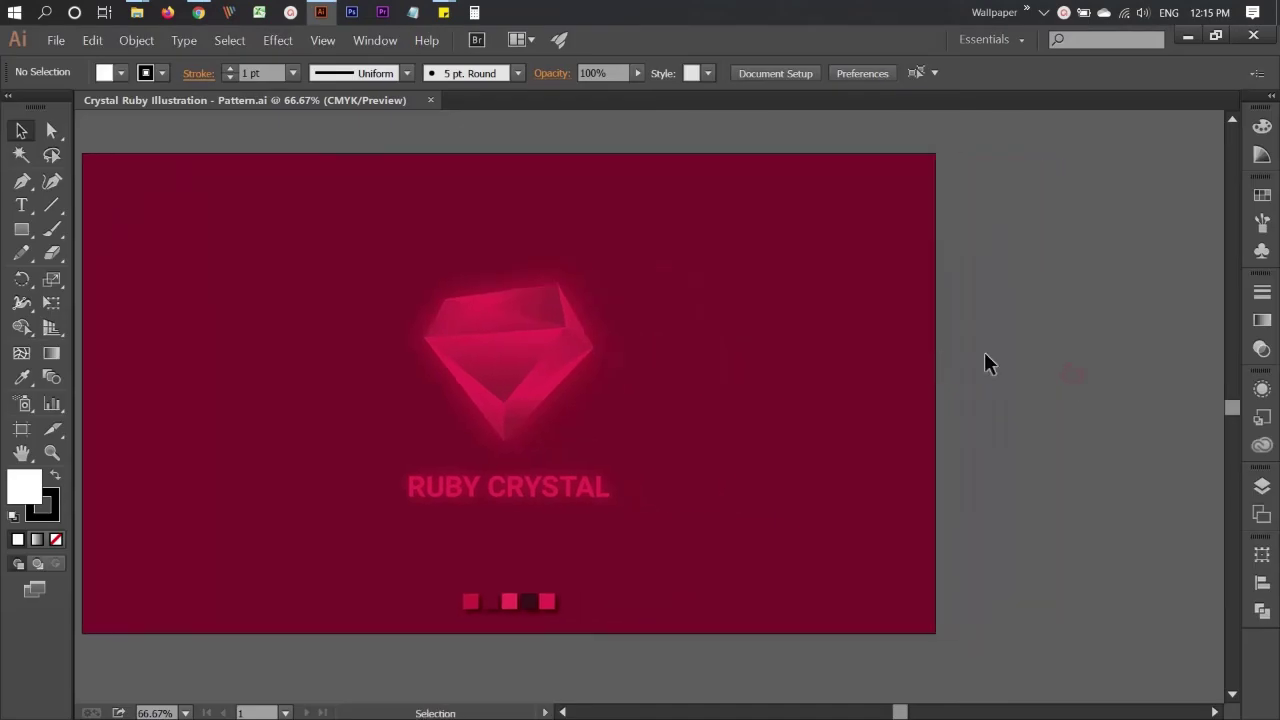
Alt-drag a duplicate of the gem-and-title group onto the pasteboard at right
left_click(479, 350)
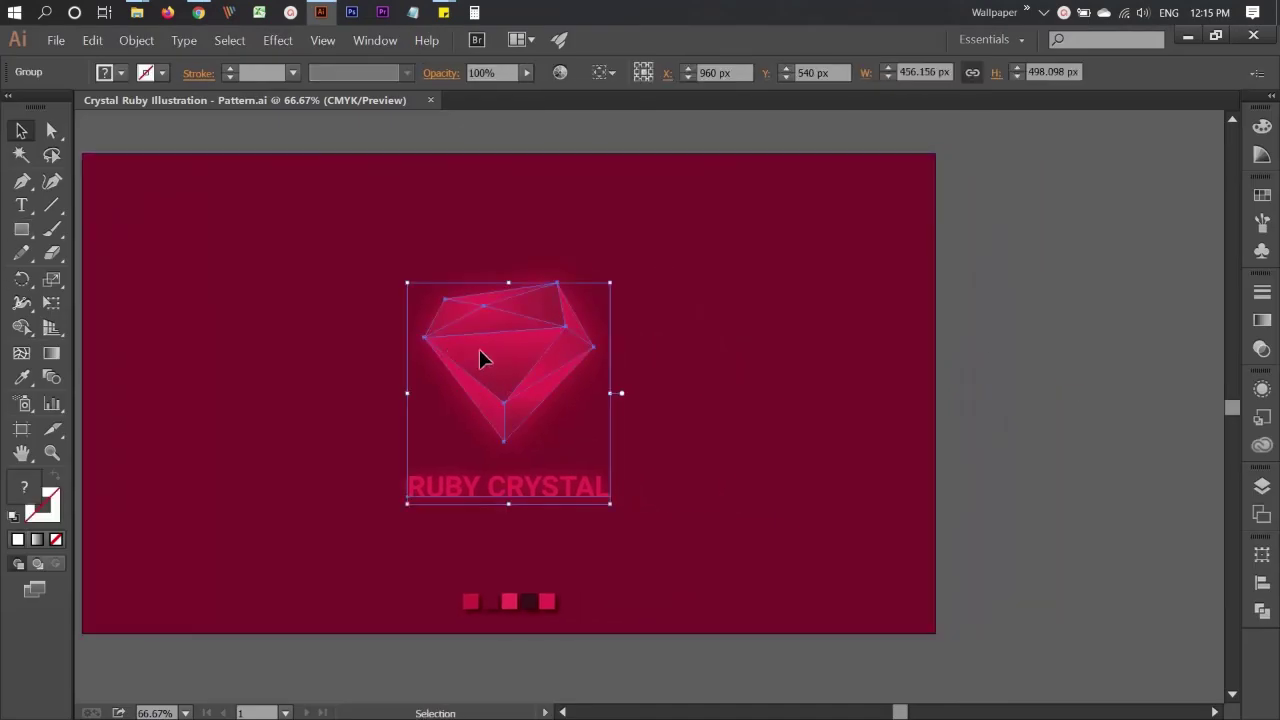
right_click(485, 356)
right_click(482, 328)
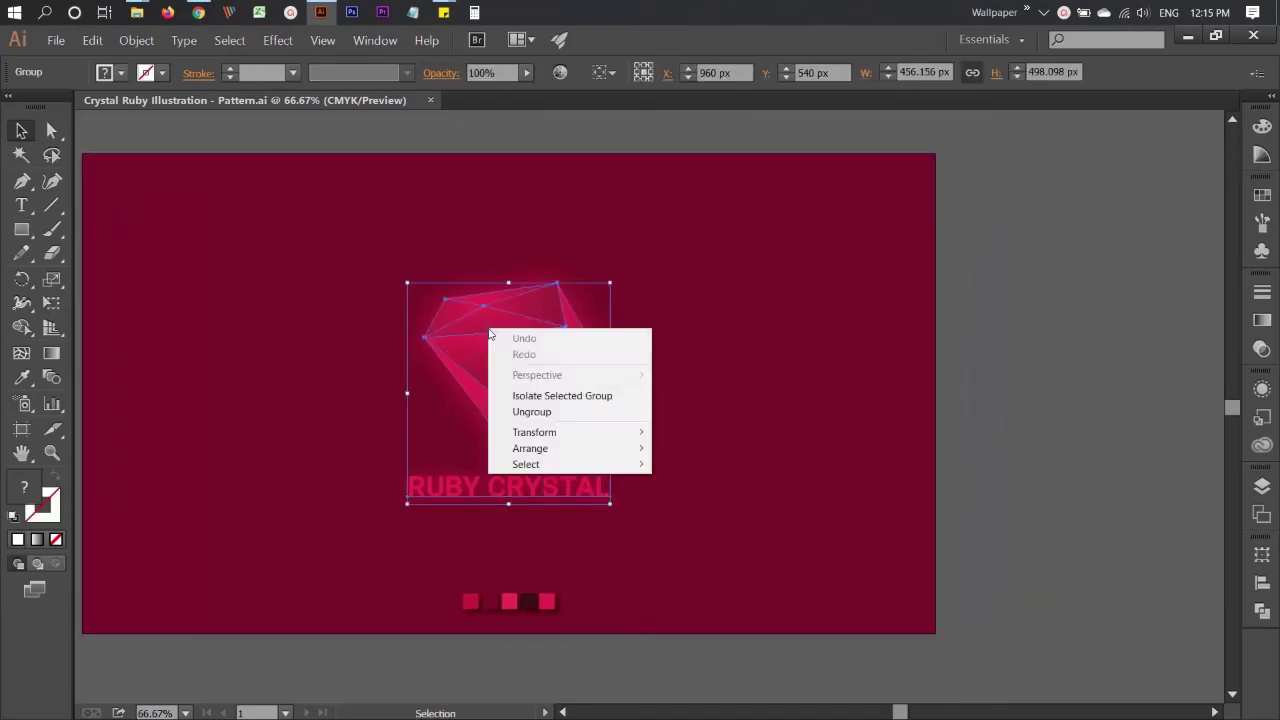
left_click(476, 334)
left_click_drag(487, 365, 1060, 362)
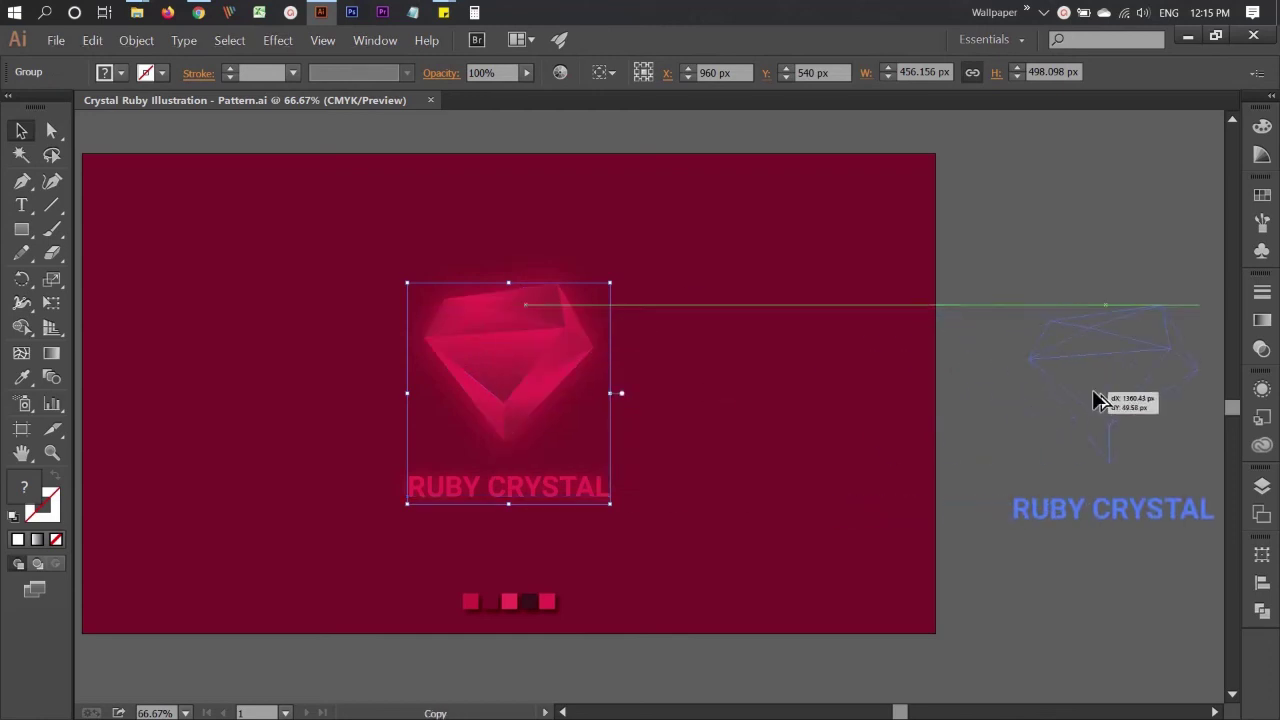
left_click(1080, 535)
scroll(1085, 545, "right", 3)
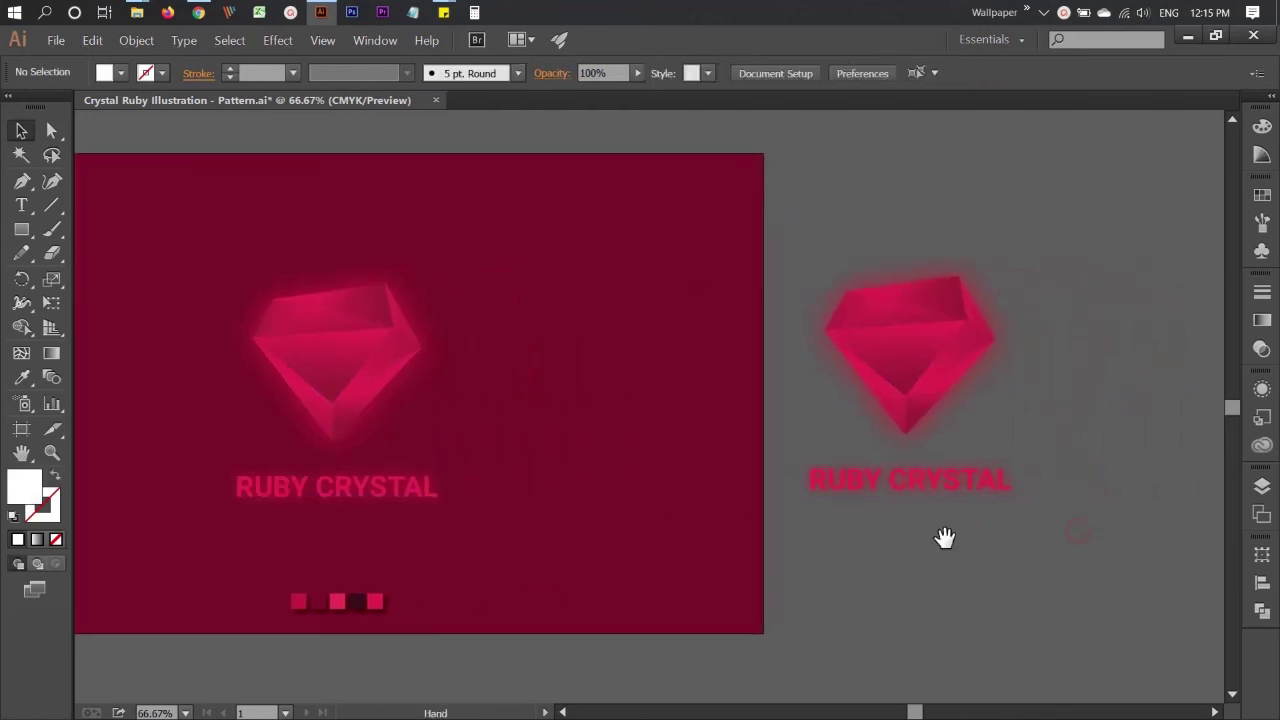
Ungroup the copy and delete its RUBY CRYSTAL title text
left_click(924, 400)
right_click(924, 400)
left_click(983, 485)
left_click(1057, 451)
left_click(990, 476)
key("Delete")
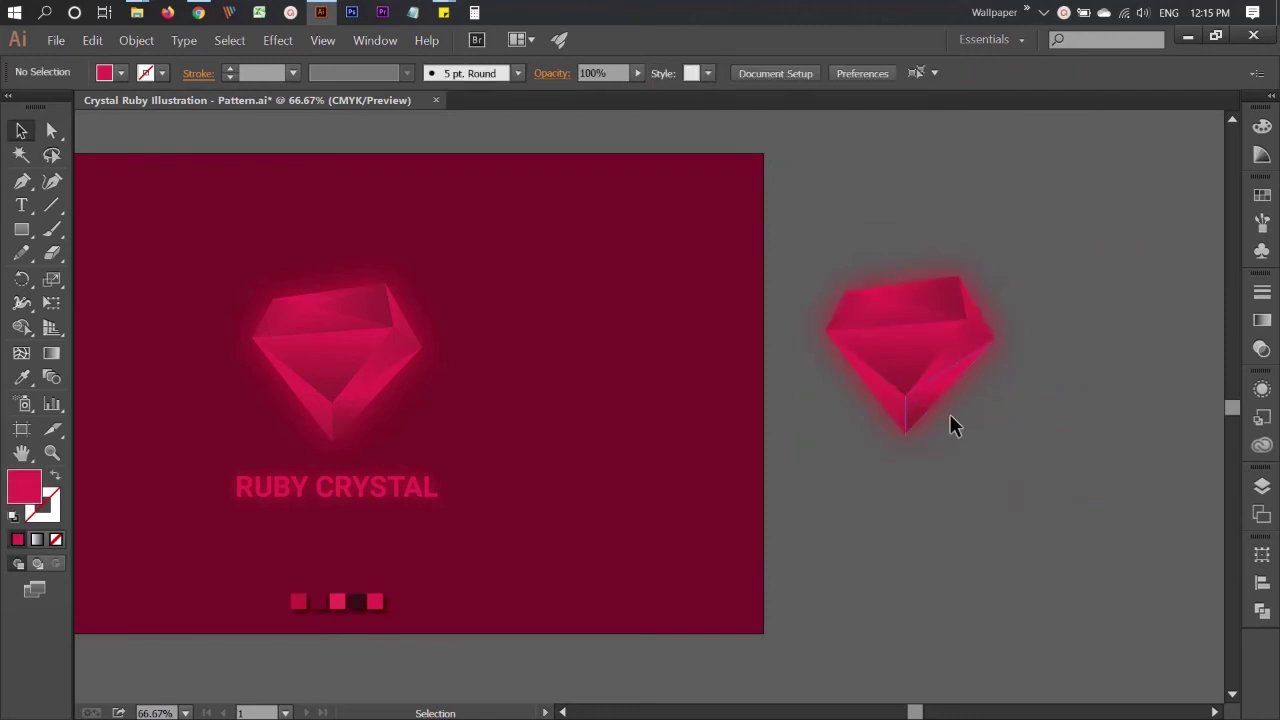
Delete the Outer Glow effect from the copied gem in the Appearance panel
left_click(895, 357)
left_click(1262, 389)
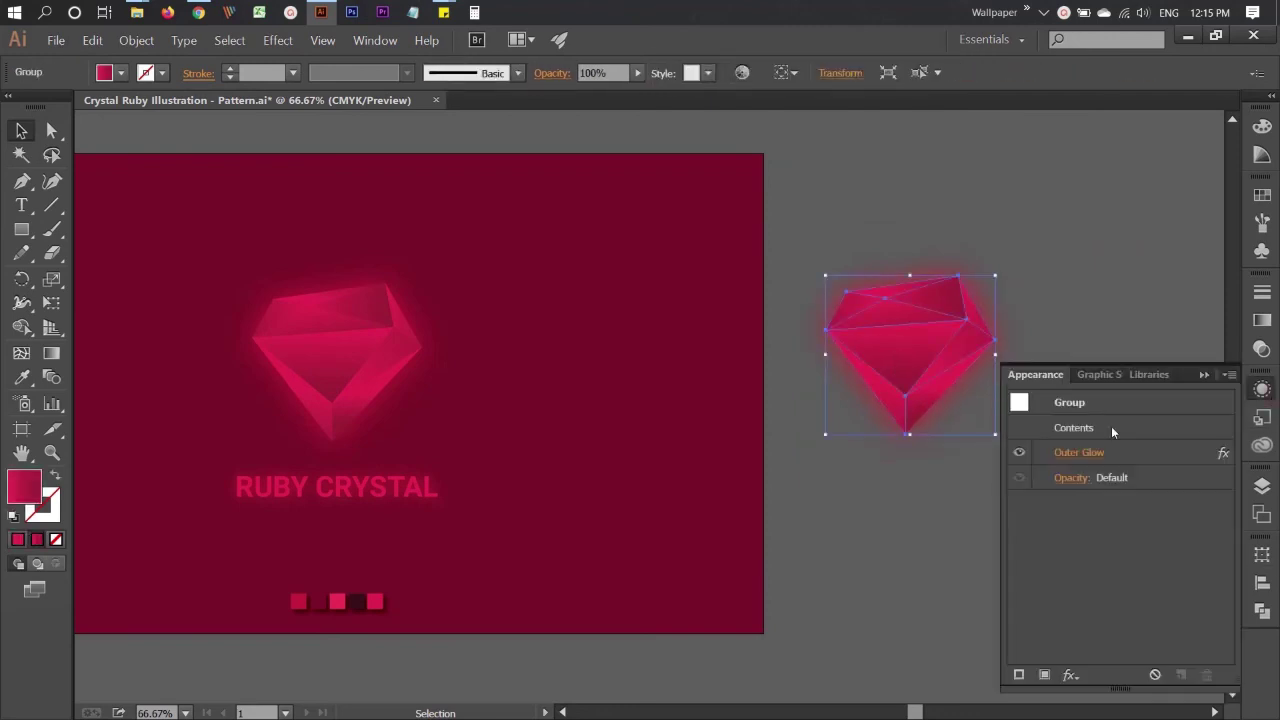
left_click(1065, 455)
left_click(1088, 322)
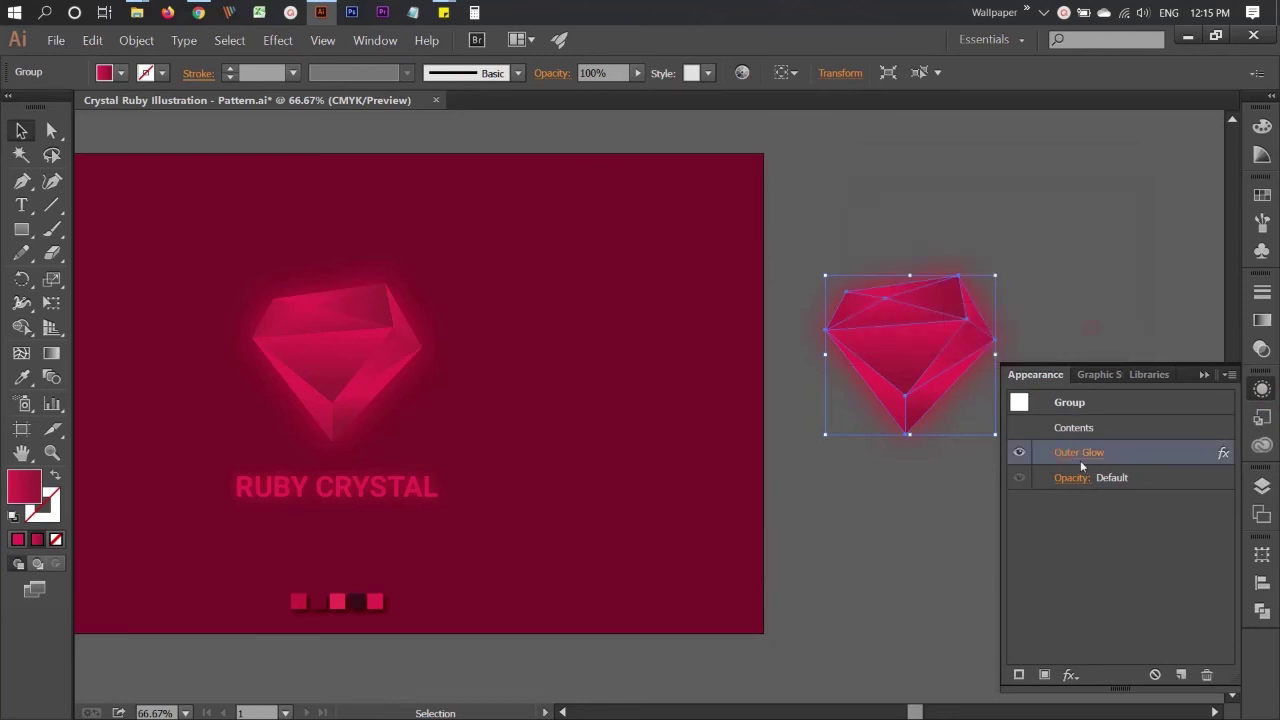
left_click(1206, 678)
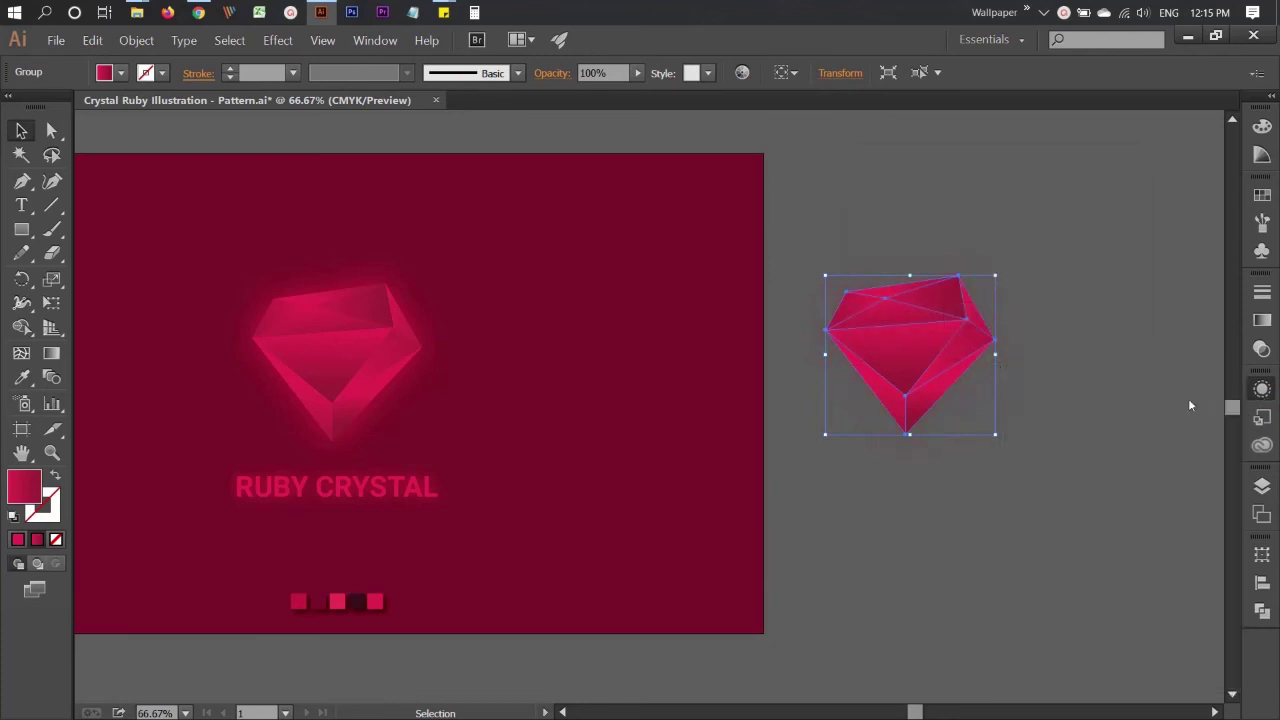
left_click(1018, 372)
Reposition the plain gem copy on the pasteboard
left_click(925, 383)
left_click(1260, 348)
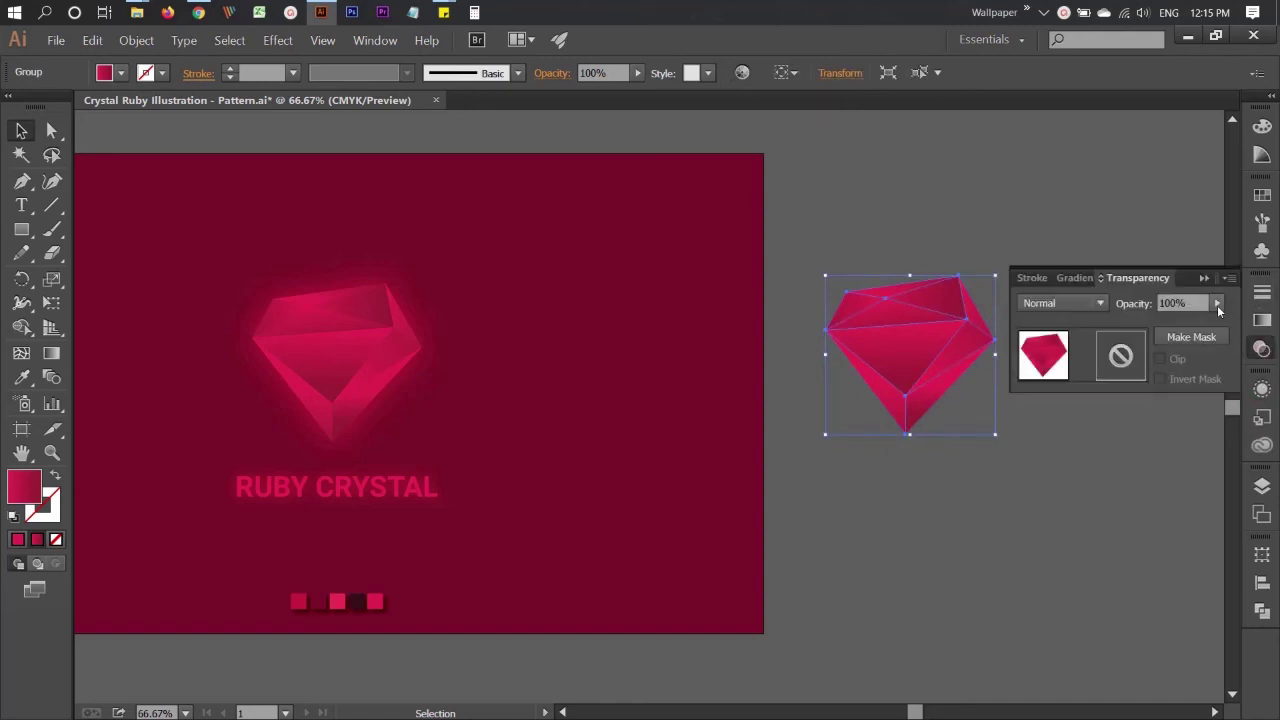
left_click(1260, 348)
left_click(1018, 388)
scroll(1054, 397, "right", 5)
left_click_drag(645, 356, 820, 398)
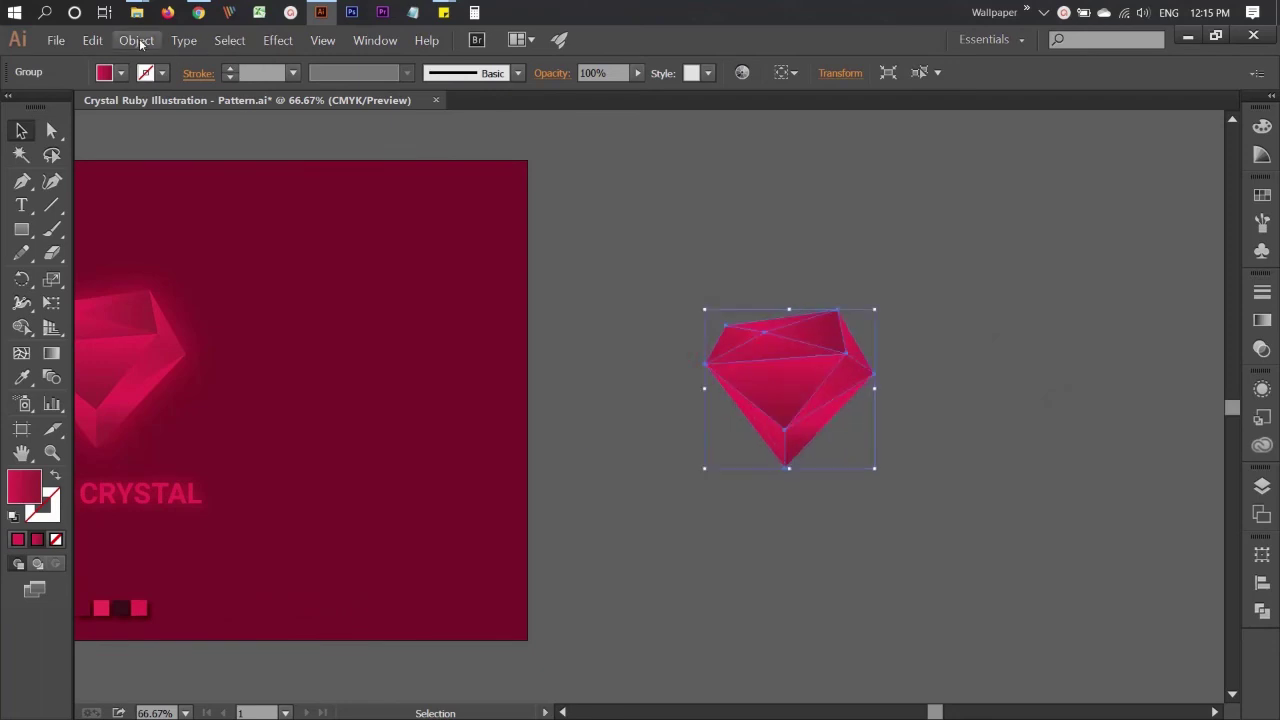
Make a pattern swatch from the ruby with a 5 x 5 copies preview, then exit pattern editing
left_click(136, 40)
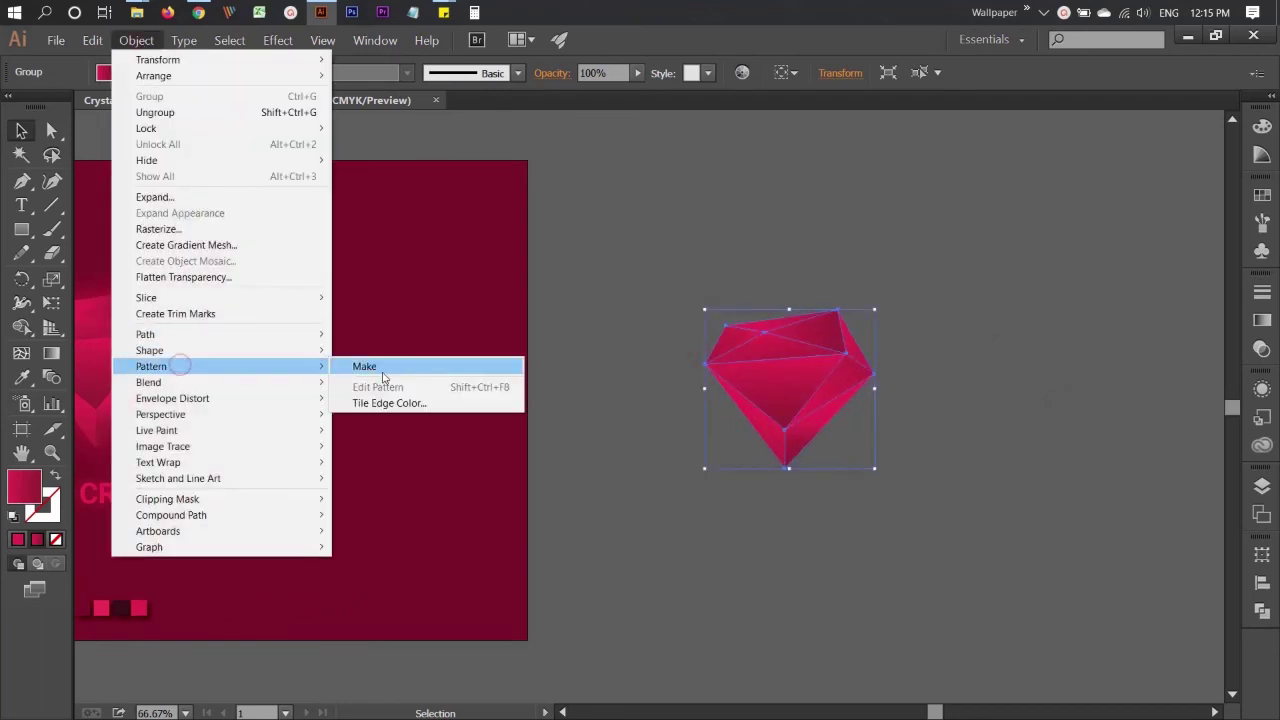
left_click(358, 366)
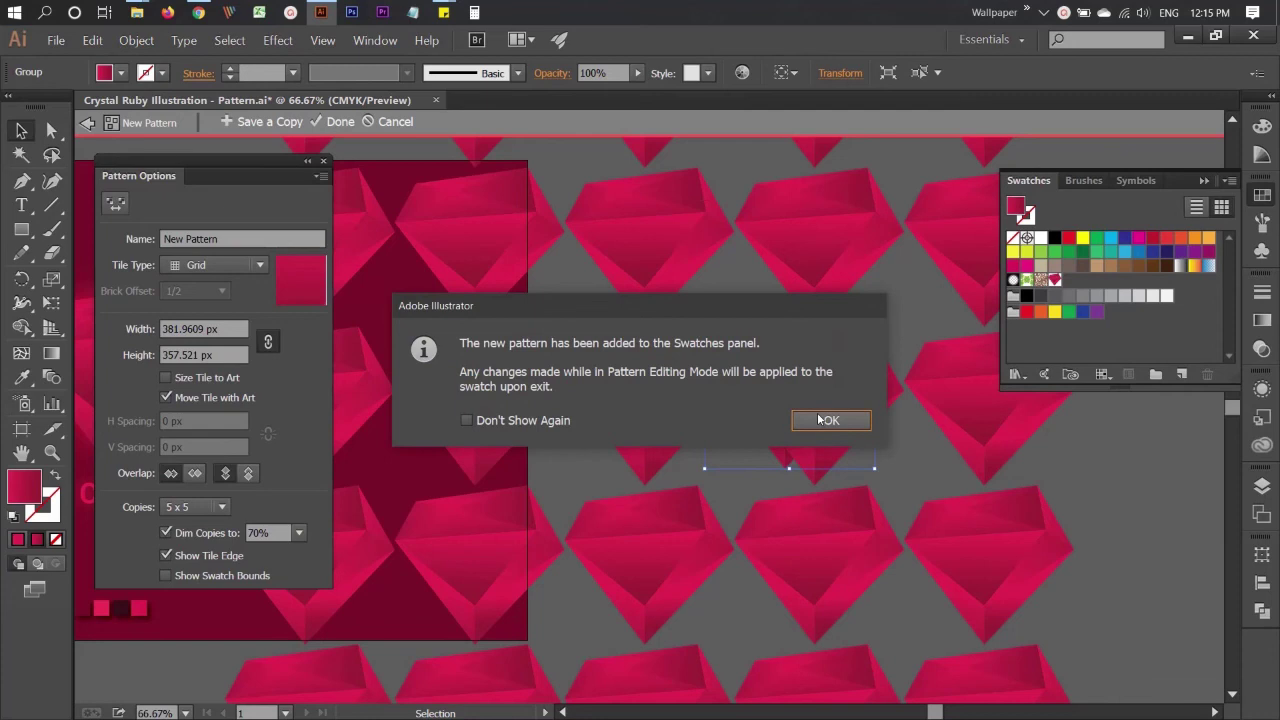
left_click(831, 420)
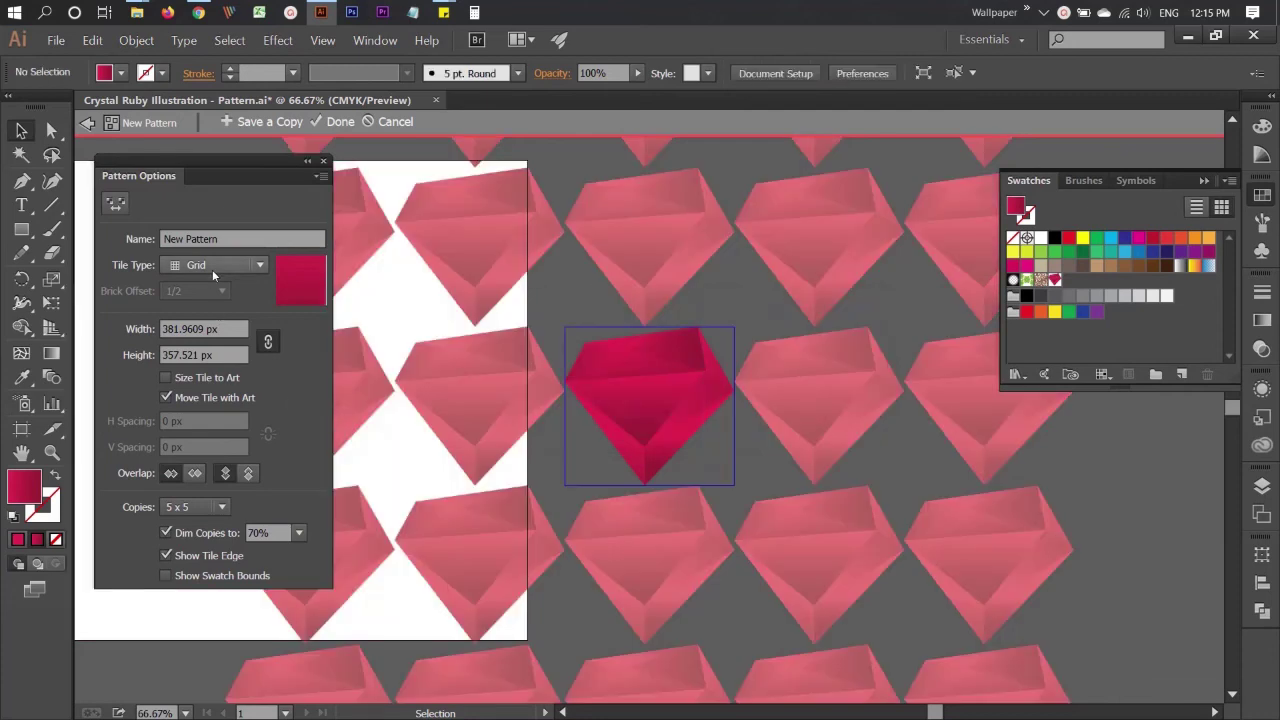
left_click(192, 507)
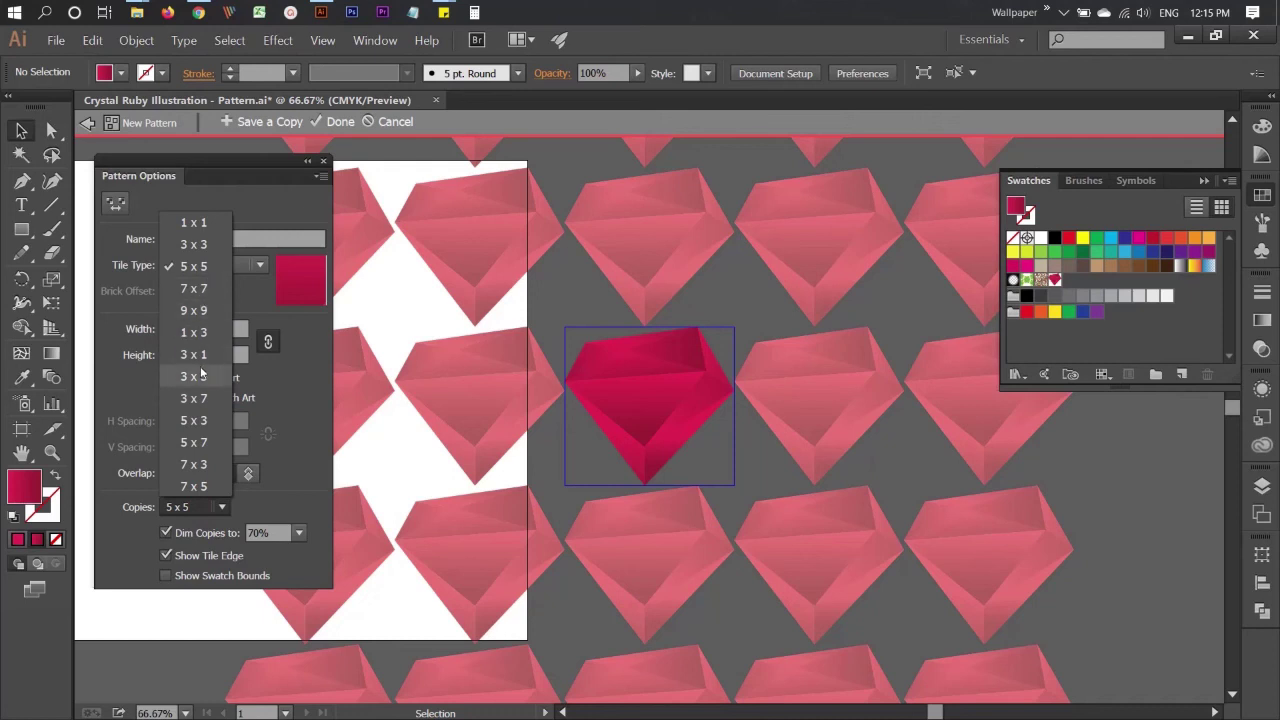
left_click(193, 266)
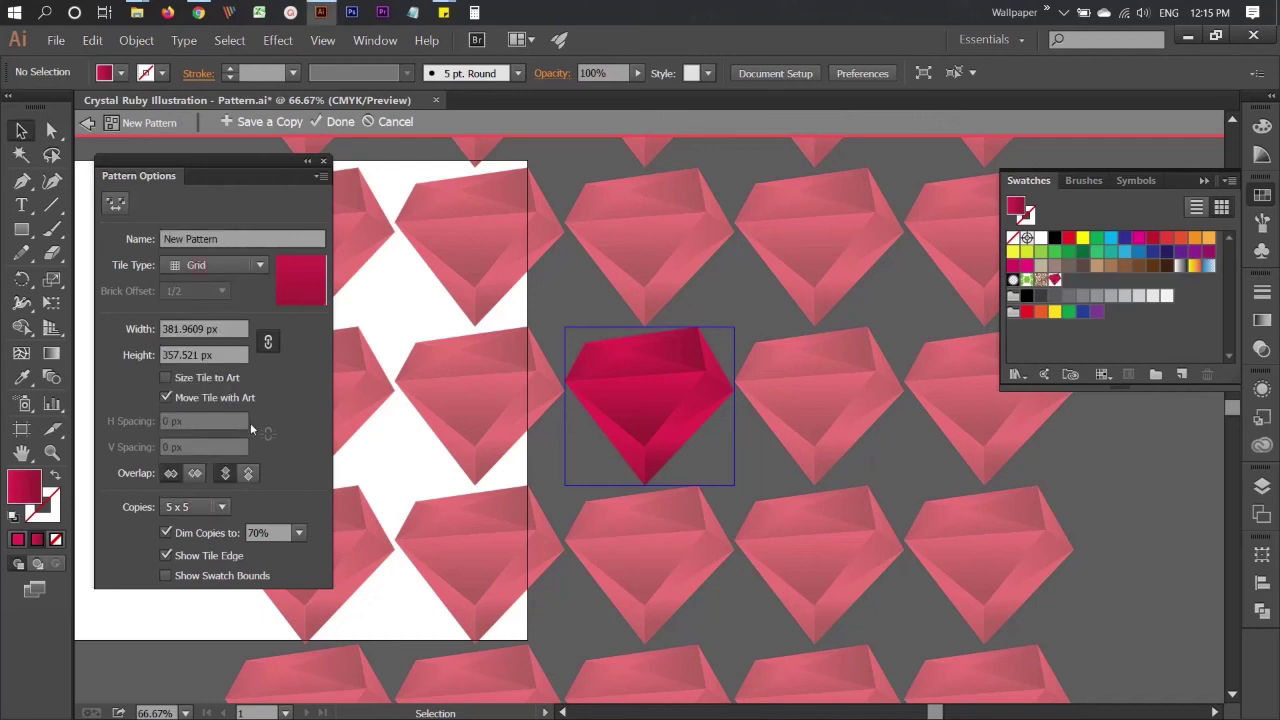
left_click(617, 417)
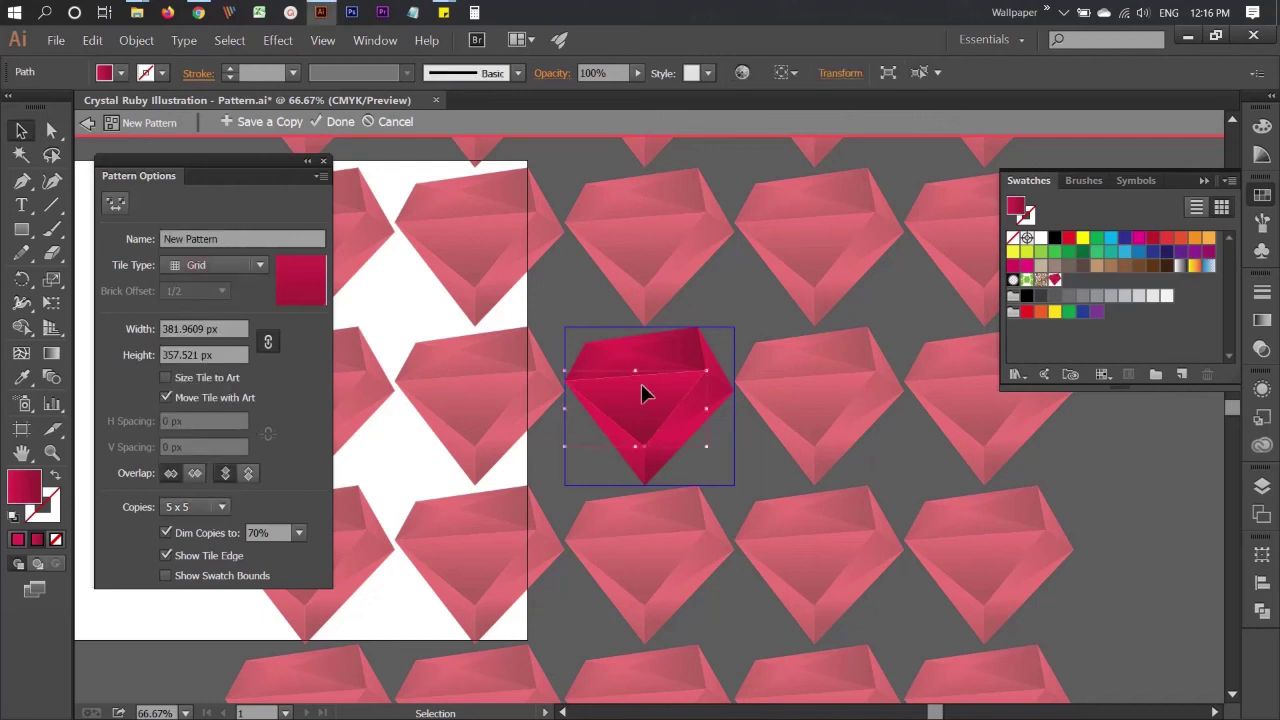
double_click(581, 344)
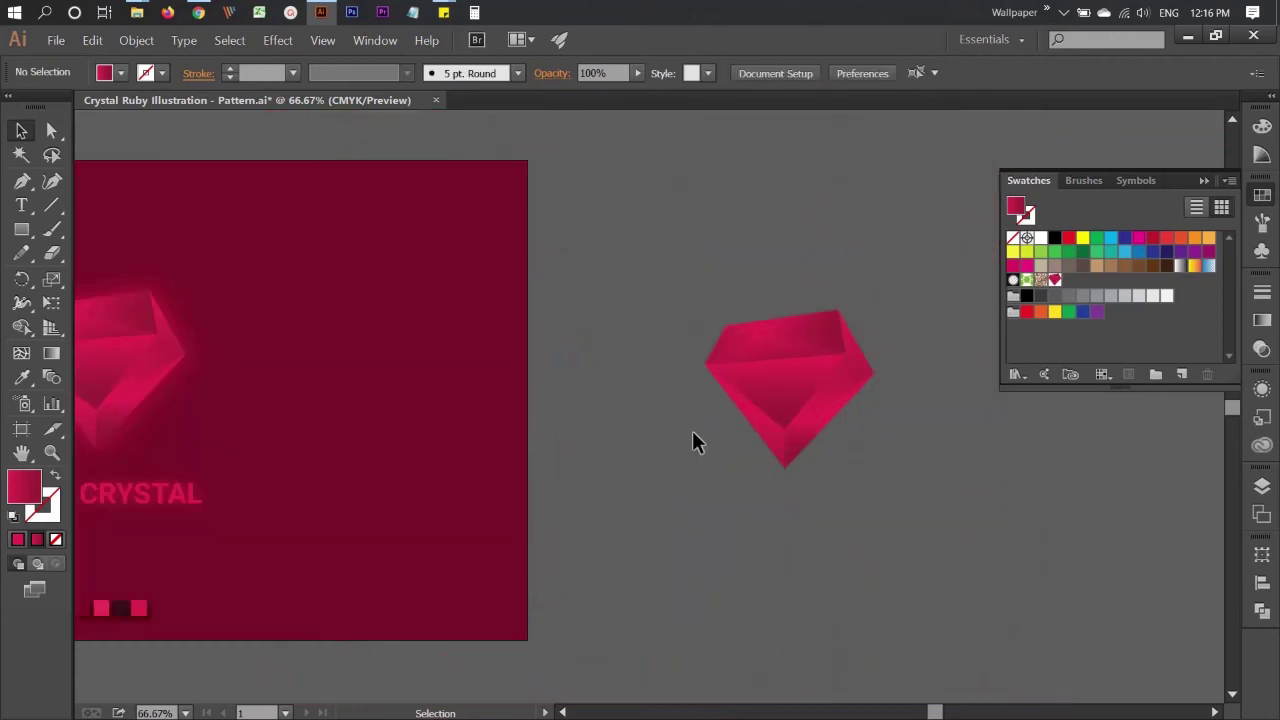
Select the whole ruby and make a second pattern from it via Object > Pattern > Make
left_click(800, 355)
right_click(771, 341)
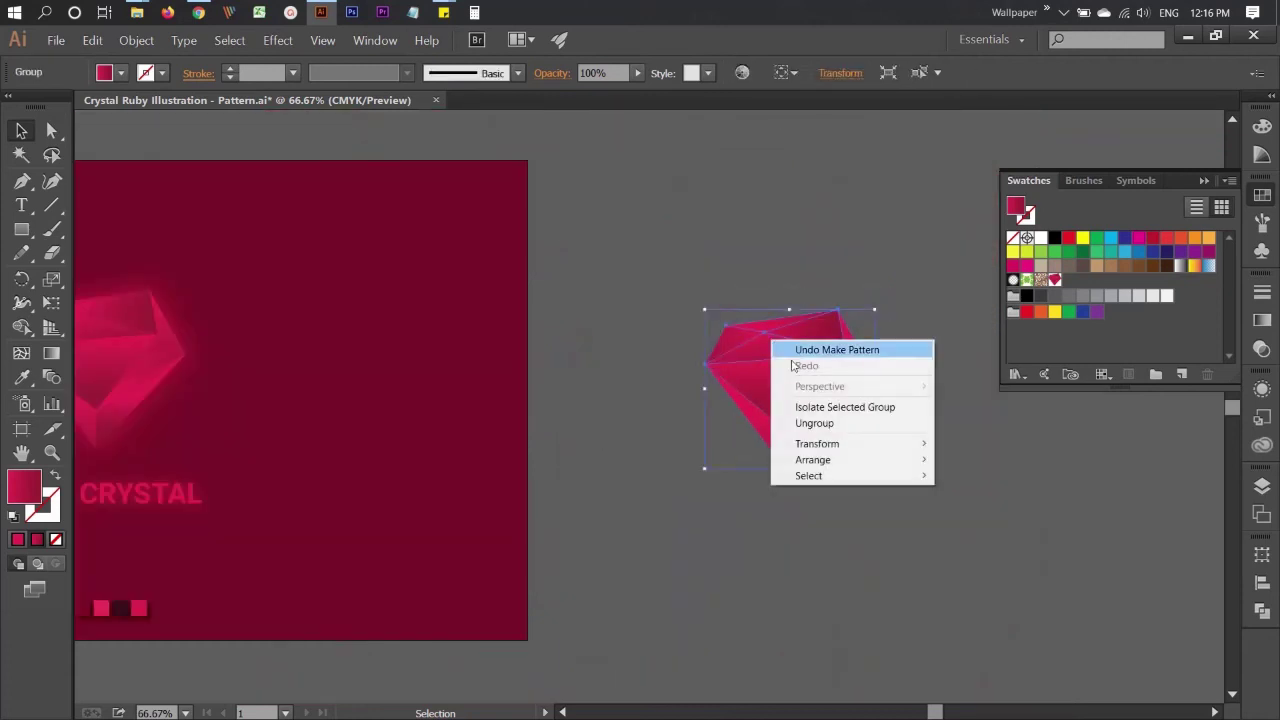
left_click(691, 437)
left_click(831, 379)
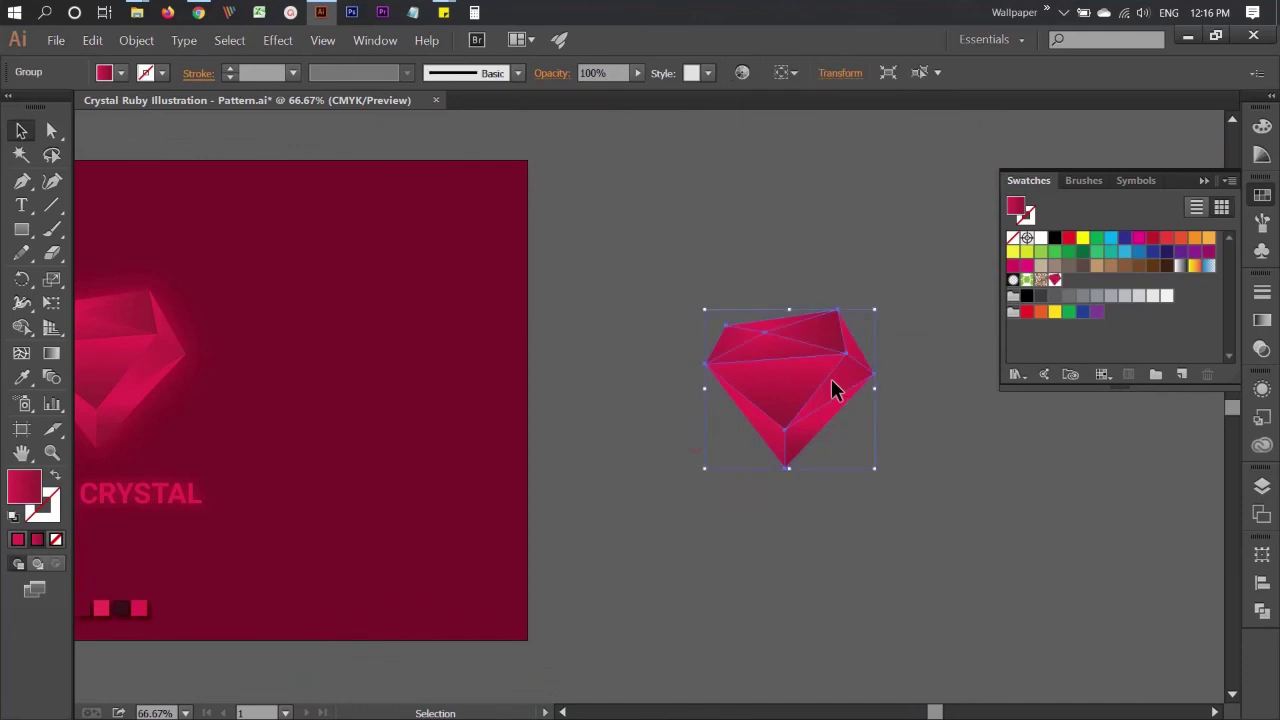
left_click(911, 434)
left_click(800, 390)
left_click(665, 292)
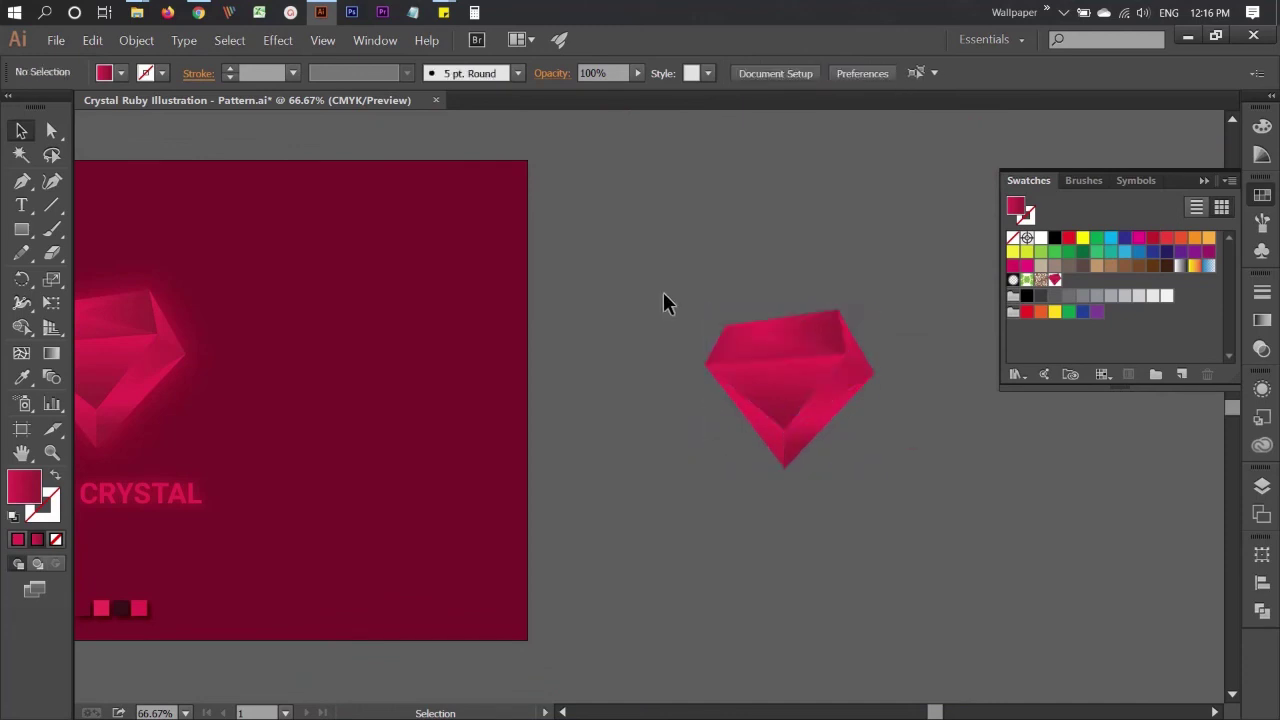
left_click_drag(854, 450, 660, 290)
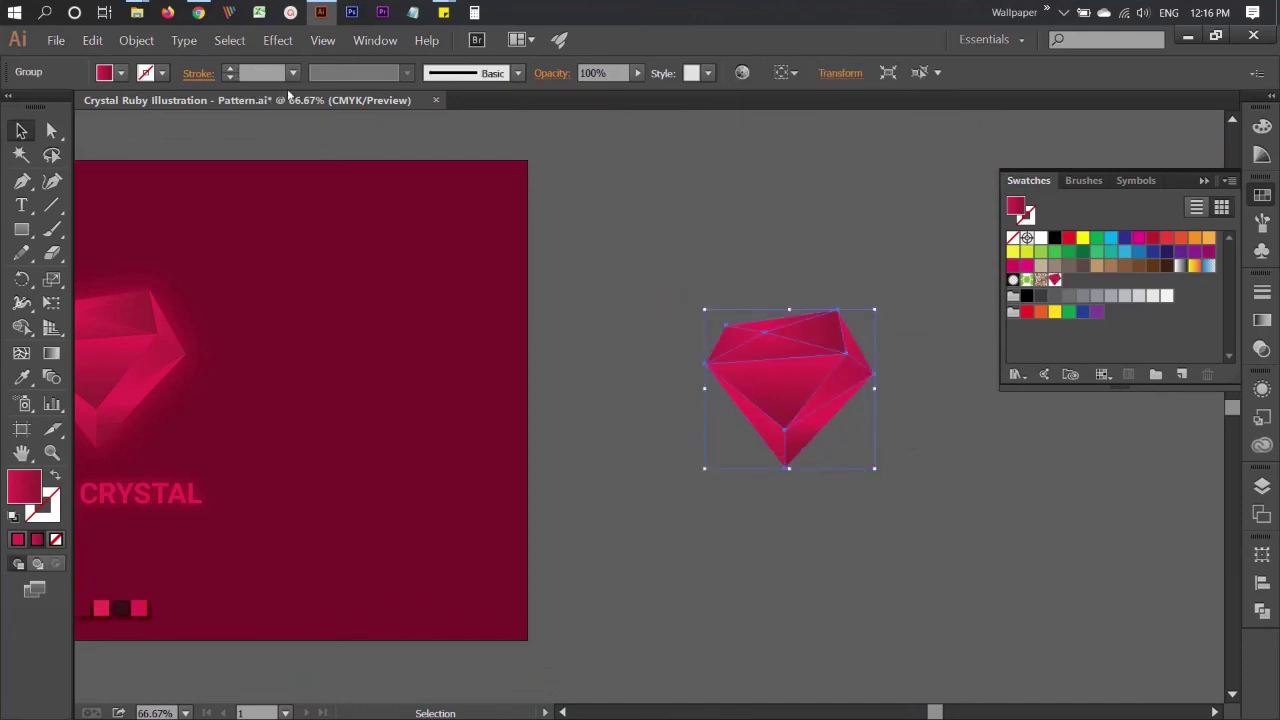
left_click(277, 40)
mouse_move(136, 40)
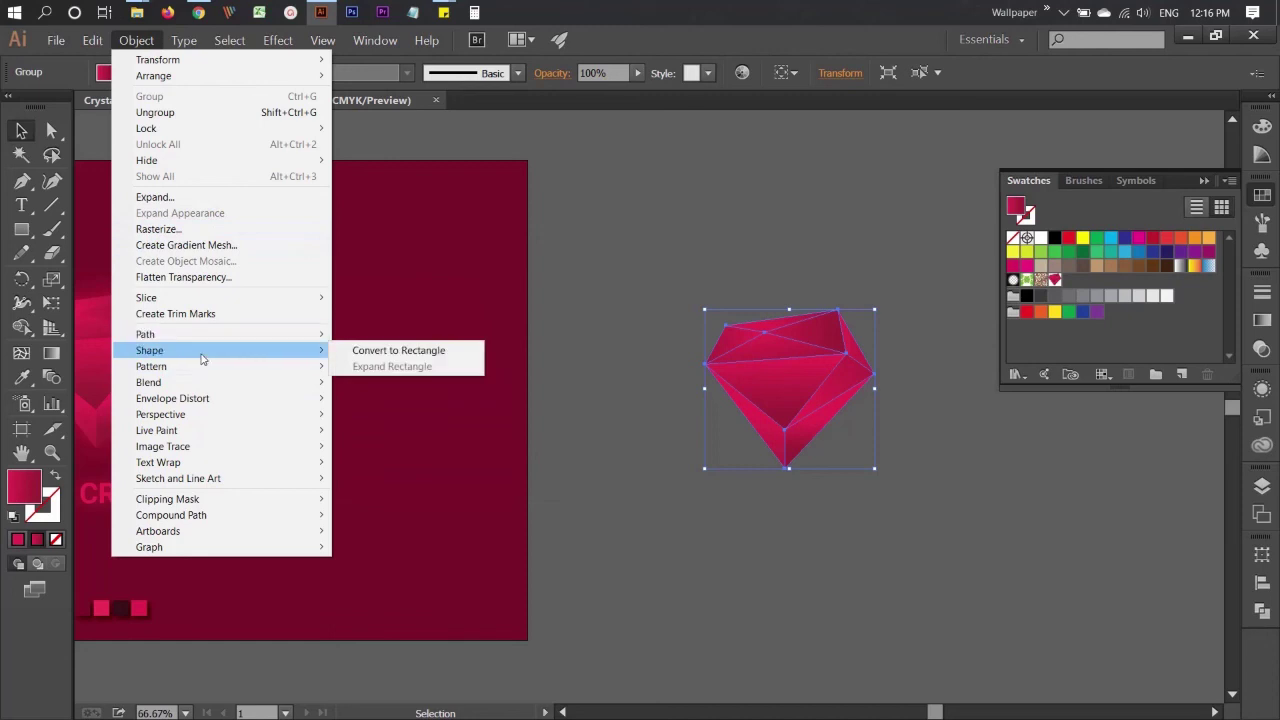
left_click(362, 364)
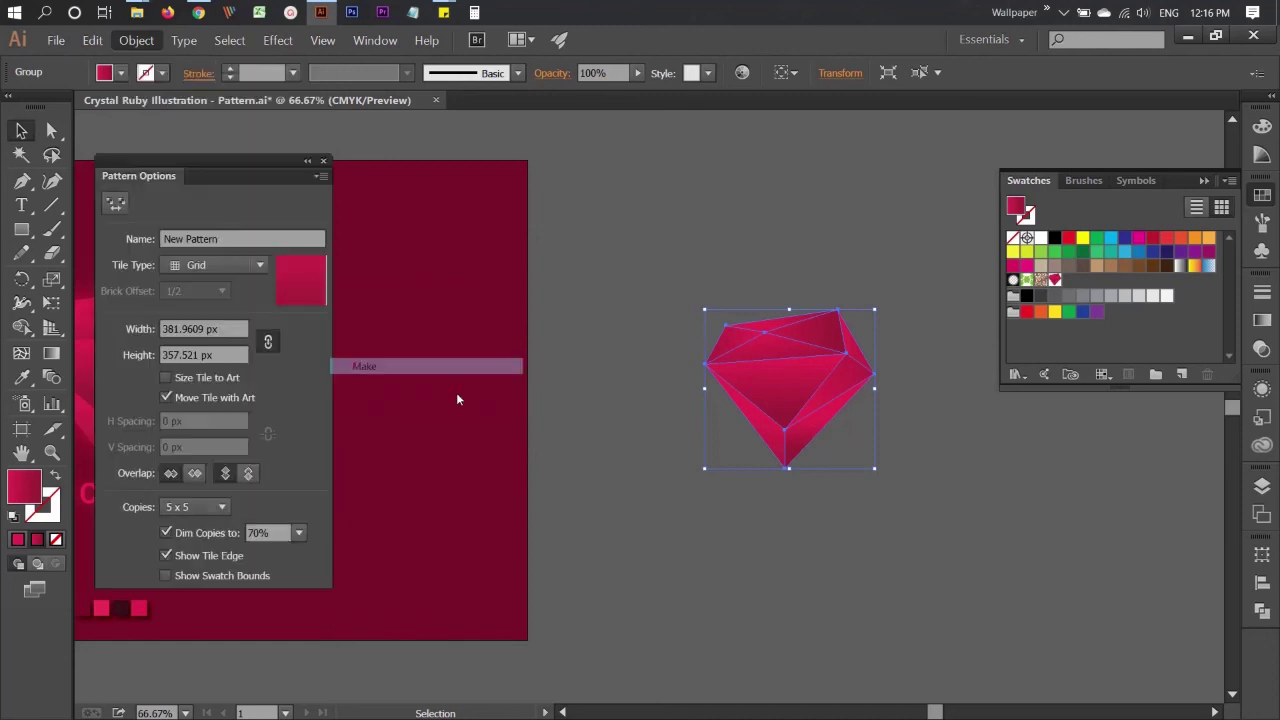
left_click(805, 422)
Shrink the ruby in the pattern tile and move it down and right
left_click(698, 400)
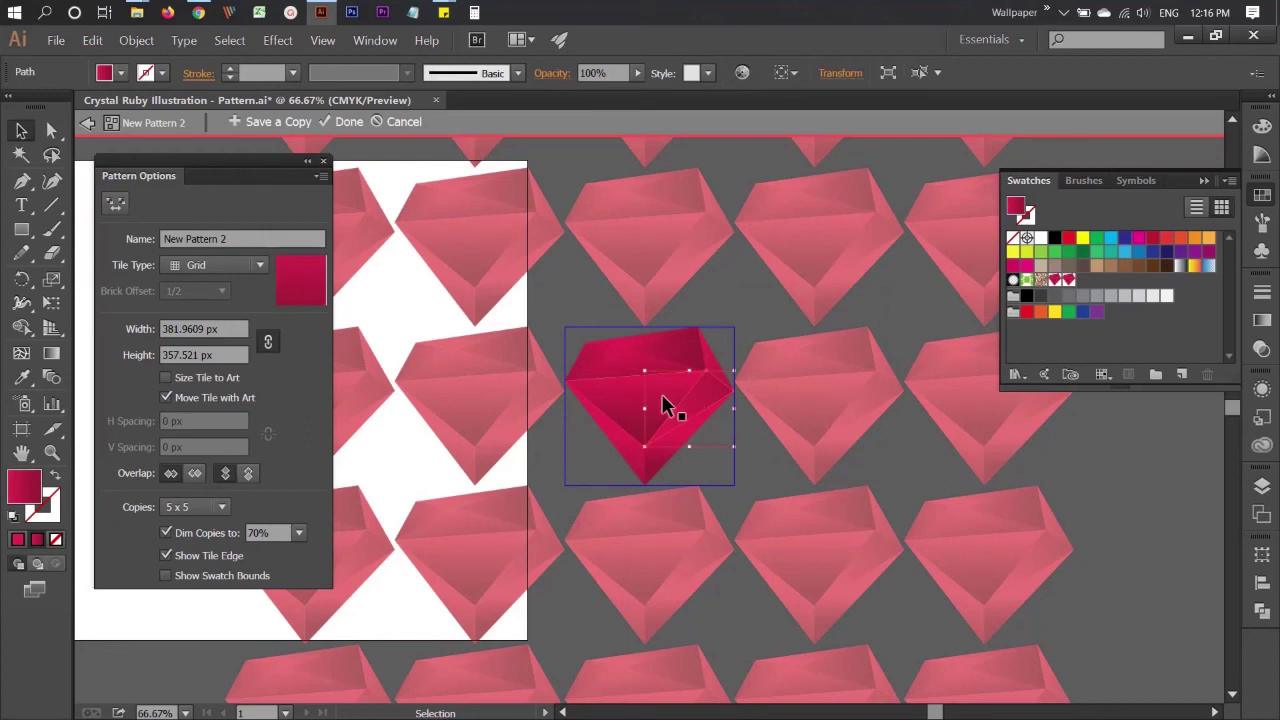
left_click(699, 458)
left_click(686, 430)
left_click(703, 443)
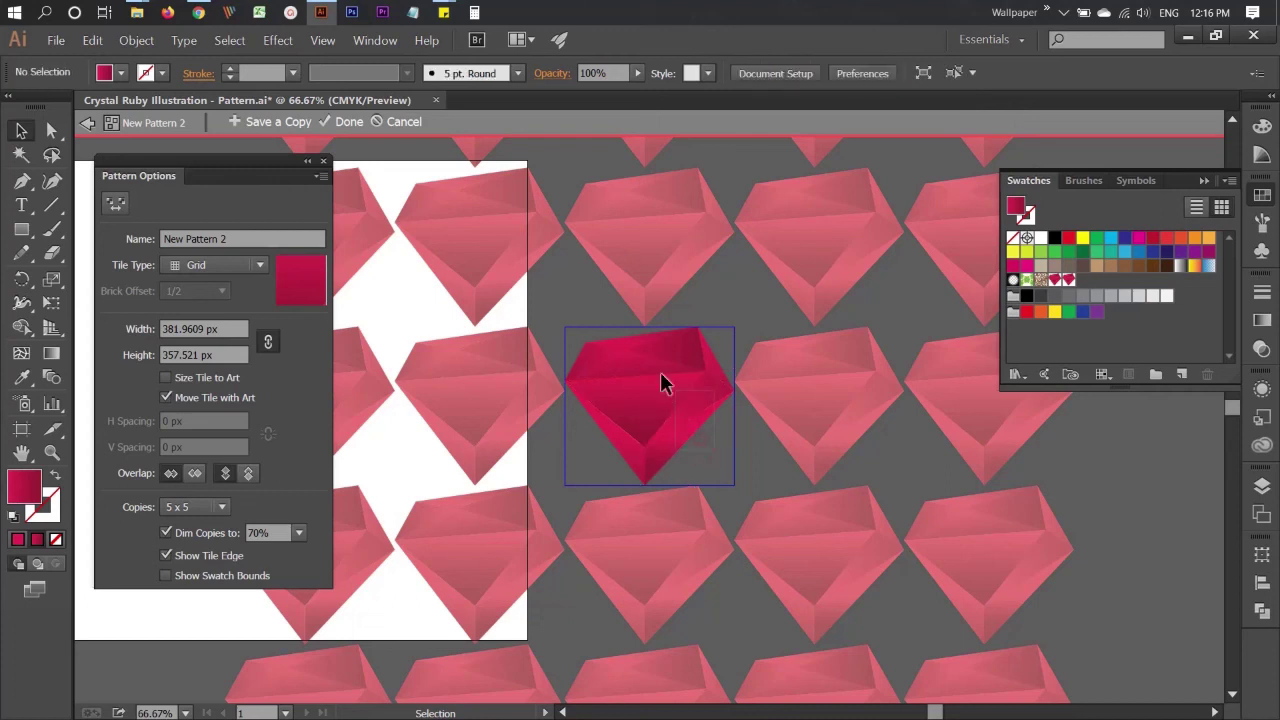
left_click(598, 352)
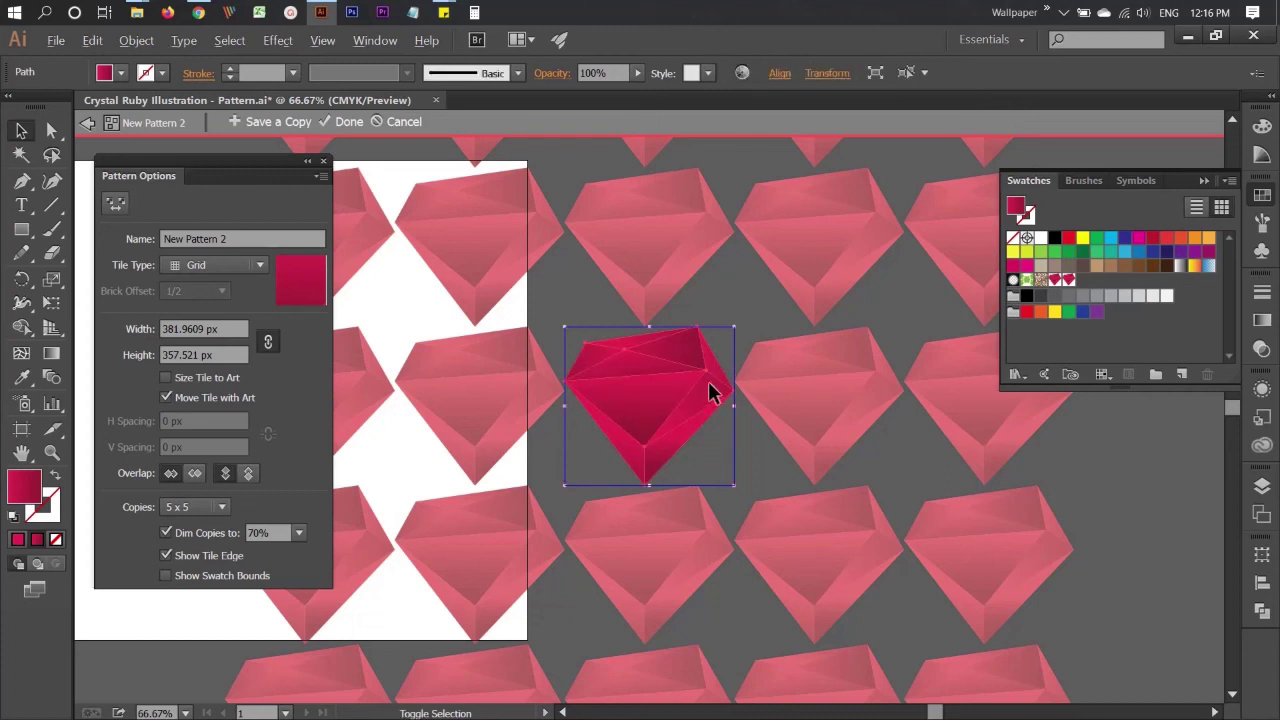
left_click_drag(733, 337, 700, 405)
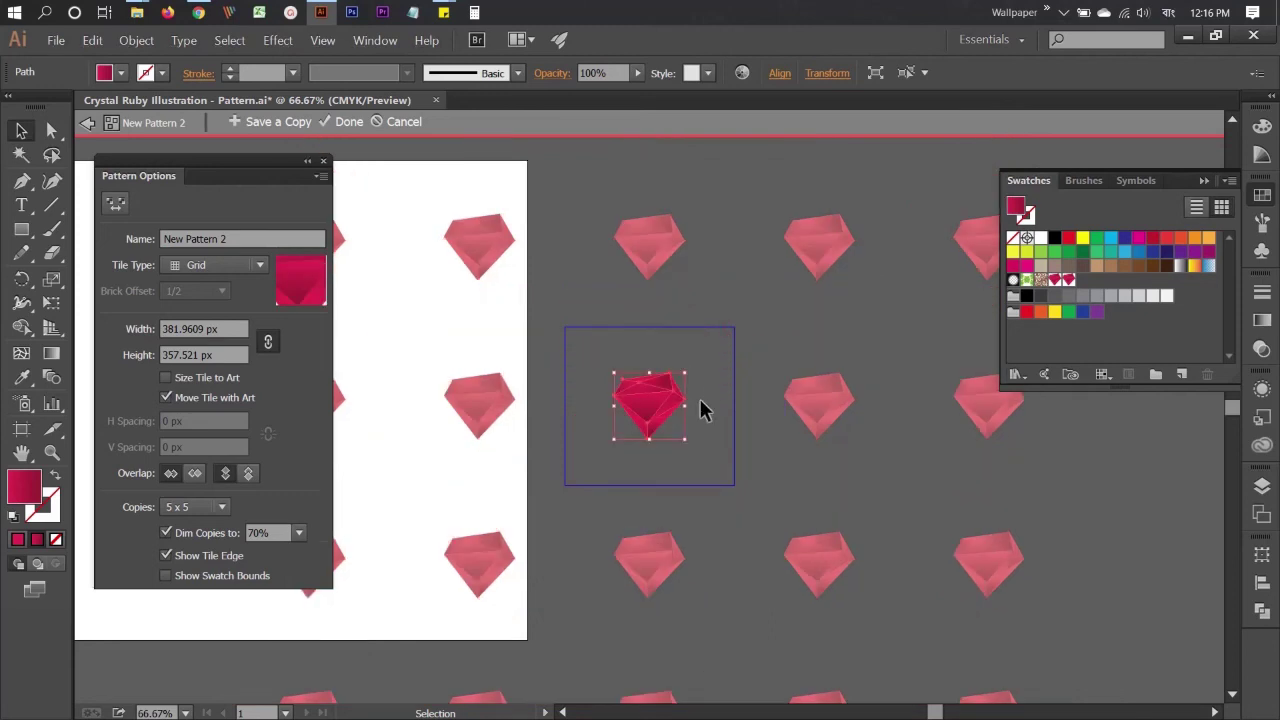
left_click(700, 408)
left_click(654, 414)
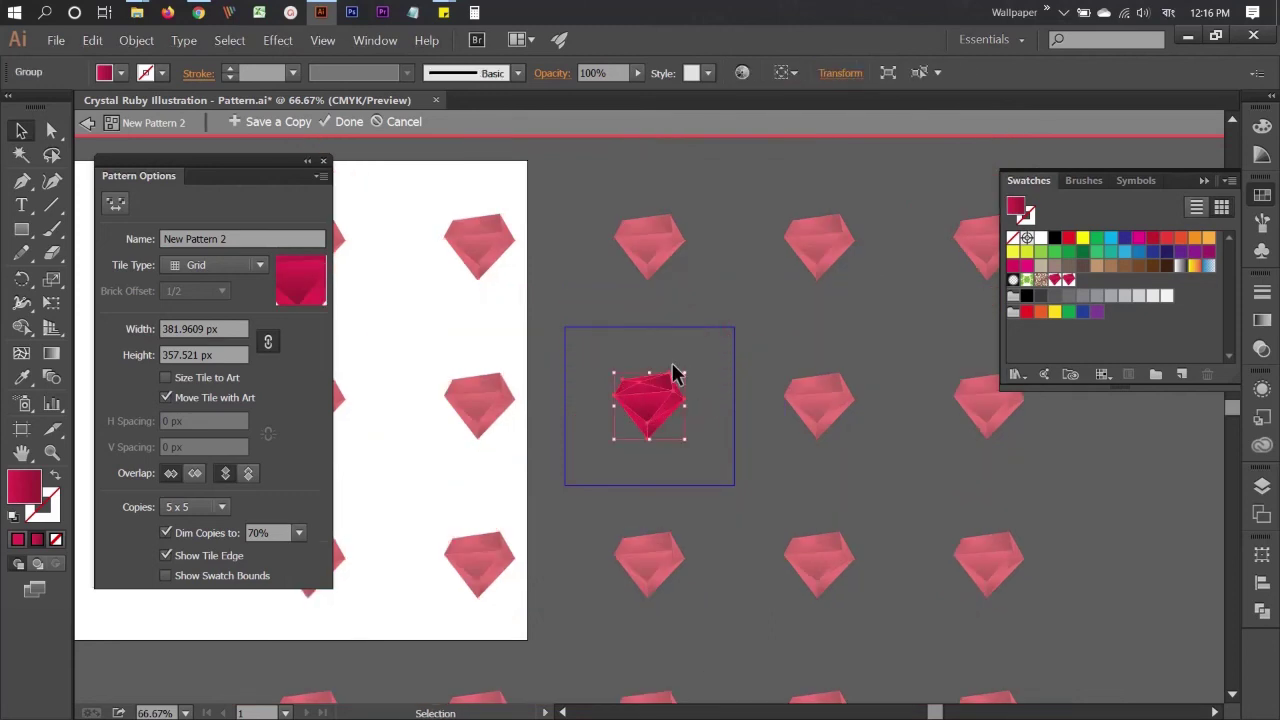
mouse_move(684, 382)
left_mouse_down()
mouse_move(690, 405)
mouse_move(577, 352)
left_mouse_up()
left_click(690, 405)
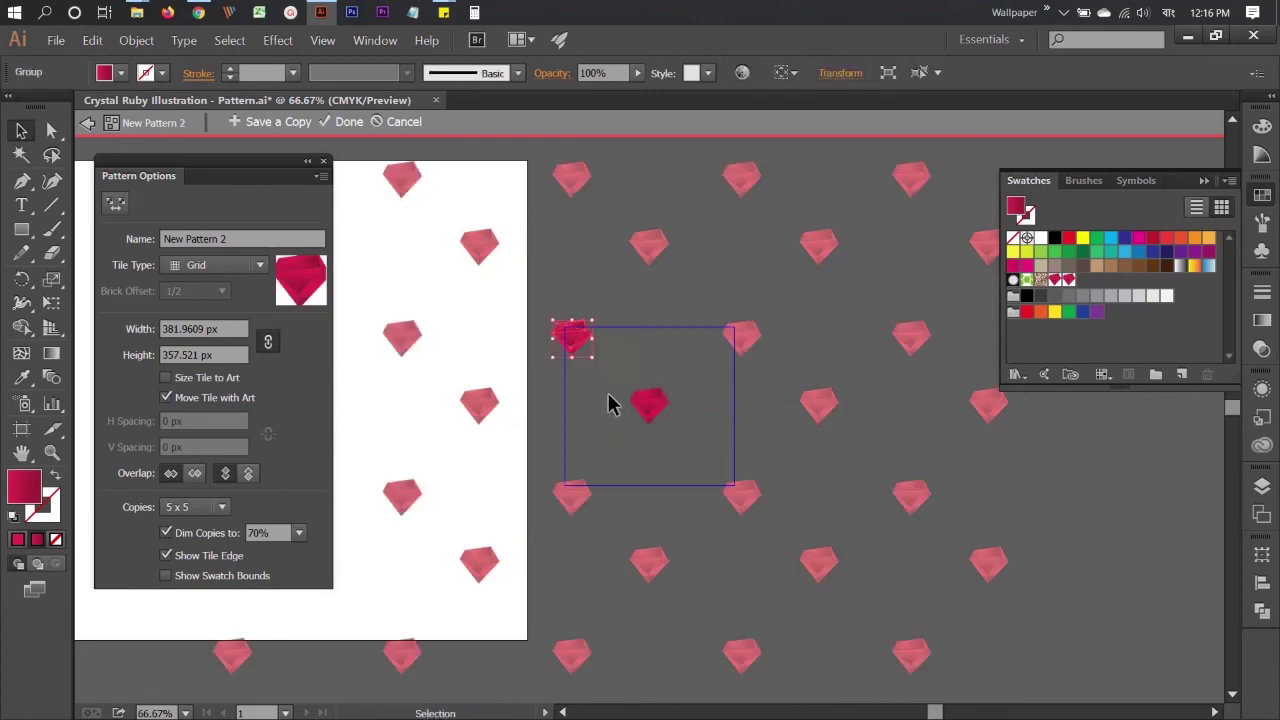
left_click_drag(657, 425, 714, 464)
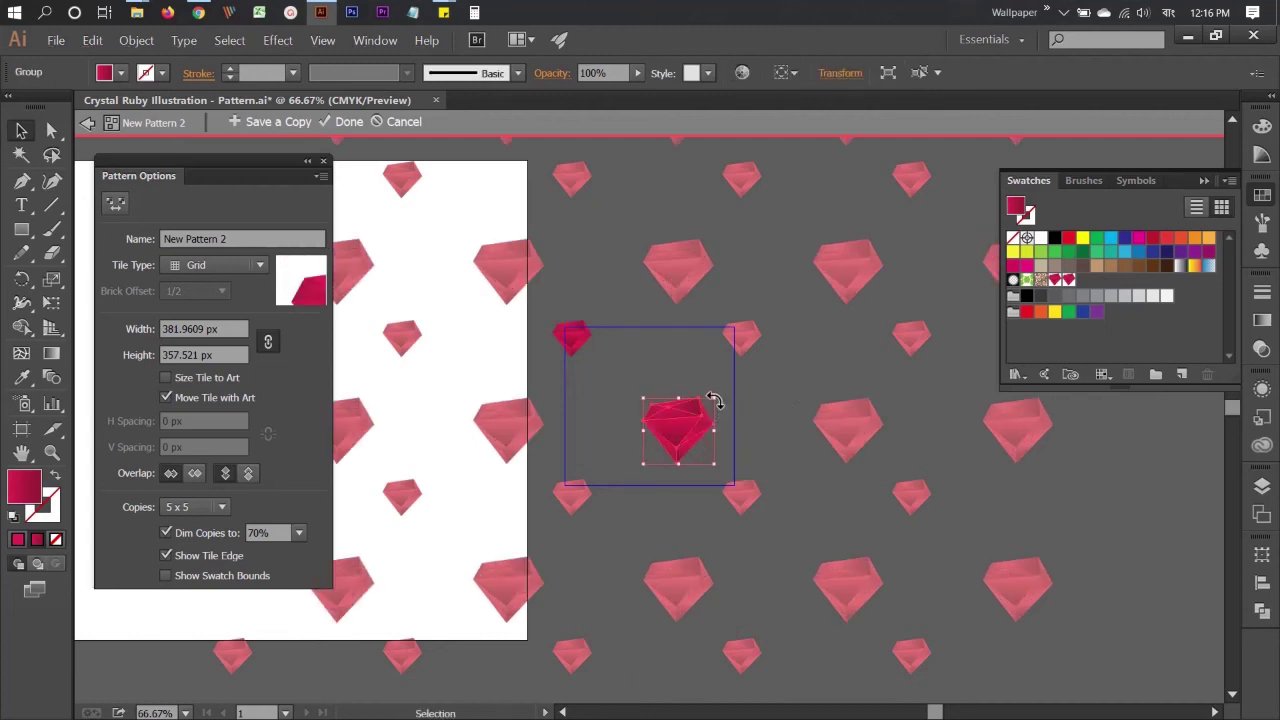
Rotate the central ruby and add two small ruby copies to the tile
mouse_move(719, 394)
left_mouse_down()
mouse_move(731, 417)
mouse_move(675, 380)
mouse_move(630, 432)
mouse_move(645, 446)
mouse_move(634, 461)
mouse_move(663, 480)
mouse_move(697, 360)
left_mouse_up()
left_click(717, 391)
left_click(651, 486)
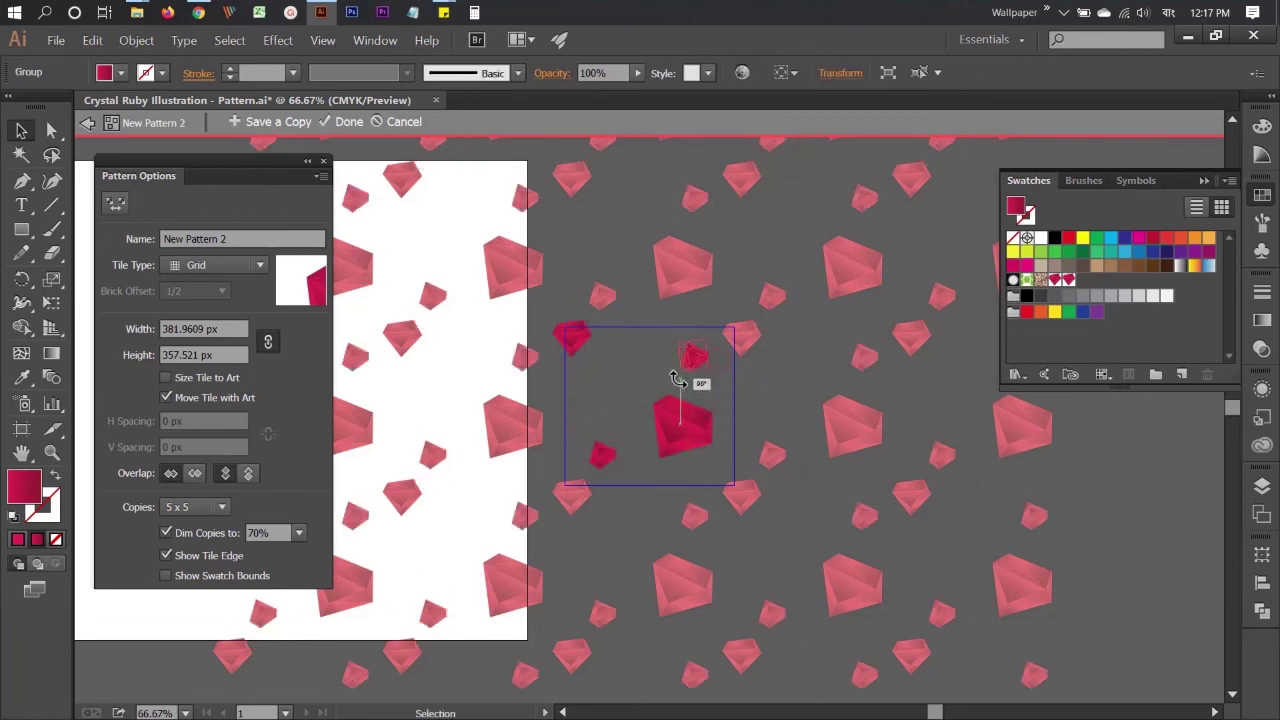
left_click(742, 425)
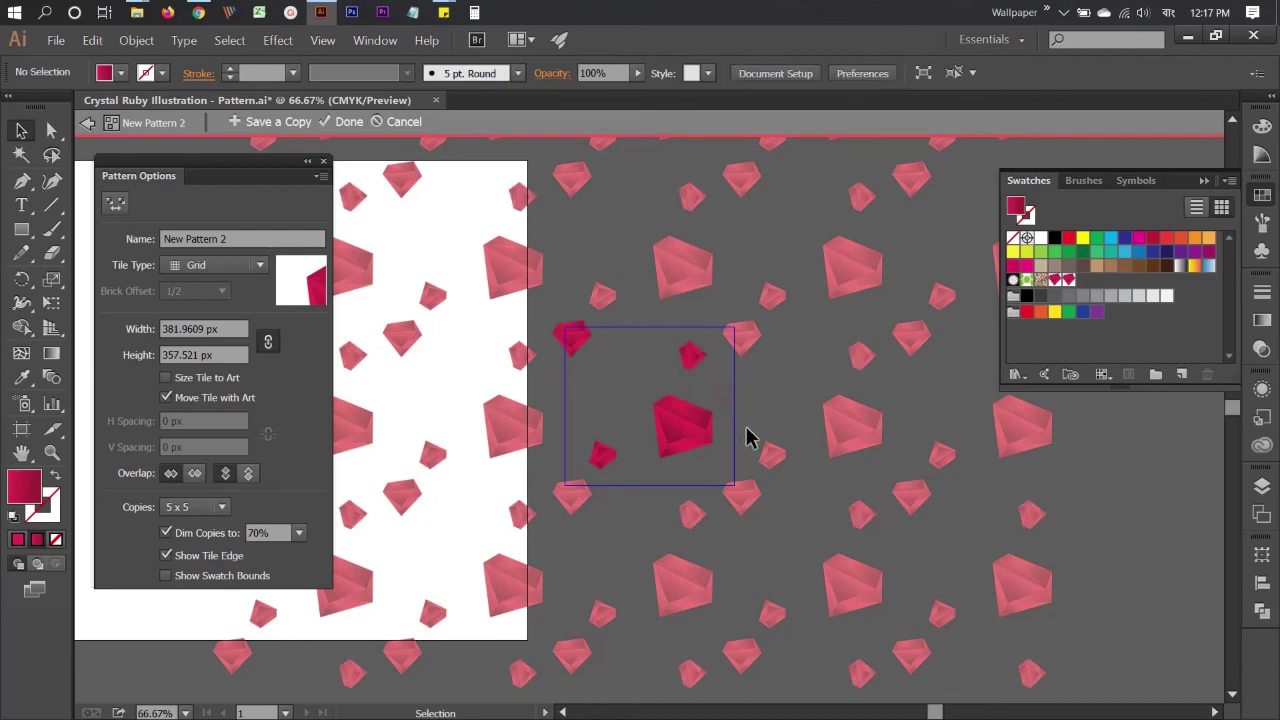
scroll(752, 434, "down", 2)
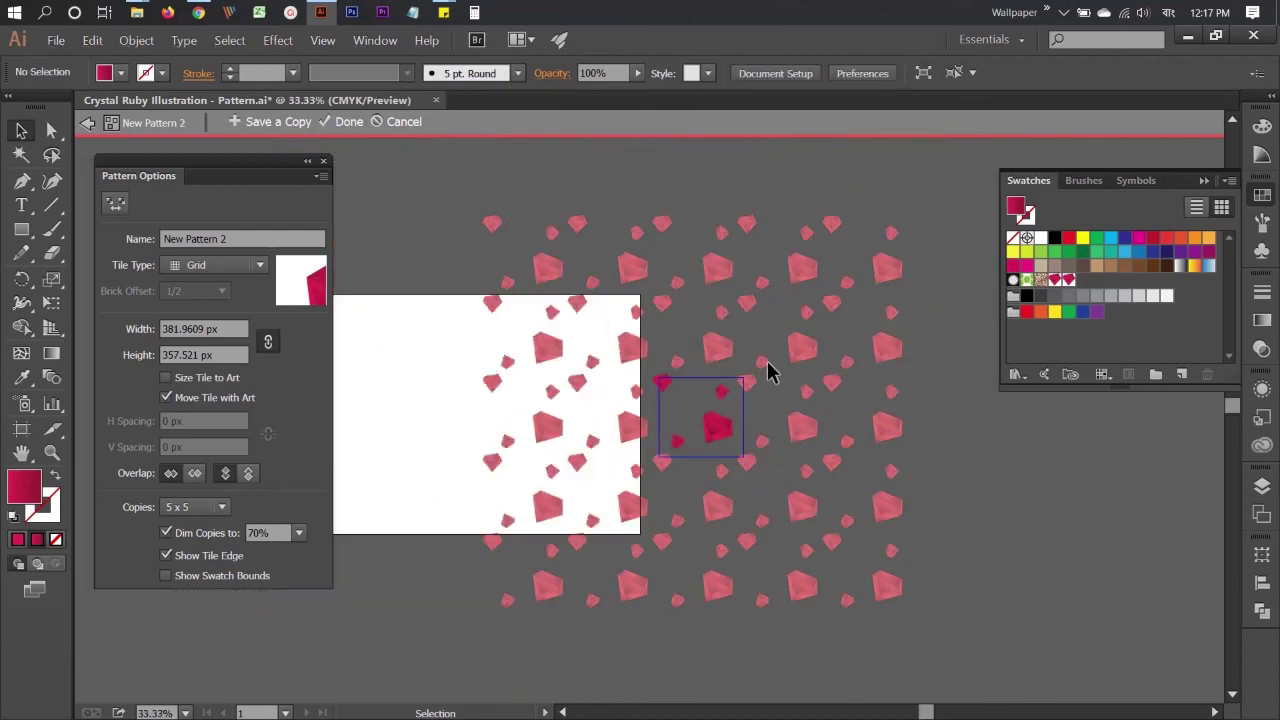
Nudge and rotate a small ruby, add one more small copy, then click Done
left_click_drag(714, 437, 719, 443)
left_click(688, 443)
left_click(716, 448)
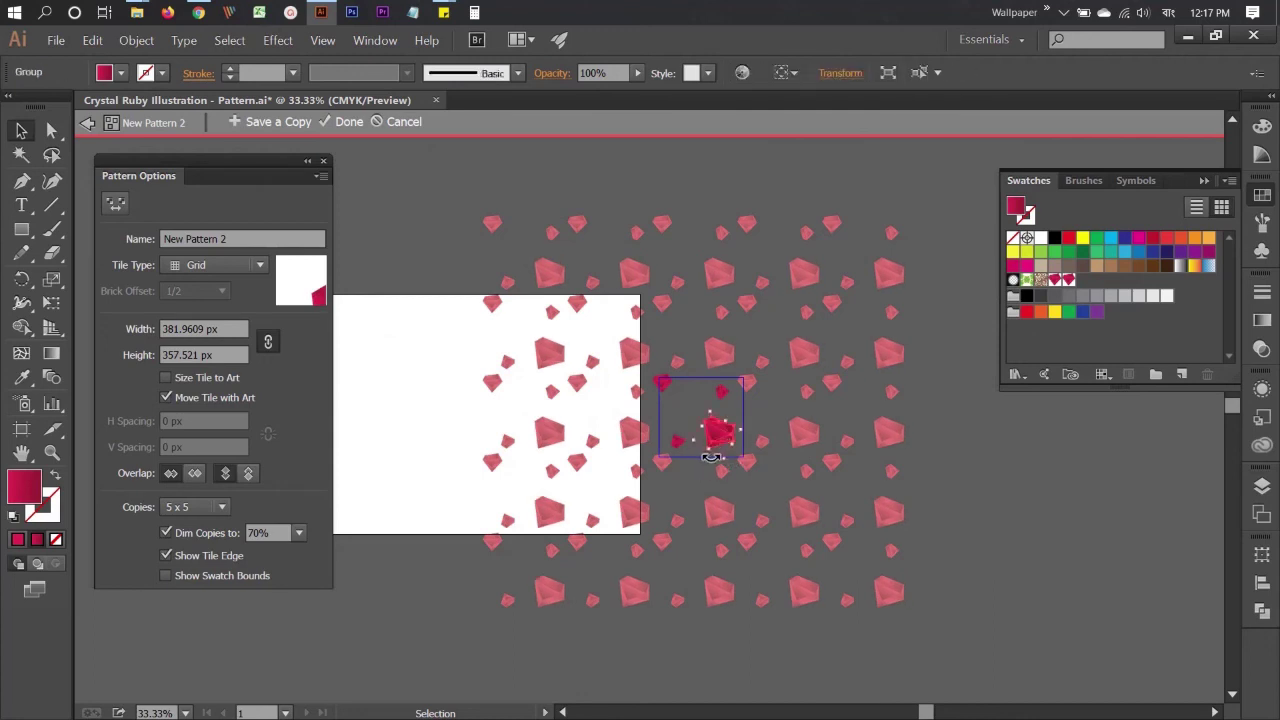
left_click_drag(720, 463, 712, 433)
left_click(689, 423)
left_click(728, 438)
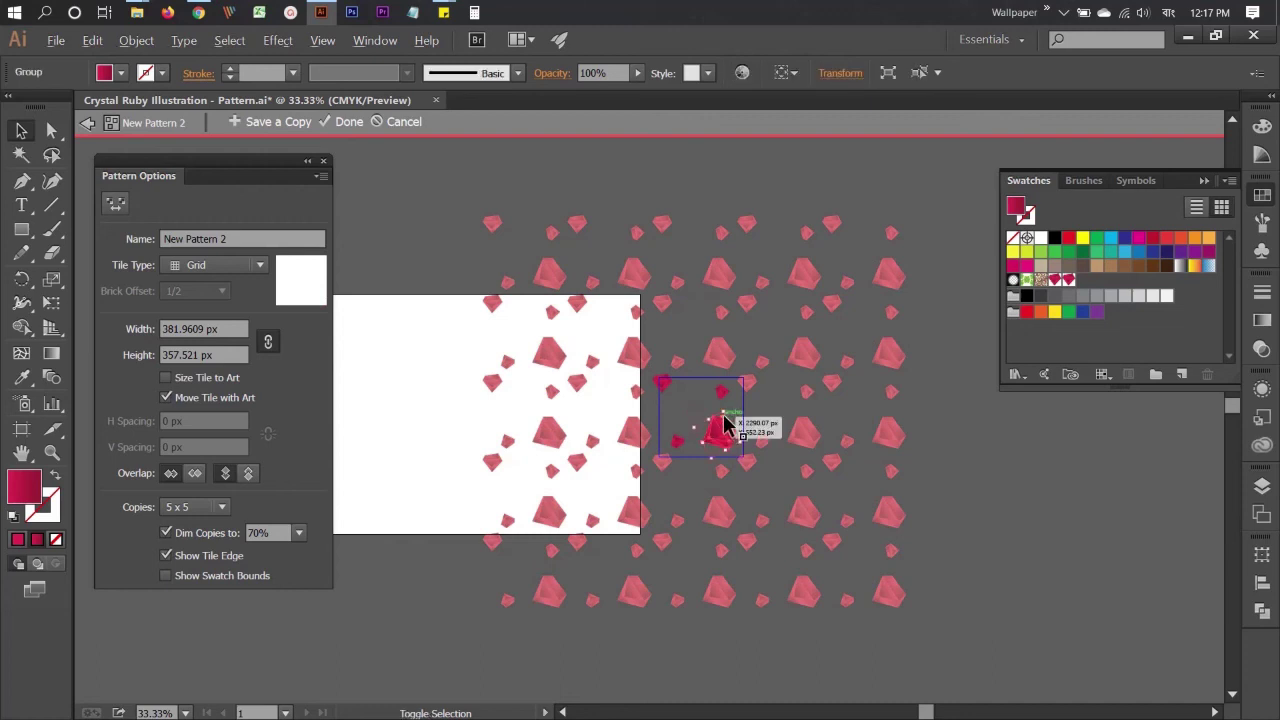
left_click(692, 420)
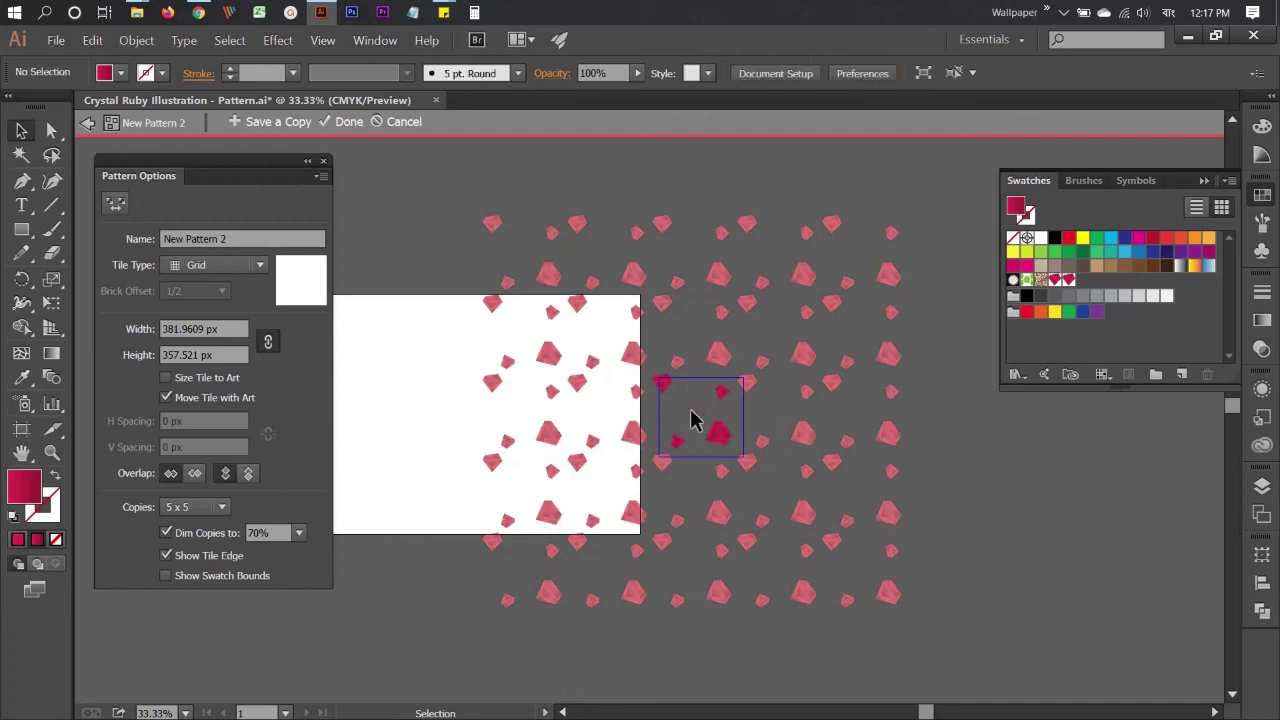
left_click_drag(678, 443, 692, 412)
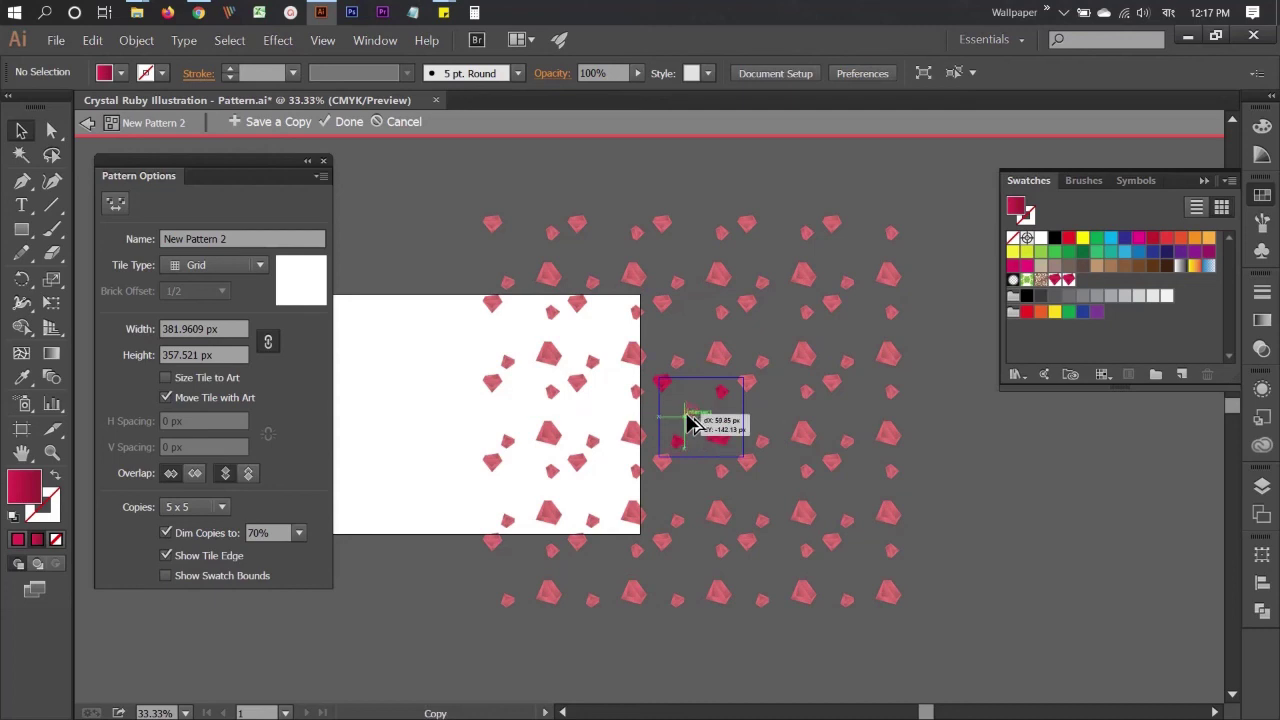
left_click(728, 425)
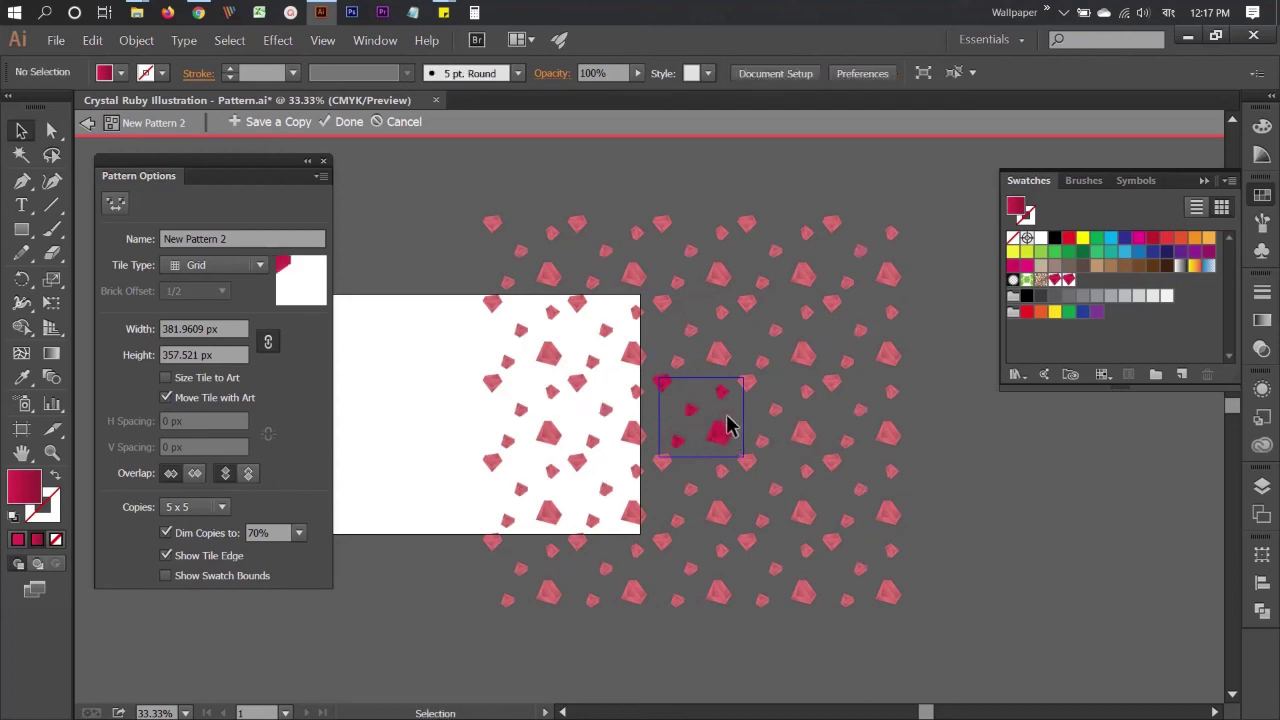
left_click(347, 124)
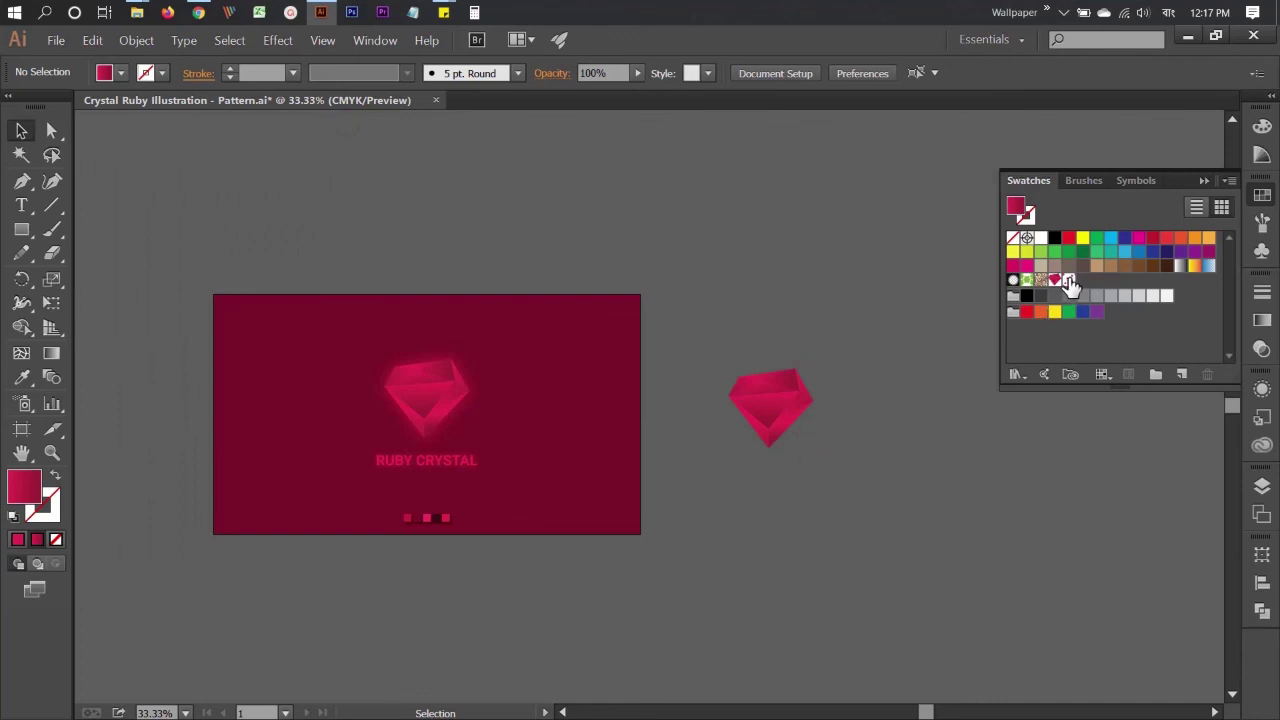
Duplicate the crimson background rectangle to the right and fill it with the ruby pattern swatch
left_click_drag(940, 460, 611, 457)
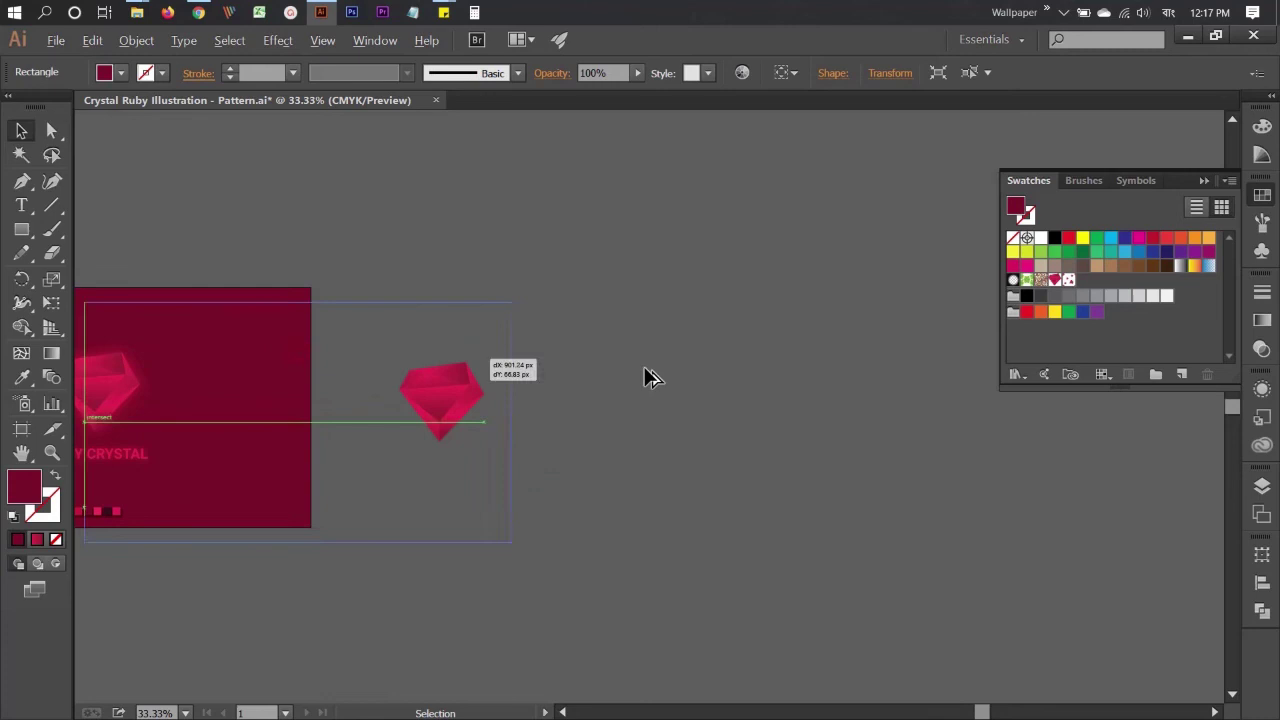
left_click_drag(300, 360, 880, 388)
left_click(711, 268)
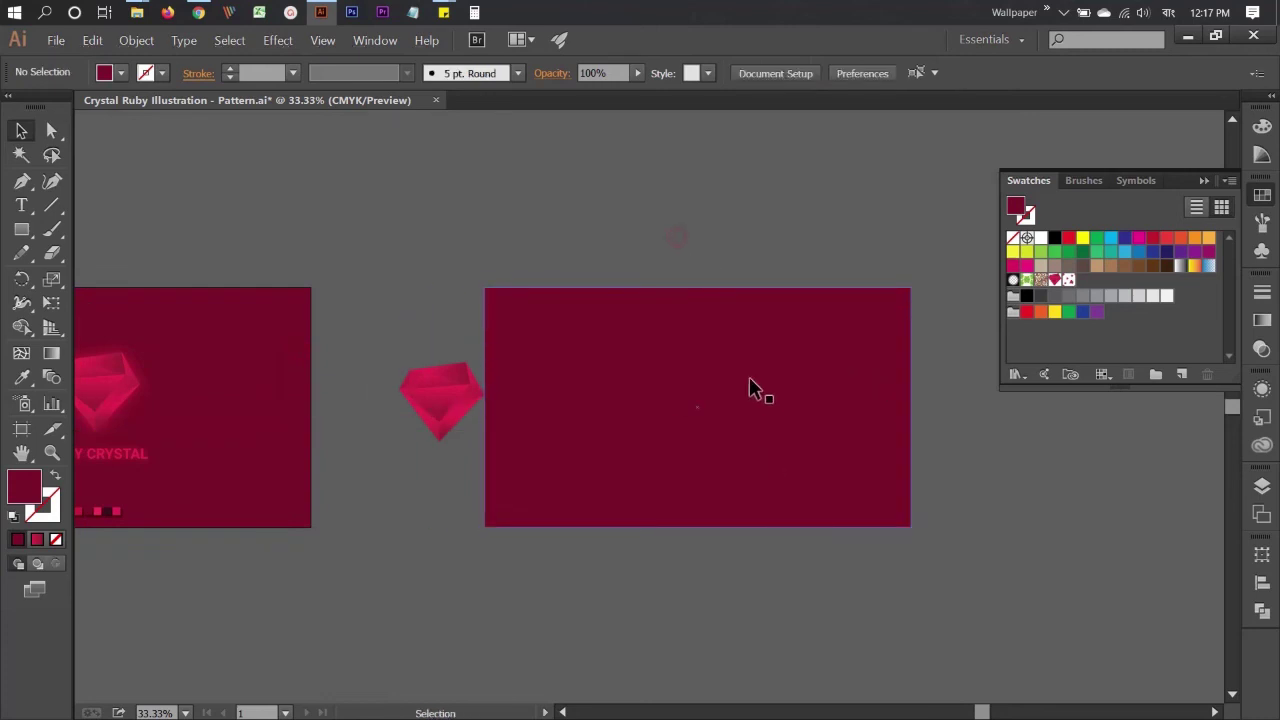
left_click(788, 390)
left_click(1068, 281)
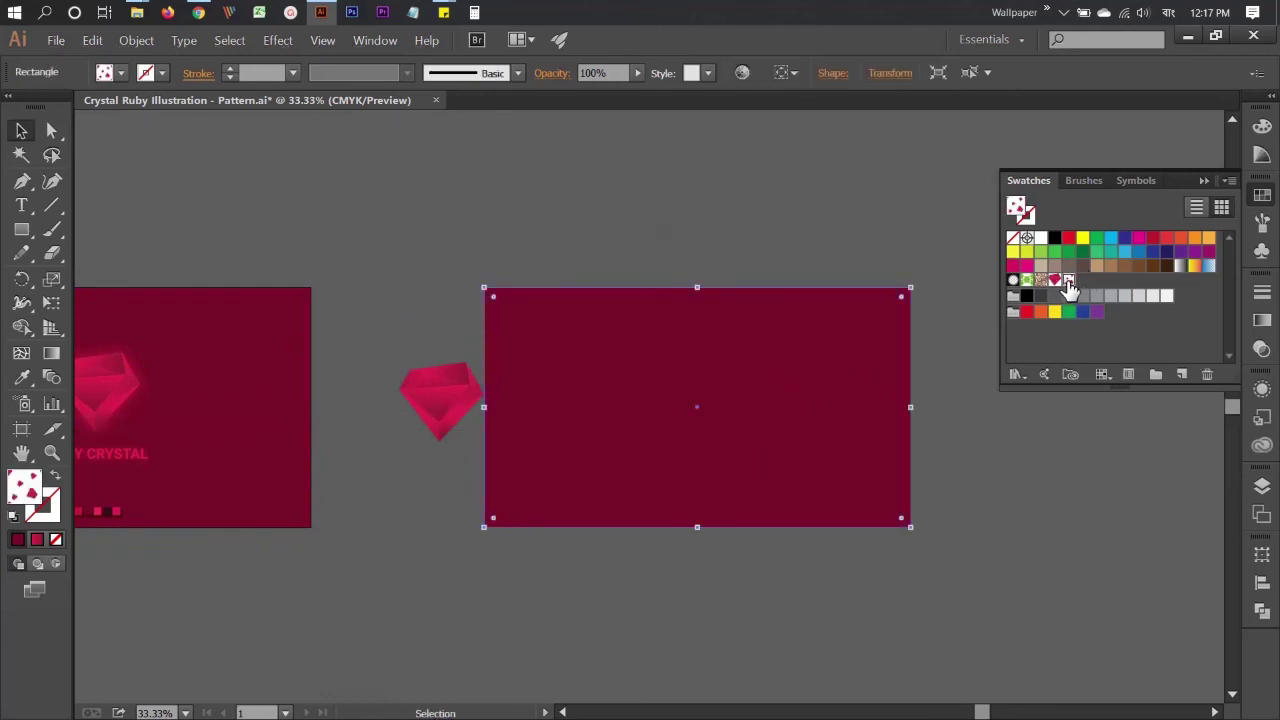
left_click(722, 372)
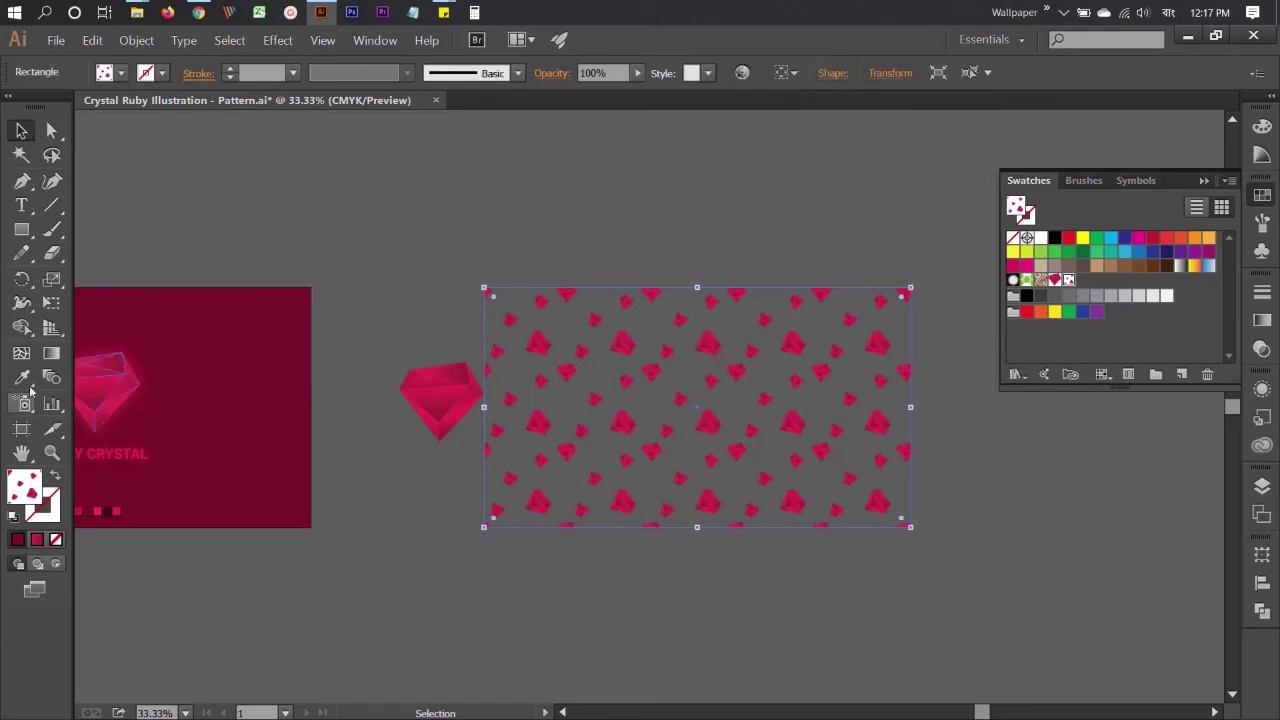
Scale only the rectangle's pattern to about 169% uniform, with Transform Objects unchecked
double_click(50, 283)
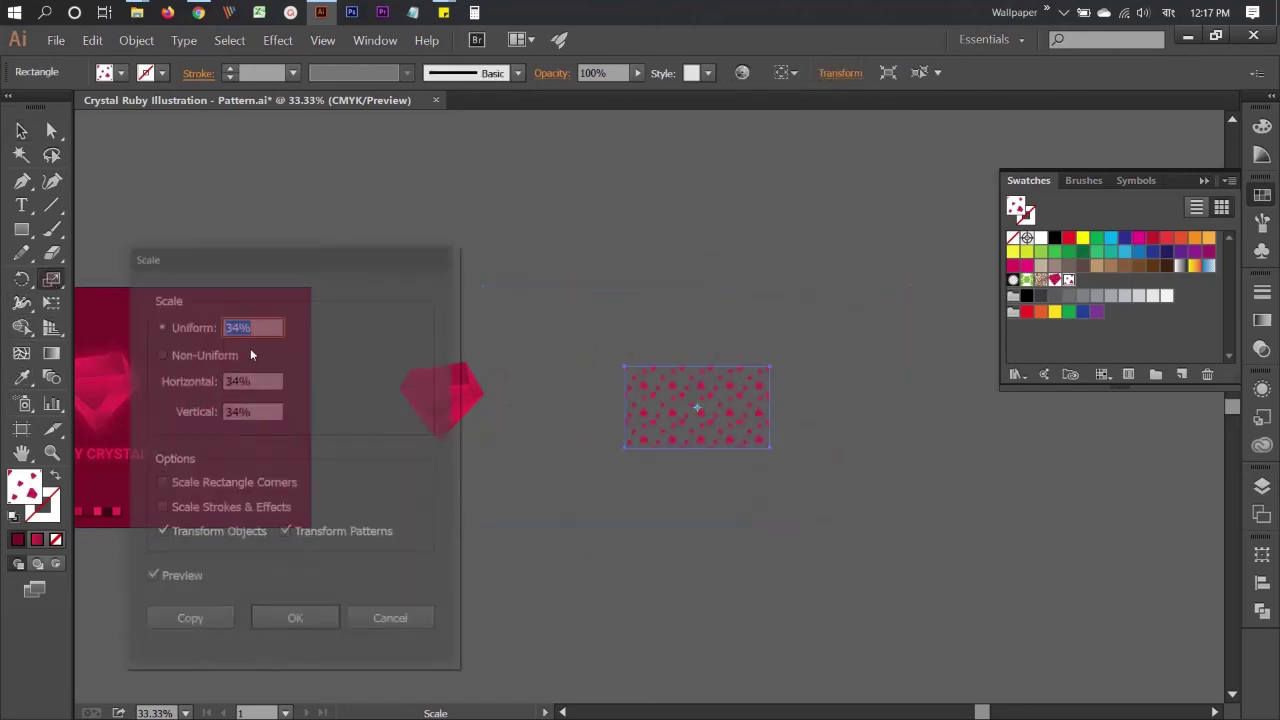
left_click(214, 533)
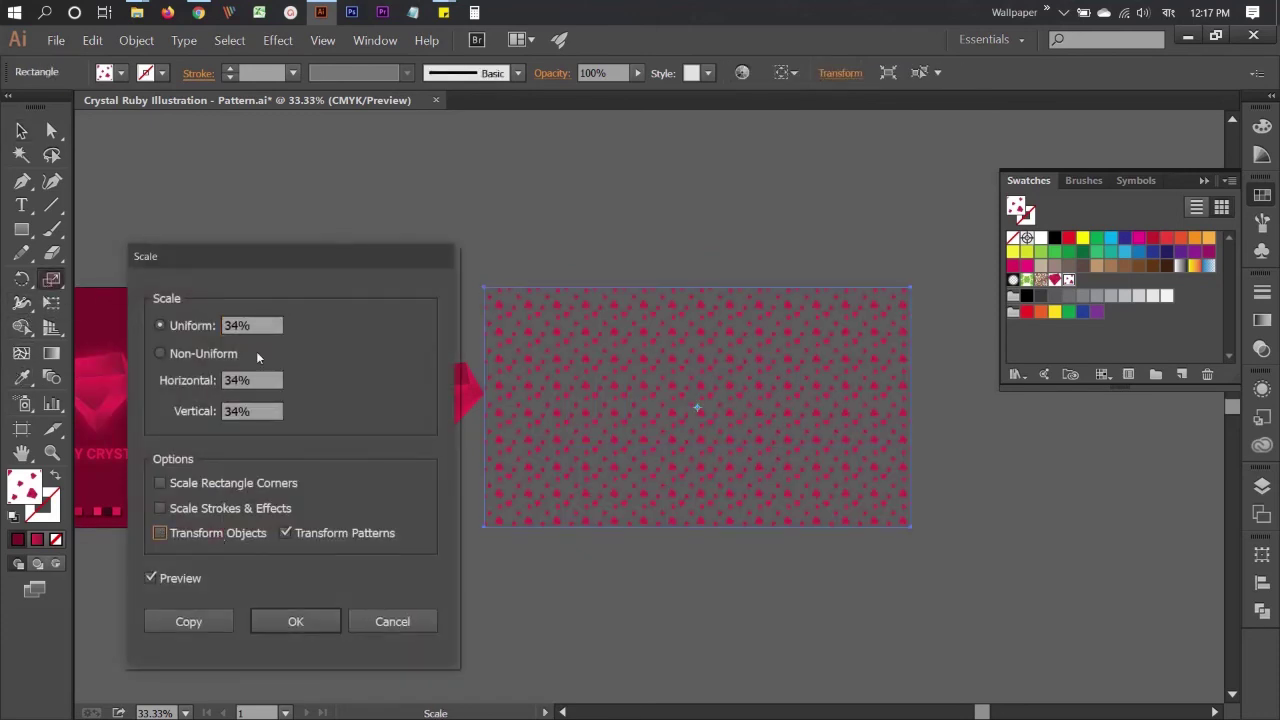
left_click(266, 325)
key("Up")
key("Up")
key("Up")
key("Up")
key("Up")
key("Up")
key("Up")
key("Up")
key("Up")
key("Up")
key("Up")
key("Up")
key("Up")
key("Up")
key("Up")
key("Up")
key("Up")
key("Up")
key("Up")
key("Up")
key("Up")
key("Up")
key("Up")
key("Up")
key("Up")
key("Up")
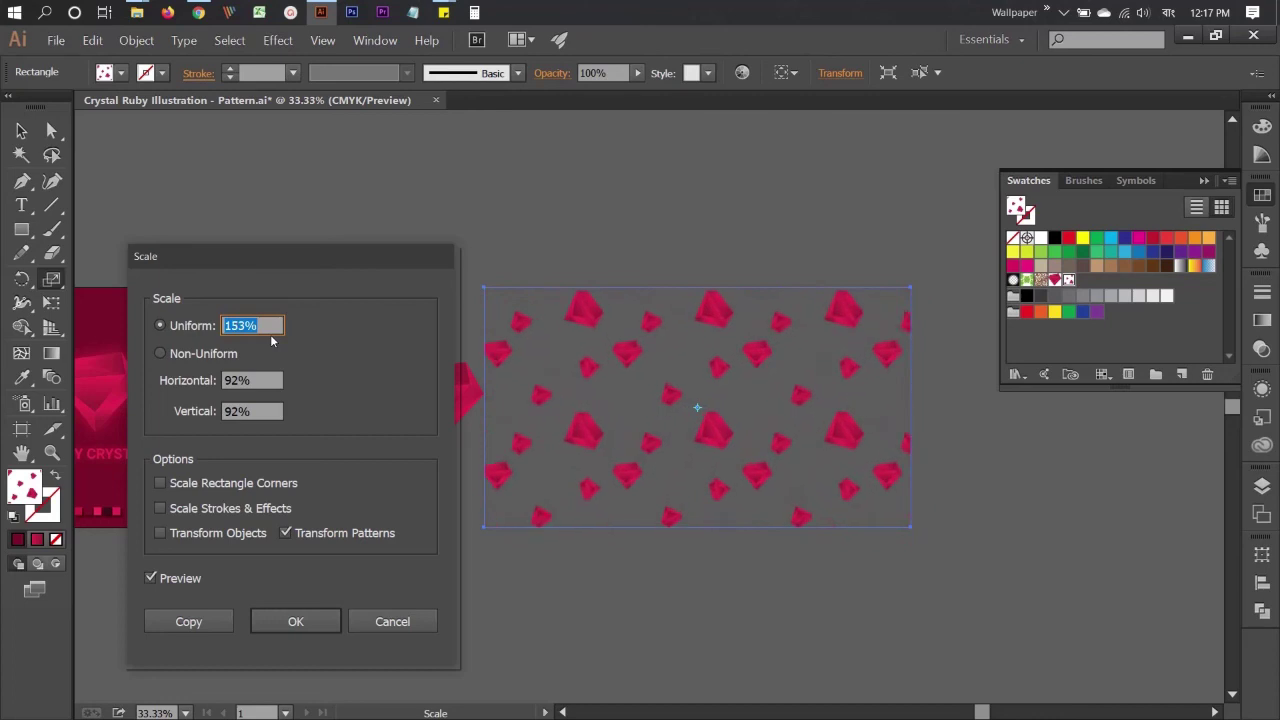
key("Up")
key("Up")
key("Up")
key("Up")
key("Up")
key("Up")
key("Down")
key("Down")
key("Down")
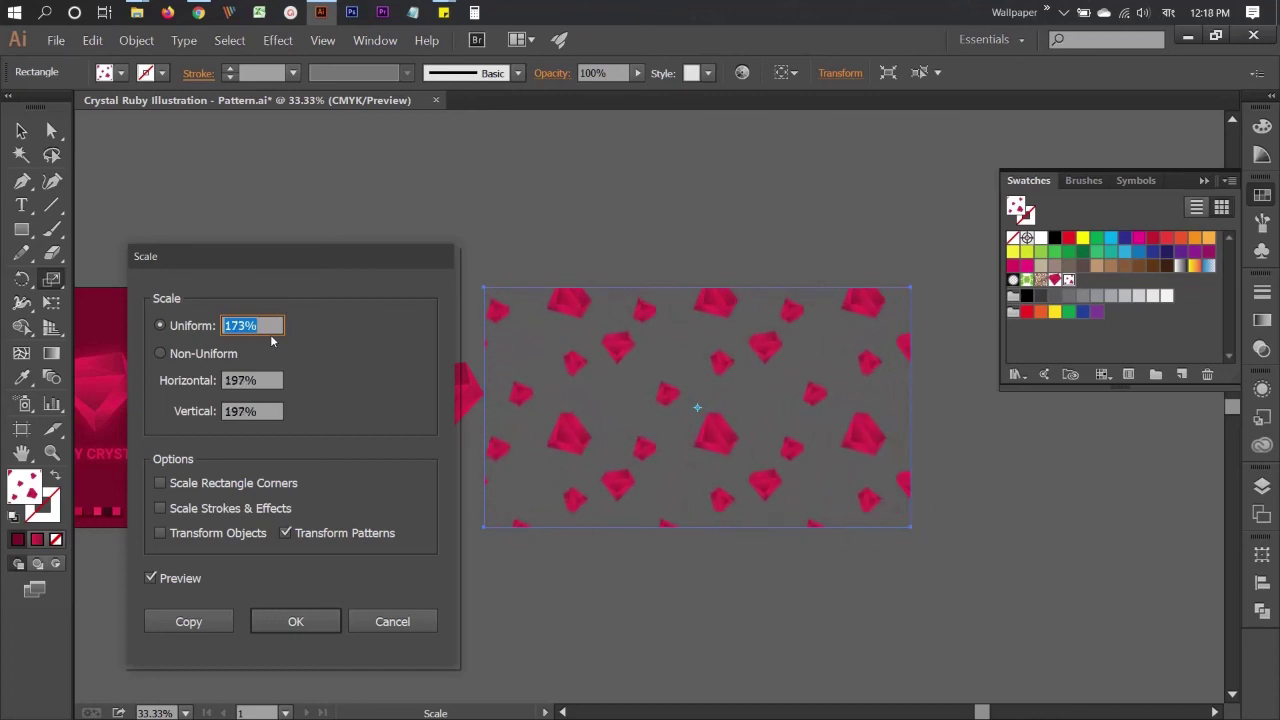
key("Down")
key("Down")
key("Down")
key("Down")
key("Down")
key("Down")
key("Down")
key("Down")
key("Down")
key("Up")
key("Up")
key("Up")
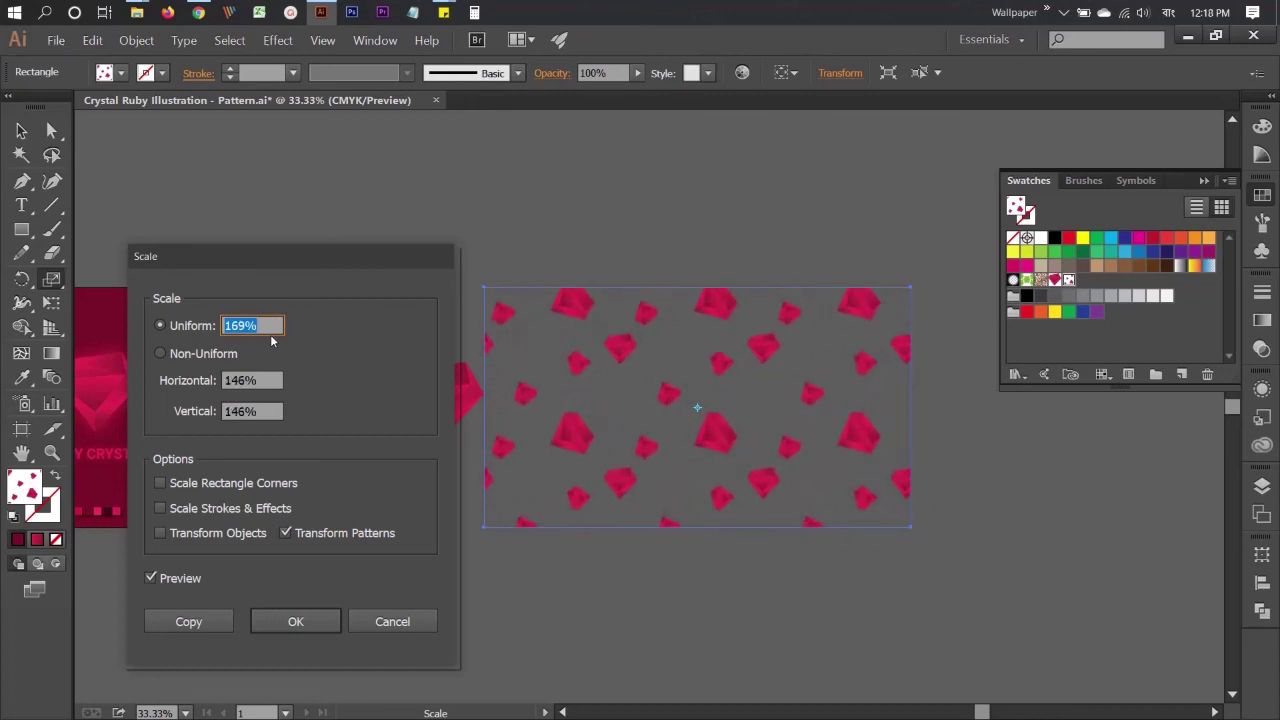
key("Up")
key("Up")
key("Up")
key("Up")
key("Up")
key("Up")
key("Up")
key("Up")
key("Up")
key("Down")
key("Down")
key("Down")
left_click(297, 626)
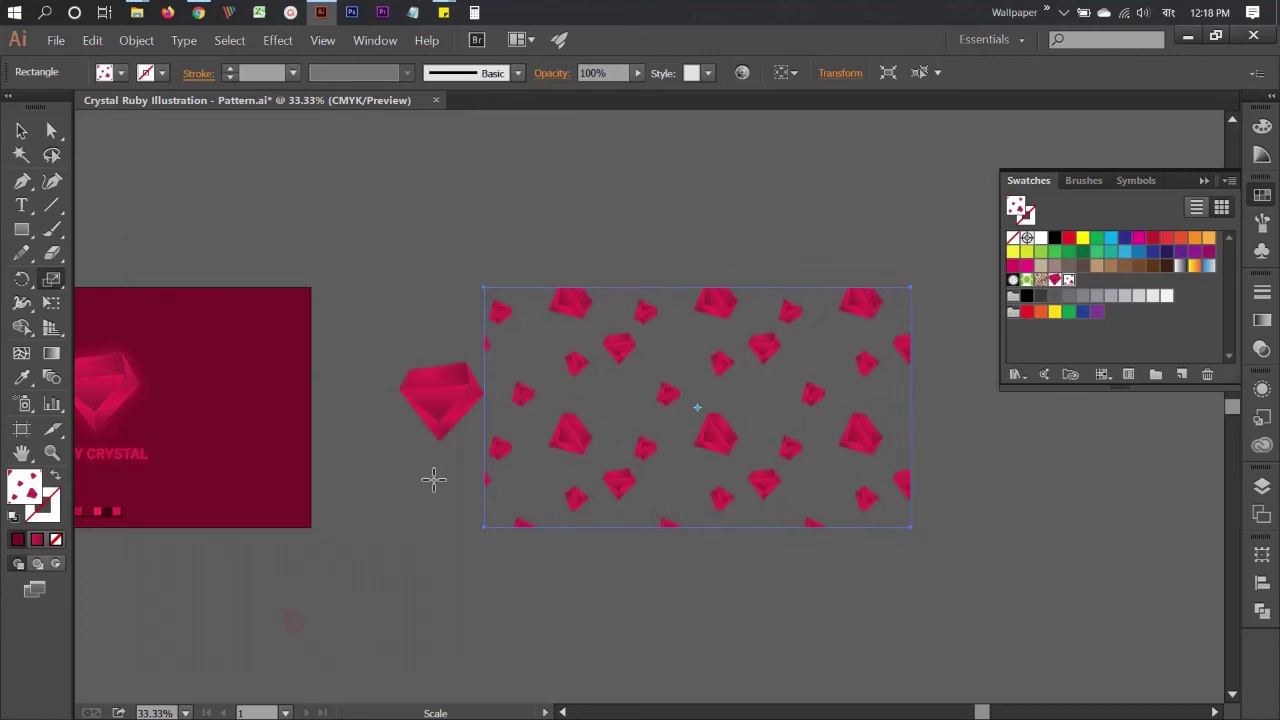
Pan to the crimson card and slide the pattern rectangle onto it
key("v")
left_click(225, 237)
left_click(583, 497)
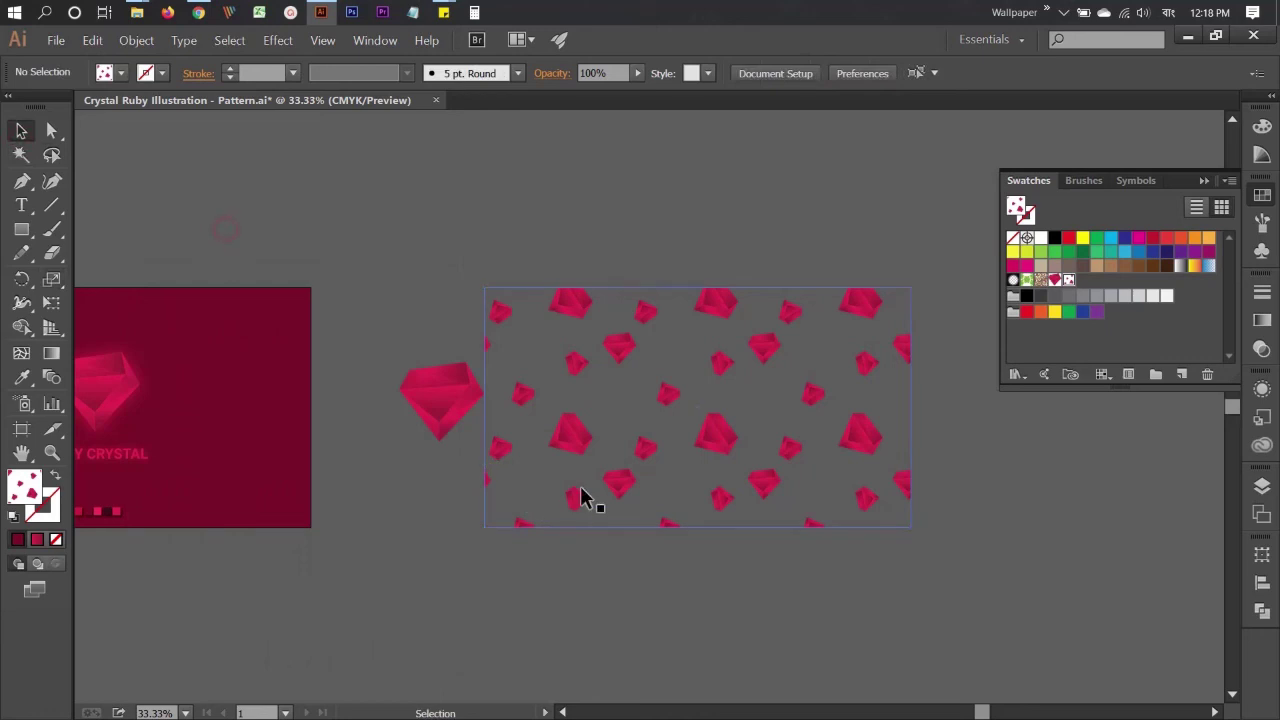
left_click_drag(418, 543, 654, 537)
mouse_move(846, 503)
left_mouse_down()
mouse_move(583, 546)
mouse_move(574, 560)
left_mouse_up()
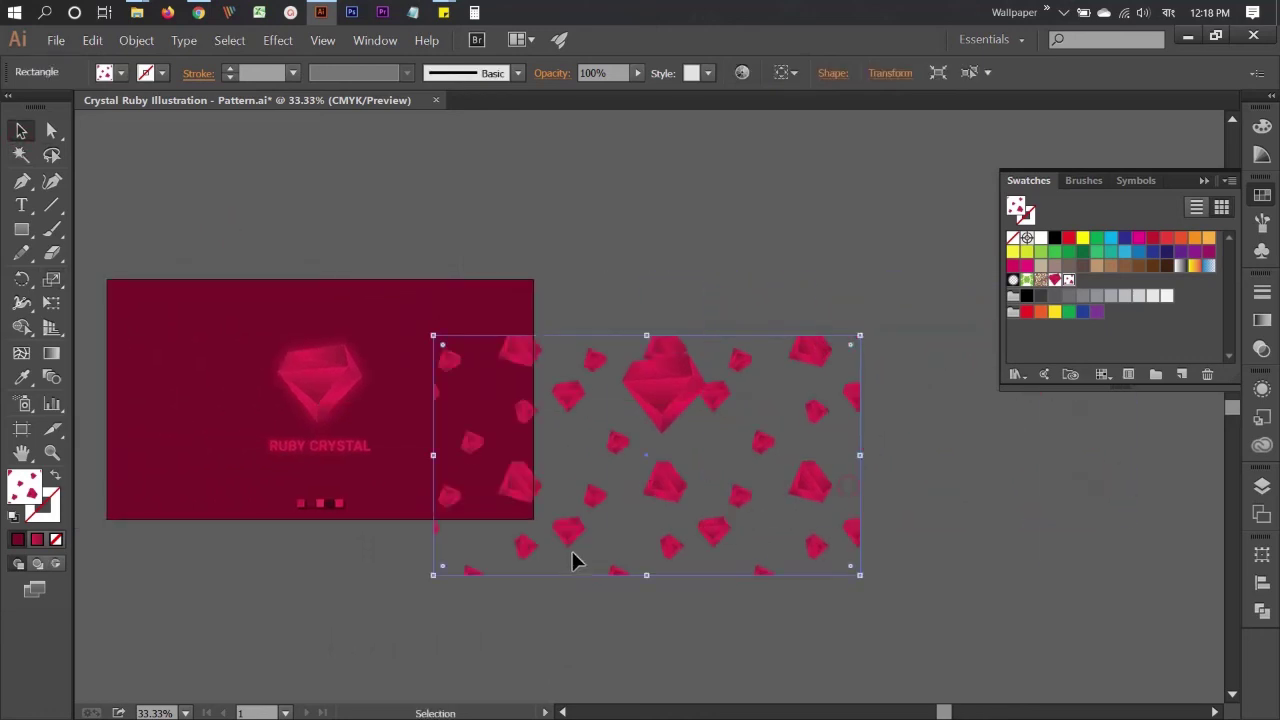
left_click(551, 632)
Group the gem, RUBY CRYSTAL text and dots together
left_click(445, 306)
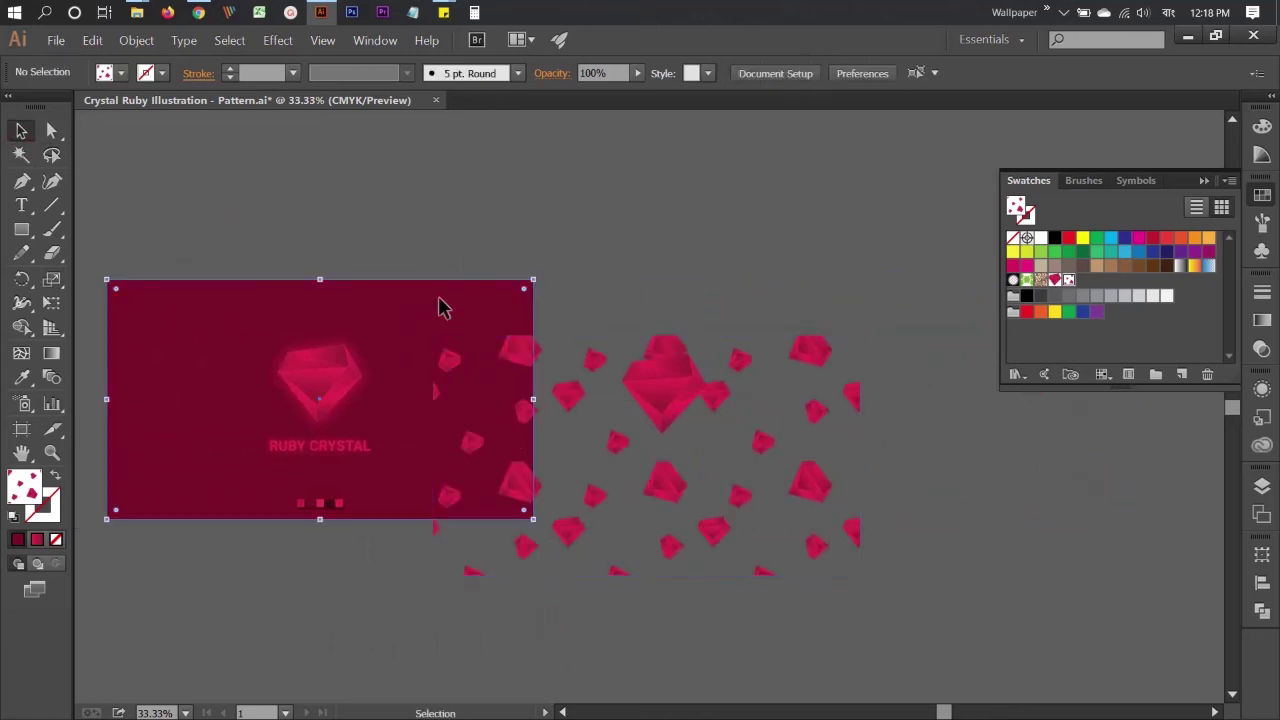
left_click(333, 405)
left_click(335, 504, "shift")
key("a")
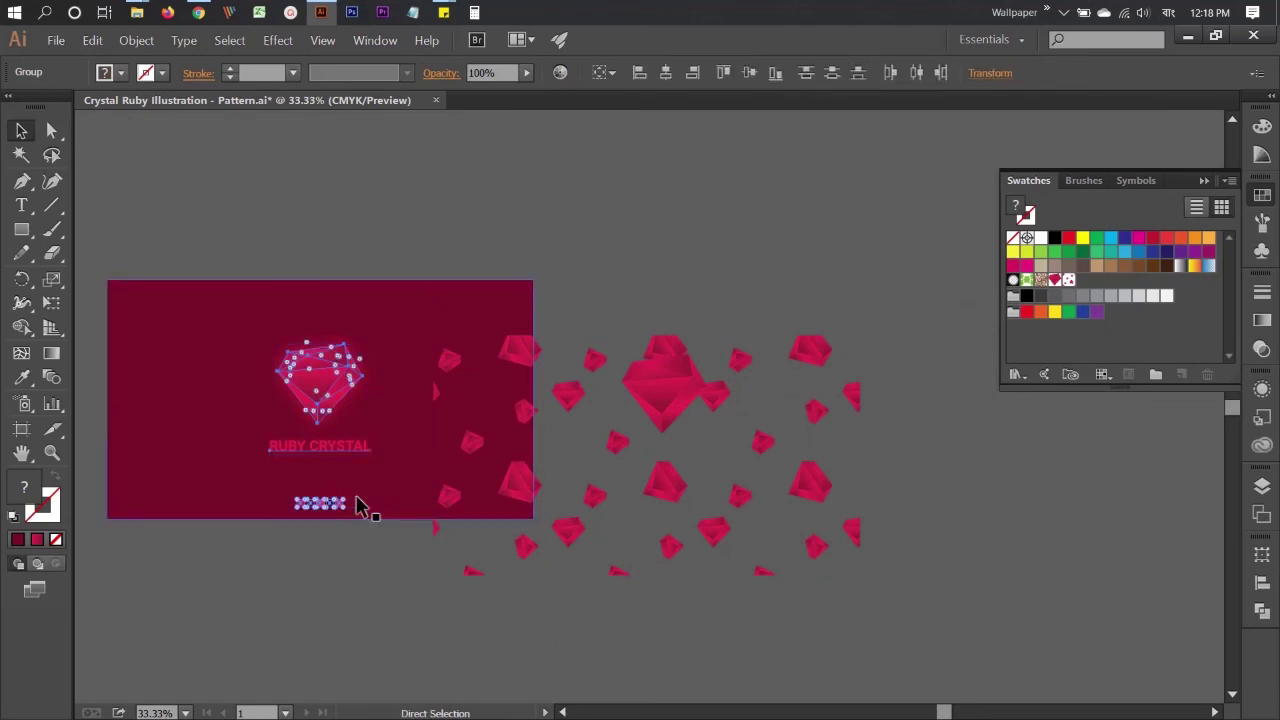
right_click(321, 386)
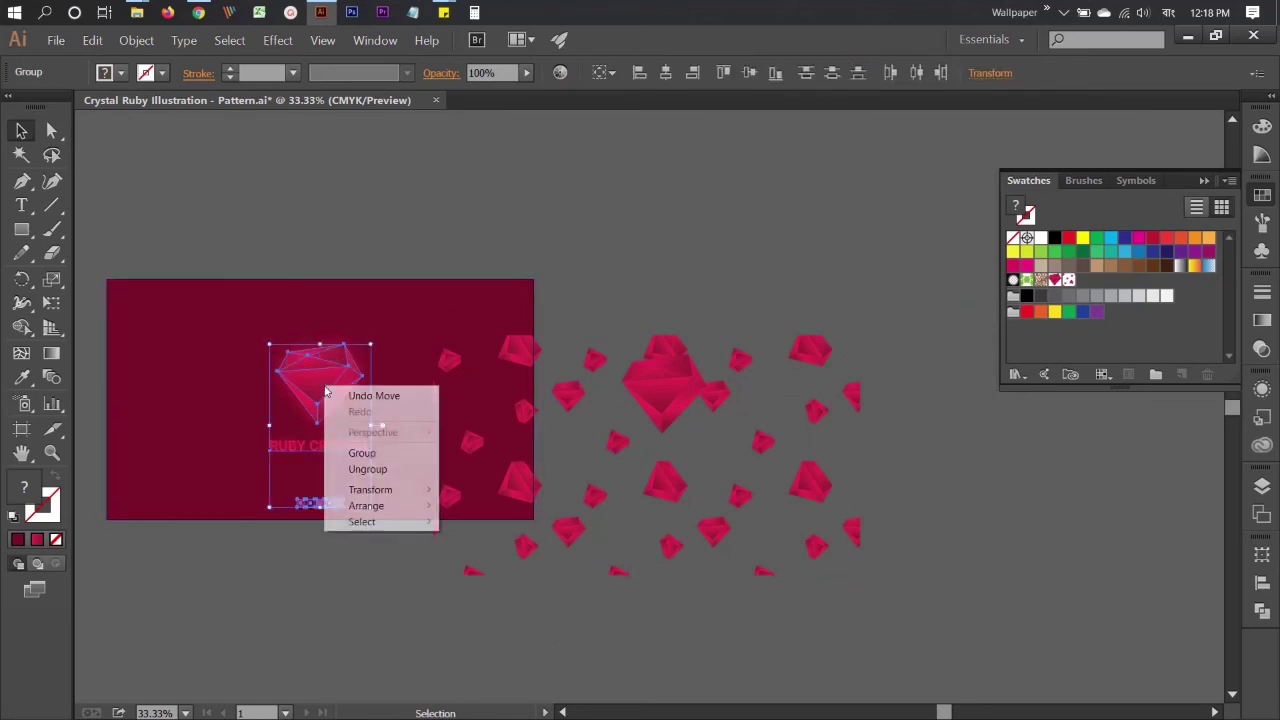
left_click(364, 451)
Move the pattern rectangle left so it partly overlaps the card
left_click(355, 250)
left_click(323, 400)
right_click(322, 394)
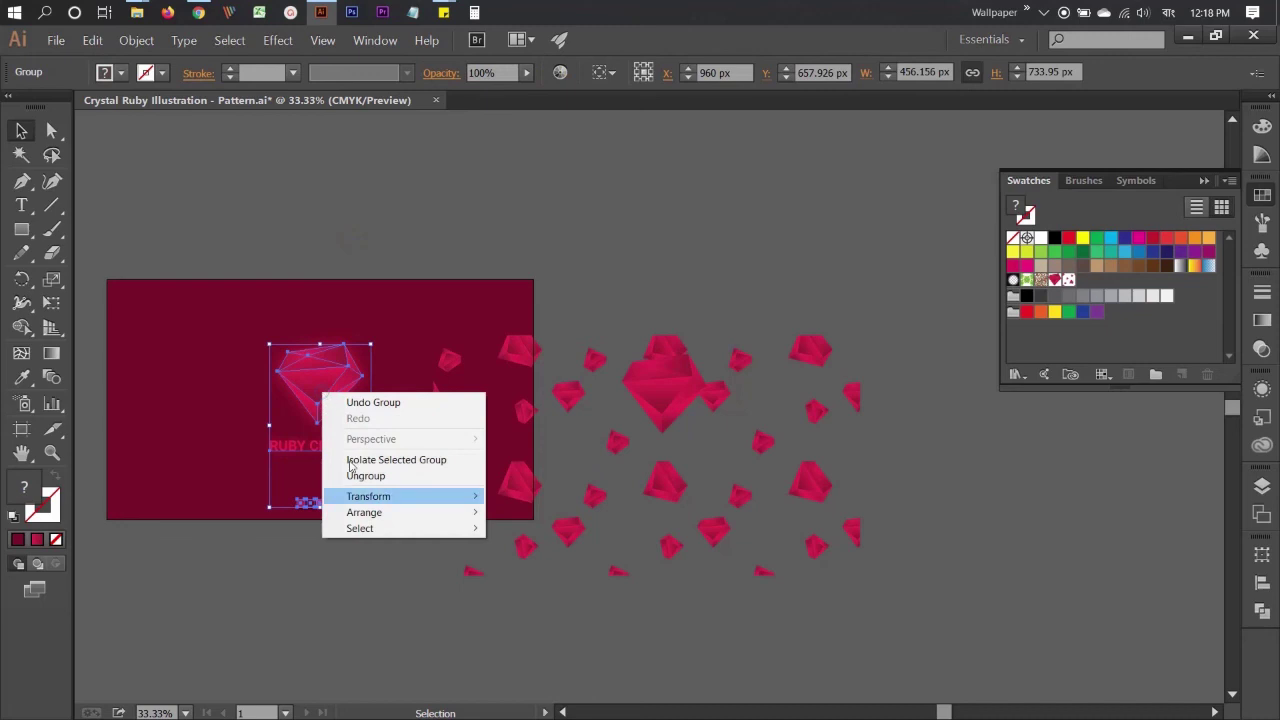
left_click(536, 512)
left_click_drag(689, 462, 548, 455)
left_click(610, 282)
left_click(630, 433)
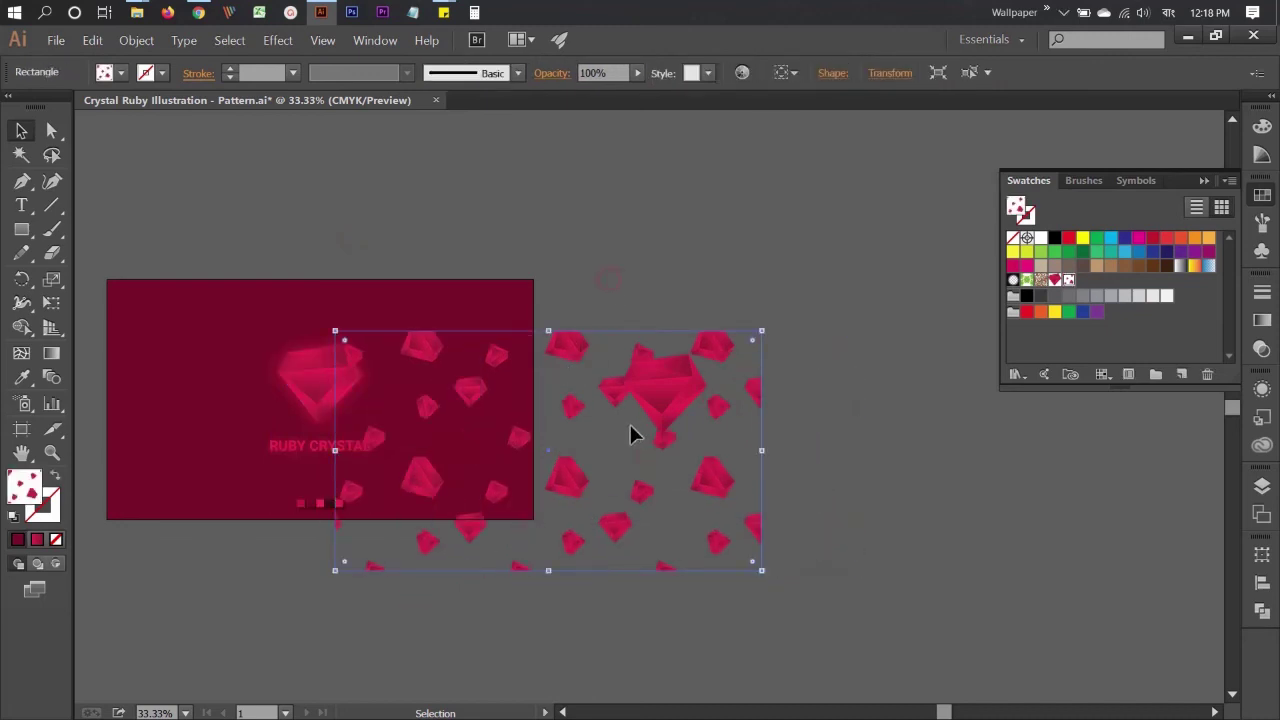
Set the pattern rectangle to Multiply blending at 42% opacity
left_click(1263, 349)
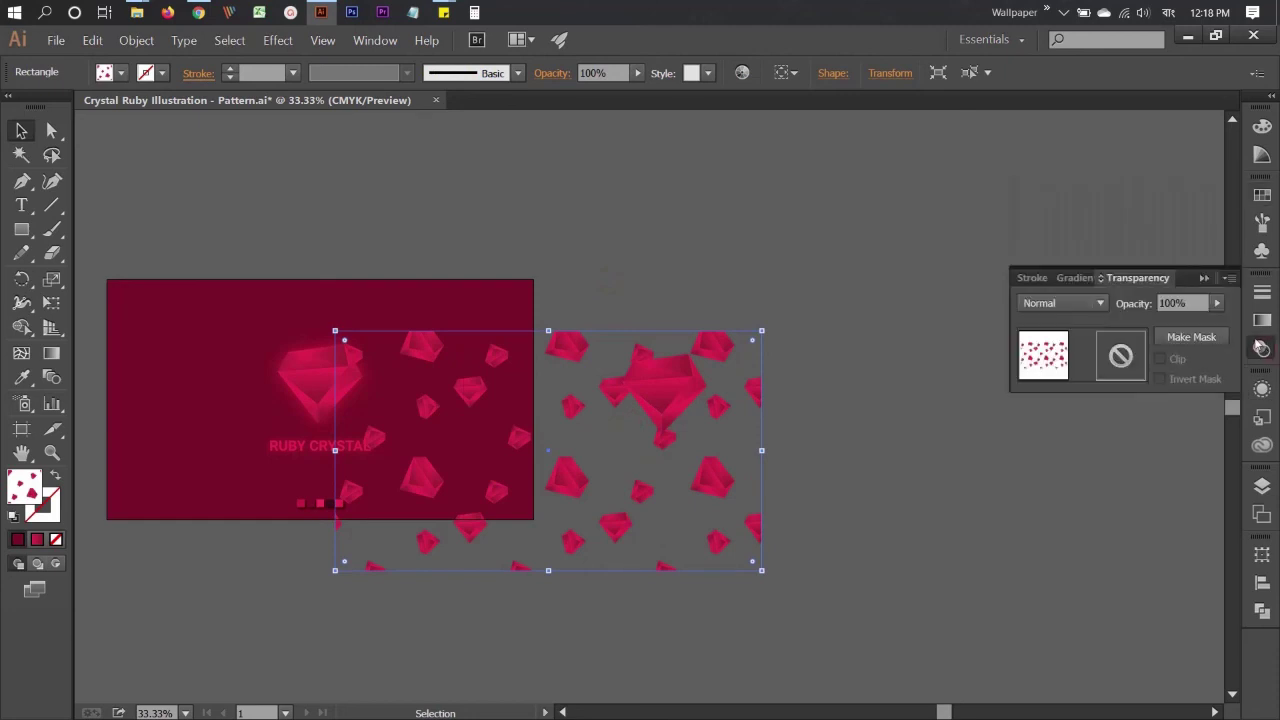
left_click(1100, 304)
left_click(1050, 366)
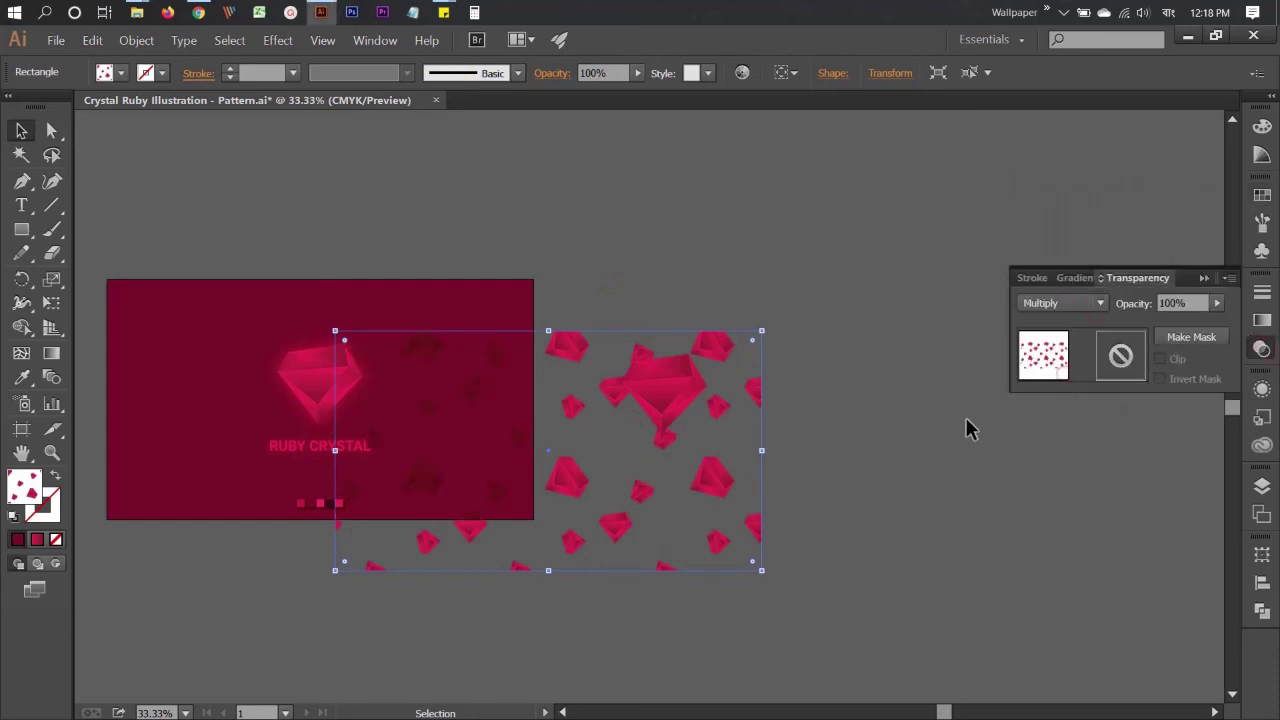
left_click(1219, 305)
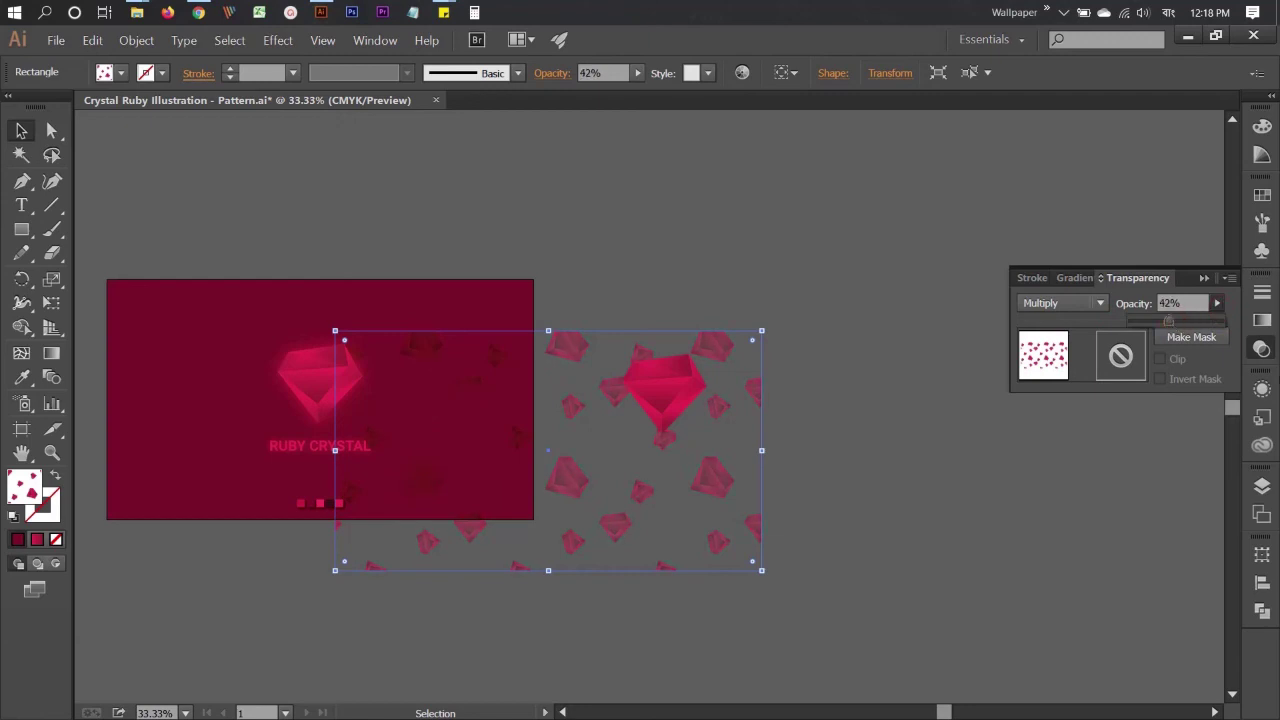
left_click(1000, 435)
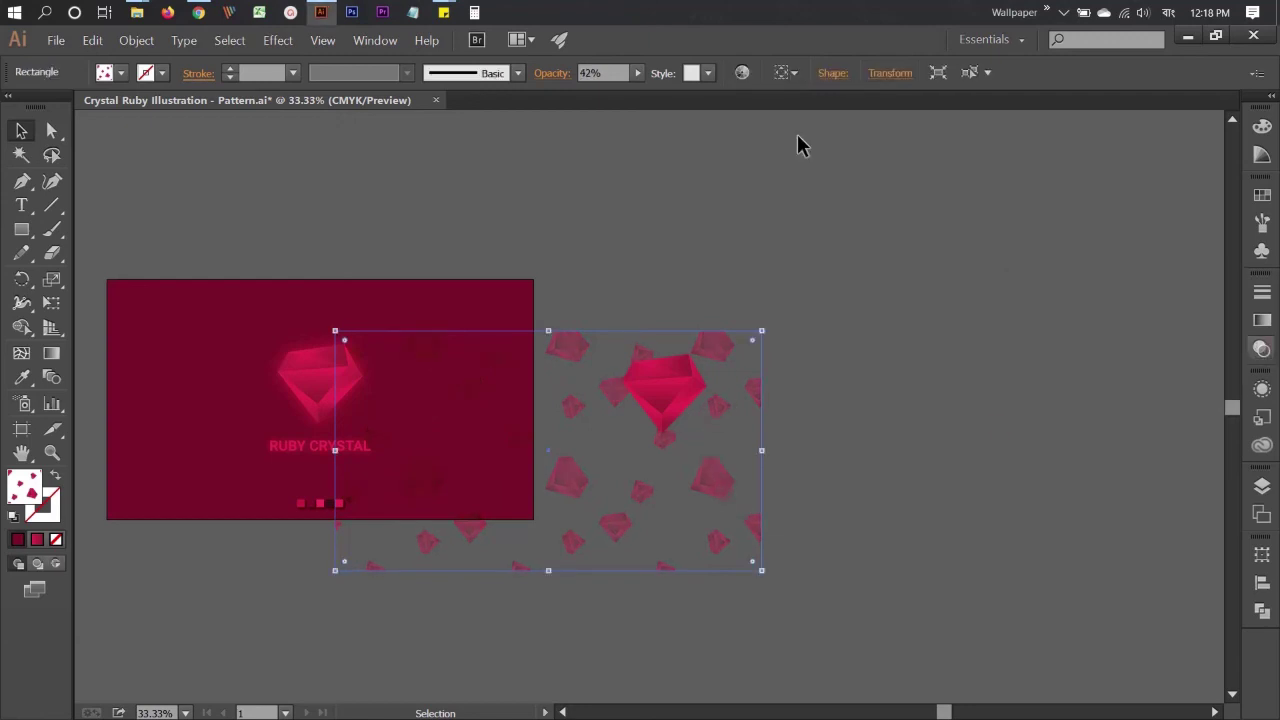
Align the pattern to the artboard, centred horizontally and vertically
left_click(787, 72)
left_click(810, 137)
left_click(847, 72)
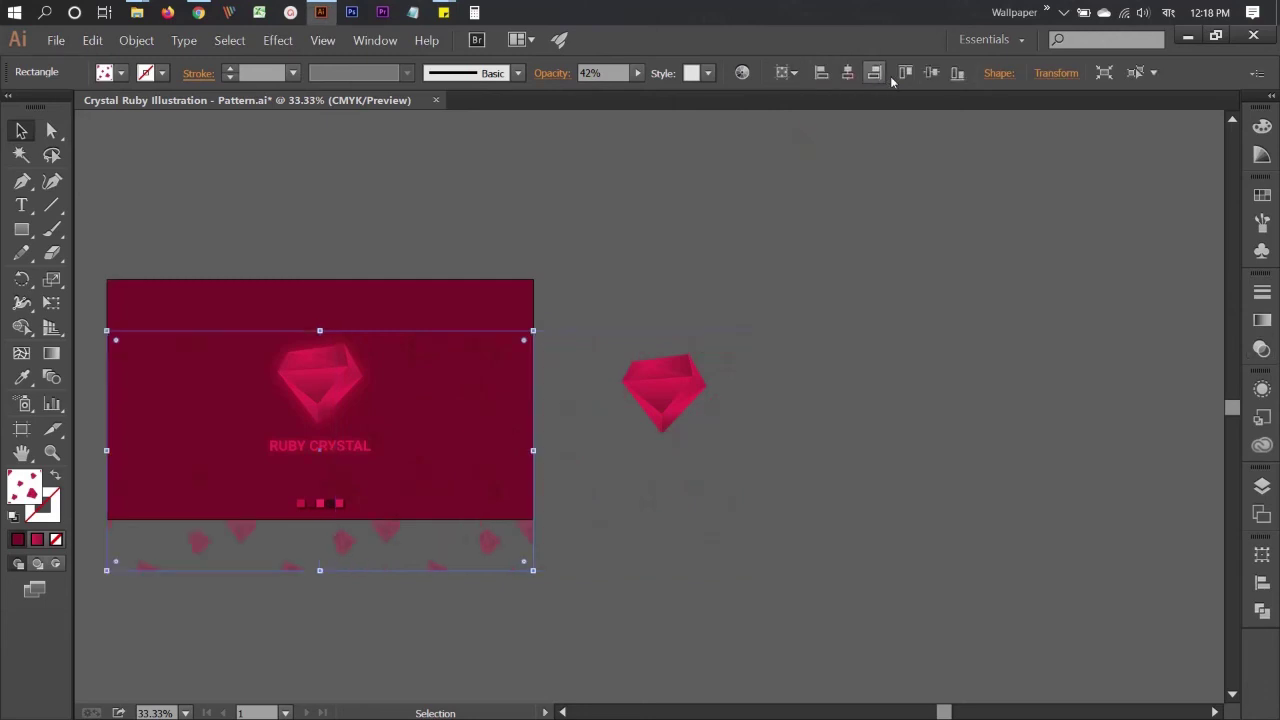
left_click(931, 72)
left_click(732, 303)
left_click_drag(721, 359, 1082, 371)
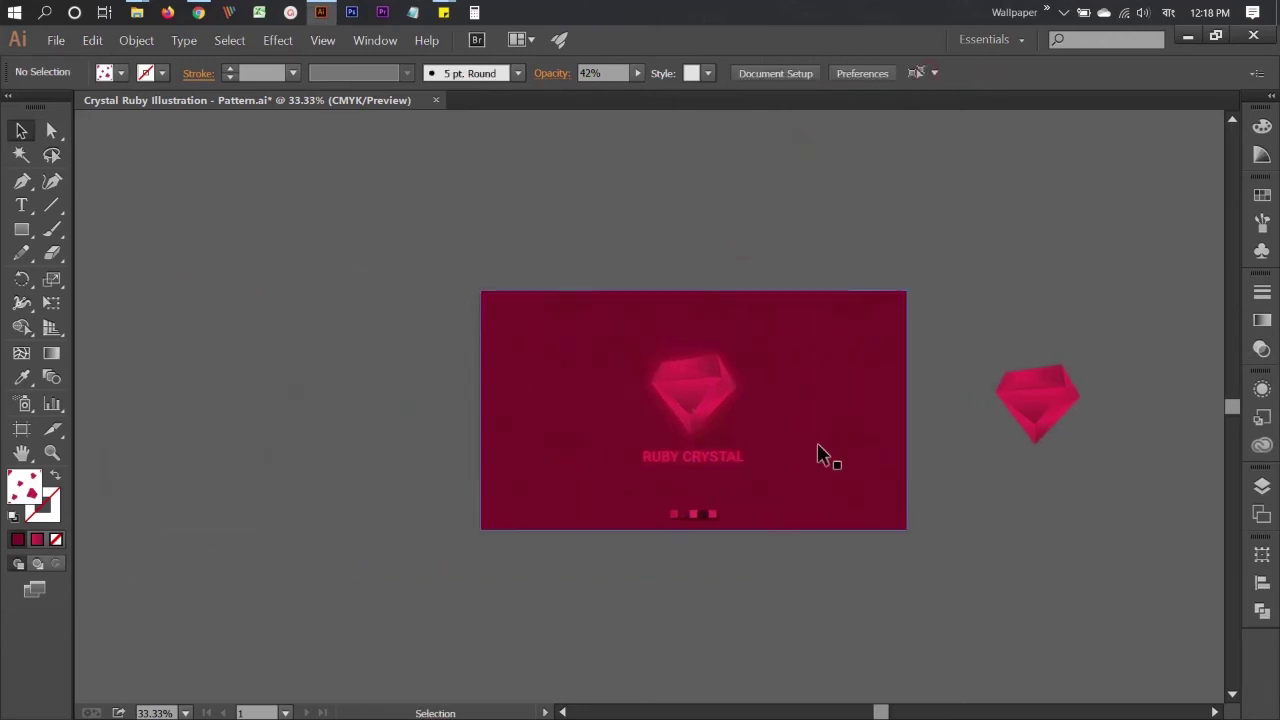
scroll(817, 443, "up", 2)
scroll(705, 508, "left", 2)
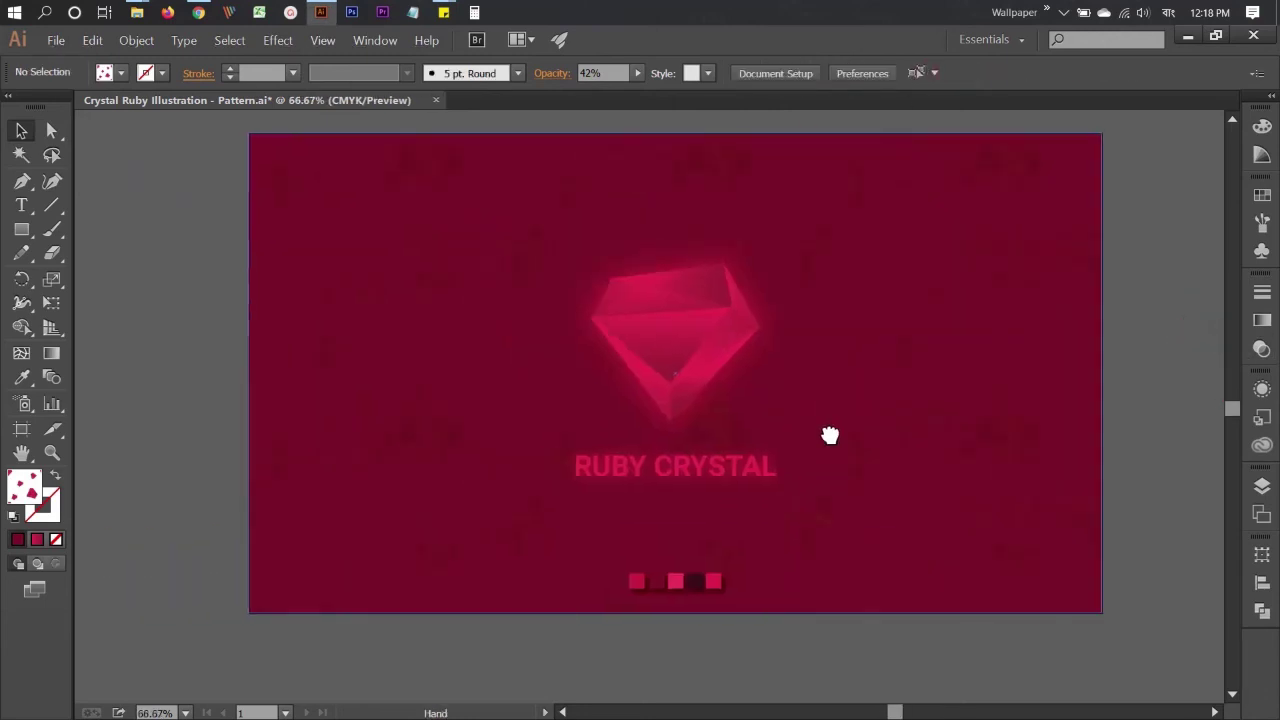
Set the pattern to Normal blending at 19% opacity, save with Ctrl+S, and zoom to 100%
left_click(998, 433)
left_click(1262, 388)
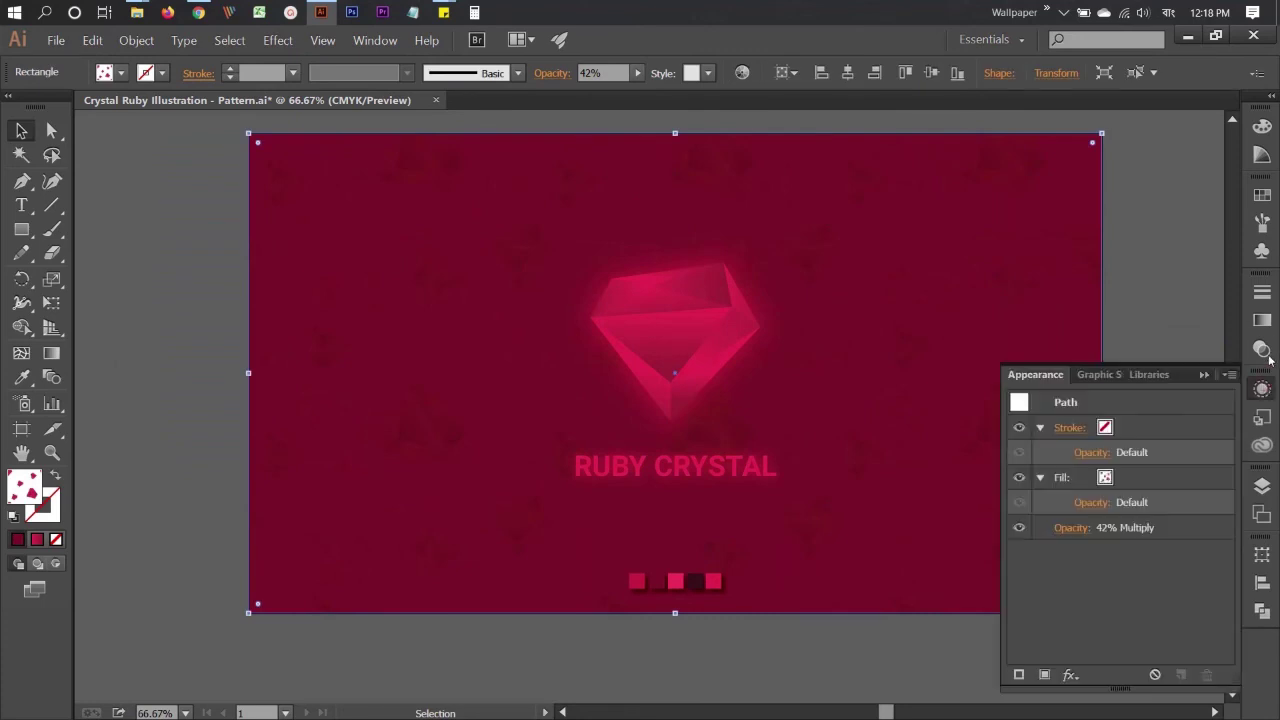
left_click(1262, 348)
left_click(1217, 303)
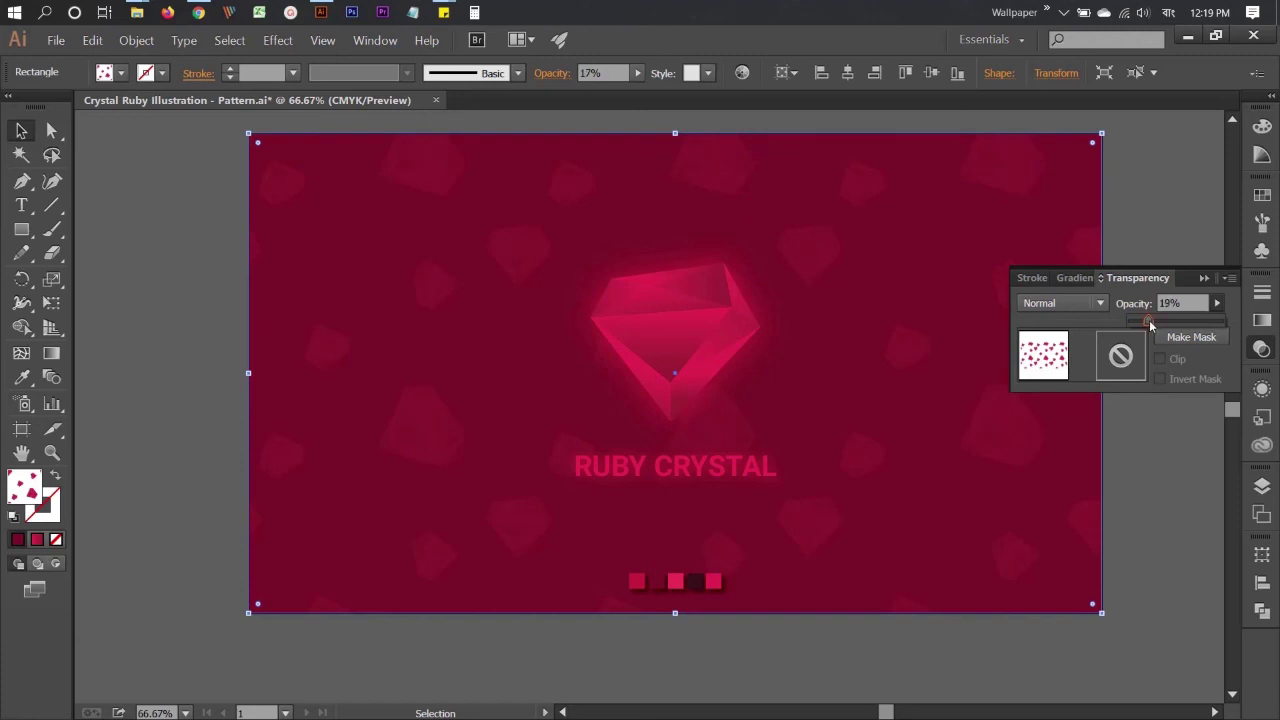
left_click(1162, 353)
scroll(1160, 352, "up", 1)
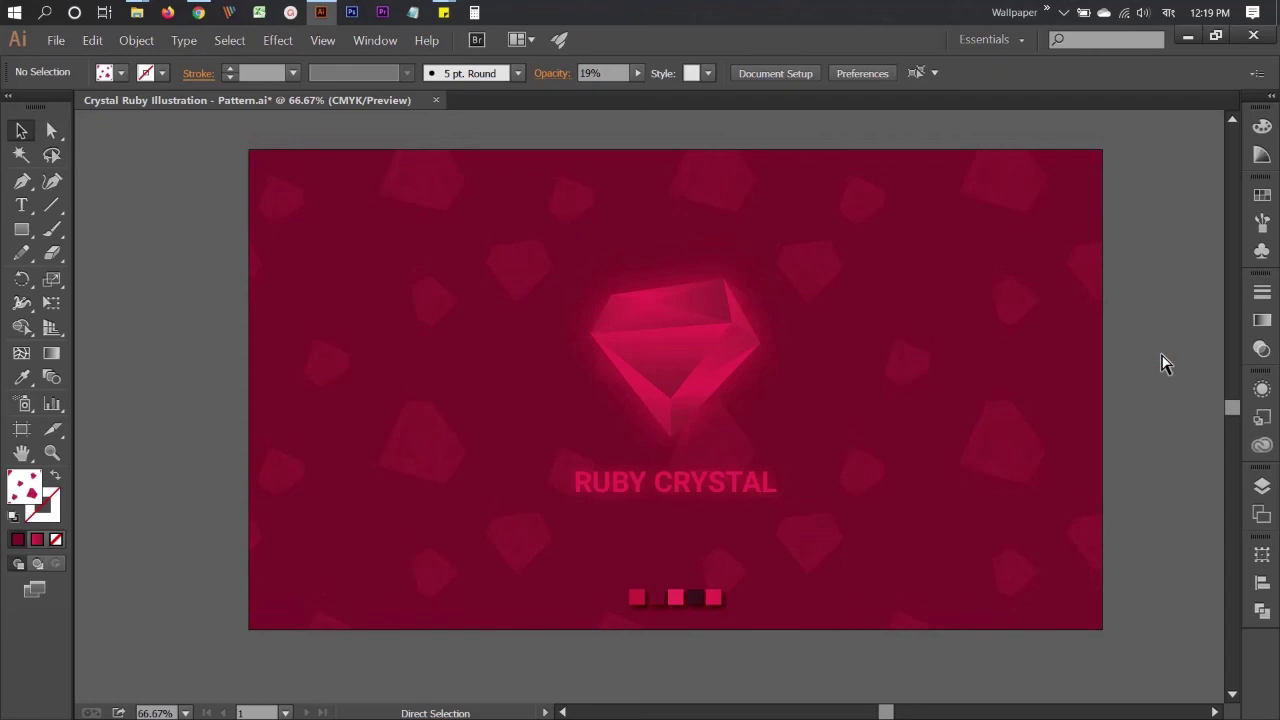
key("ctrl+s")
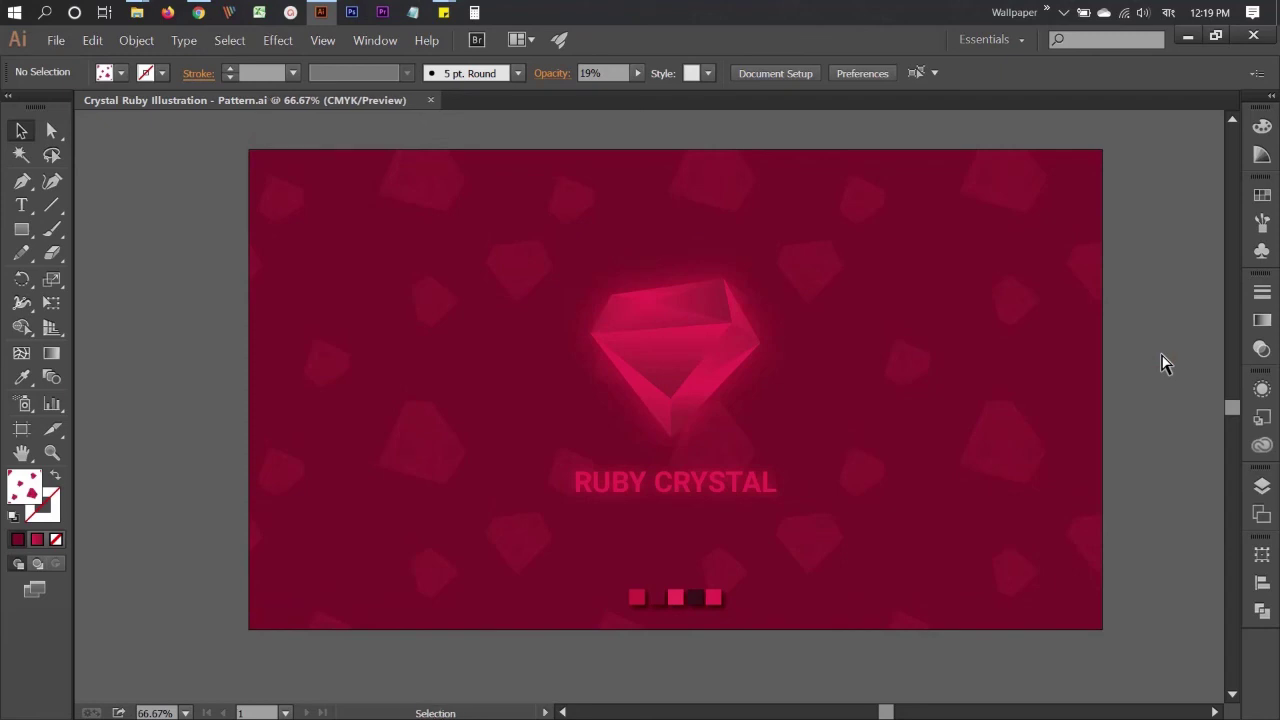
key("ctrl+1")
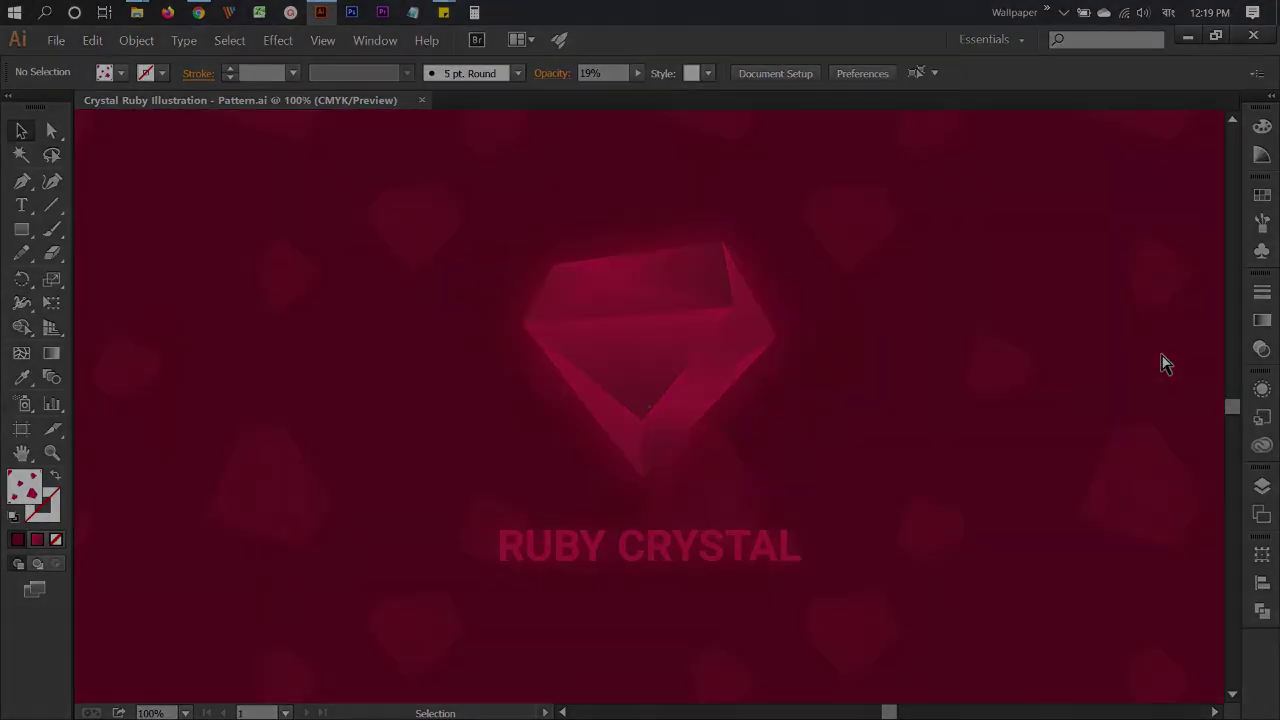